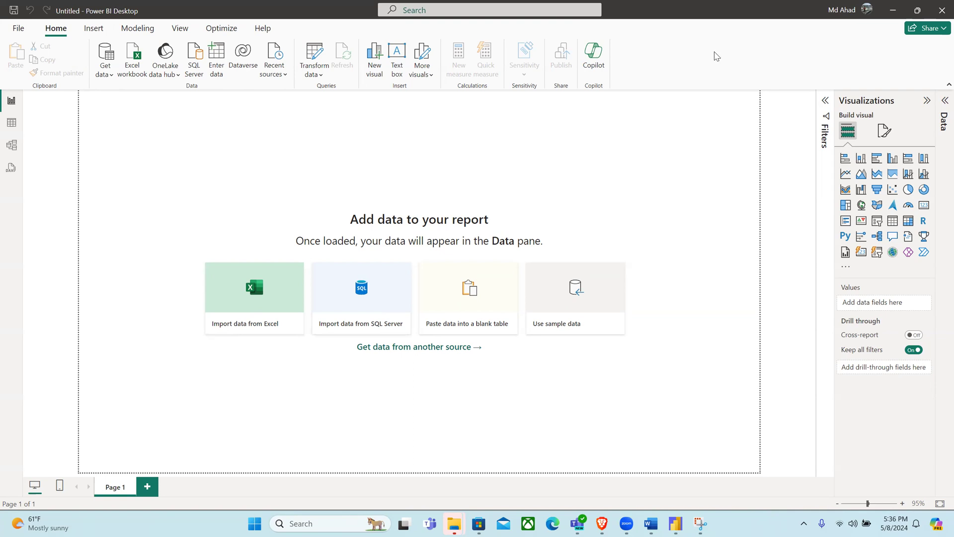
{"action": "left_click", "coordinate": [863, 14]}
{"action": "left_click", "coordinate": [863, 14]}
{"action": "left_click", "coordinate": [238, 301]}
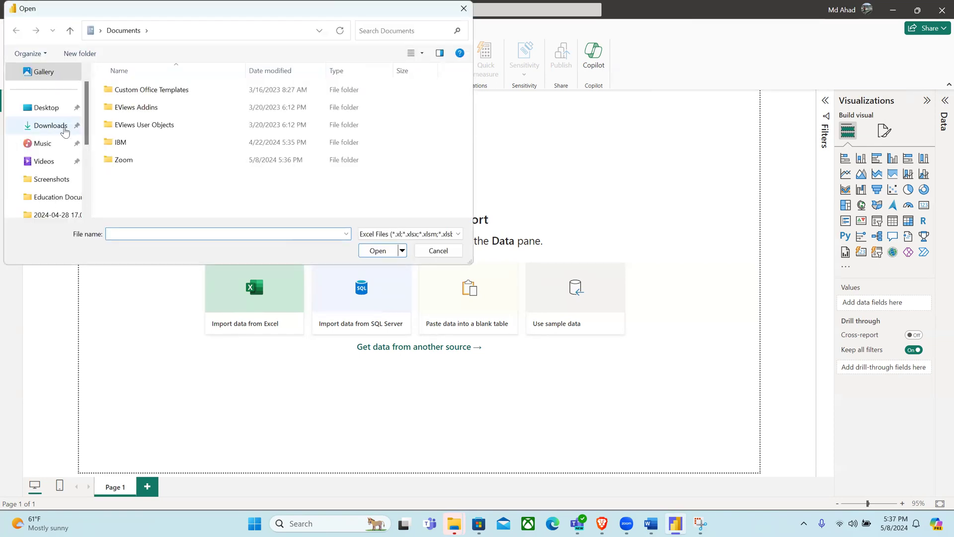
{"action": "left_click", "coordinate": [63, 131]}
{"action": "double_click", "coordinate": [125, 123]}
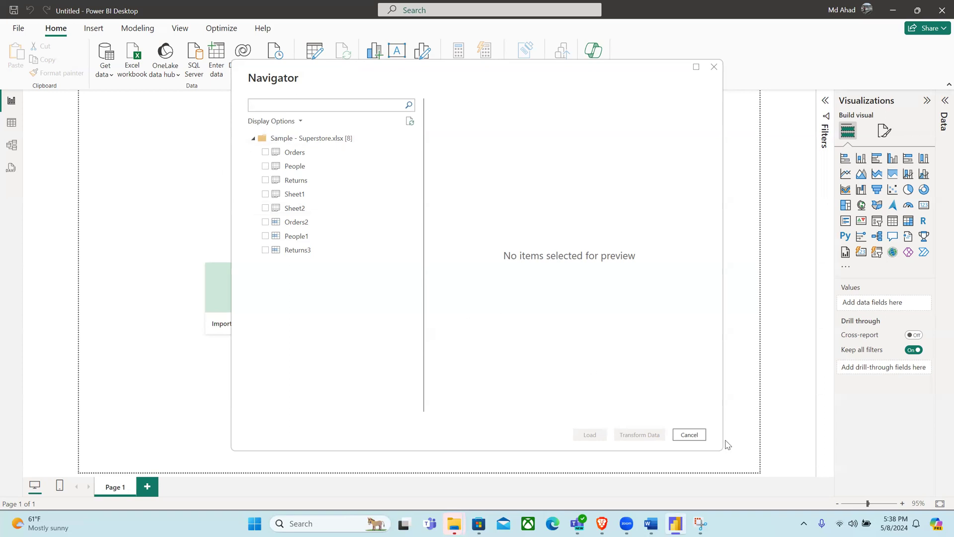
{"action": "left_click", "coordinate": [689, 435]}
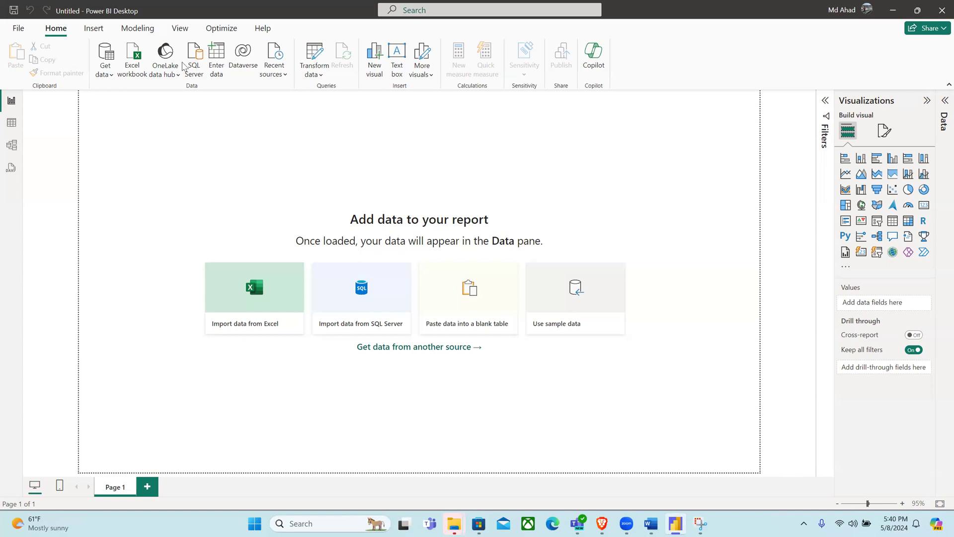
Step: Import the Sample - Superstore Excel workbook from Downloads and select its Orders sheet
{"action": "left_click", "coordinate": [234, 294]}
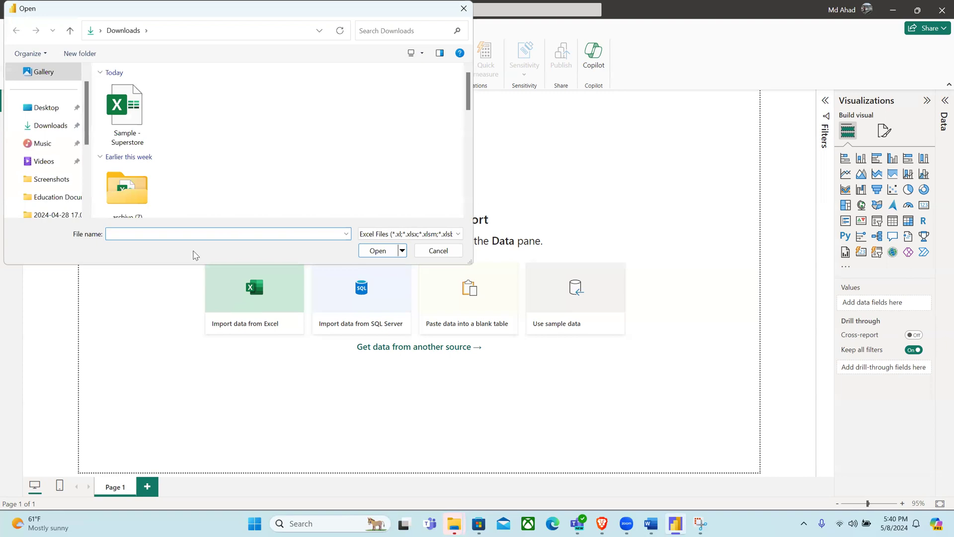
{"action": "double_click", "coordinate": [141, 135]}
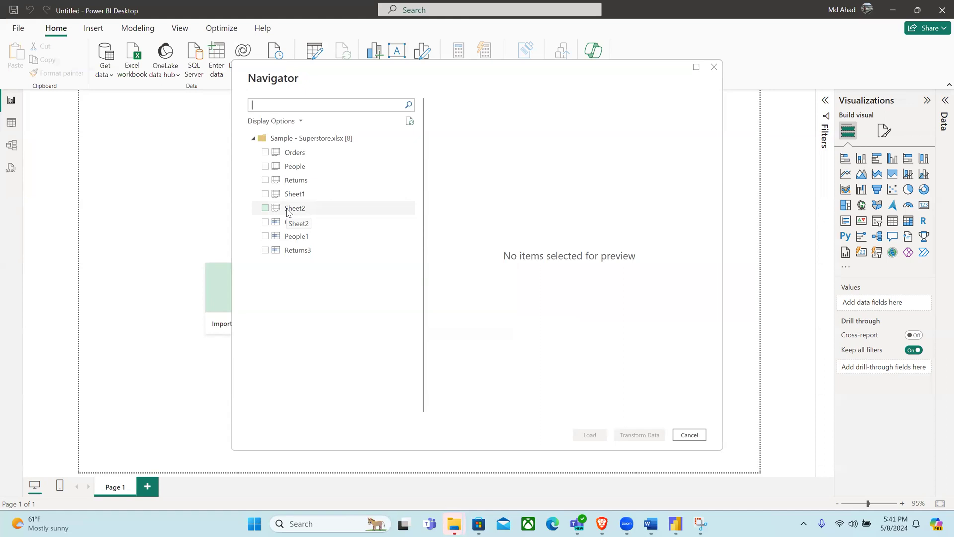
{"action": "left_click", "coordinate": [266, 153]}
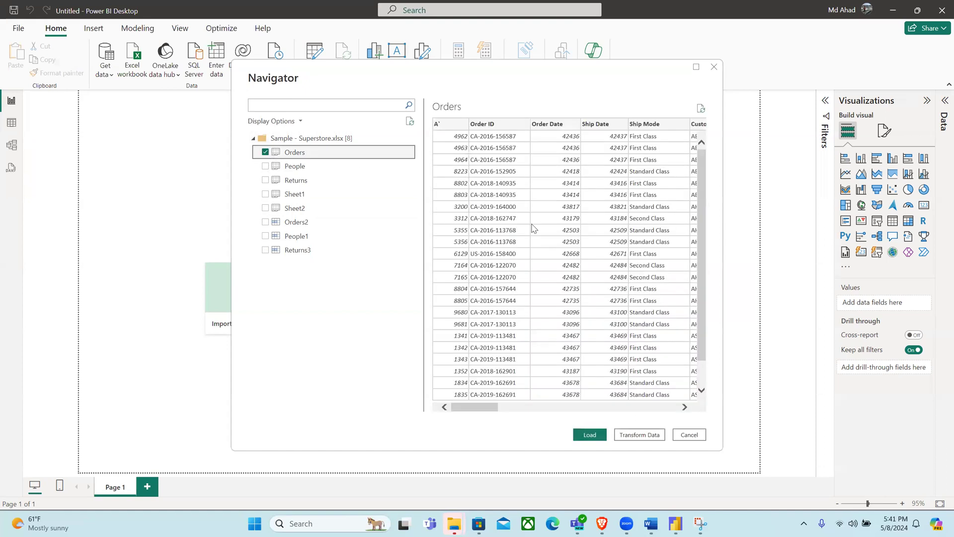
Step: Review the Orders preview's columns from Order ID through Profit and load the sheet into the report without transforming it
{"action": "scroll", "coordinate": [533, 228], "scroll_direction": "right", "scroll_amount": 10}
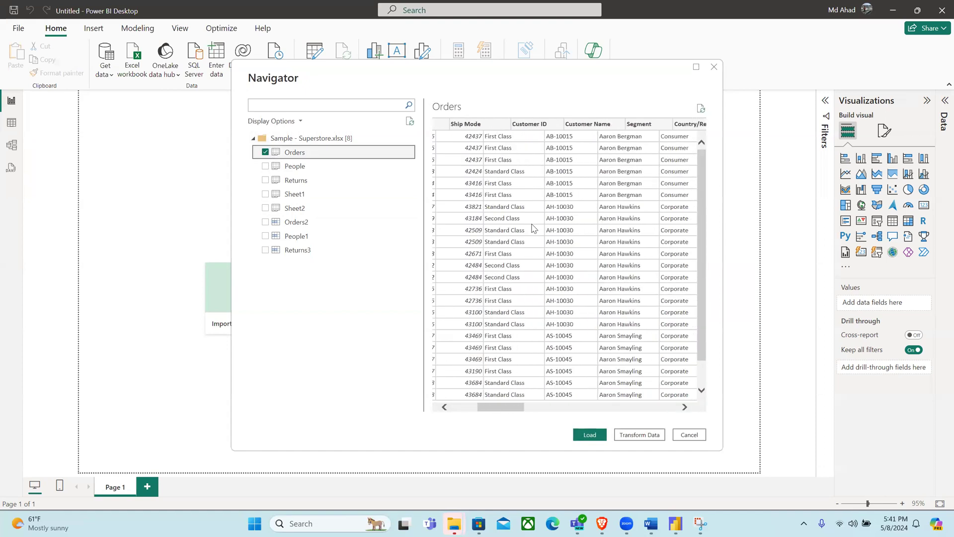
{"action": "scroll", "coordinate": [534, 228], "scroll_direction": "left", "scroll_amount": 10}
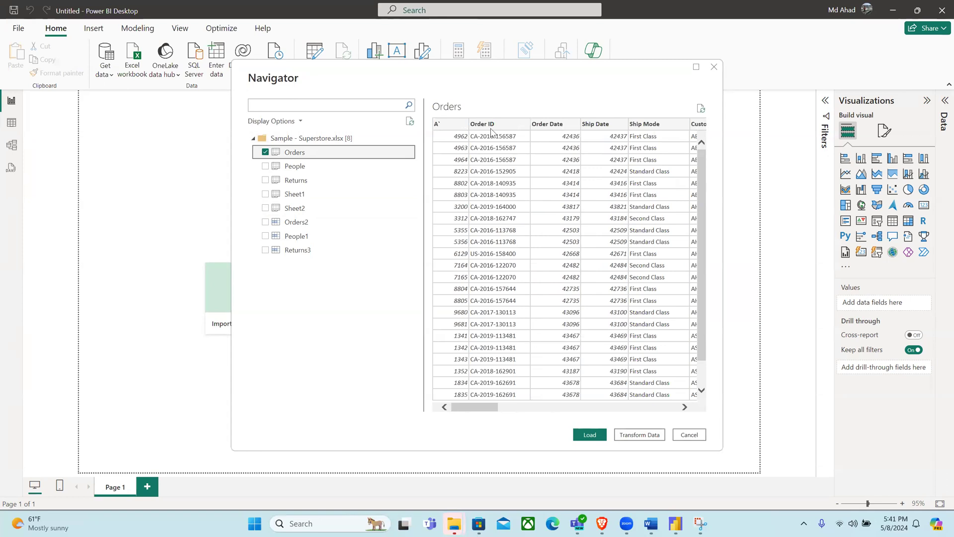
{"action": "scroll", "coordinate": [512, 199], "scroll_direction": "right", "scroll_amount": 2}
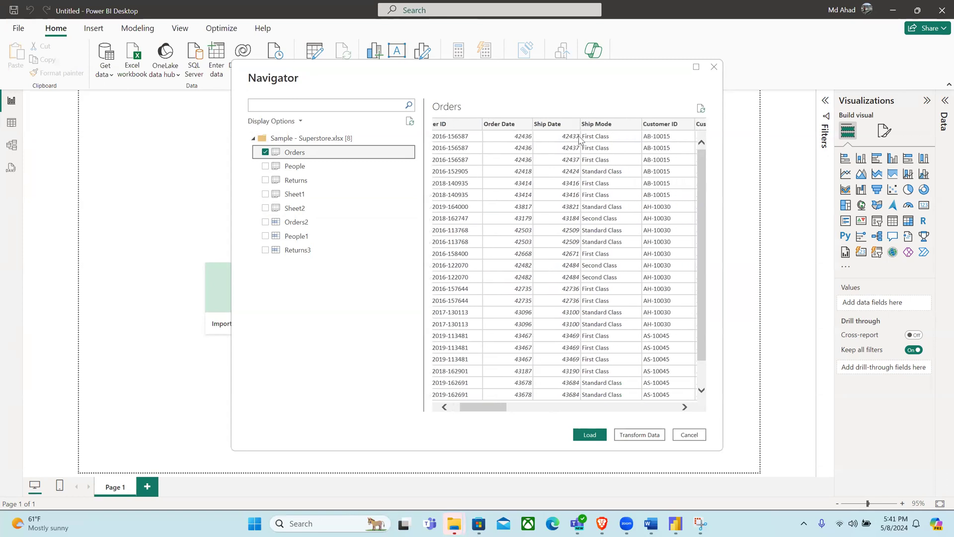
{"action": "scroll", "coordinate": [619, 161], "scroll_direction": "right", "scroll_amount": 4}
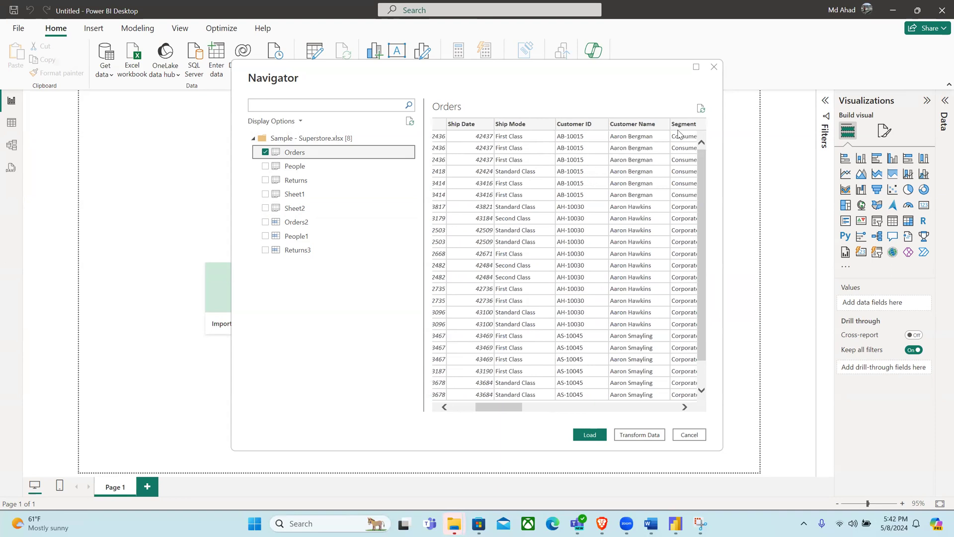
{"action": "scroll", "coordinate": [615, 159], "scroll_direction": "right", "scroll_amount": 4}
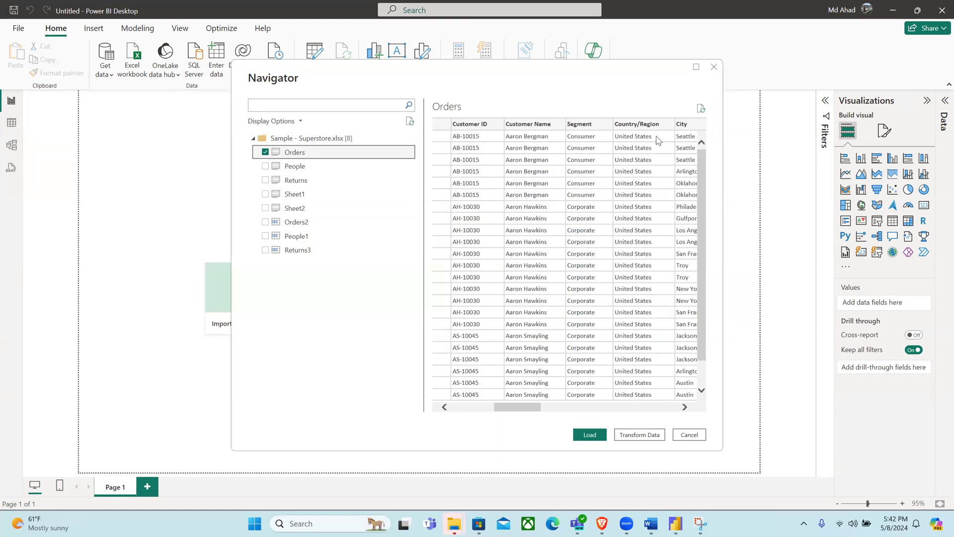
{"action": "scroll", "coordinate": [622, 154], "scroll_direction": "right", "scroll_amount": 6}
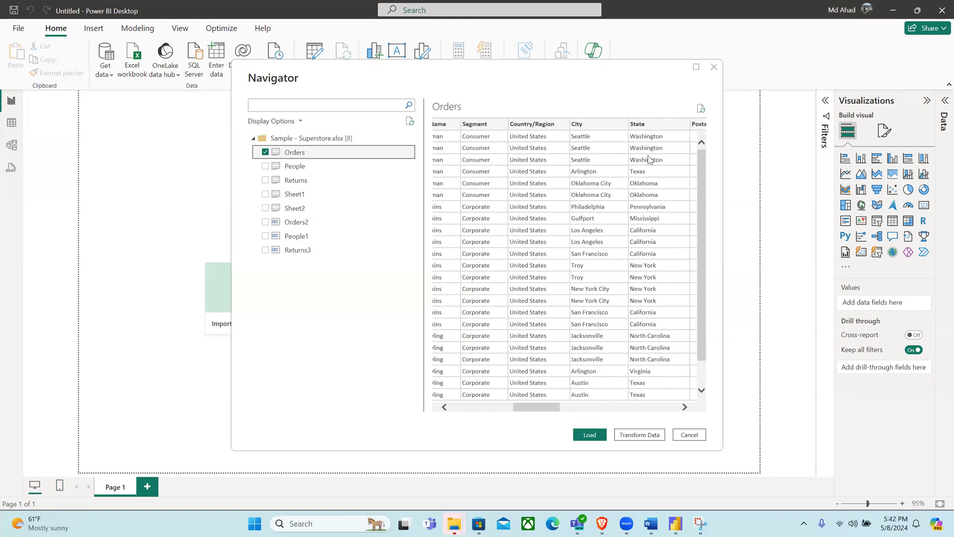
{"action": "scroll", "coordinate": [648, 159], "scroll_direction": "right", "scroll_amount": 10}
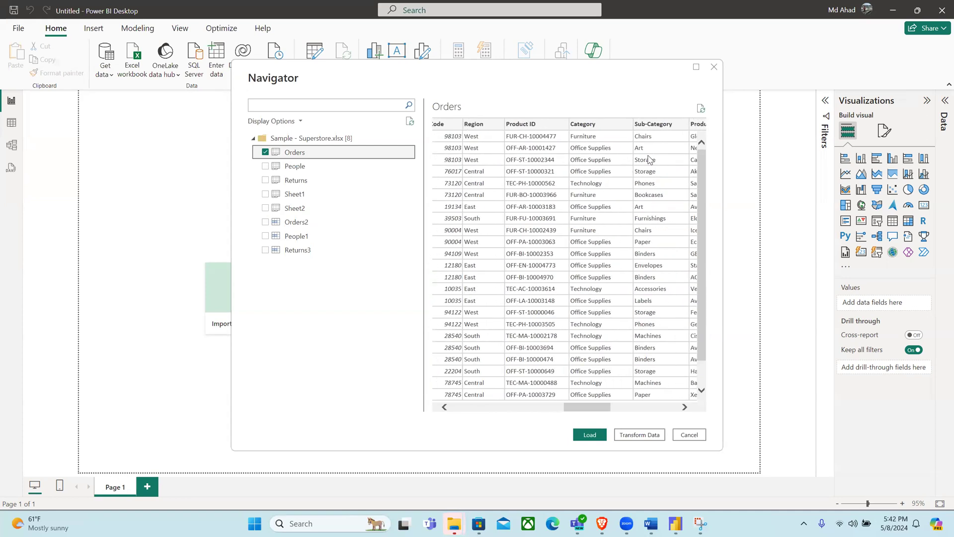
{"action": "scroll", "coordinate": [648, 159], "scroll_direction": "right", "scroll_amount": 4}
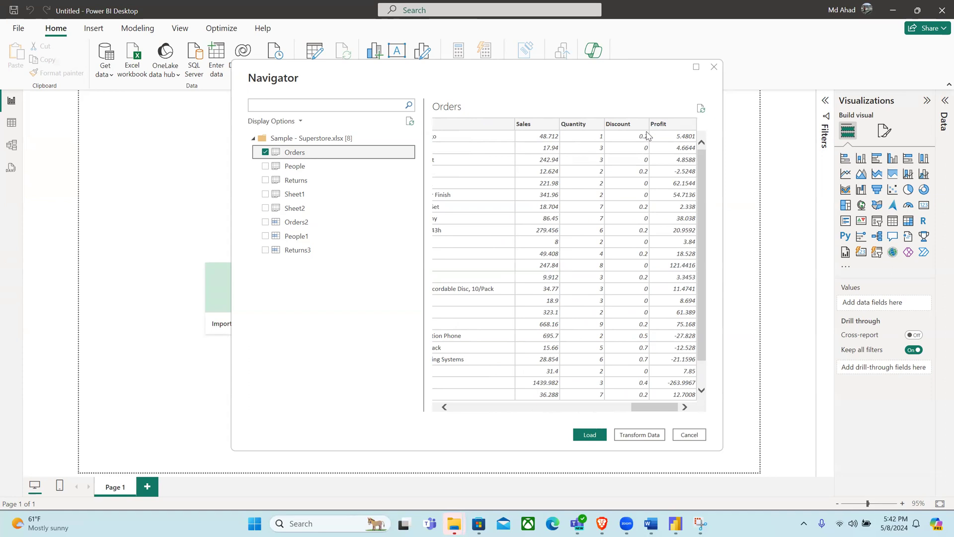
{"action": "scroll", "coordinate": [620, 162], "scroll_direction": "left", "scroll_amount": 14}
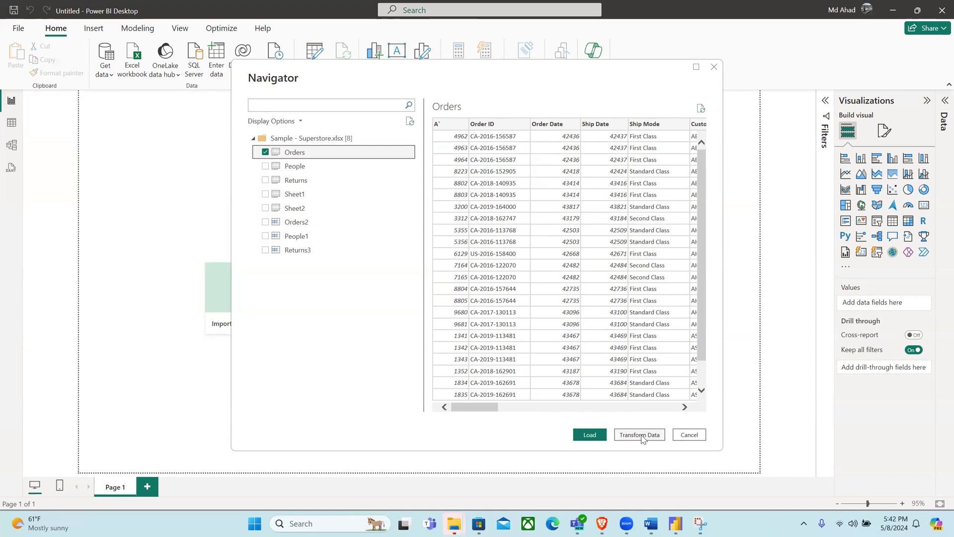
{"action": "left_click", "coordinate": [590, 435]}
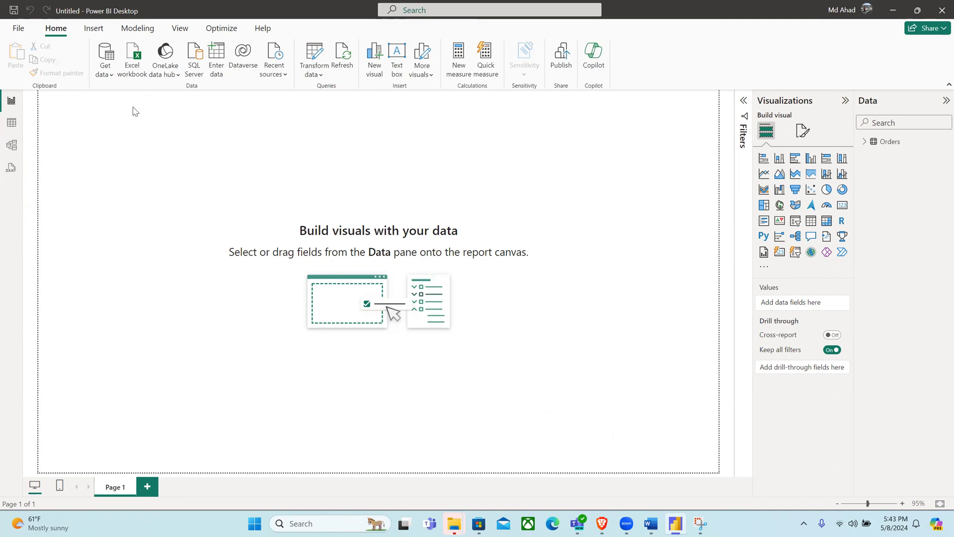
Step: Inspect the rows of the loaded Orders table in Table view and expand its list of fields
{"action": "left_click", "coordinate": [11, 125]}
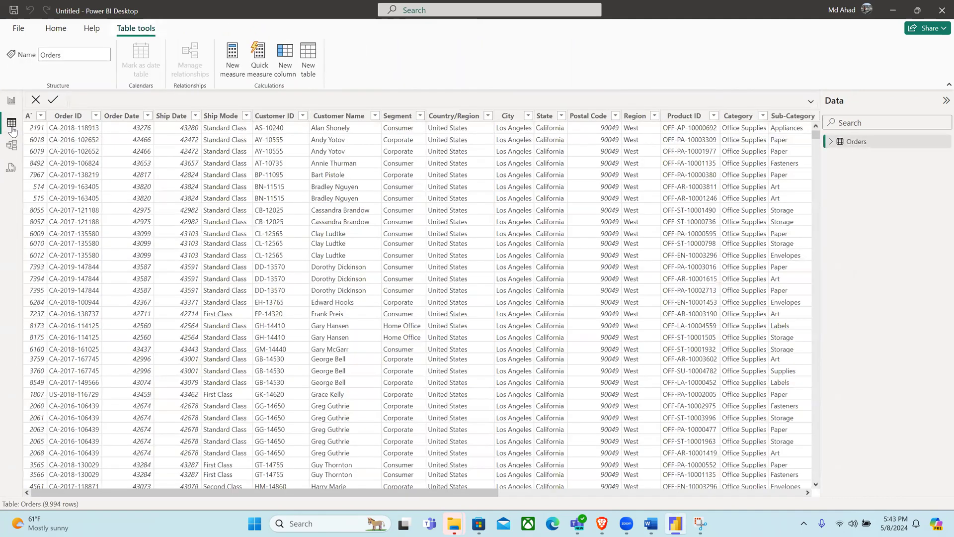
{"action": "scroll", "coordinate": [350, 291], "scroll_direction": "down", "scroll_amount": 2}
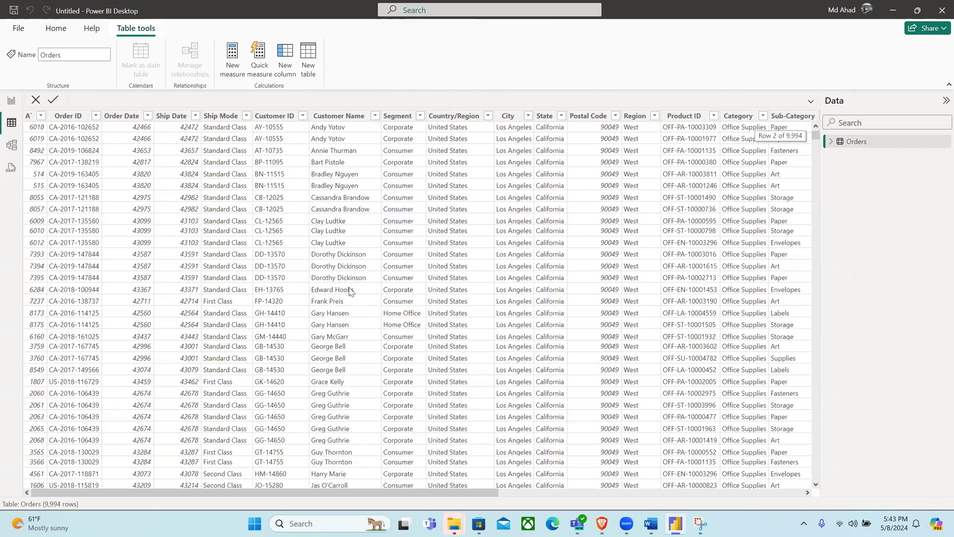
{"action": "scroll", "coordinate": [349, 290], "scroll_direction": "up", "scroll_amount": 2}
{"action": "scroll", "coordinate": [349, 291], "scroll_direction": "down", "scroll_amount": 2}
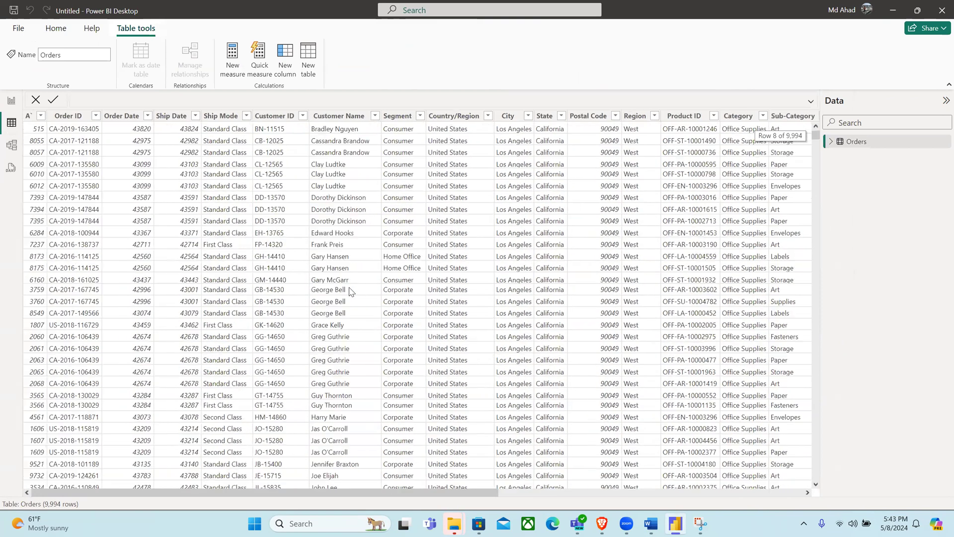
{"action": "scroll", "coordinate": [351, 292], "scroll_direction": "up", "scroll_amount": 1}
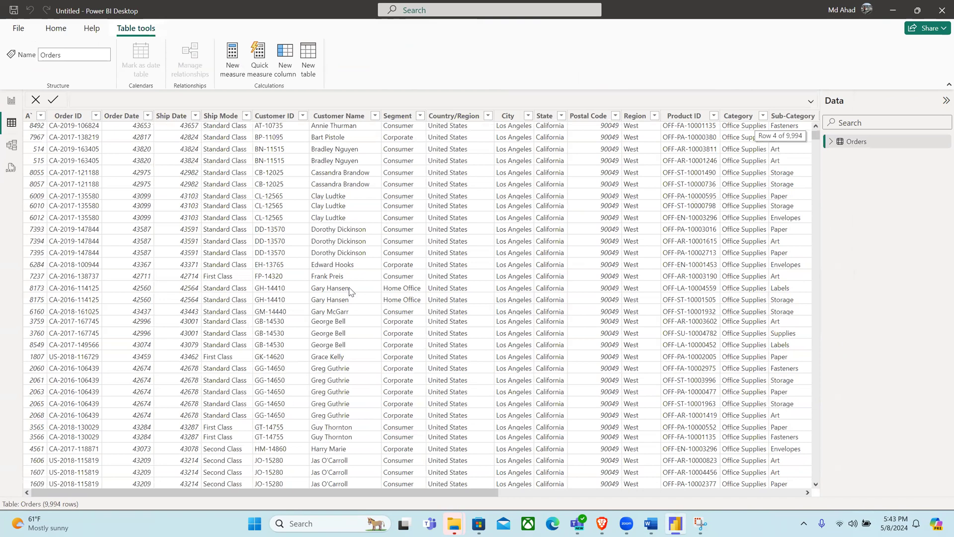
{"action": "scroll", "coordinate": [351, 291], "scroll_direction": "up", "scroll_amount": 1}
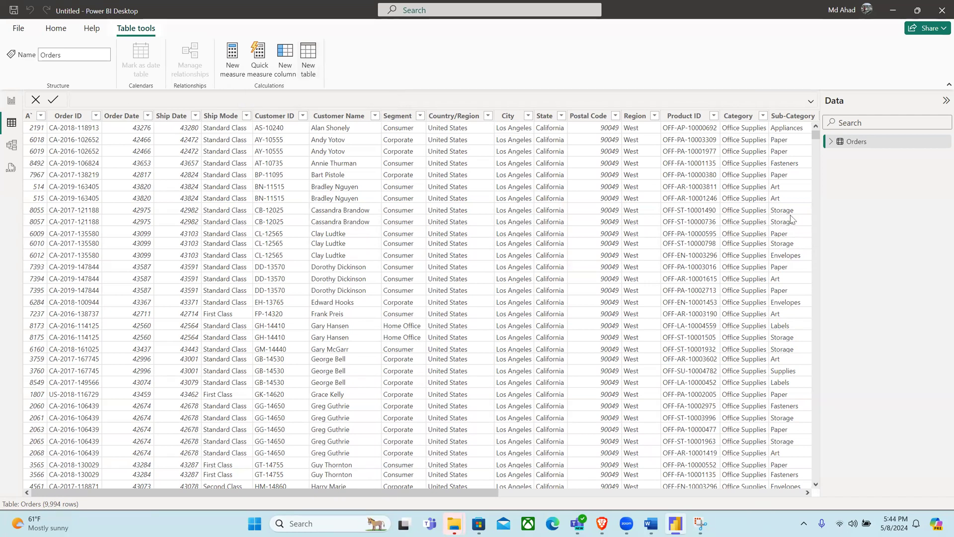
{"action": "left_click", "coordinate": [831, 143]}
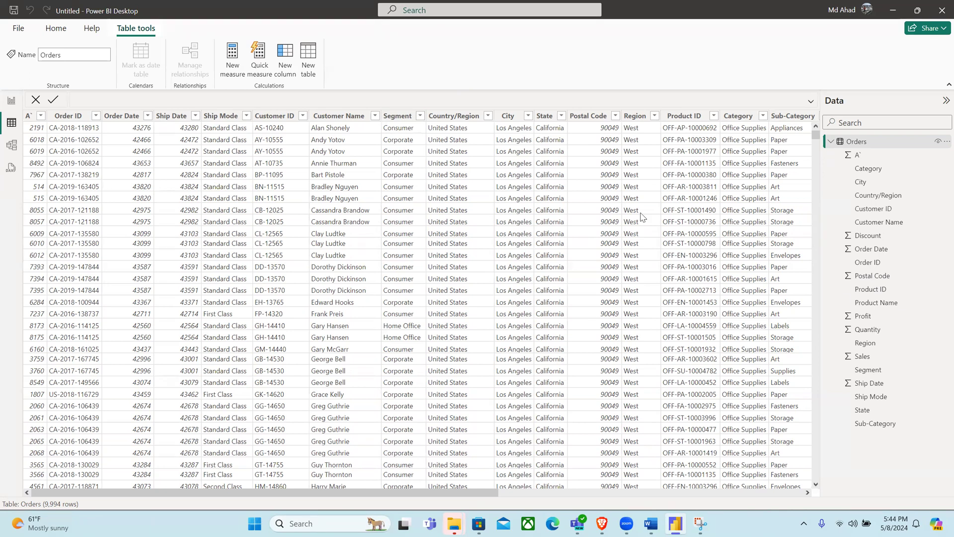
Step: Add a stacked column chart to the report page with Region on the X-axis and Profit on the Y-axis
{"action": "left_click", "coordinate": [11, 102]}
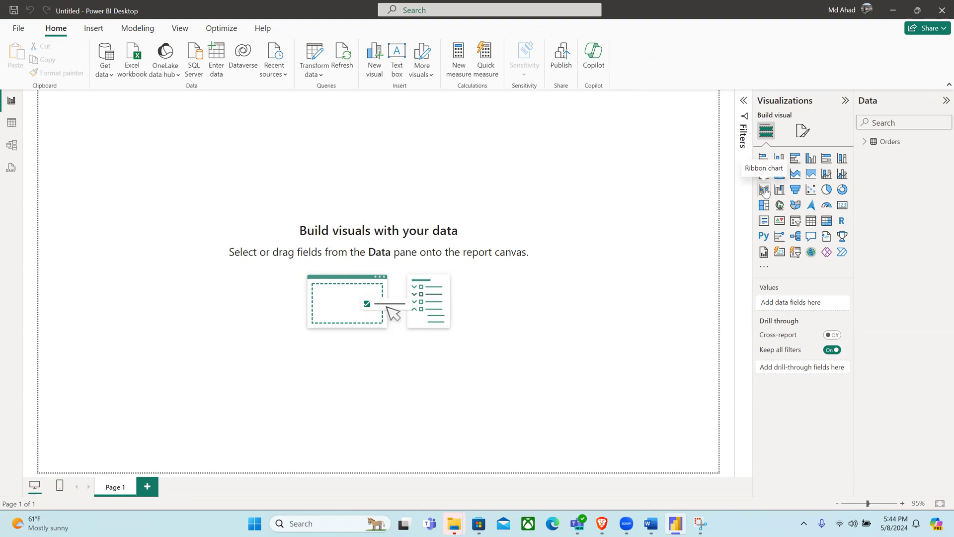
{"action": "left_click", "coordinate": [778, 160]}
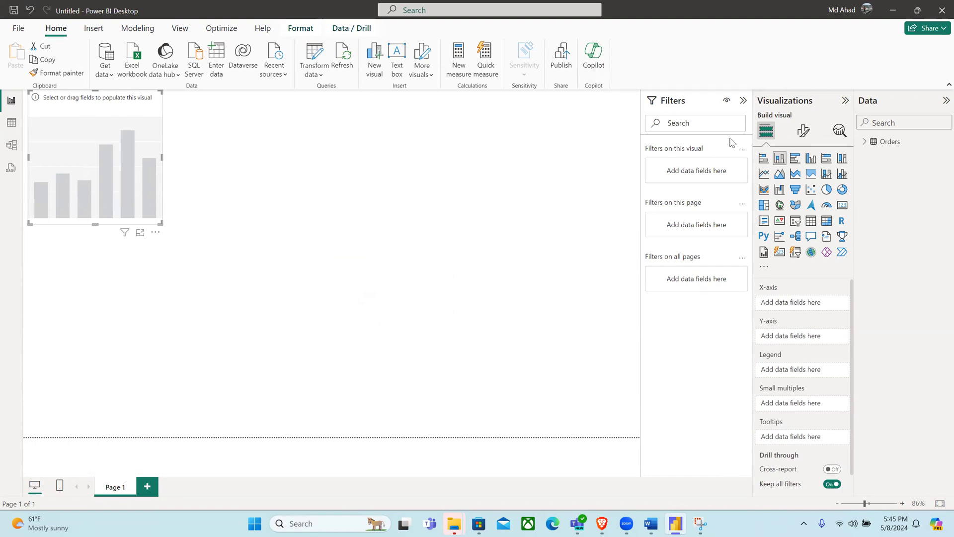
{"action": "left_click", "coordinate": [882, 145]}
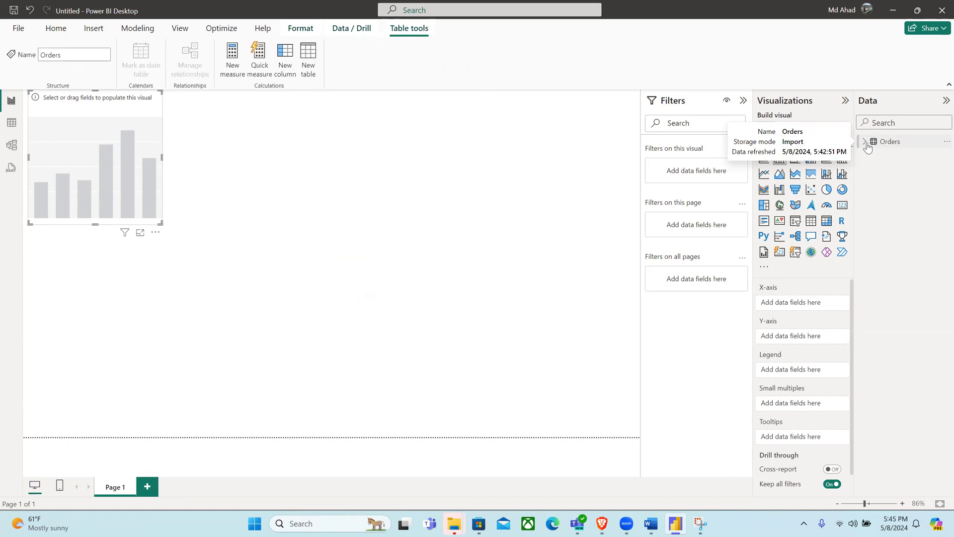
{"action": "left_click", "coordinate": [866, 144]}
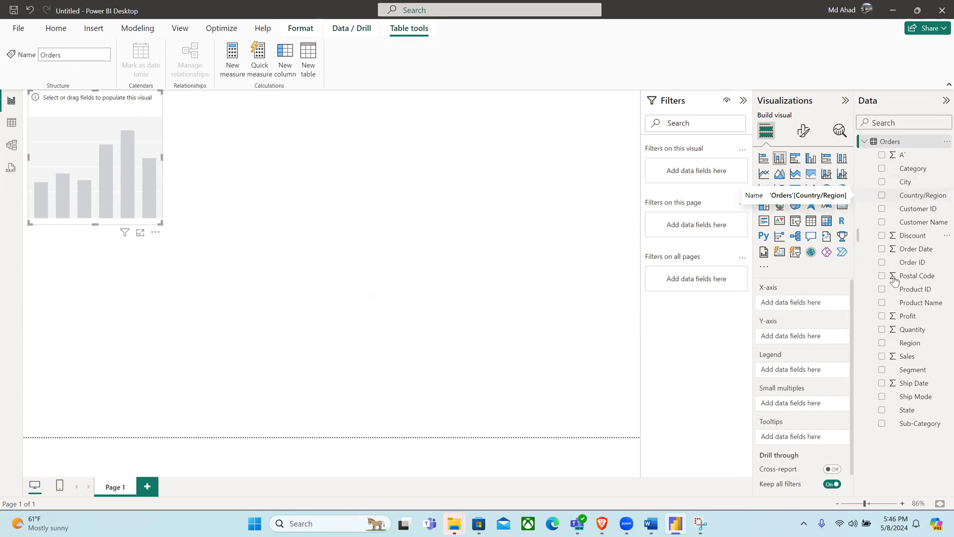
{"action": "left_click", "coordinate": [882, 344]}
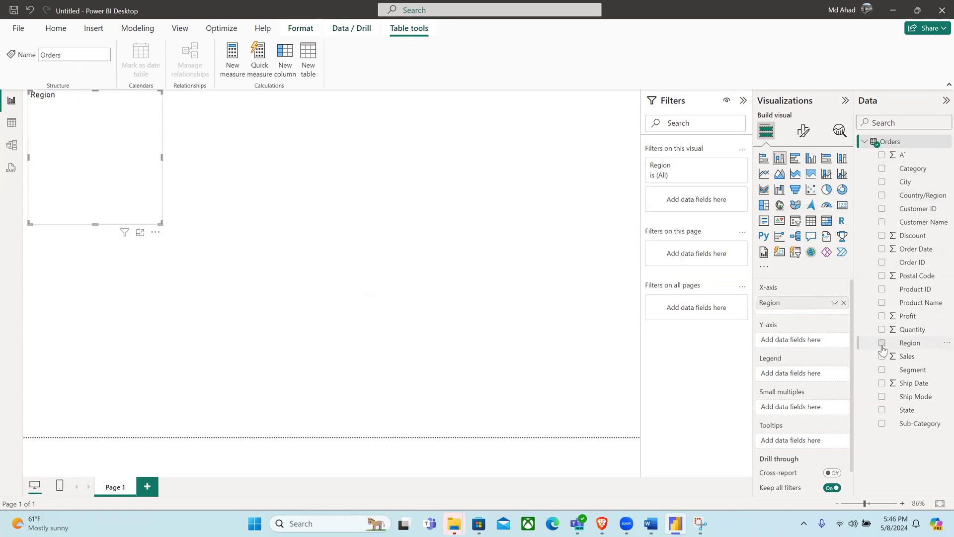
{"action": "left_click", "coordinate": [882, 317]}
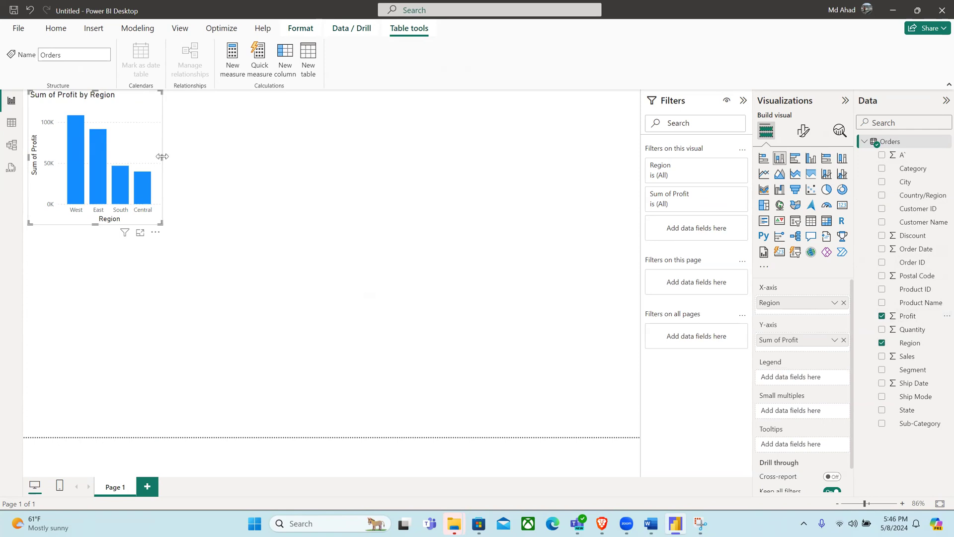
Step: Widen the profit-by-region chart slightly and check the profit values of its individual region columns
{"action": "left_click_drag", "start_coordinate": [162, 158], "coordinate": [188, 157]}
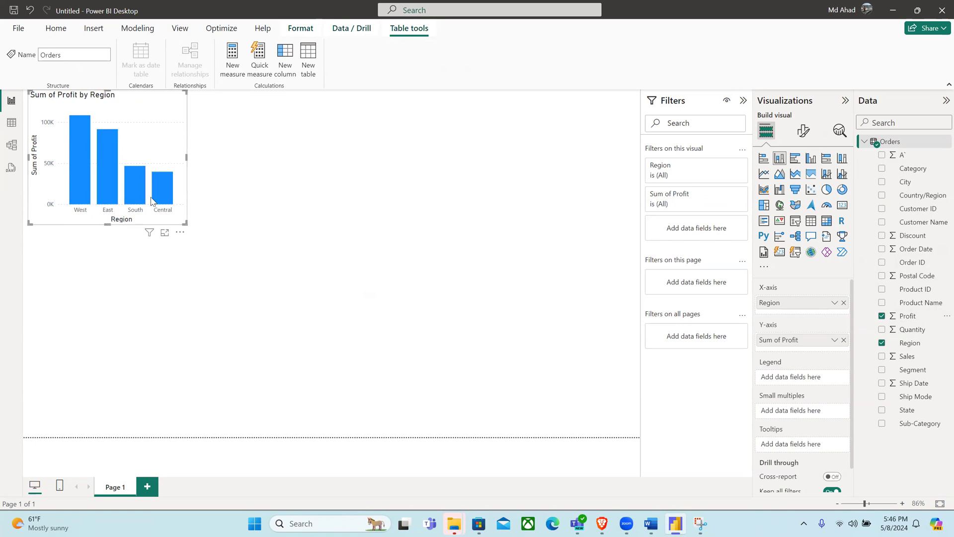
{"action": "mouse_move", "coordinate": [86, 209]}
{"action": "mouse_move", "coordinate": [109, 136]}
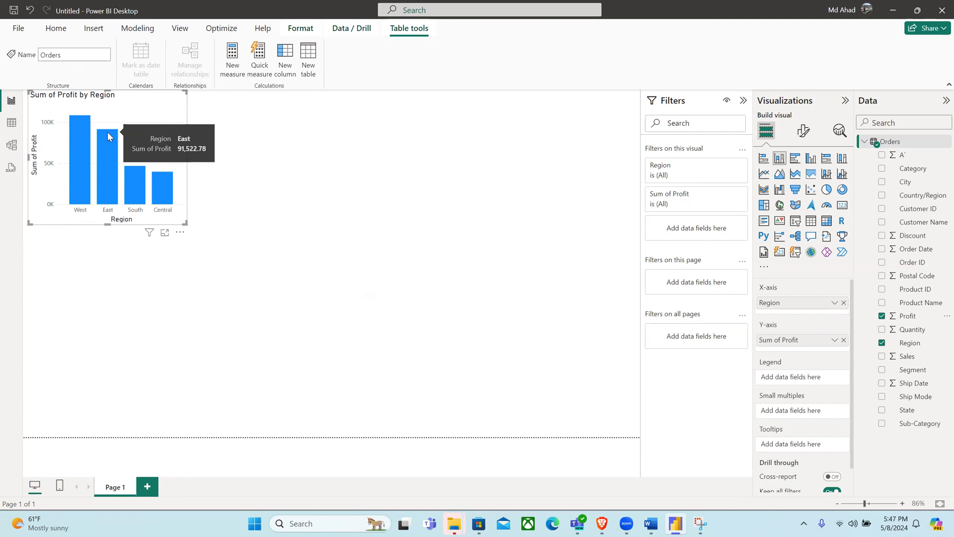
{"action": "mouse_move", "coordinate": [130, 187]}
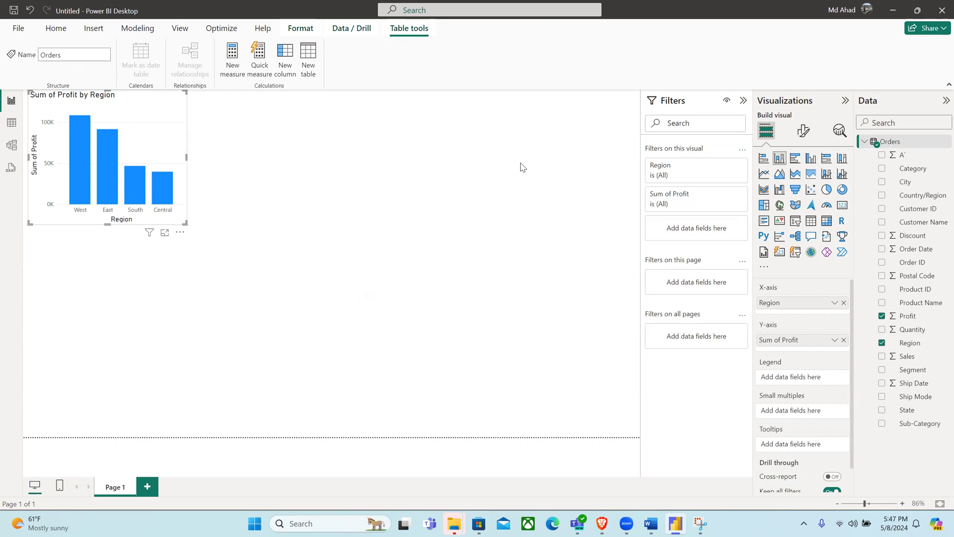
Step: Create a separate table visual below the chart showing Profit for each Segment
{"action": "left_click", "coordinate": [306, 188]}
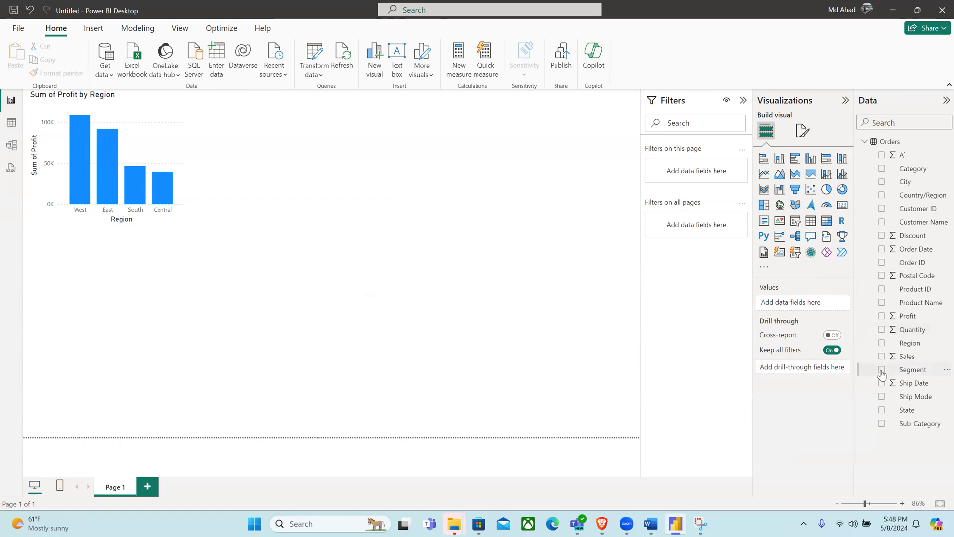
{"action": "left_click", "coordinate": [882, 371]}
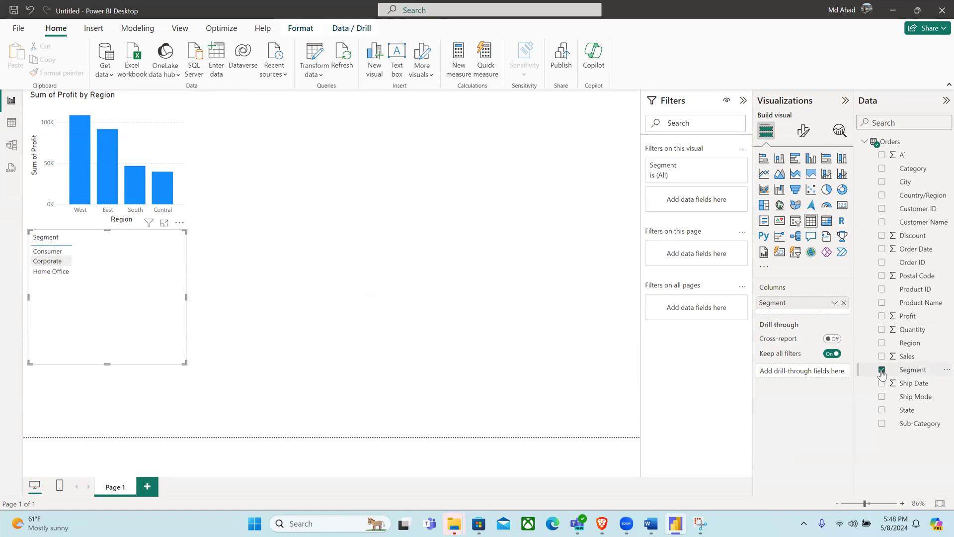
{"action": "left_click", "coordinate": [882, 317]}
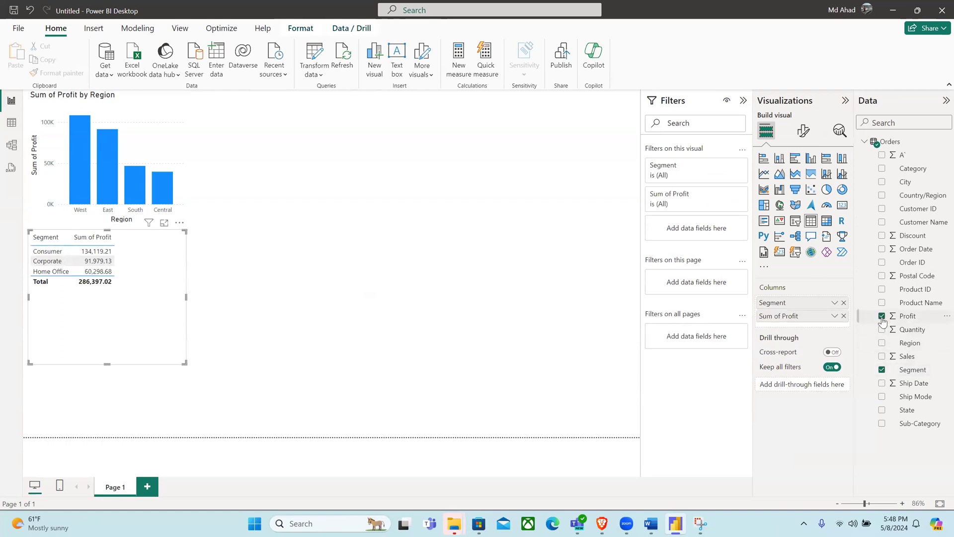
{"action": "left_click", "coordinate": [264, 320]}
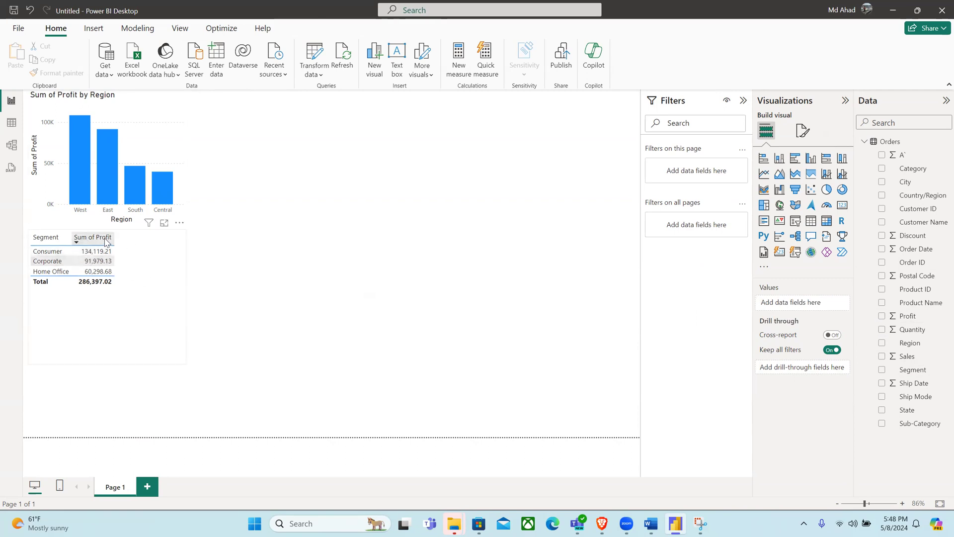
Step: Convert the profit-by-segment table into a ribbon chart and widen it slightly
{"action": "left_click", "coordinate": [58, 238]}
{"action": "left_click", "coordinate": [58, 238]}
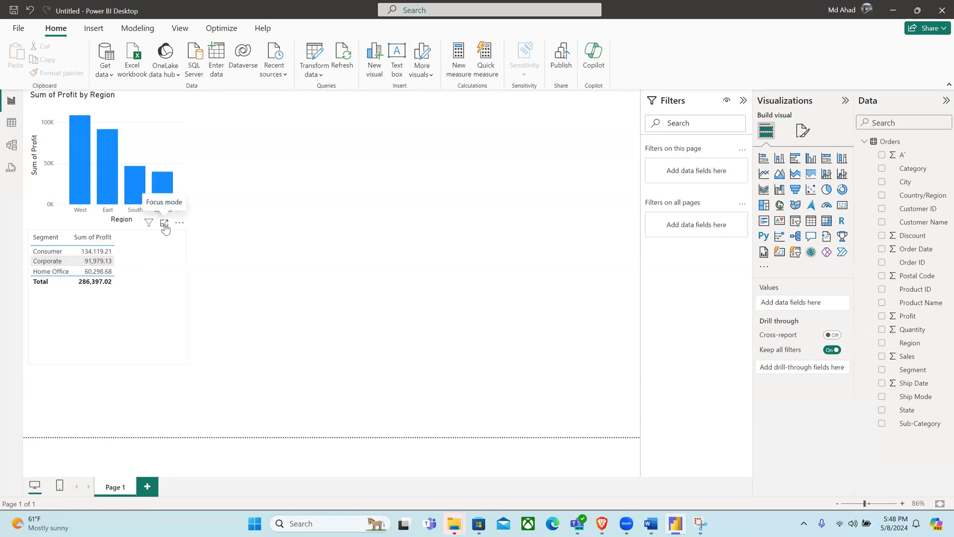
{"action": "left_click", "coordinate": [64, 313]}
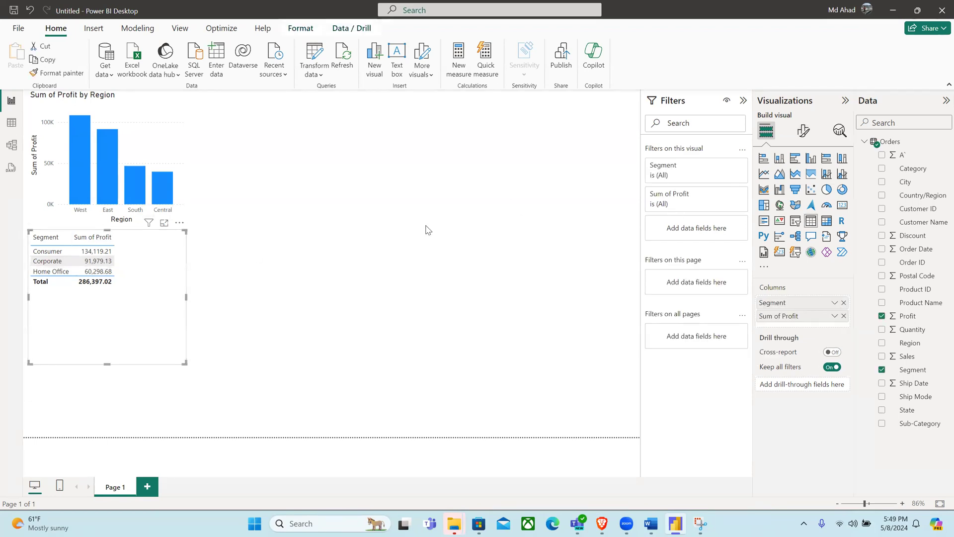
{"action": "left_click", "coordinate": [764, 190]}
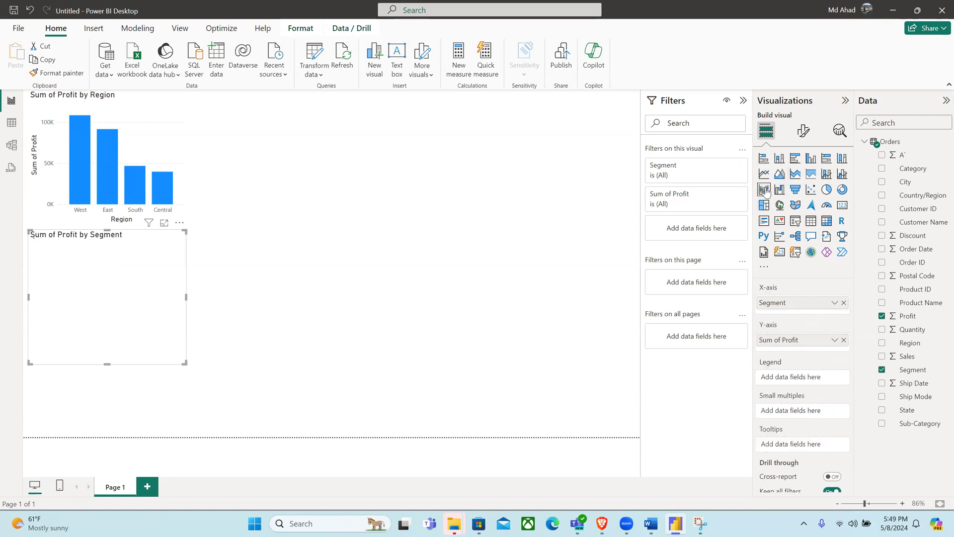
{"action": "left_click", "coordinate": [189, 303]}
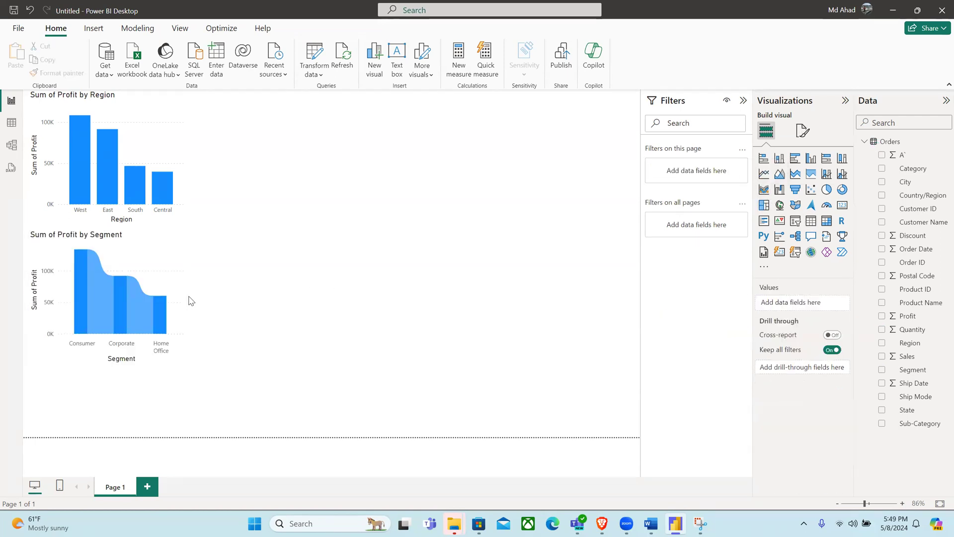
{"action": "left_click", "coordinate": [164, 298]}
{"action": "left_click_drag", "start_coordinate": [192, 298], "coordinate": [217, 304]}
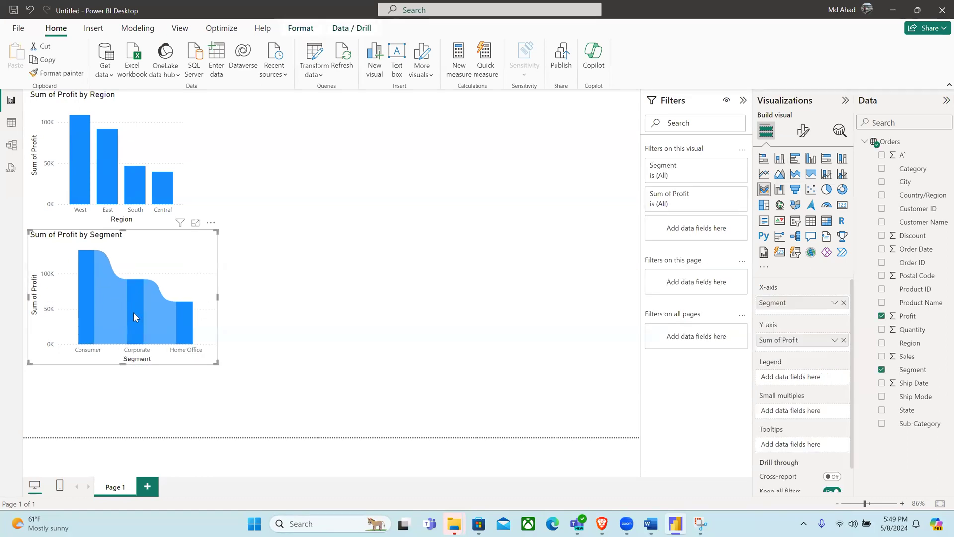
{"action": "mouse_move", "coordinate": [135, 316]}
{"action": "mouse_move", "coordinate": [188, 308]}
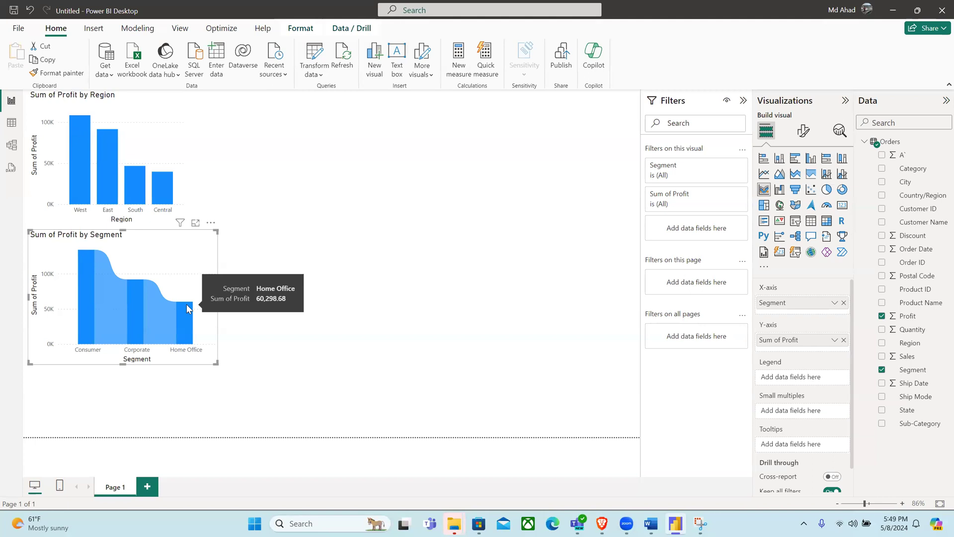
Step: Try Category as the legend of the profit-by-segment ribbon chart and remove the field again
{"action": "scroll", "coordinate": [807, 437], "scroll_direction": "down", "scroll_amount": 2}
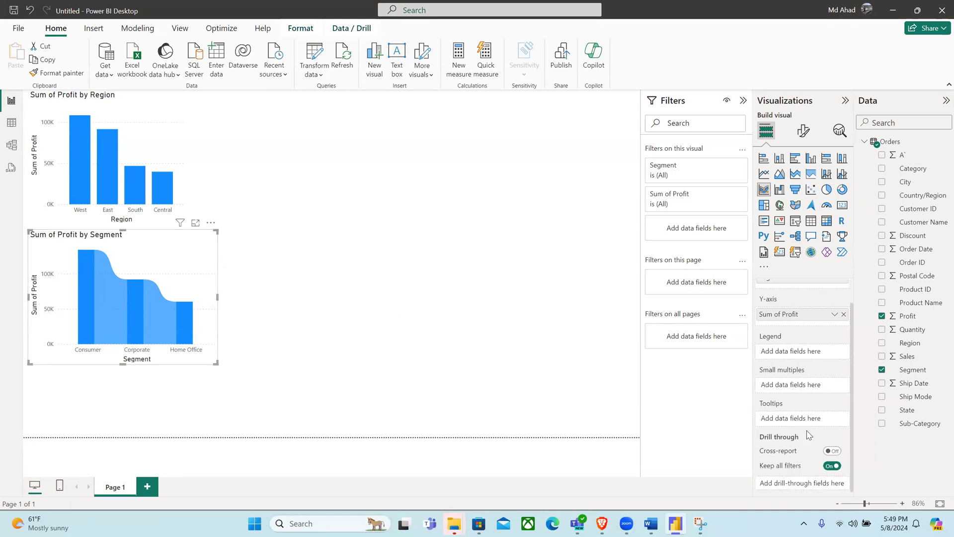
{"action": "scroll", "coordinate": [808, 436], "scroll_direction": "up", "scroll_amount": 2}
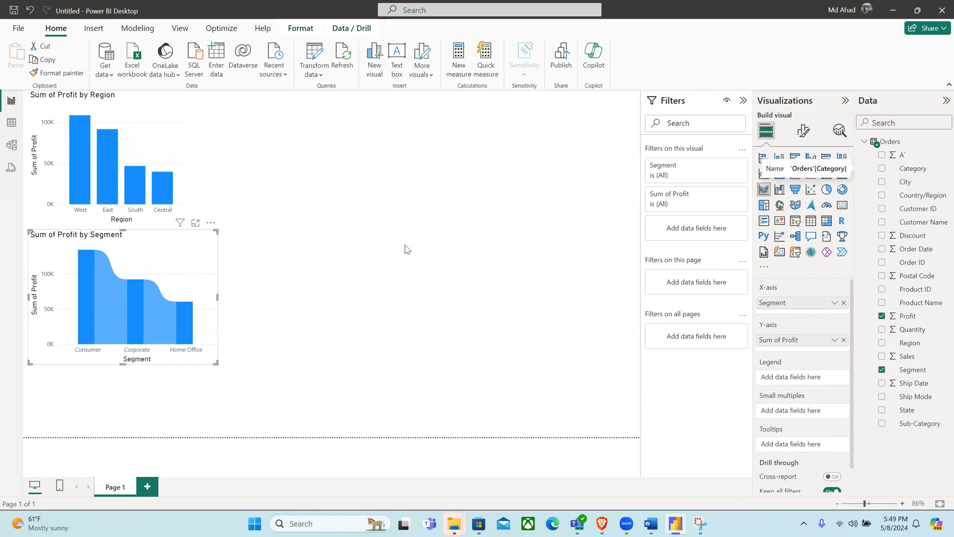
{"action": "left_click", "coordinate": [883, 169]}
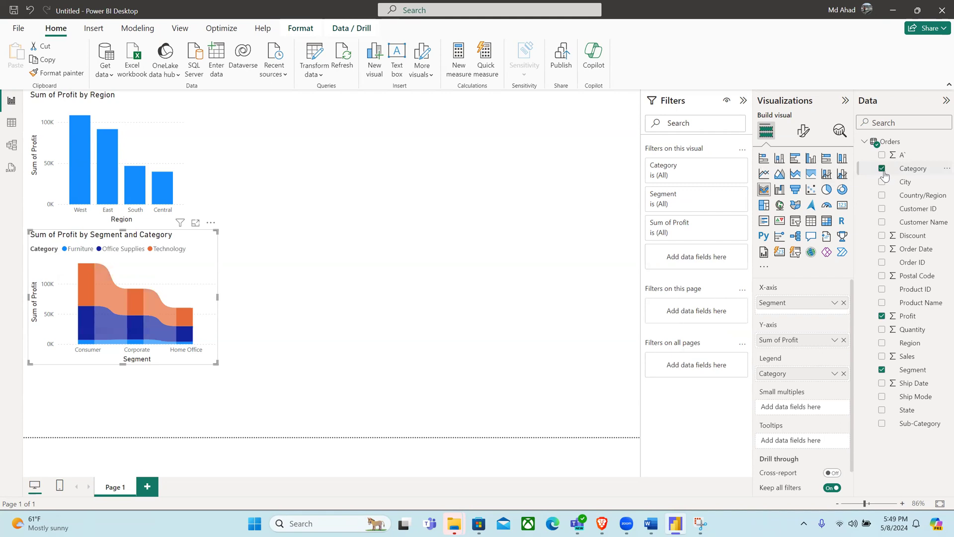
{"action": "left_click", "coordinate": [883, 169]}
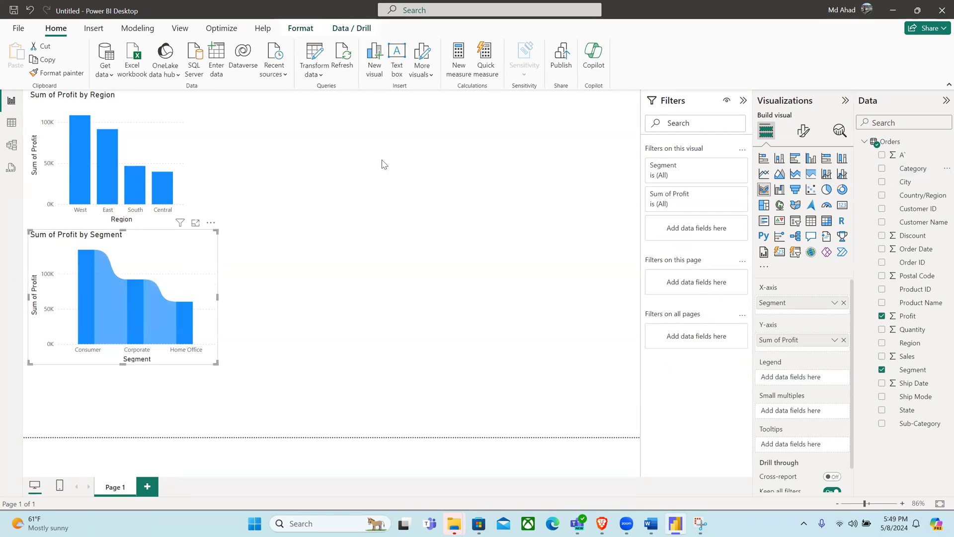
Step: Add a new area chart visual to the page and place it beside the profit-by-region chart
{"action": "left_click", "coordinate": [313, 164]}
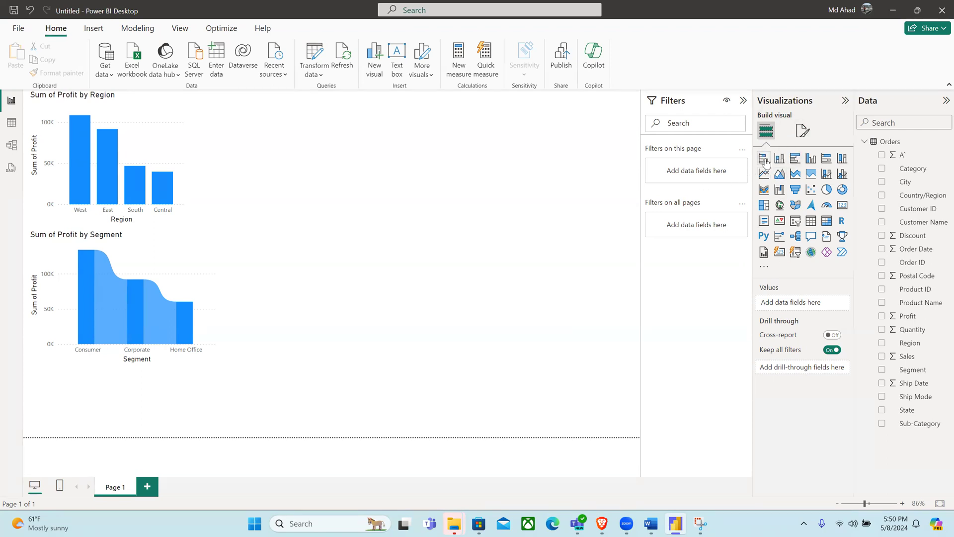
{"action": "left_click", "coordinate": [764, 159]}
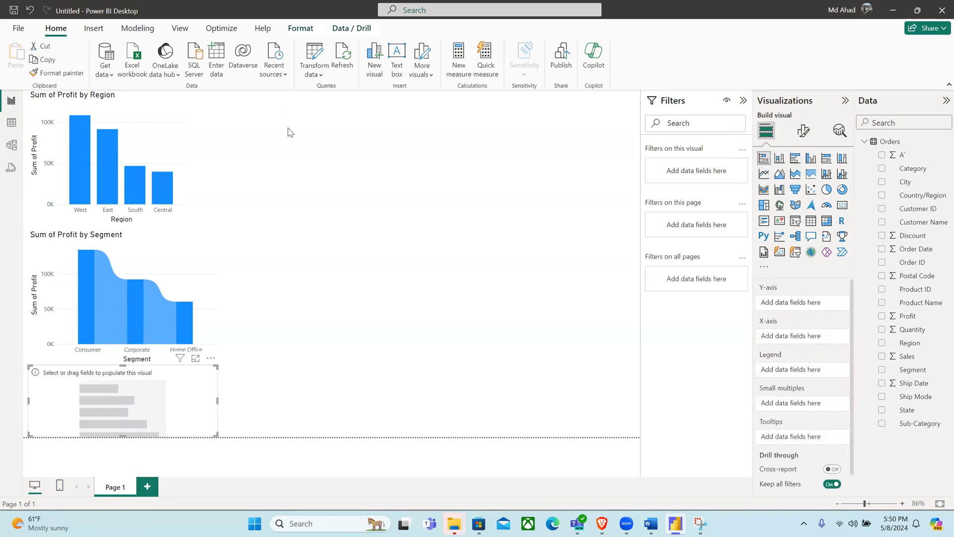
{"action": "left_click_drag", "start_coordinate": [388, 331], "coordinate": [302, 124]}
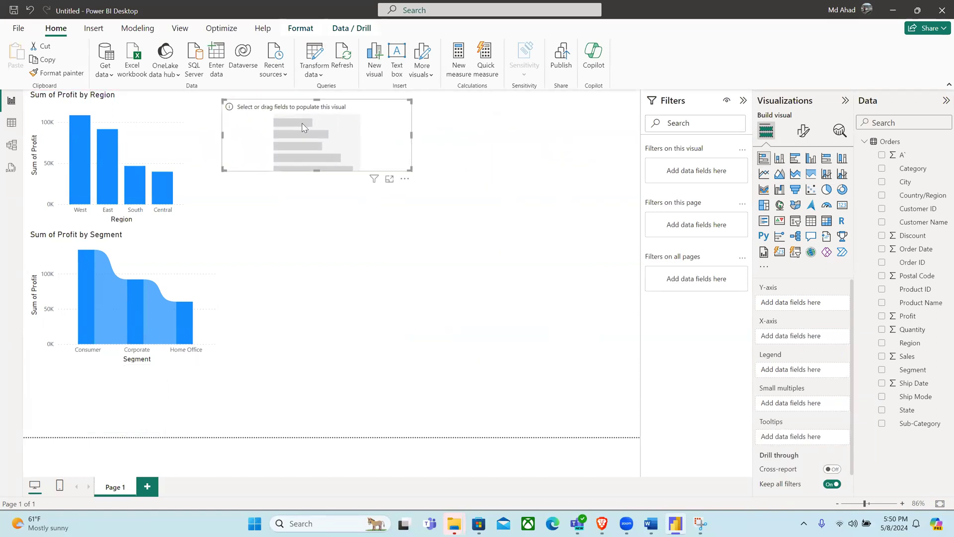
{"action": "left_click", "coordinate": [781, 175]}
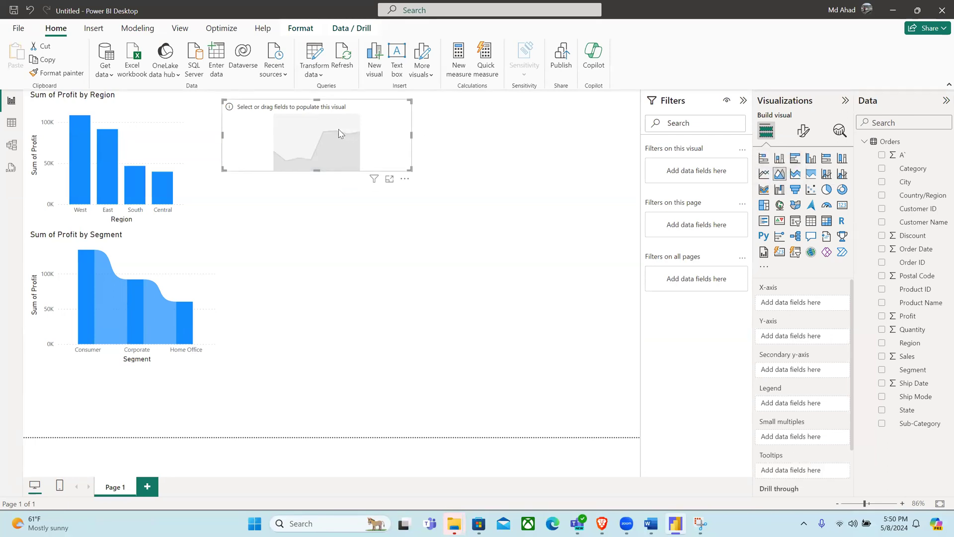
{"action": "left_click", "coordinate": [317, 175]}
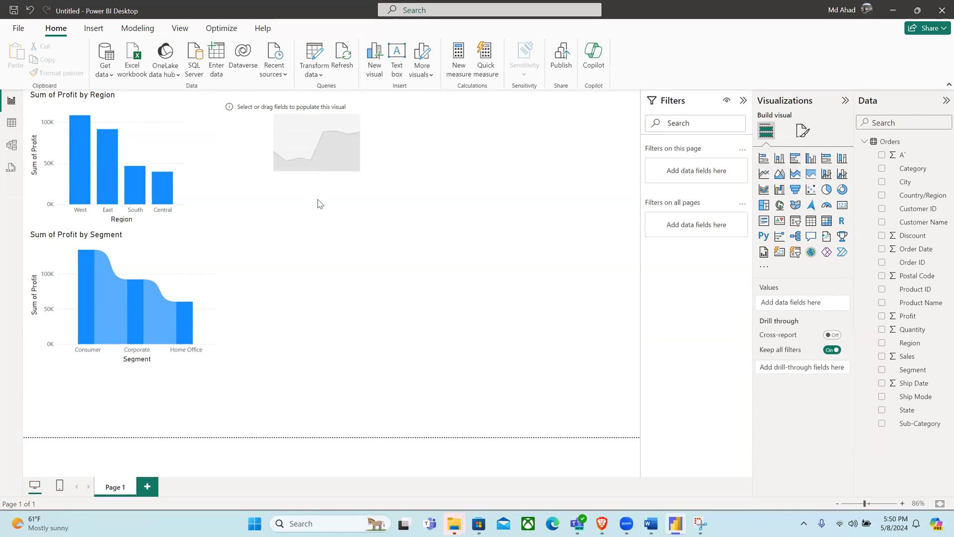
{"action": "left_click", "coordinate": [320, 167]}
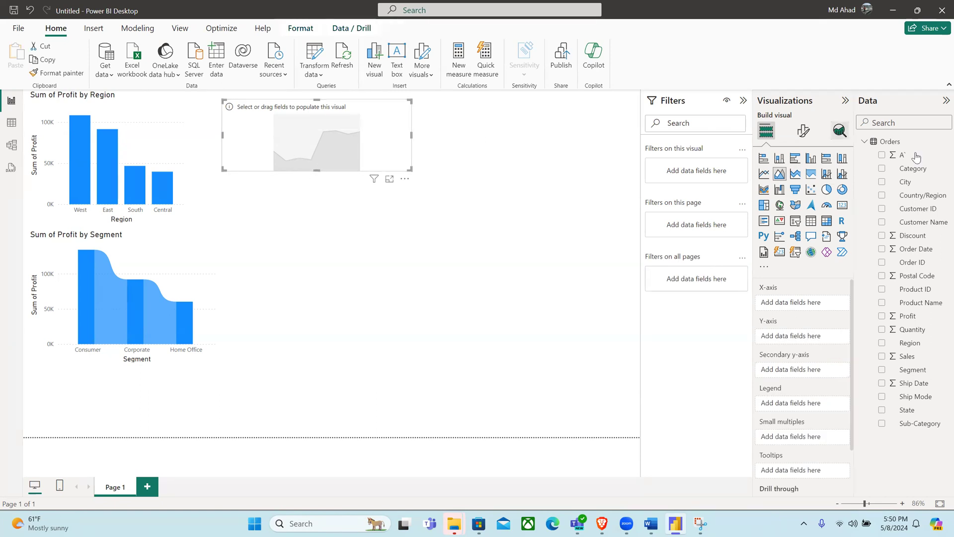
Step: Plot Profit by Category in the new area chart and make the visual taller and wider
{"action": "left_click", "coordinate": [882, 169]}
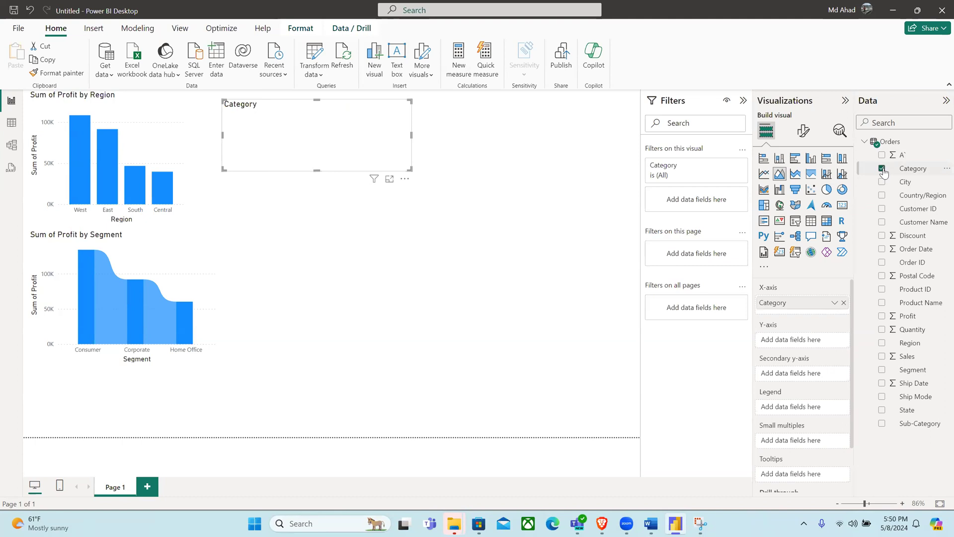
{"action": "left_click", "coordinate": [883, 318]}
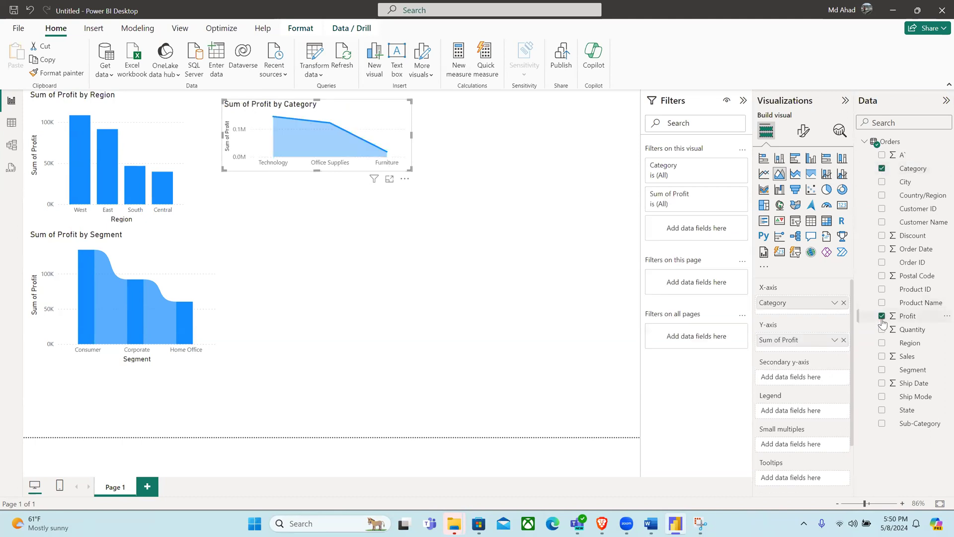
{"action": "left_click_drag", "start_coordinate": [317, 170], "coordinate": [323, 199]}
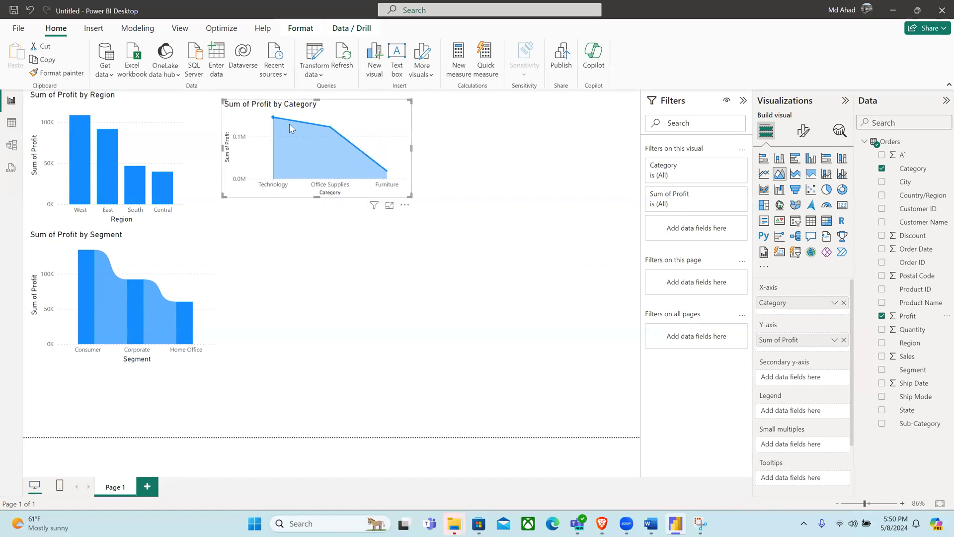
{"action": "left_click_drag", "start_coordinate": [410, 149], "coordinate": [429, 149]}
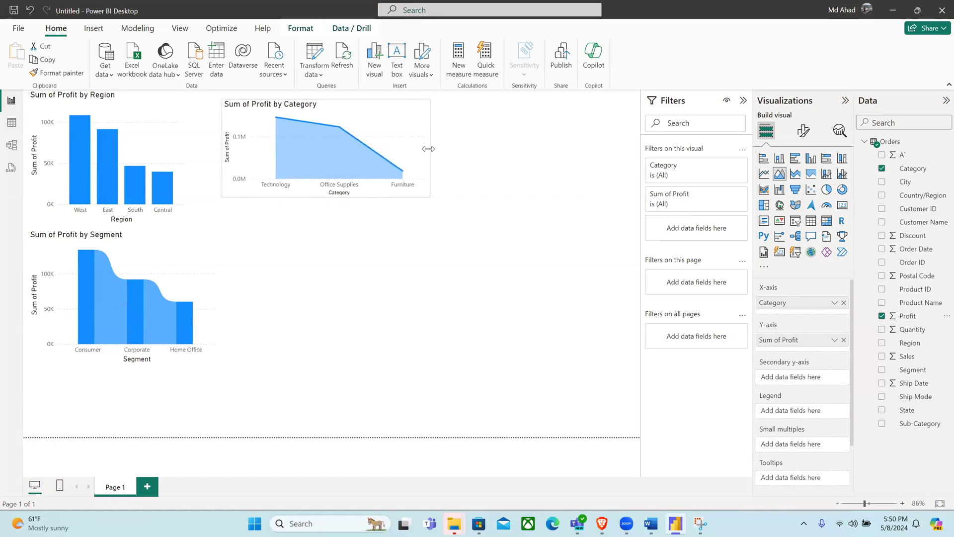
Step: Change the profit-by-category visual to a line and clustered column chart, and make it taller and narrower
{"action": "left_click", "coordinate": [796, 174]}
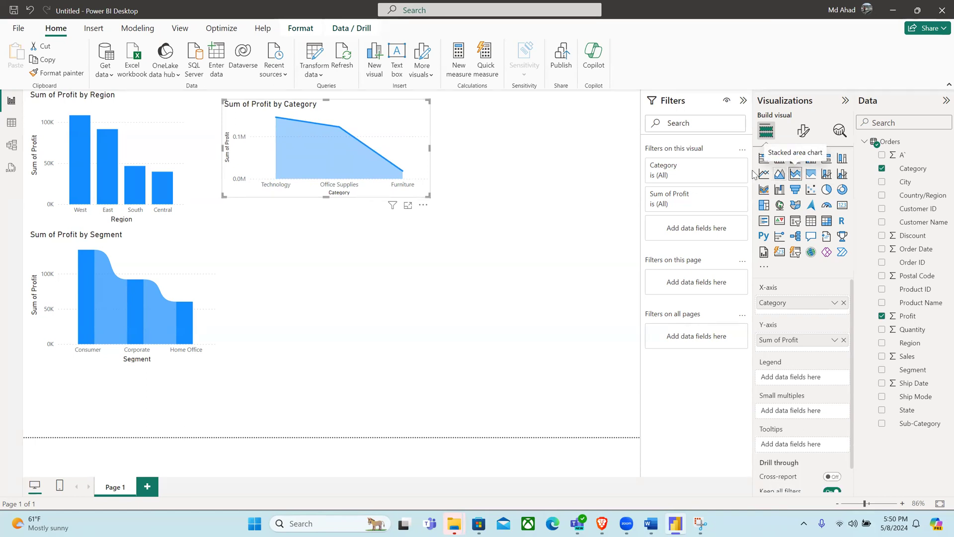
{"action": "left_click", "coordinate": [826, 174]}
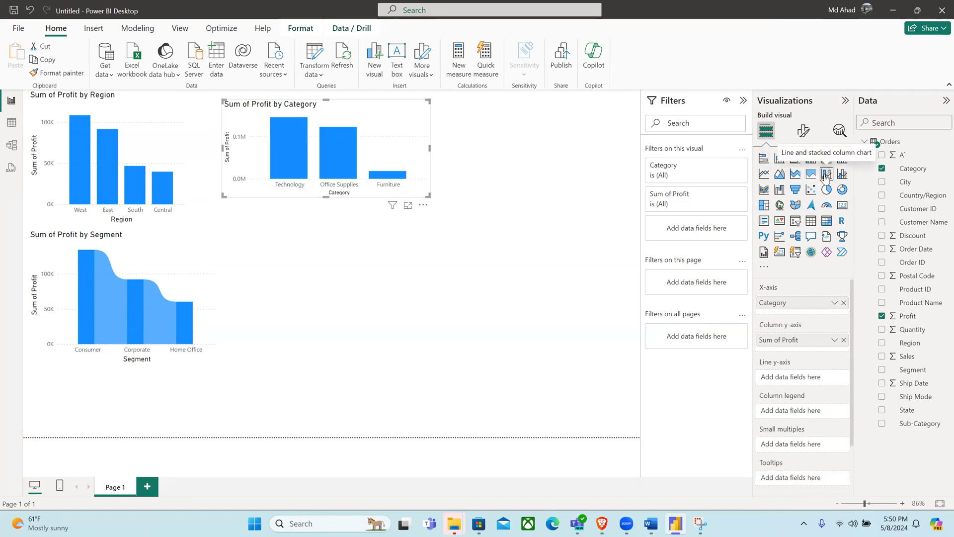
{"action": "left_click", "coordinate": [841, 175]}
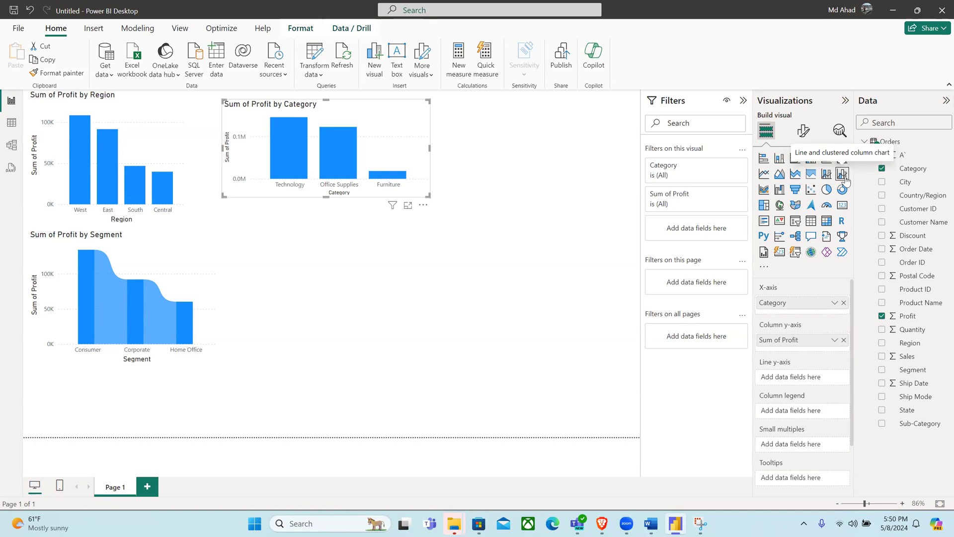
{"action": "left_click_drag", "start_coordinate": [325, 198], "coordinate": [325, 218]}
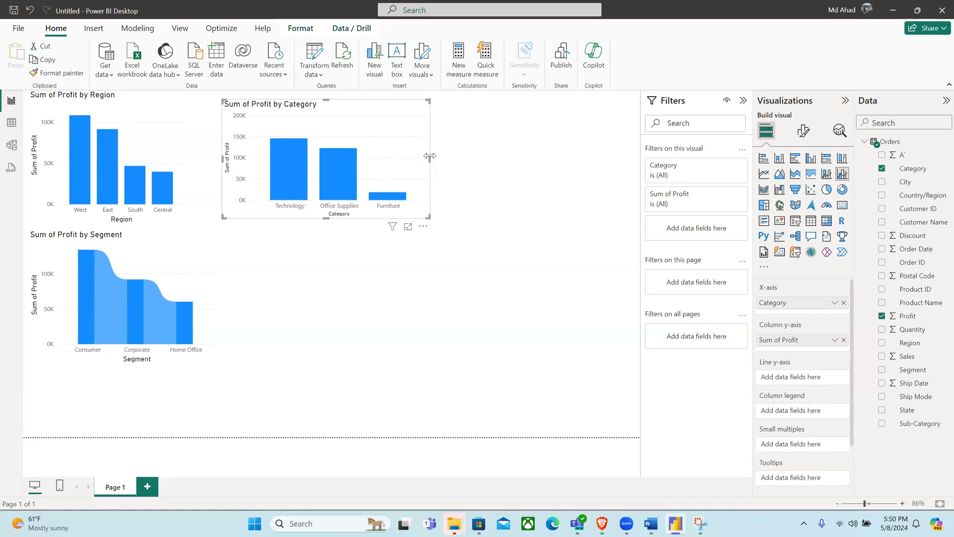
{"action": "left_click_drag", "start_coordinate": [430, 157], "coordinate": [340, 158]}
{"action": "left_click_drag", "start_coordinate": [368, 203], "coordinate": [399, 124]}
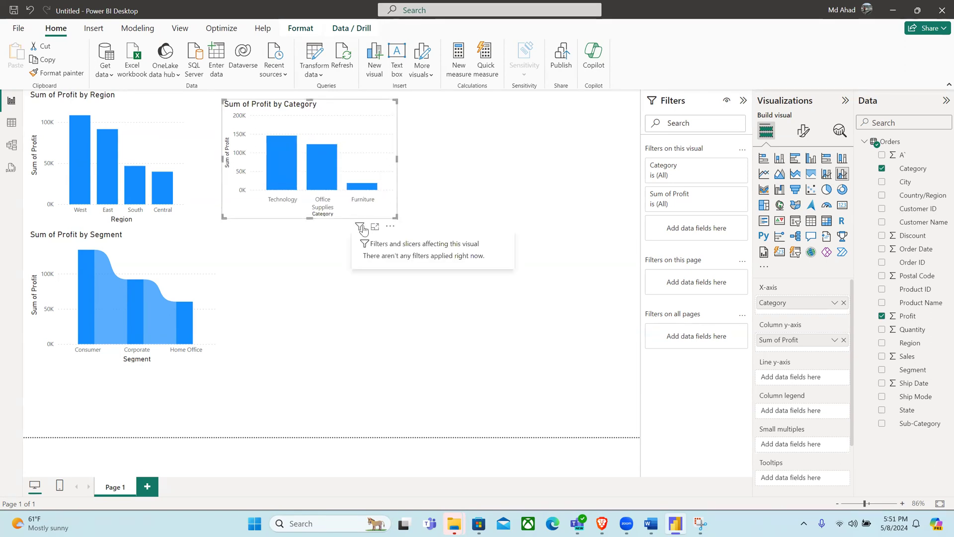
Step: Show the profit-by-category chart as a table, inspect the profit of each category, and return to the report
{"action": "left_click", "coordinate": [390, 226]}
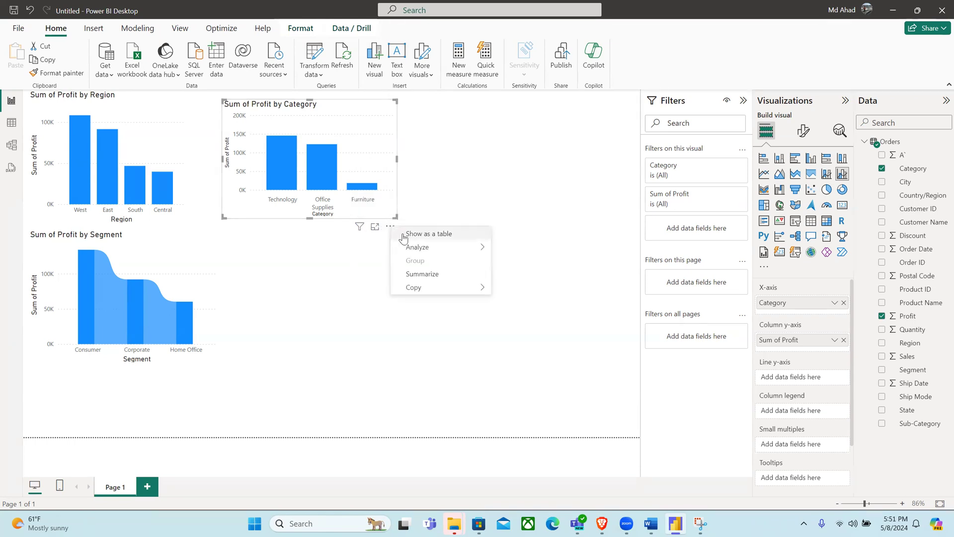
{"action": "left_click", "coordinate": [428, 239]}
{"action": "mouse_move", "coordinate": [219, 233]}
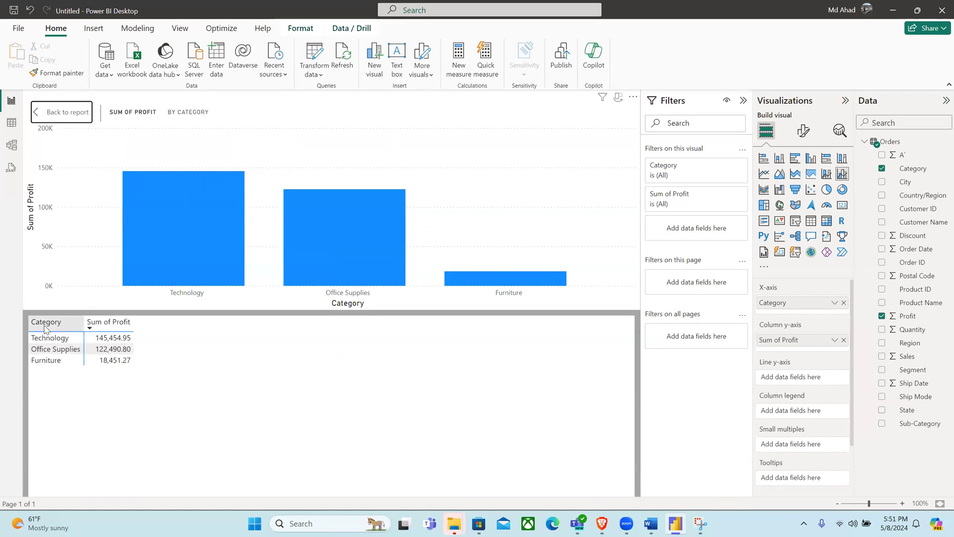
{"action": "left_click", "coordinate": [112, 340]}
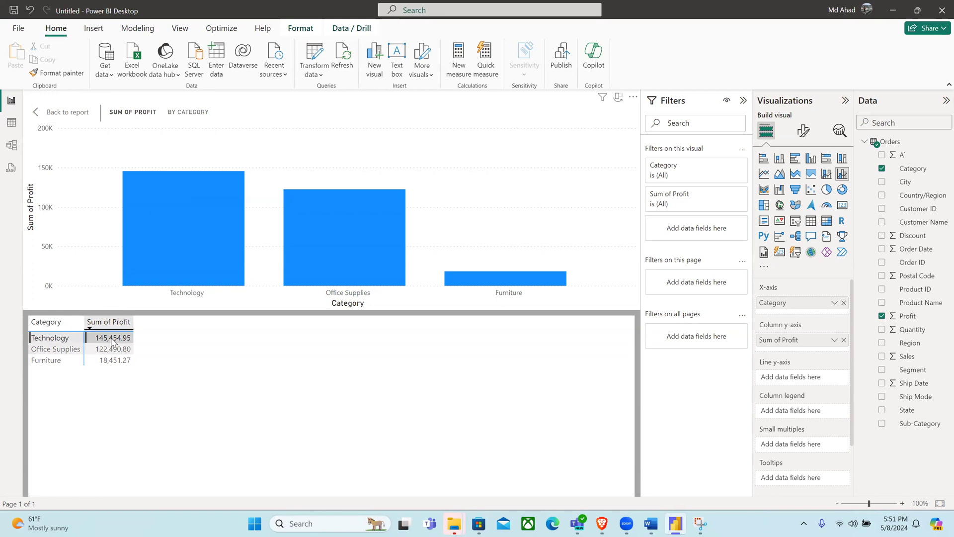
{"action": "left_click", "coordinate": [113, 349]}
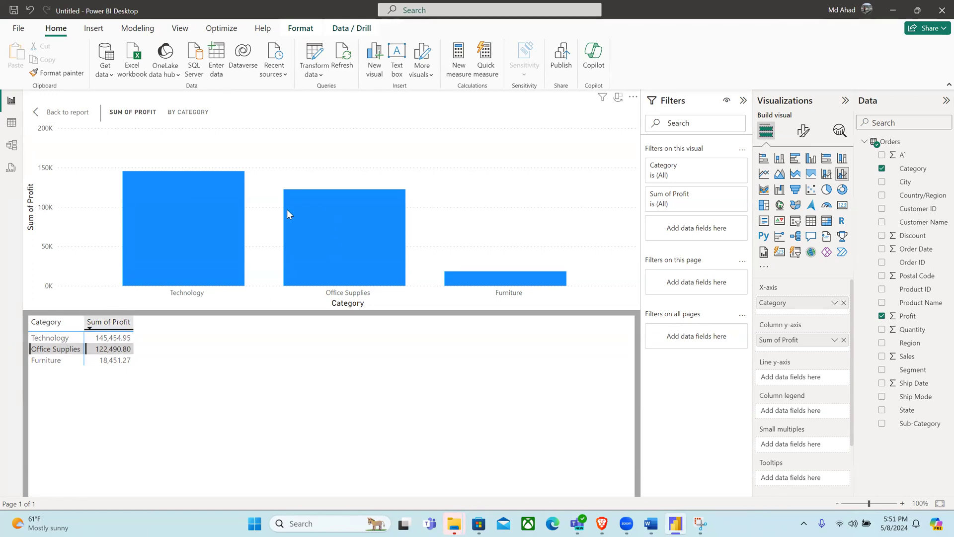
{"action": "left_click", "coordinate": [101, 360]}
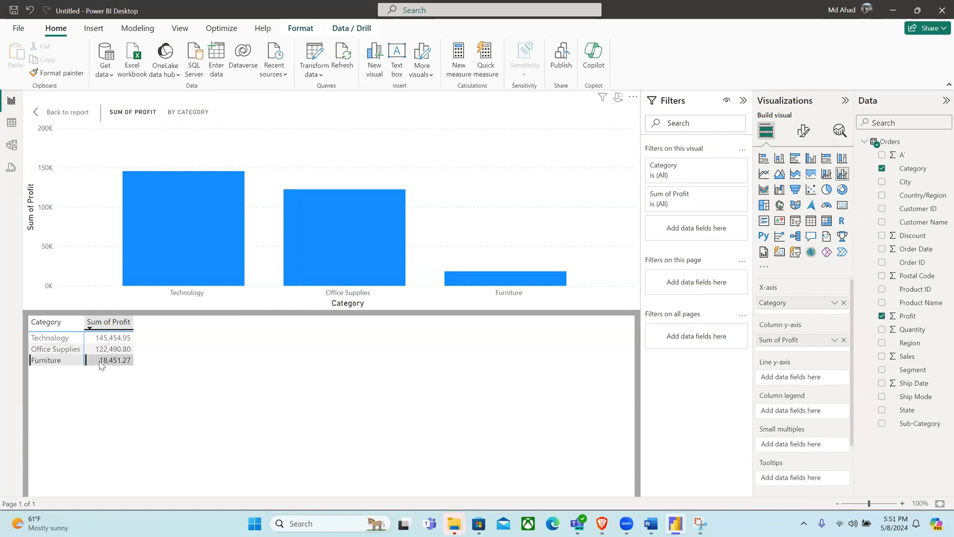
{"action": "left_click", "coordinate": [57, 117]}
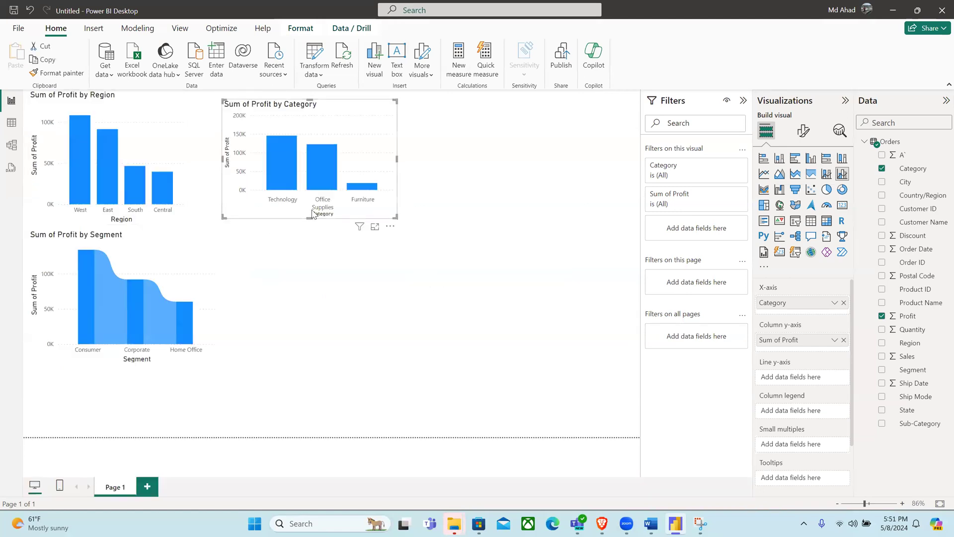
Step: Spotlight the profit-by-category chart on the report page and turn the spotlight off again
{"action": "left_click", "coordinate": [390, 228]}
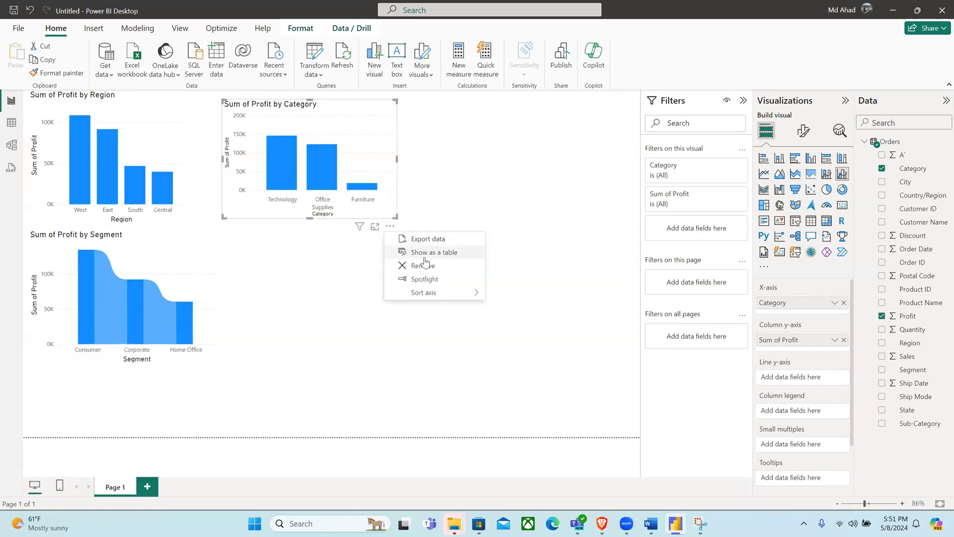
{"action": "left_click", "coordinate": [433, 285]}
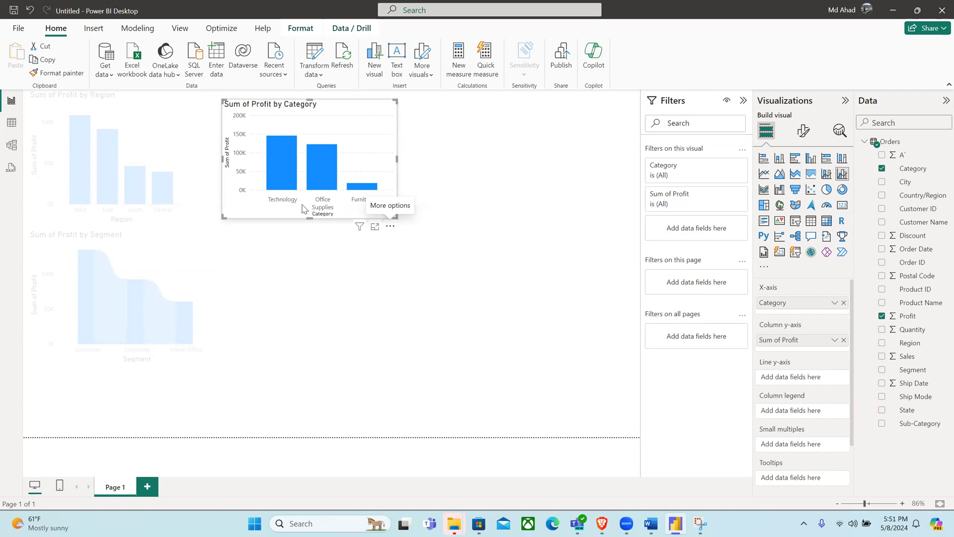
{"action": "left_click", "coordinate": [391, 226]}
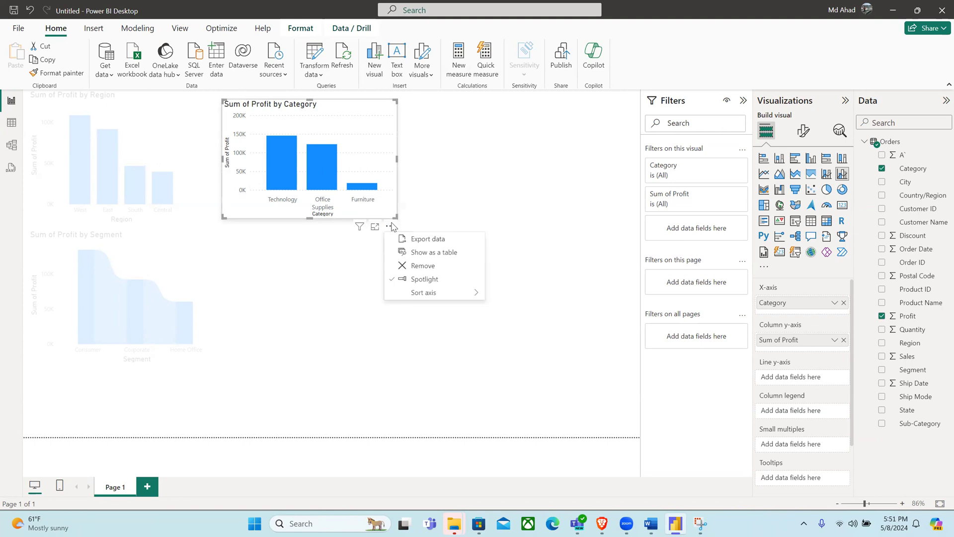
{"action": "left_click", "coordinate": [422, 281]}
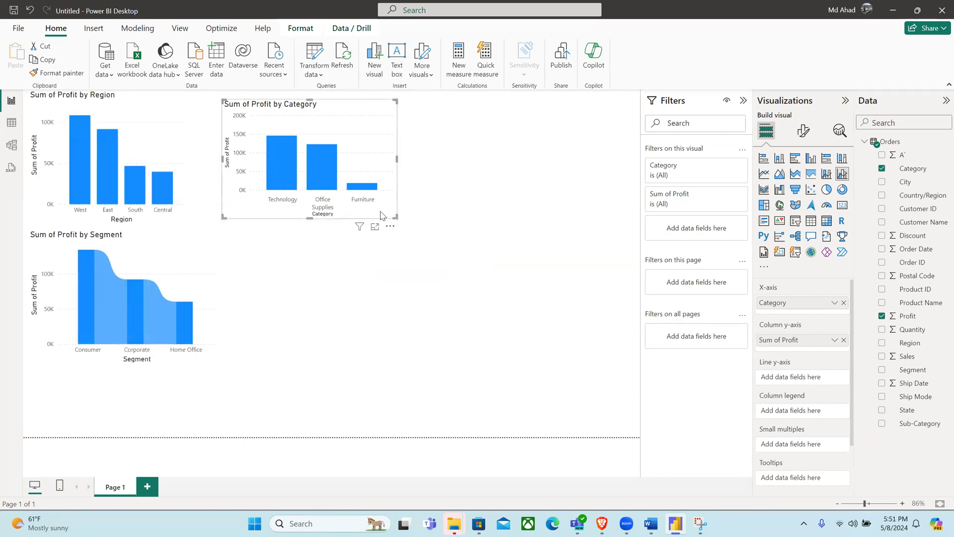
Step: Sort the profit-by-category chart's axis in ascending order, and switch it back to descending
{"action": "left_click", "coordinate": [391, 227]}
{"action": "mouse_move", "coordinate": [467, 293]}
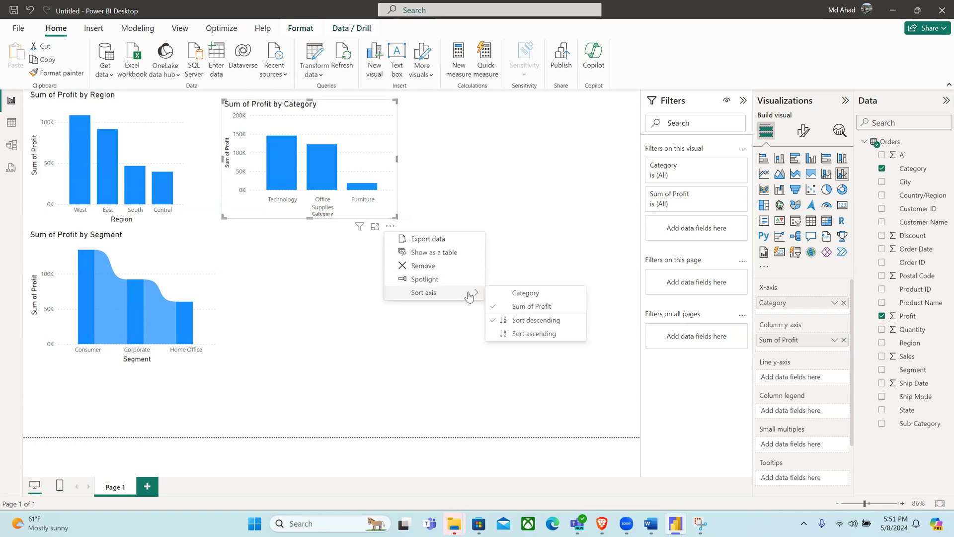
{"action": "left_click", "coordinate": [511, 334]}
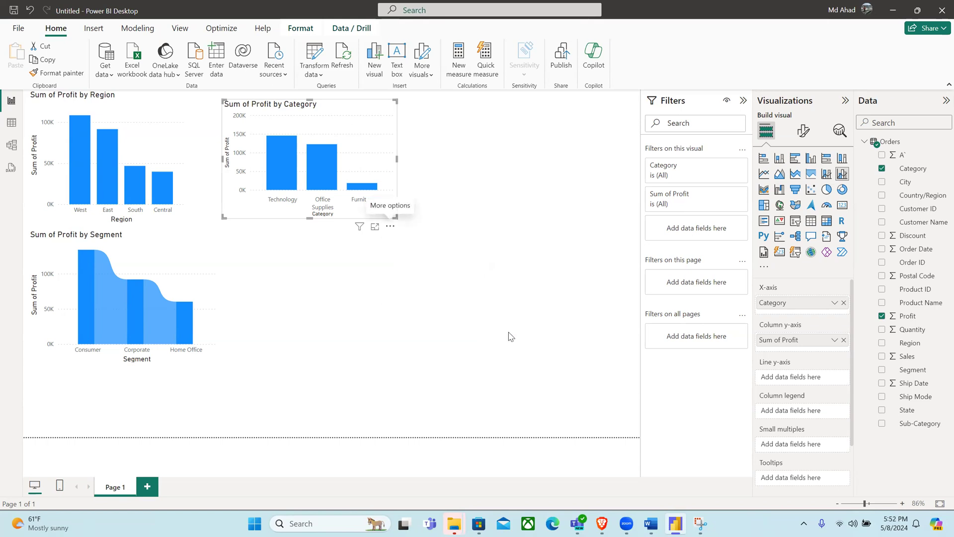
{"action": "left_click", "coordinate": [391, 229]}
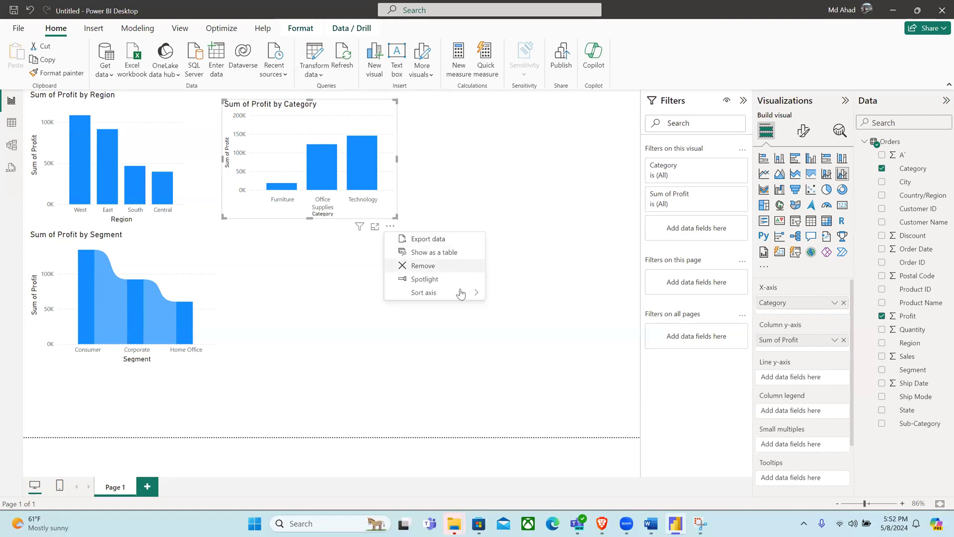
{"action": "left_click", "coordinate": [514, 326]}
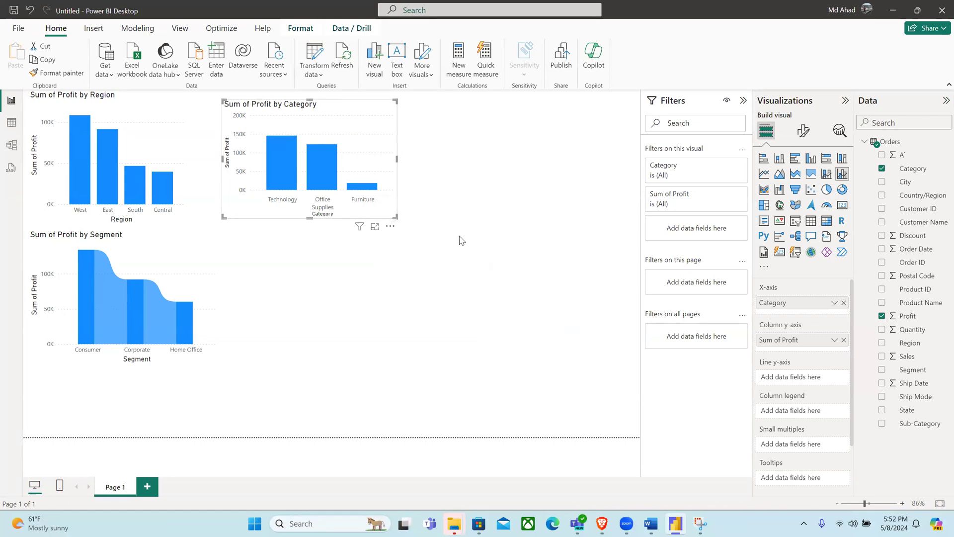
{"action": "left_click", "coordinate": [390, 226]}
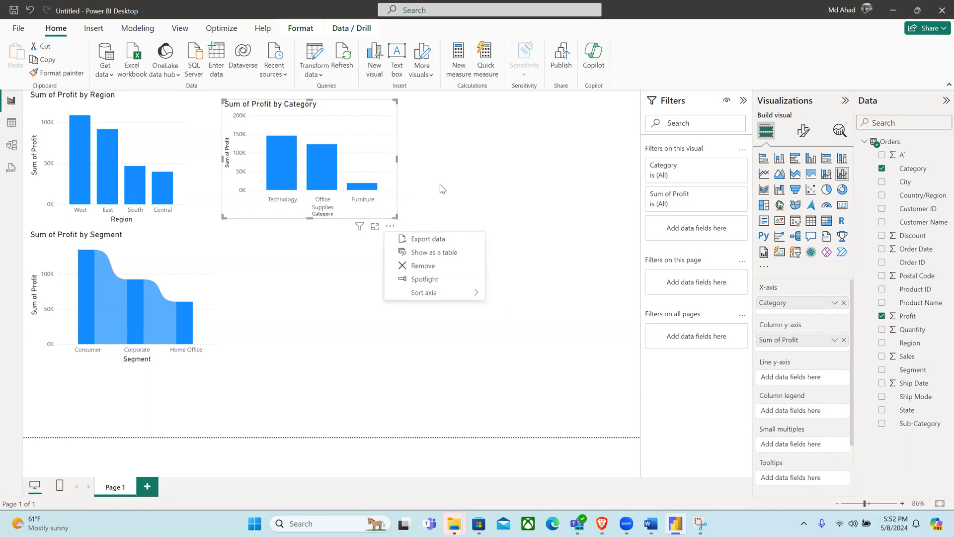
{"action": "key", "text": "Escape"}
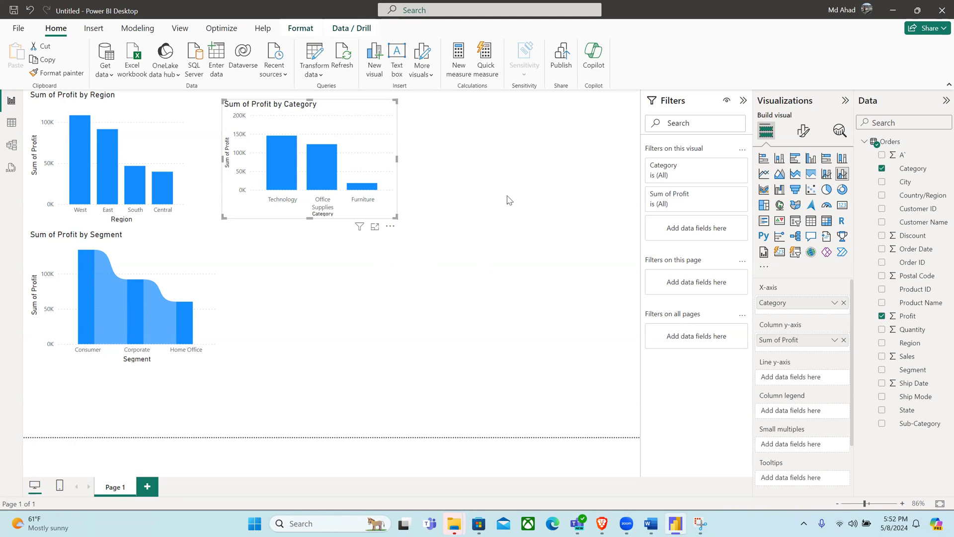
{"action": "left_click", "coordinate": [328, 275]}
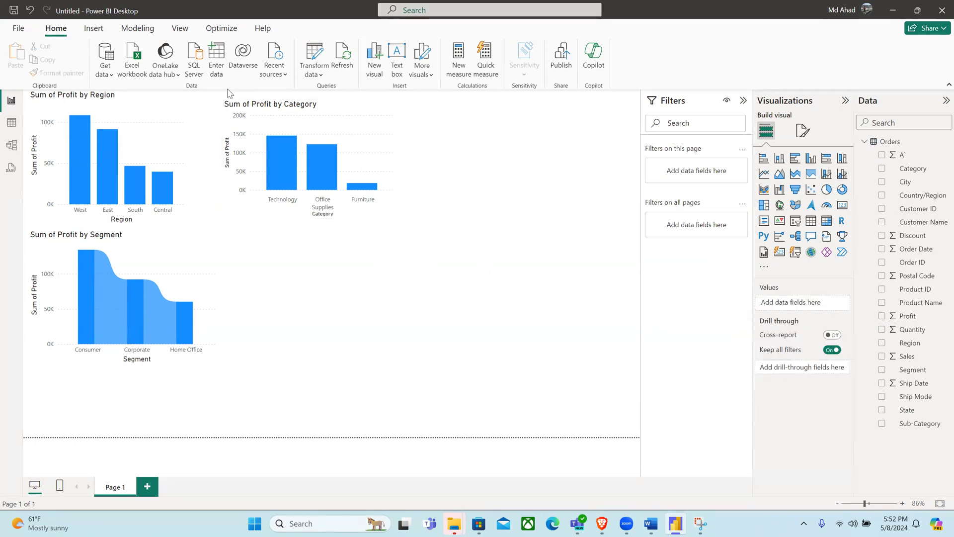
Step: Widen the profit-by-category chart slightly on the report page
{"action": "left_click", "coordinate": [266, 106]}
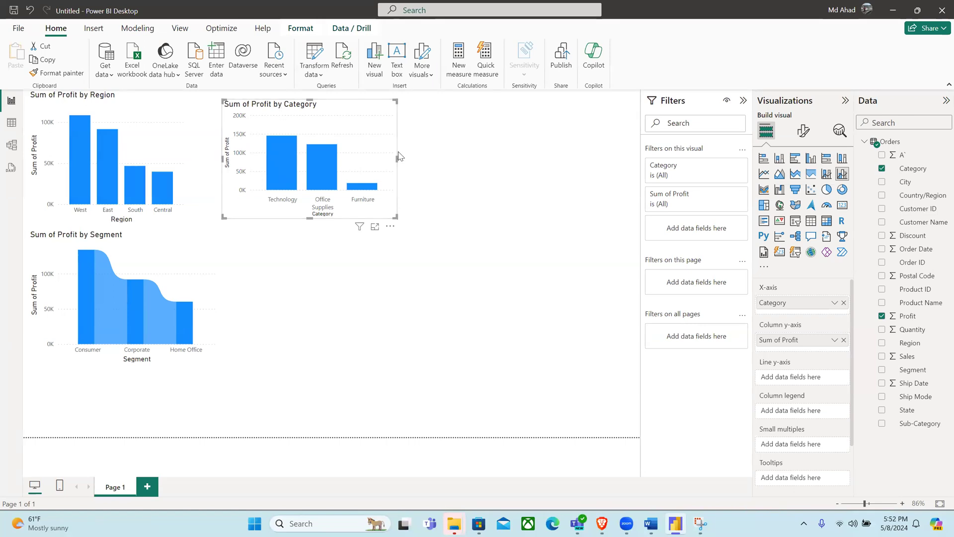
{"action": "left_click_drag", "start_coordinate": [397, 157], "coordinate": [401, 159]}
{"action": "left_click", "coordinate": [489, 264]}
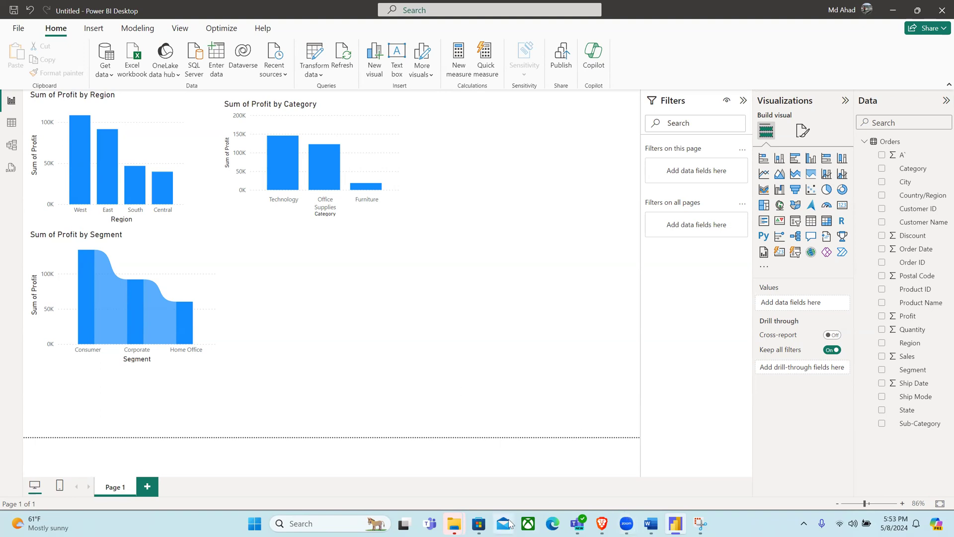
Step: Add a filled map below the profit-by-category chart with City and Region as location, Country/Region as legend, and Sales as tooltip
{"action": "left_click", "coordinate": [794, 205]}
{"action": "left_click_drag", "start_coordinate": [106, 406], "coordinate": [308, 276]}
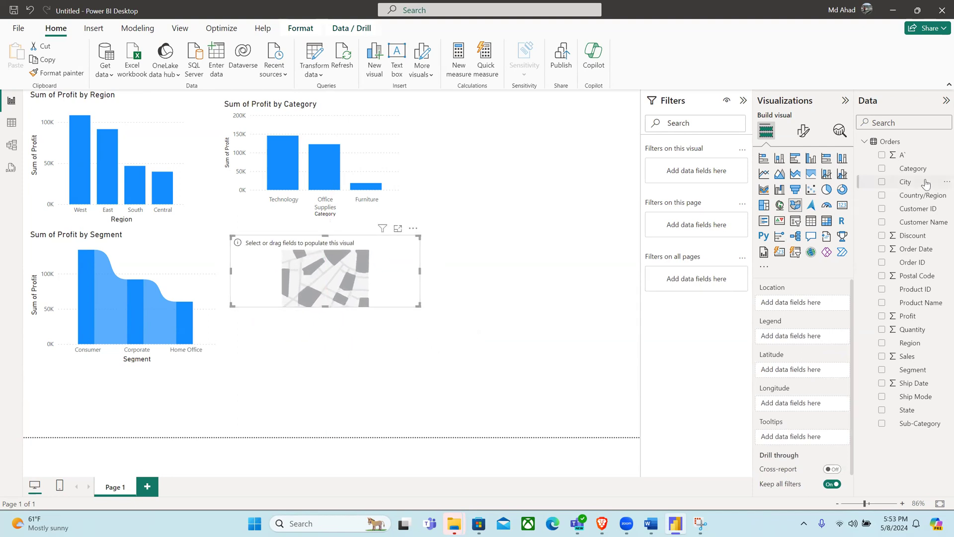
{"action": "left_click", "coordinate": [882, 183]}
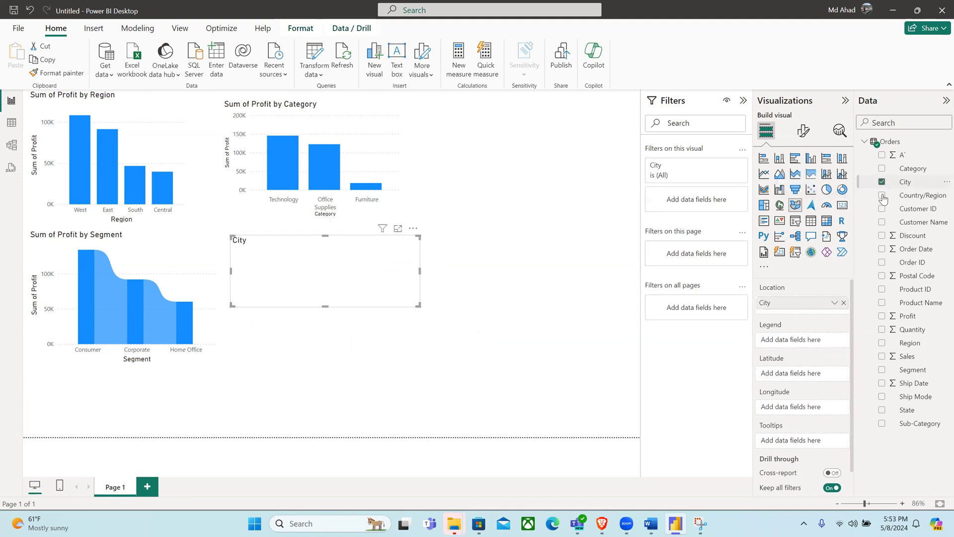
{"action": "left_click", "coordinate": [882, 196]}
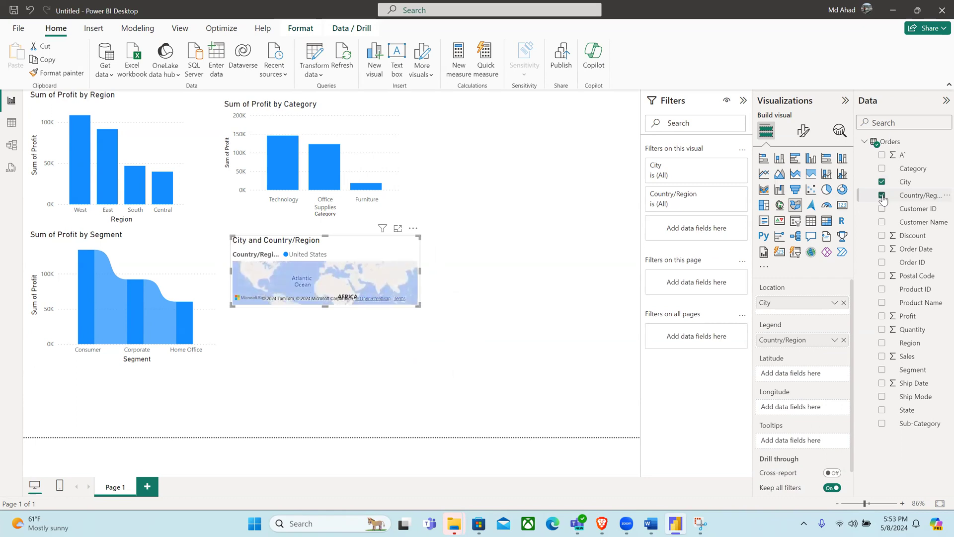
{"action": "left_click", "coordinate": [882, 345]}
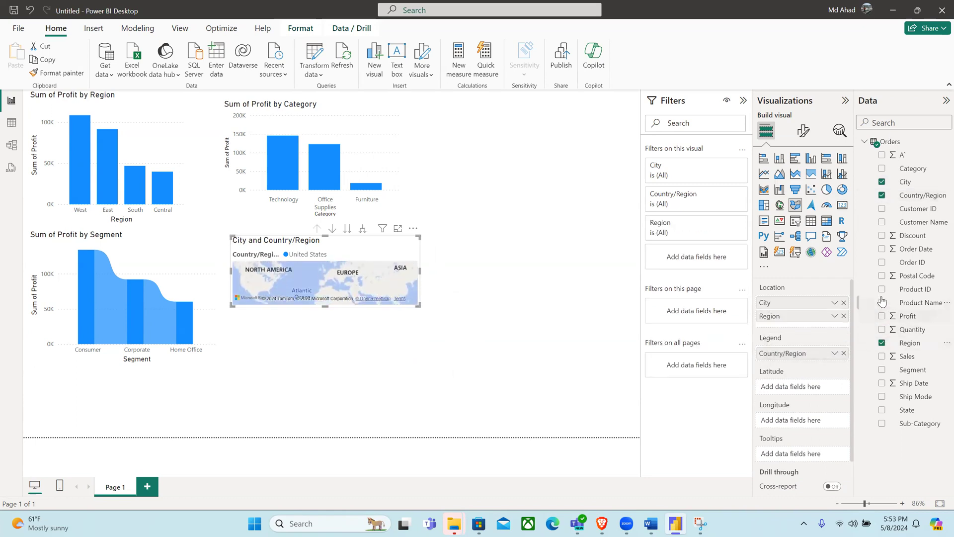
{"action": "left_click", "coordinate": [882, 357]}
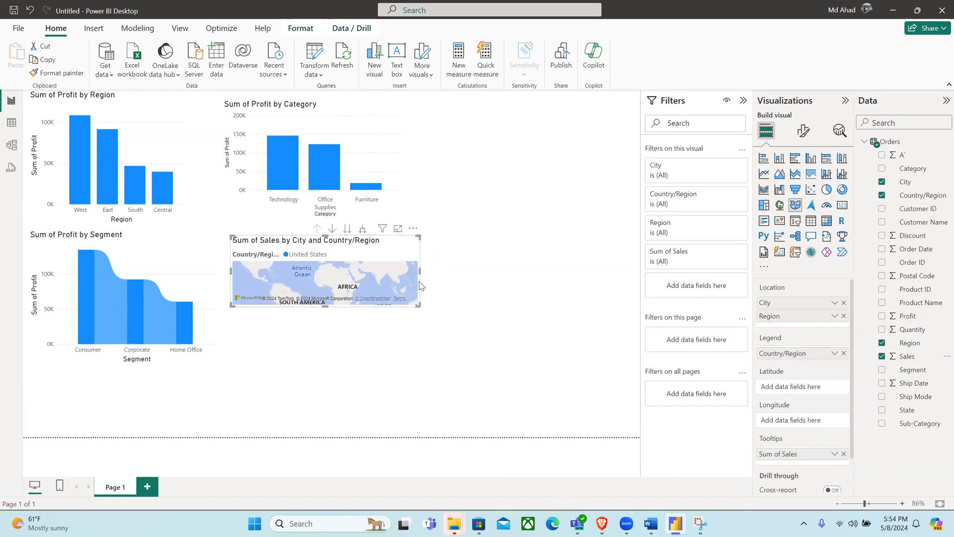
Step: Enlarge the sales map to fill the space down to the page's lower boundary and most of the remaining width
{"action": "left_click_drag", "start_coordinate": [421, 273], "coordinate": [530, 278]}
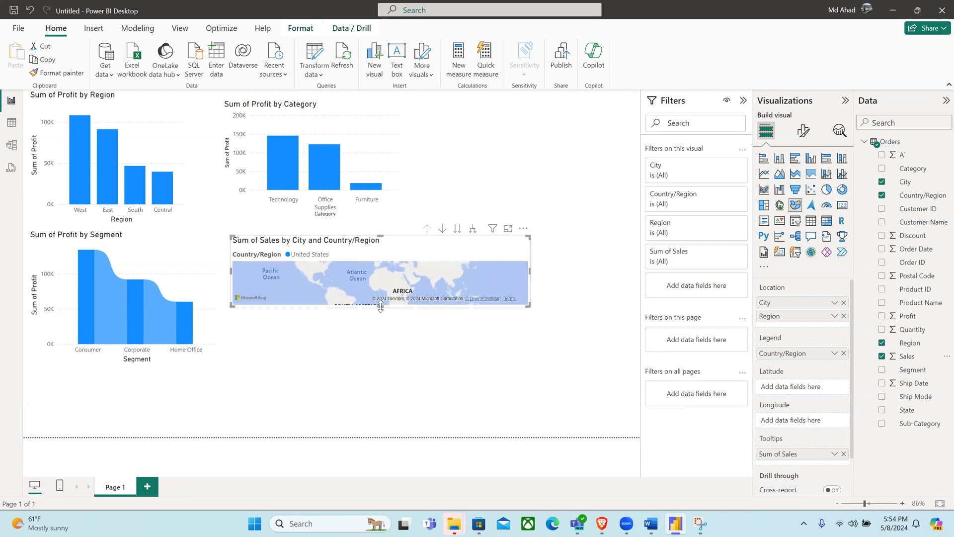
{"action": "left_click_drag", "start_coordinate": [373, 414], "coordinate": [374, 431]}
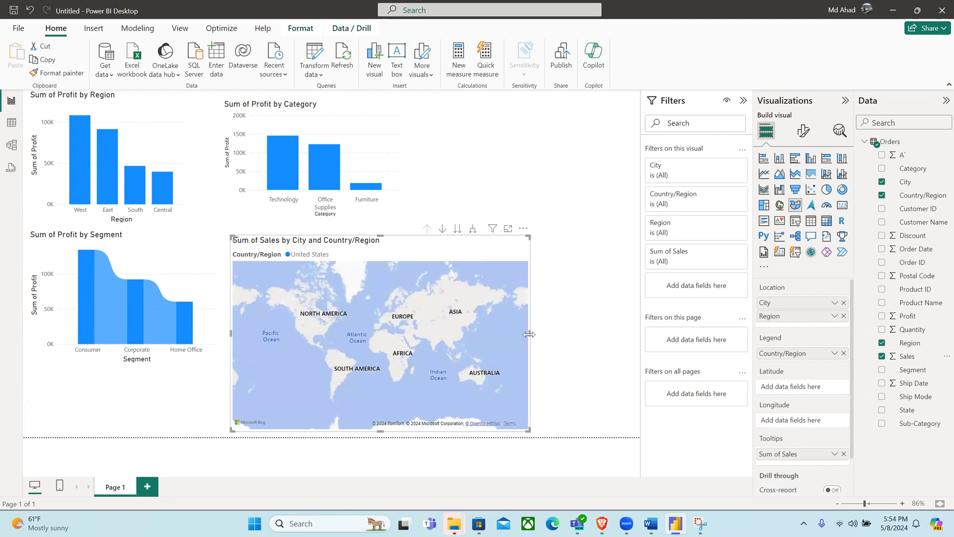
{"action": "left_click_drag", "start_coordinate": [531, 339], "coordinate": [591, 337]}
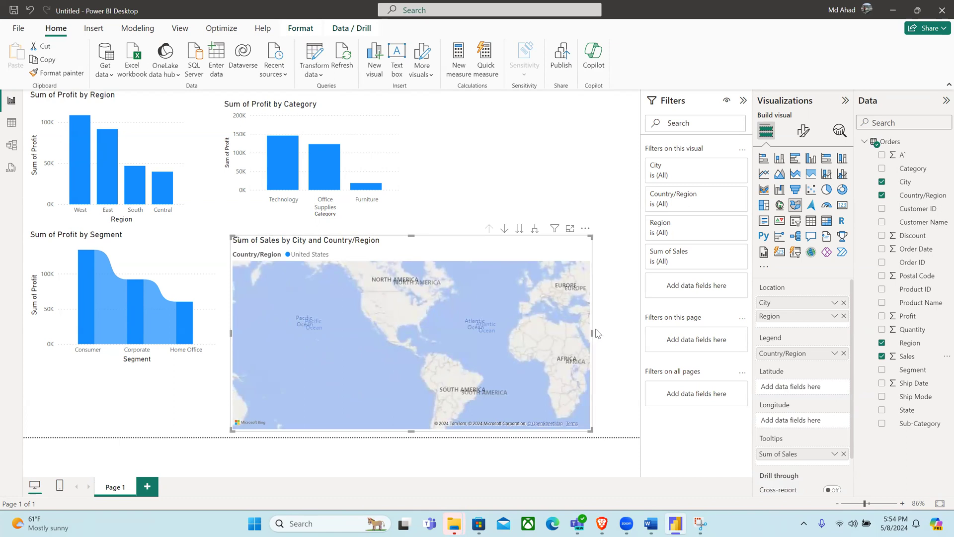
{"action": "left_click", "coordinate": [627, 341]}
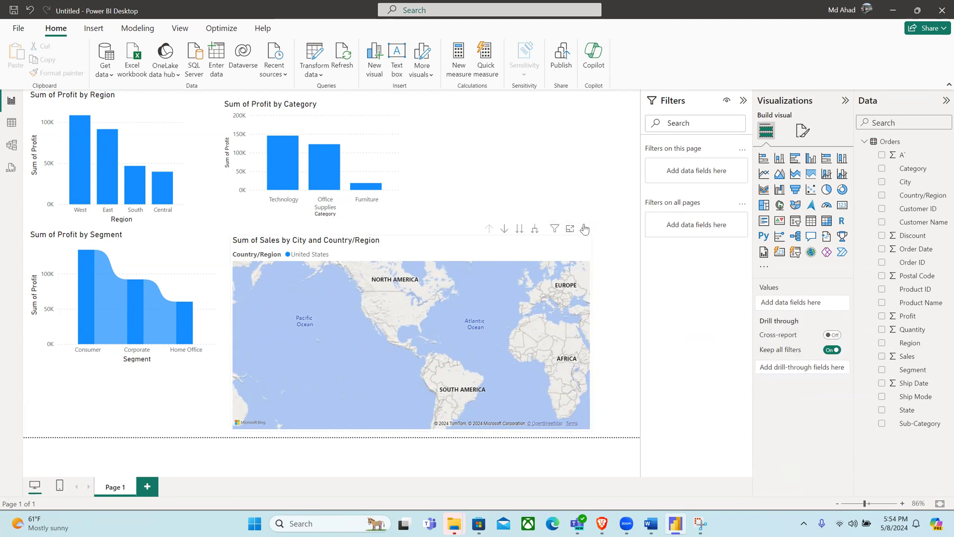
Step: Show the sales map as a table and examine the sales figures city by city
{"action": "left_click", "coordinate": [585, 229]}
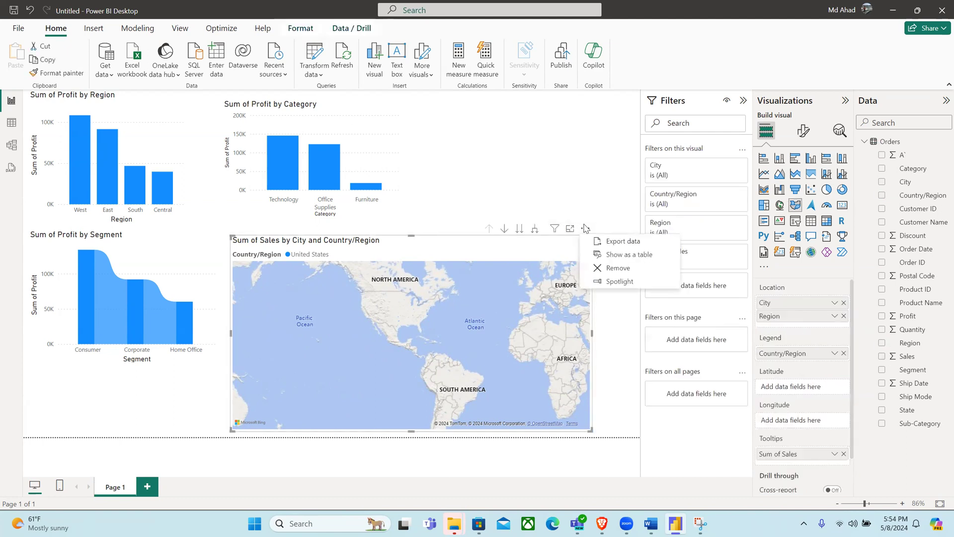
{"action": "left_click", "coordinate": [606, 254]}
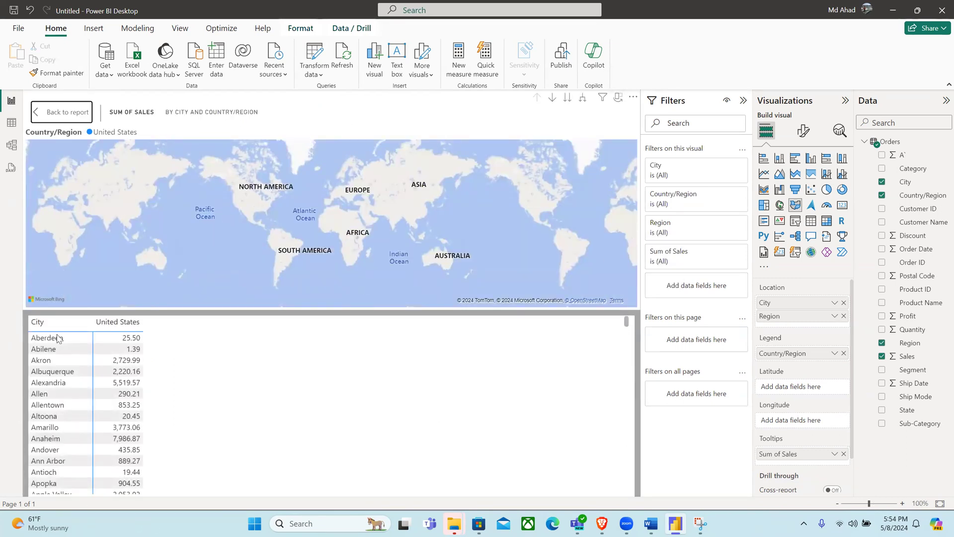
{"action": "scroll", "coordinate": [69, 412], "scroll_direction": "down", "scroll_amount": 5}
{"action": "scroll", "coordinate": [68, 411], "scroll_direction": "down", "scroll_amount": 8}
{"action": "scroll", "coordinate": [99, 378], "scroll_direction": "up", "scroll_amount": 15}
{"action": "scroll", "coordinate": [112, 383], "scroll_direction": "down", "scroll_amount": 10}
{"action": "scroll", "coordinate": [114, 415], "scroll_direction": "down", "scroll_amount": 20}
{"action": "scroll", "coordinate": [115, 413], "scroll_direction": "down", "scroll_amount": 20}
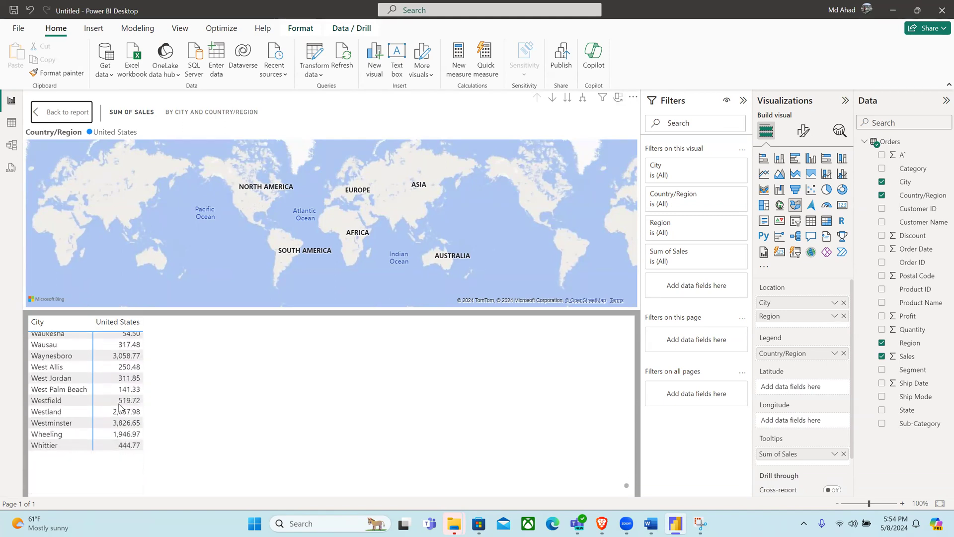
{"action": "scroll", "coordinate": [120, 406], "scroll_direction": "down", "scroll_amount": 3}
{"action": "scroll", "coordinate": [119, 407], "scroll_direction": "up", "scroll_amount": 20}
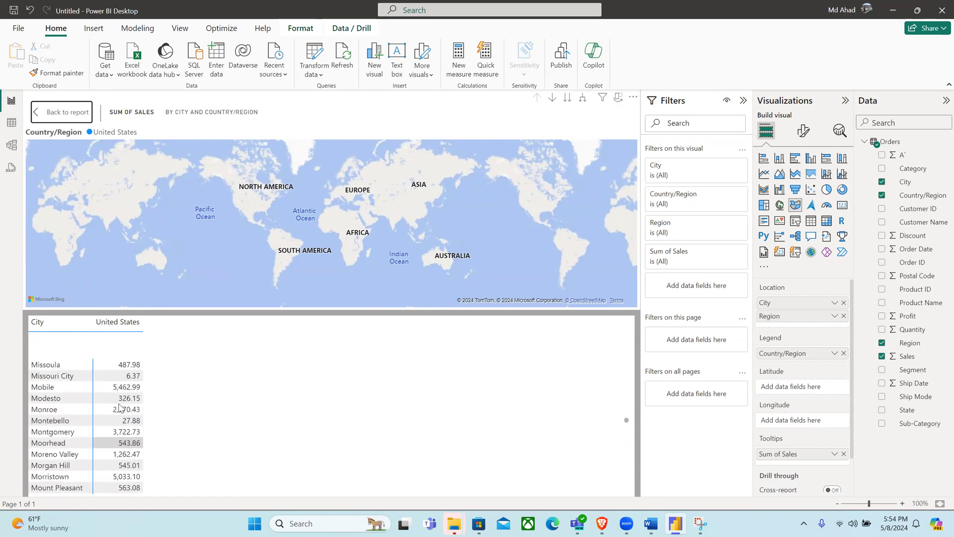
{"action": "scroll", "coordinate": [118, 407], "scroll_direction": "up", "scroll_amount": 15}
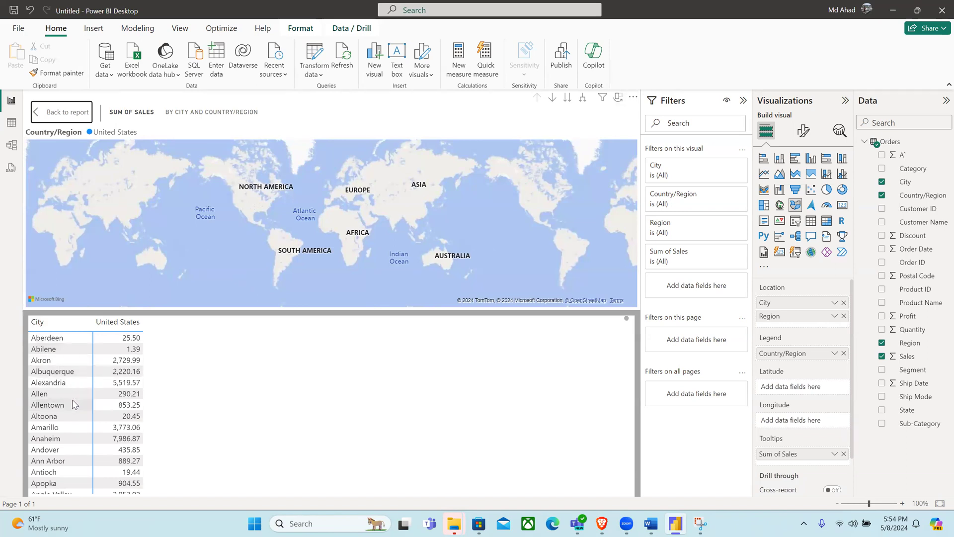
{"action": "scroll", "coordinate": [75, 398], "scroll_direction": "down", "scroll_amount": 1}
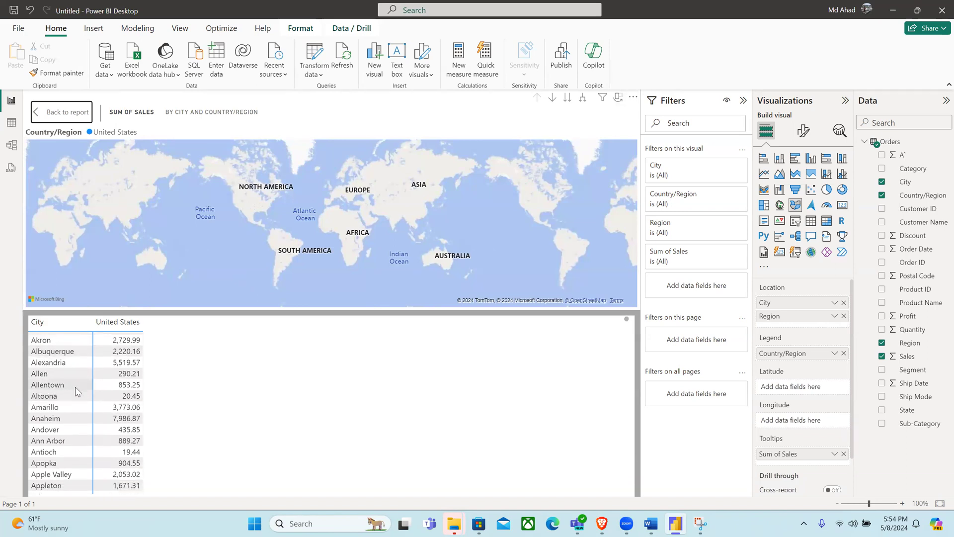
{"action": "scroll", "coordinate": [75, 390], "scroll_direction": "down", "scroll_amount": 1}
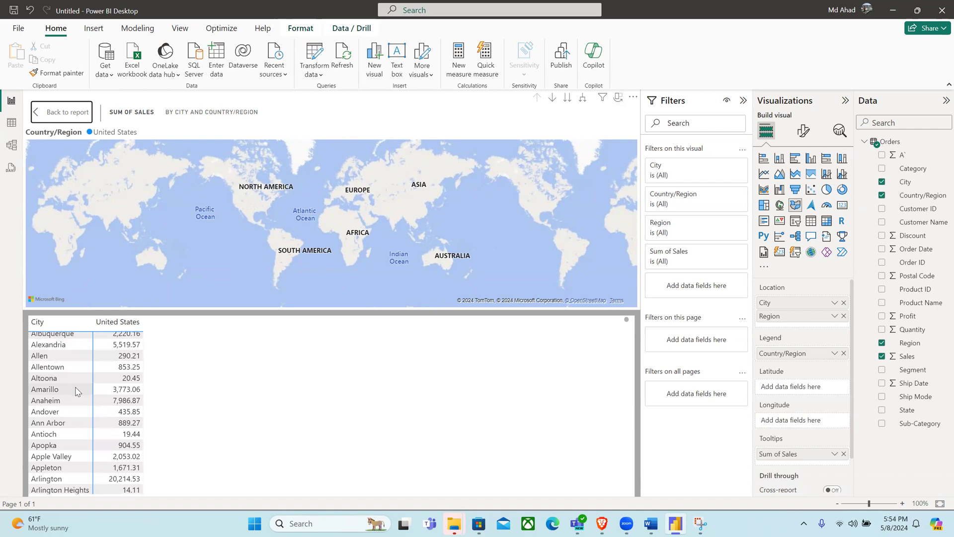
{"action": "scroll", "coordinate": [81, 444], "scroll_direction": "down", "scroll_amount": 2}
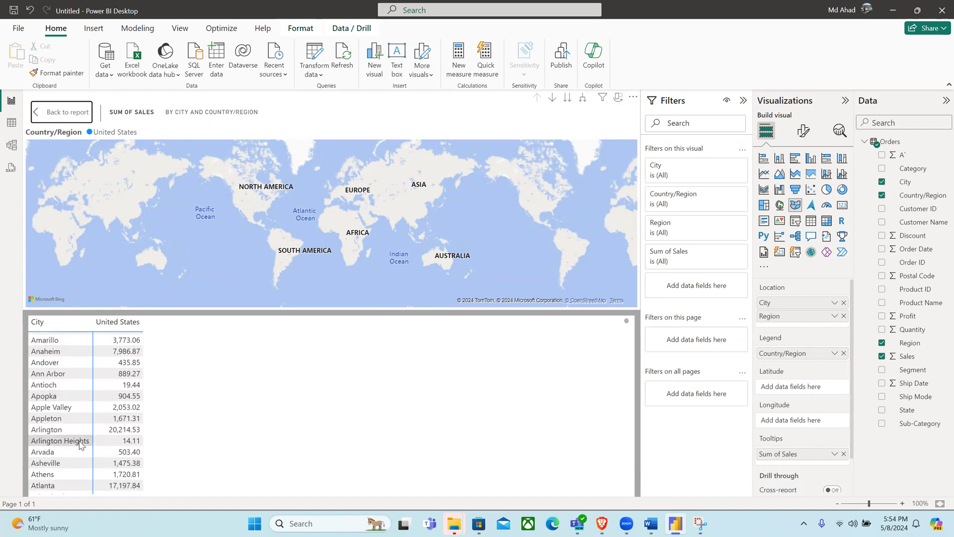
{"action": "scroll", "coordinate": [81, 444], "scroll_direction": "down", "scroll_amount": 1}
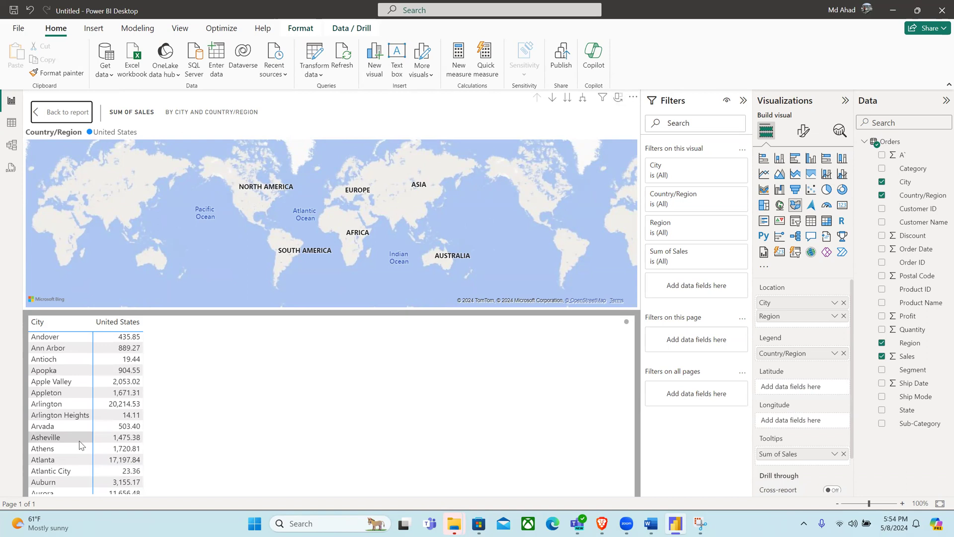
{"action": "scroll", "coordinate": [82, 444], "scroll_direction": "down", "scroll_amount": 2}
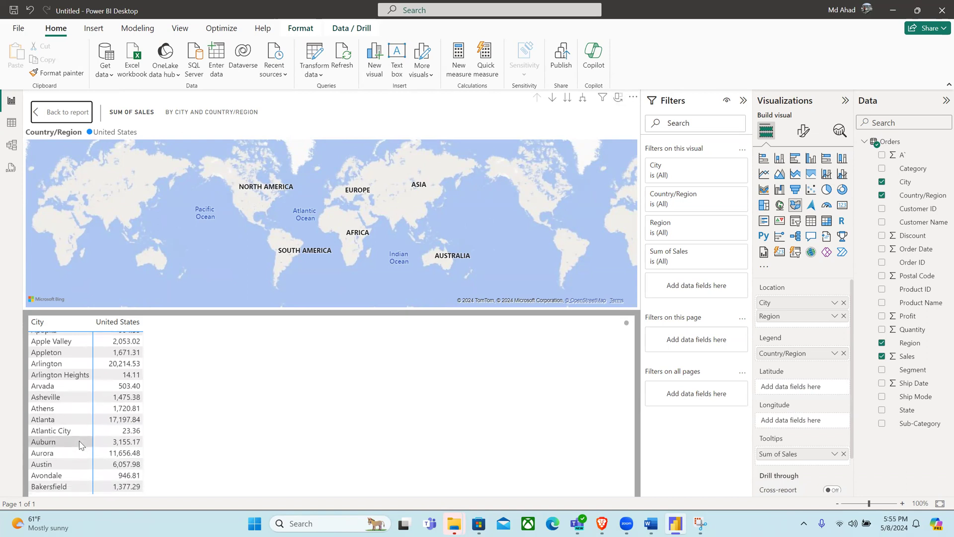
{"action": "scroll", "coordinate": [81, 443], "scroll_direction": "down", "scroll_amount": 1}
{"action": "scroll", "coordinate": [81, 444], "scroll_direction": "down", "scroll_amount": 3}
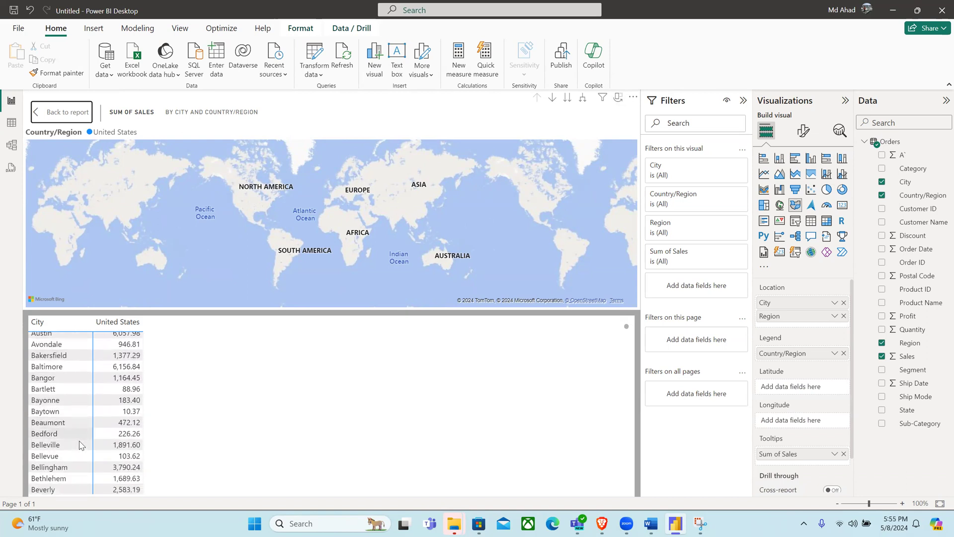
{"action": "scroll", "coordinate": [81, 444], "scroll_direction": "down", "scroll_amount": 1}
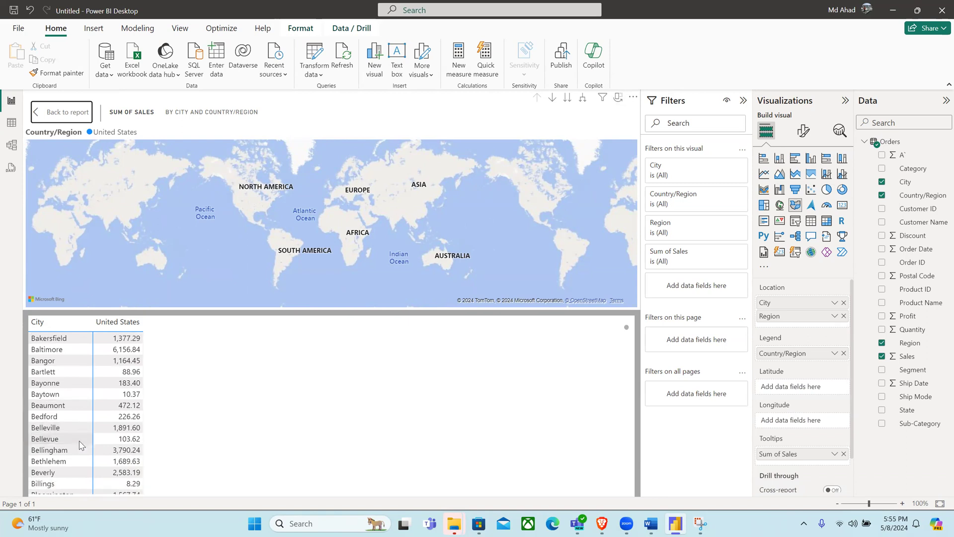
{"action": "scroll", "coordinate": [87, 385], "scroll_direction": "up", "scroll_amount": 10}
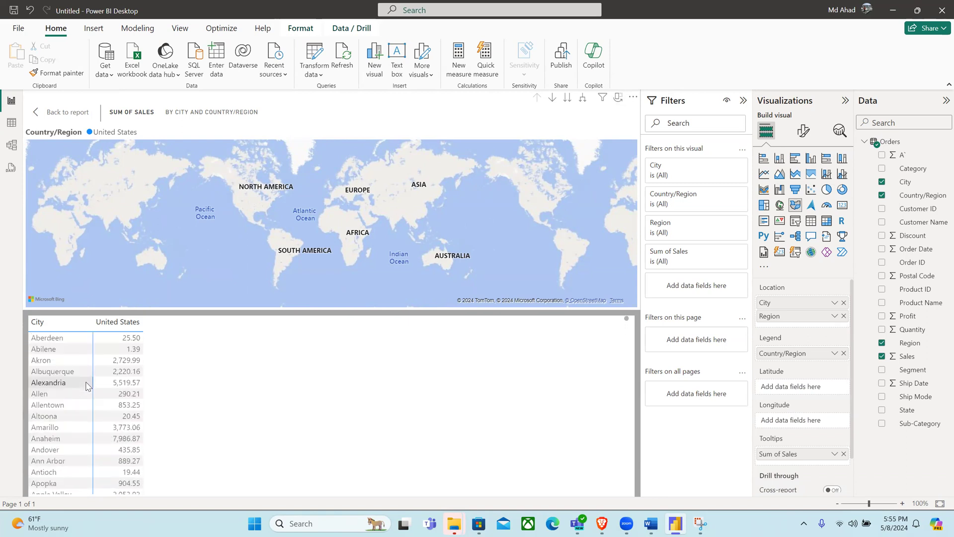
Step: Remove Country/Region from the sales map and return to the report page
{"action": "left_click", "coordinate": [882, 196]}
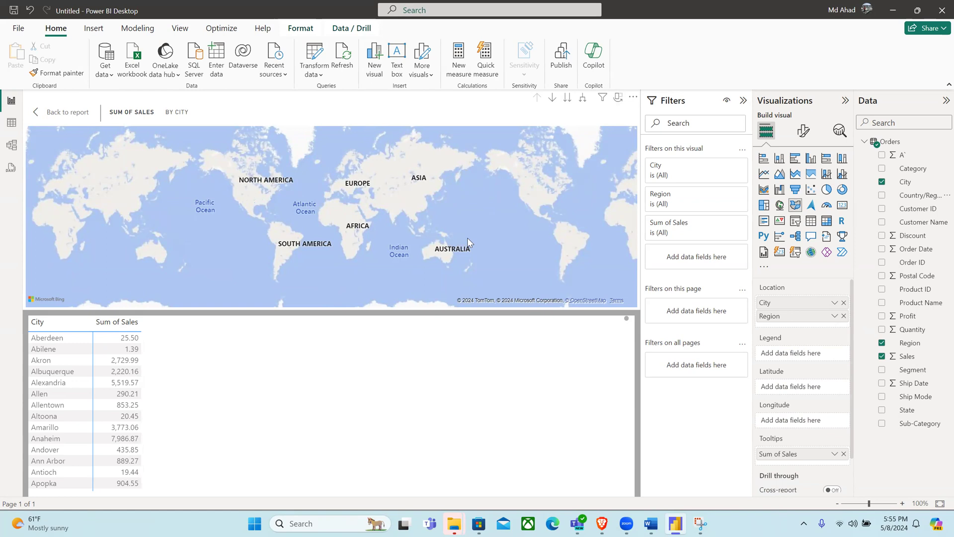
{"action": "left_click", "coordinate": [64, 113]}
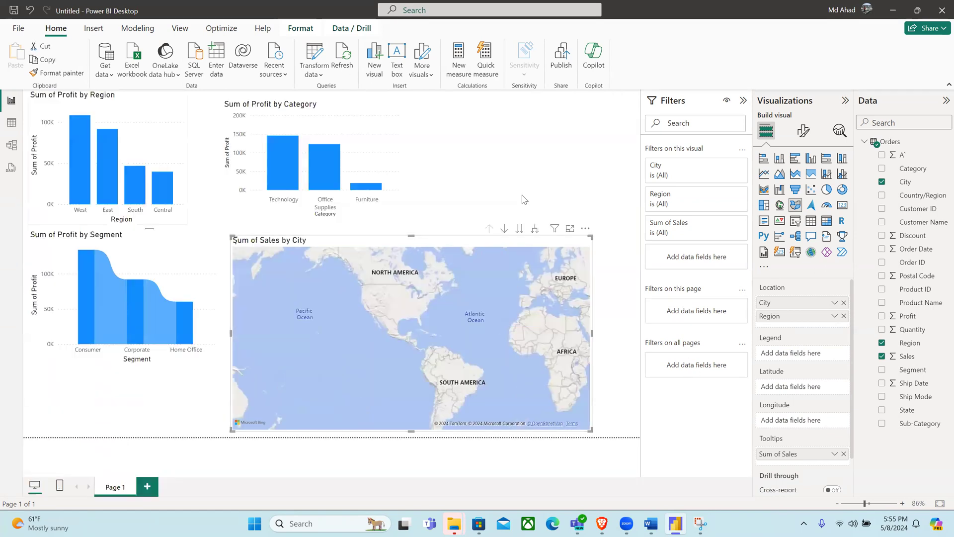
Step: Add a funnel chart in the empty space beside the profit-by-category chart with Product ID as category and Quantity as values
{"action": "left_click", "coordinate": [477, 150]}
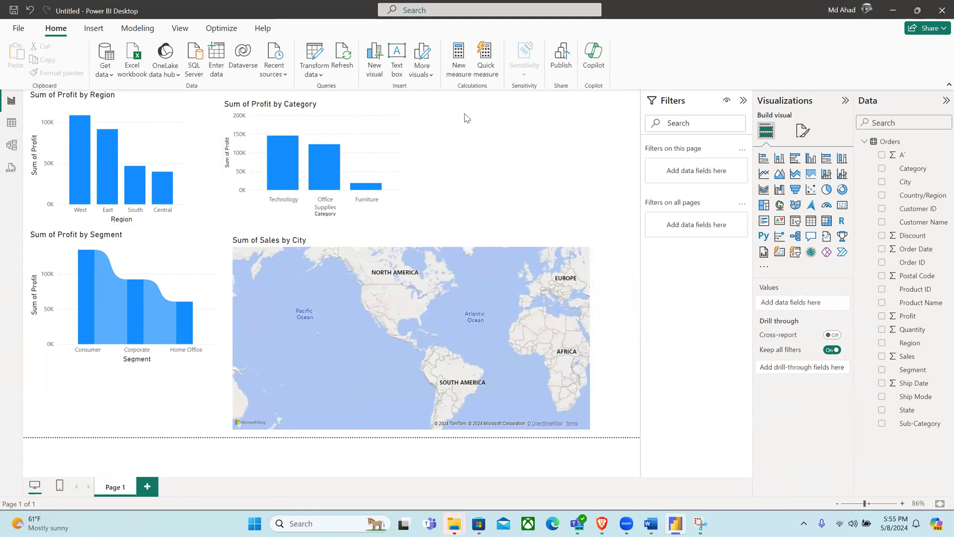
{"action": "left_click", "coordinate": [795, 192]}
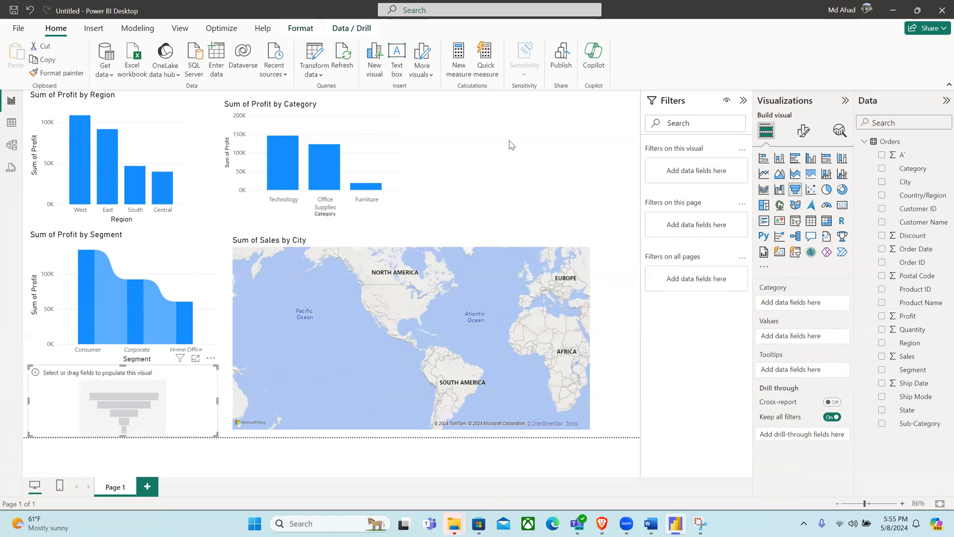
{"action": "left_click_drag", "start_coordinate": [82, 394], "coordinate": [521, 123]}
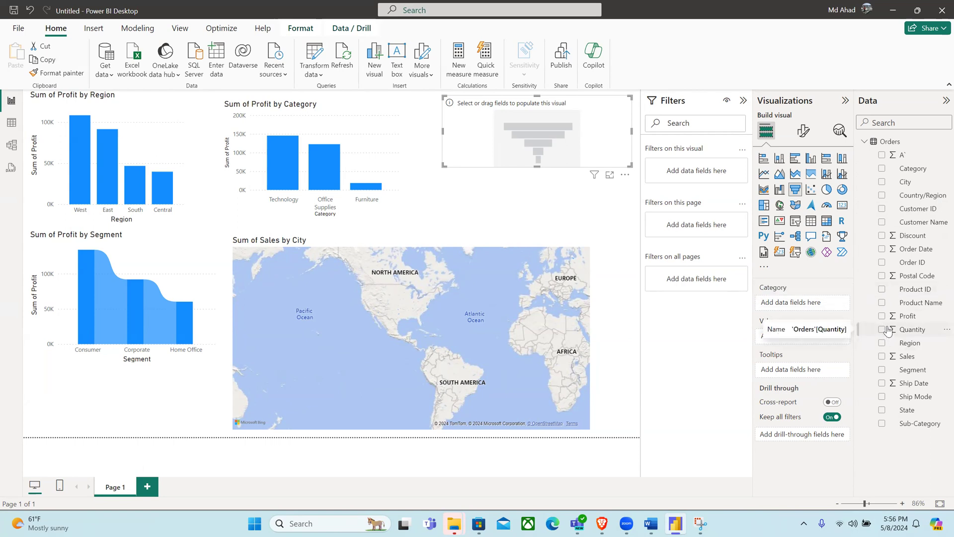
{"action": "left_click", "coordinate": [882, 290]}
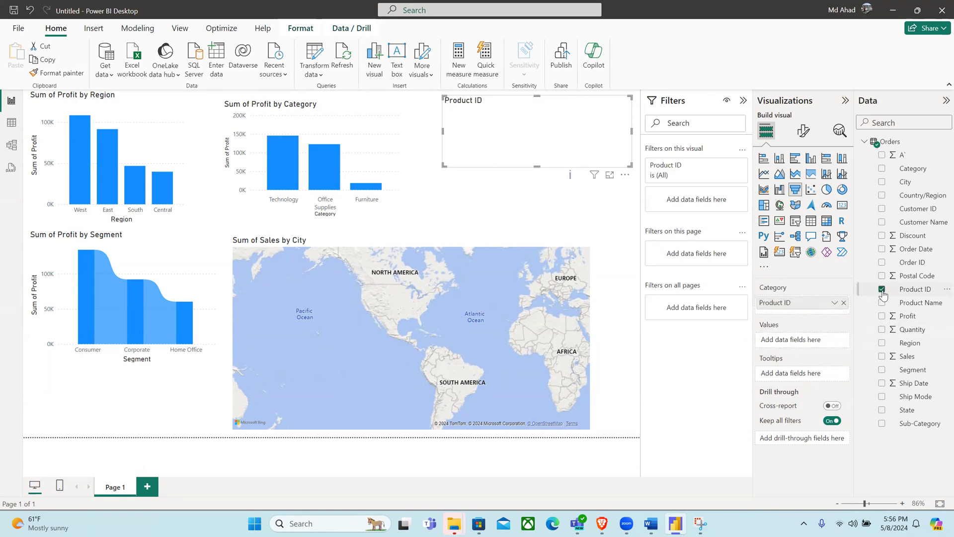
{"action": "left_click", "coordinate": [882, 330]}
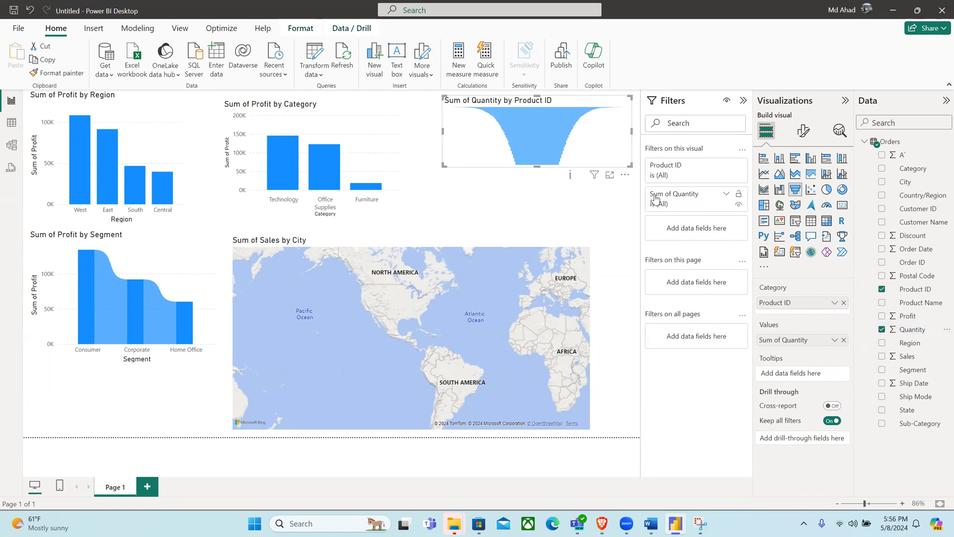
Step: Try the quantity visual as a stacked bar, line, stacked area, 100% stacked area and scatter chart
{"action": "left_click", "coordinate": [764, 159]}
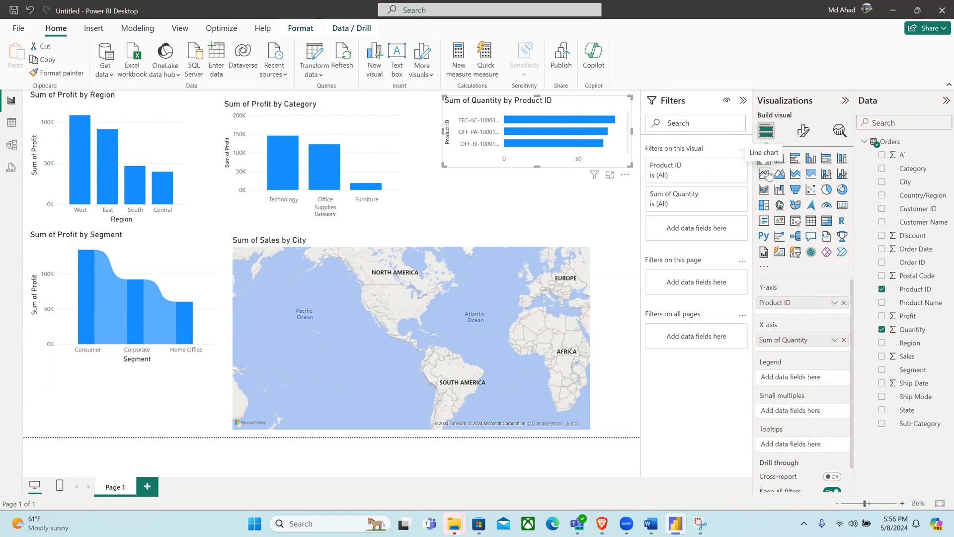
{"action": "left_click", "coordinate": [766, 174]}
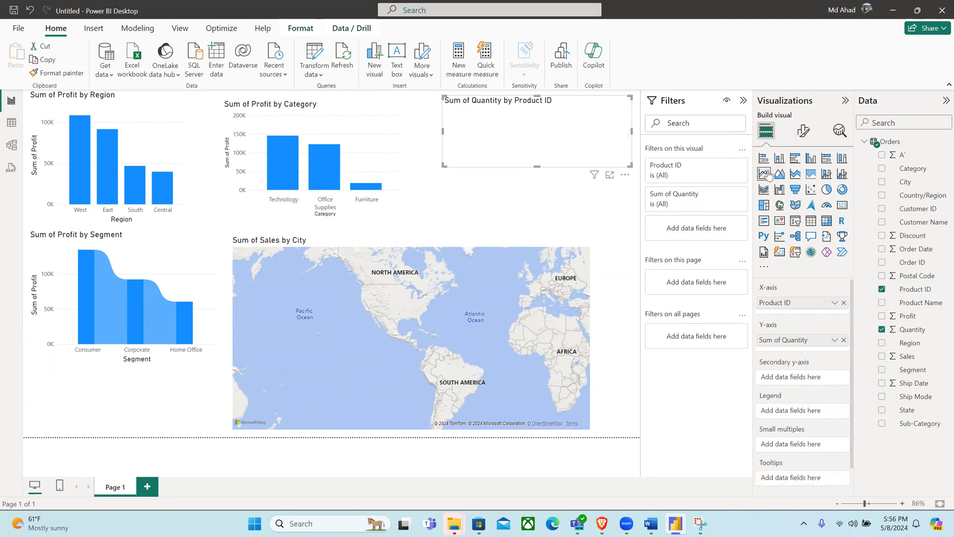
{"action": "left_click", "coordinate": [796, 175]}
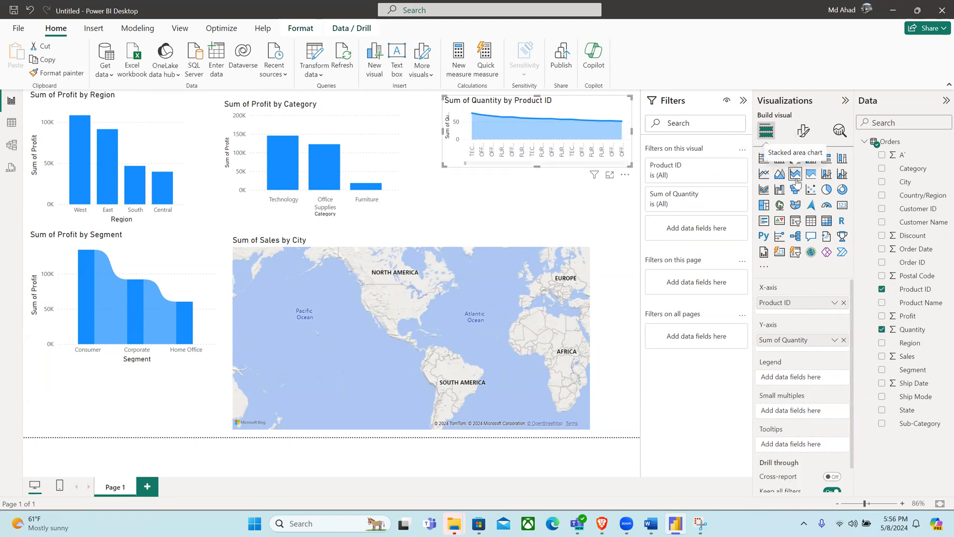
{"action": "left_click", "coordinate": [813, 175]}
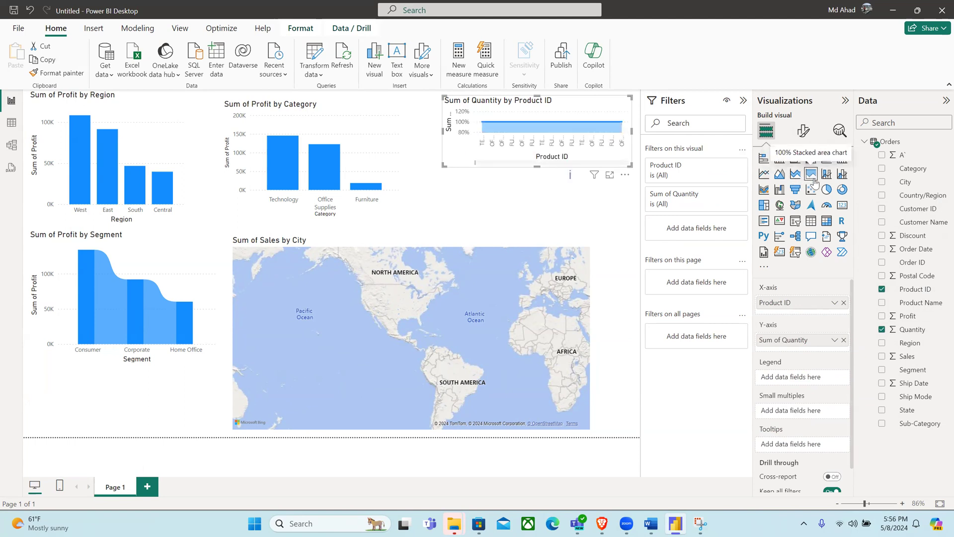
{"action": "left_click", "coordinate": [813, 195]}
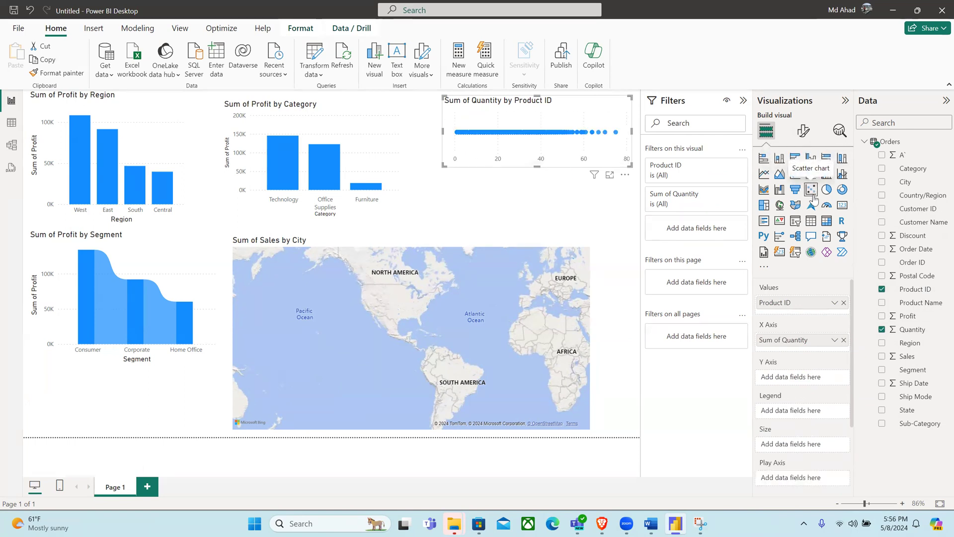
Step: Change the quantity visual to a pie chart and enlarge it toward the sales map and the profit-by-category chart
{"action": "left_click", "coordinate": [828, 194]}
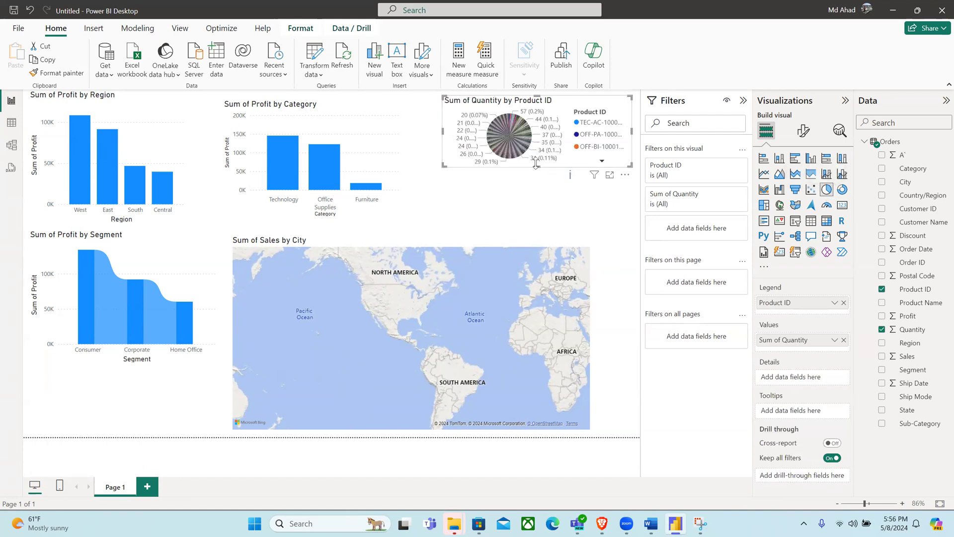
{"action": "left_click_drag", "start_coordinate": [536, 165], "coordinate": [534, 210]}
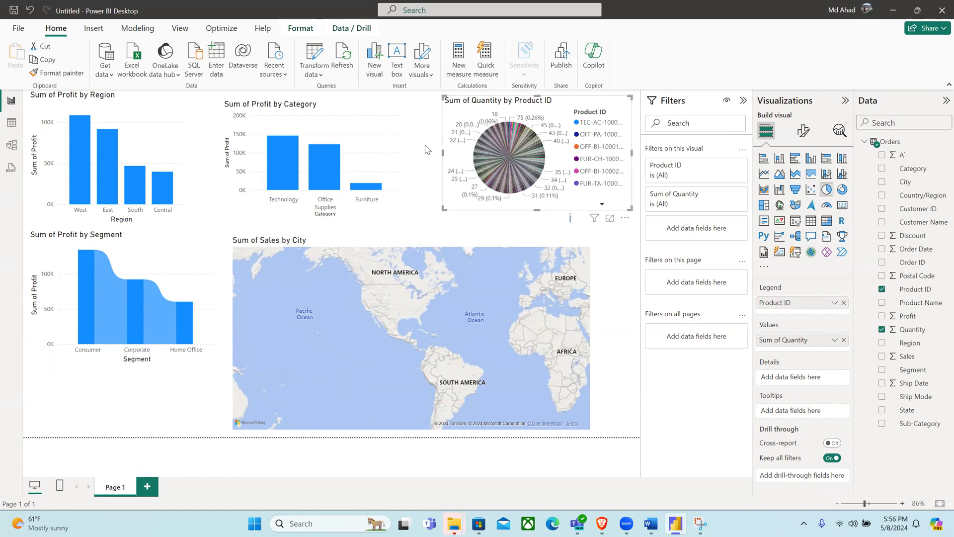
{"action": "left_click_drag", "start_coordinate": [431, 158], "coordinate": [387, 155]}
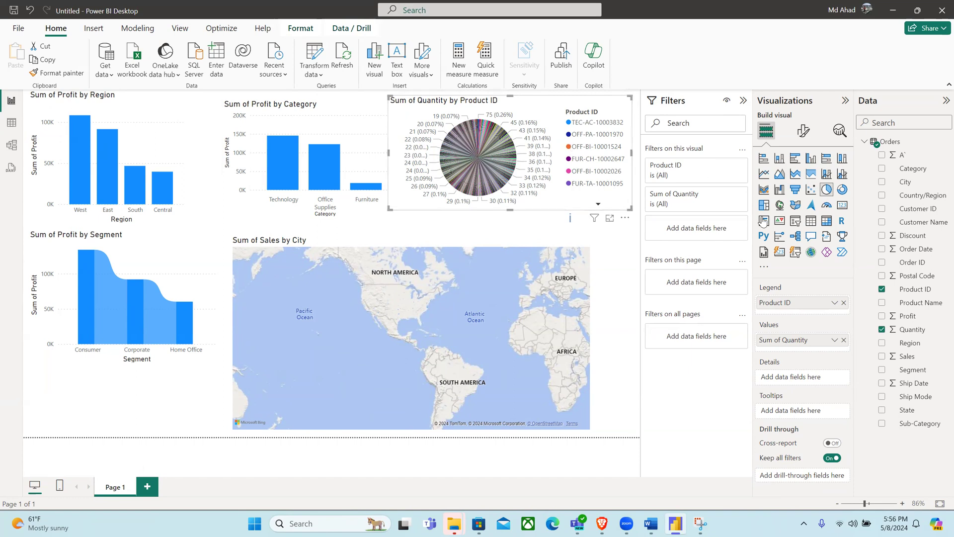
Step: Replace Product ID in the pie chart's legend with Product Name after trying Category and Segment, and extend the chart down to the map
{"action": "left_click", "coordinate": [881, 289]}
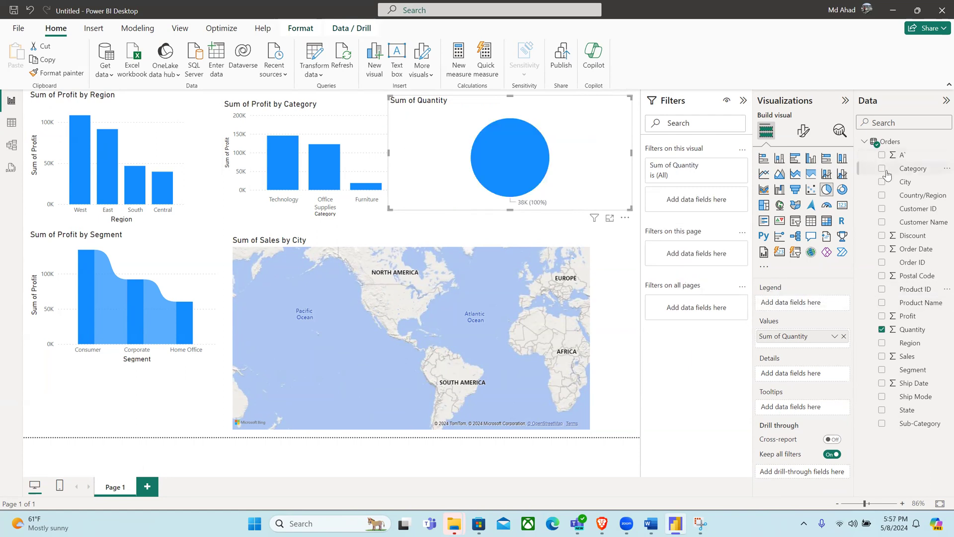
{"action": "left_click", "coordinate": [882, 169]}
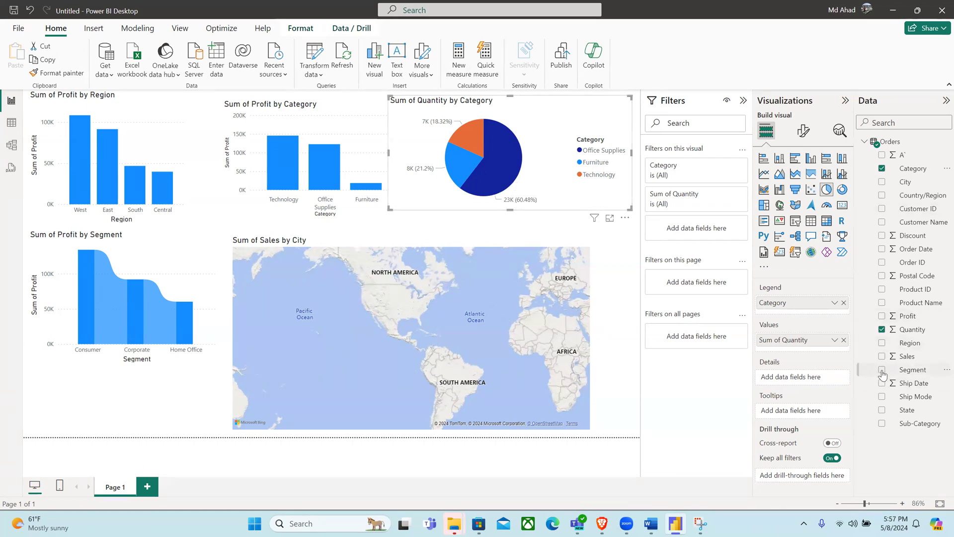
{"action": "left_click", "coordinate": [882, 168]}
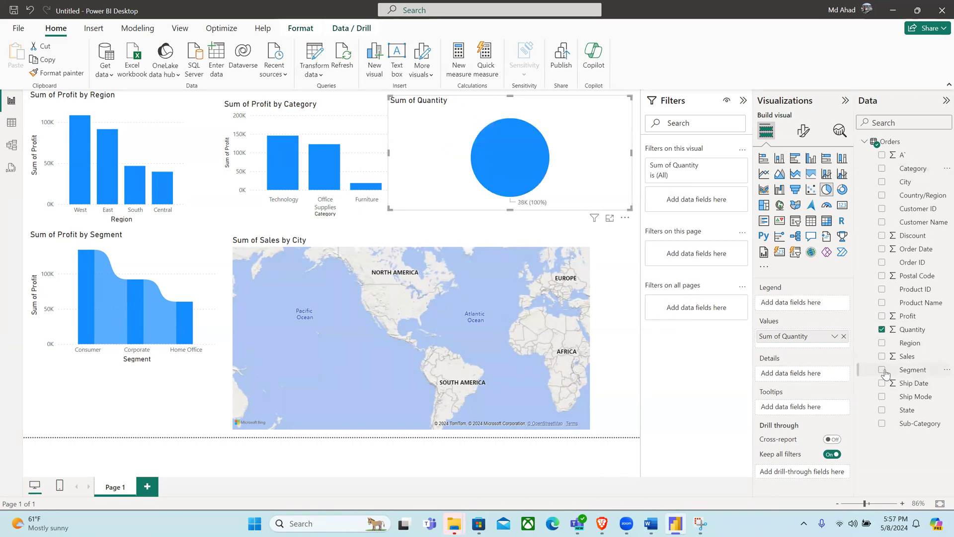
{"action": "left_click", "coordinate": [882, 370]}
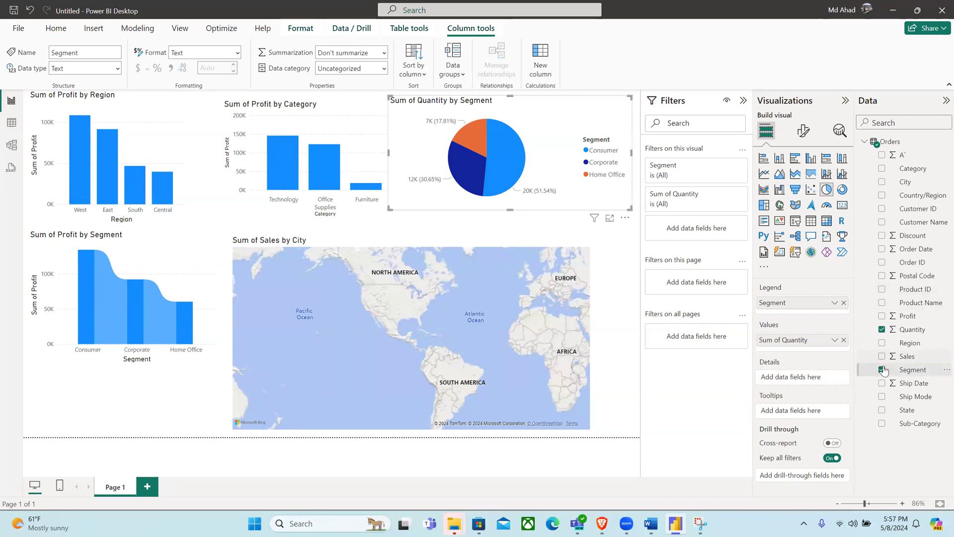
{"action": "left_click", "coordinate": [882, 370]}
{"action": "left_click", "coordinate": [882, 303]}
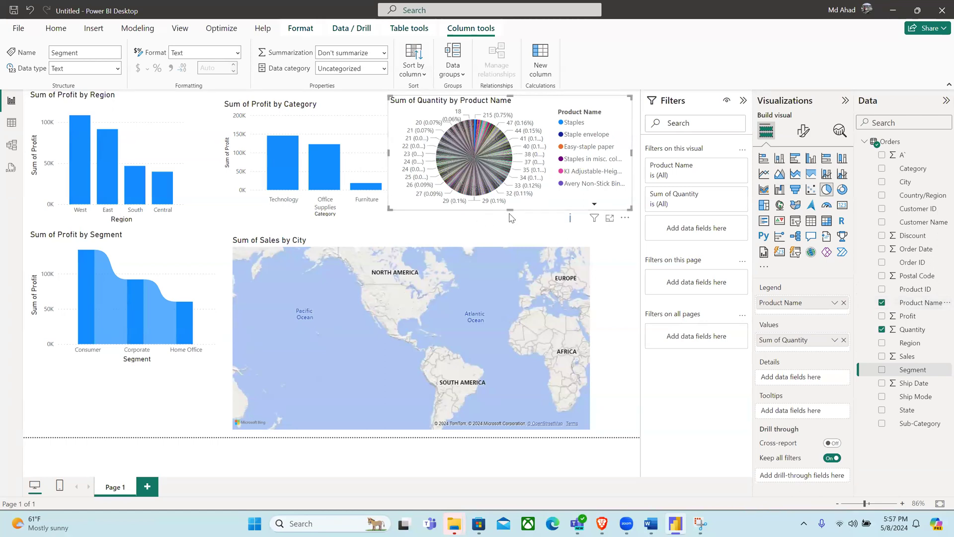
{"action": "left_click_drag", "start_coordinate": [510, 210], "coordinate": [511, 227]}
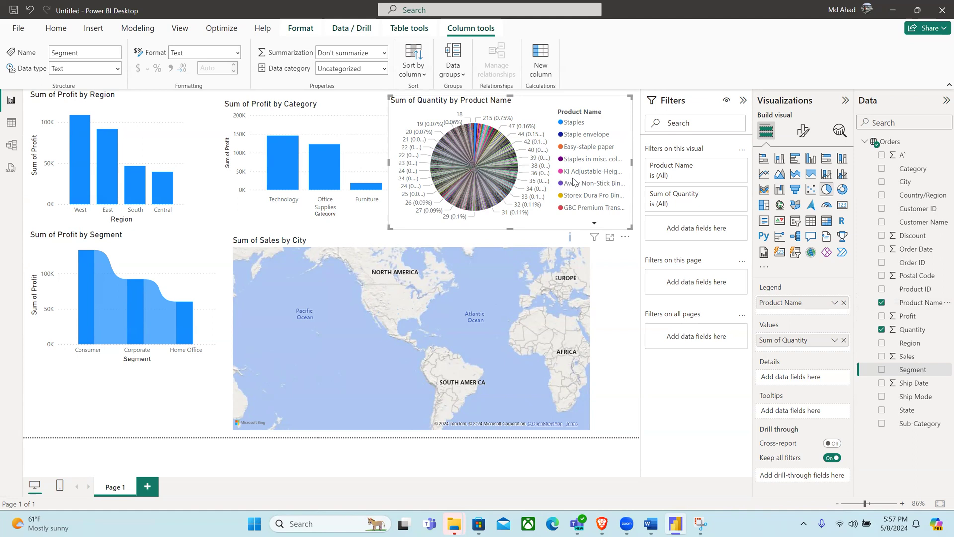
Step: Examine the quantity-by-product pie chart in focus mode and return to the report page with nothing selected
{"action": "mouse_move", "coordinate": [463, 158]}
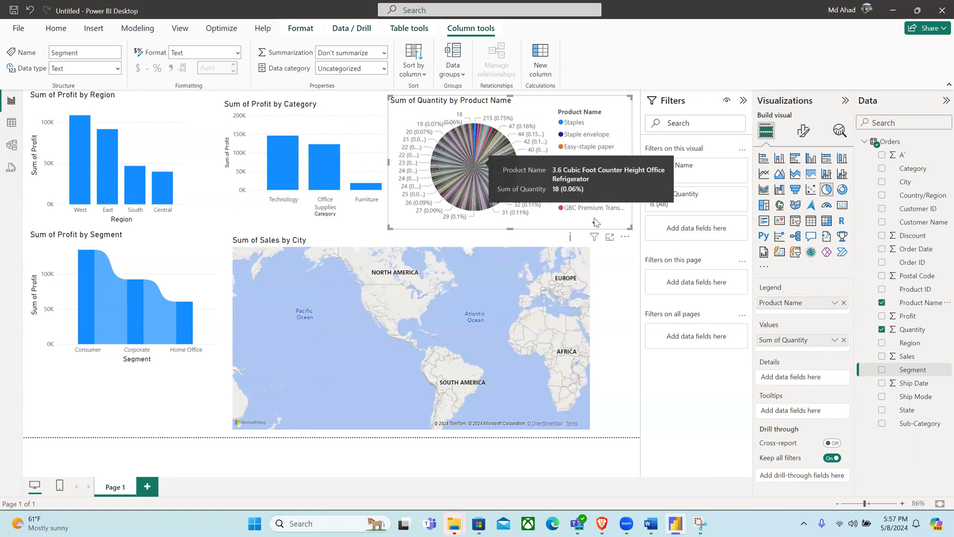
{"action": "left_click", "coordinate": [612, 239]}
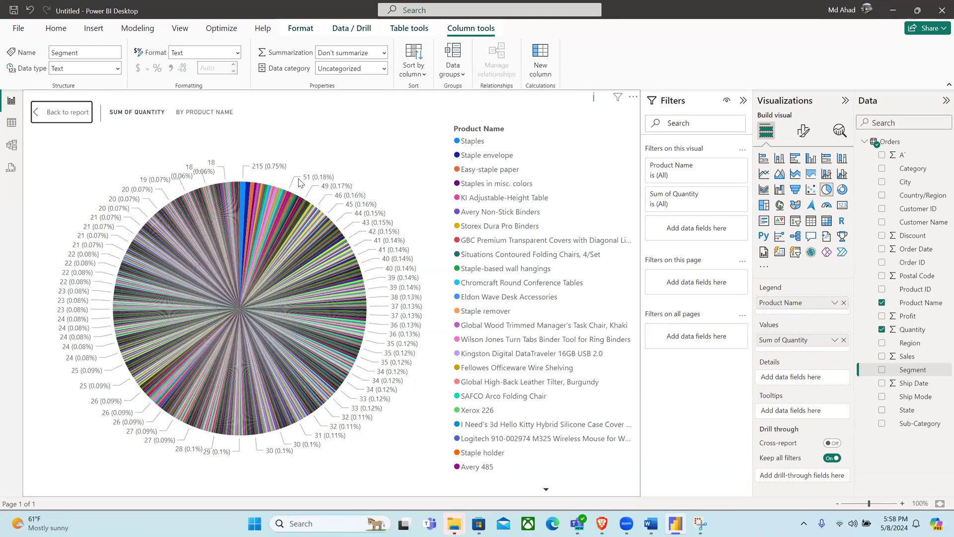
{"action": "left_click", "coordinate": [49, 118]}
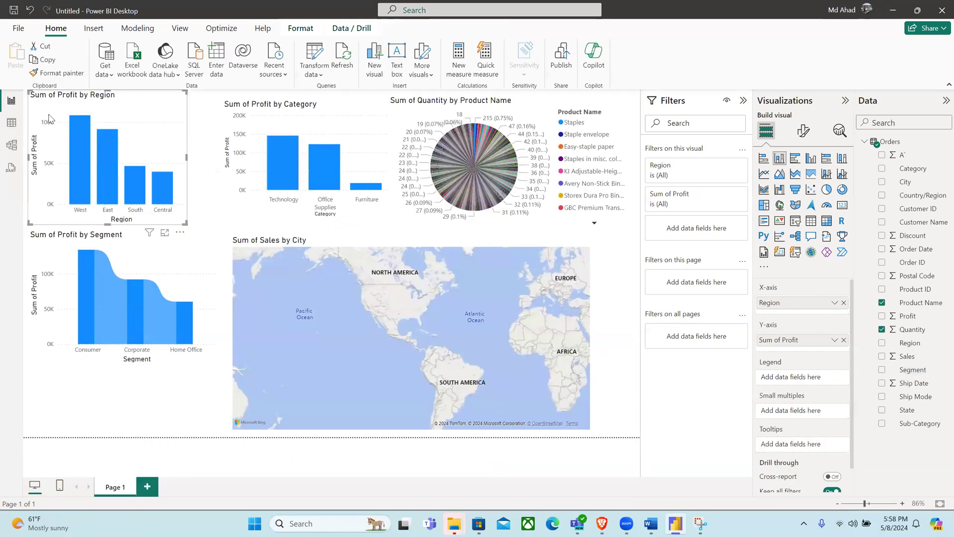
{"action": "left_click", "coordinate": [608, 414]}
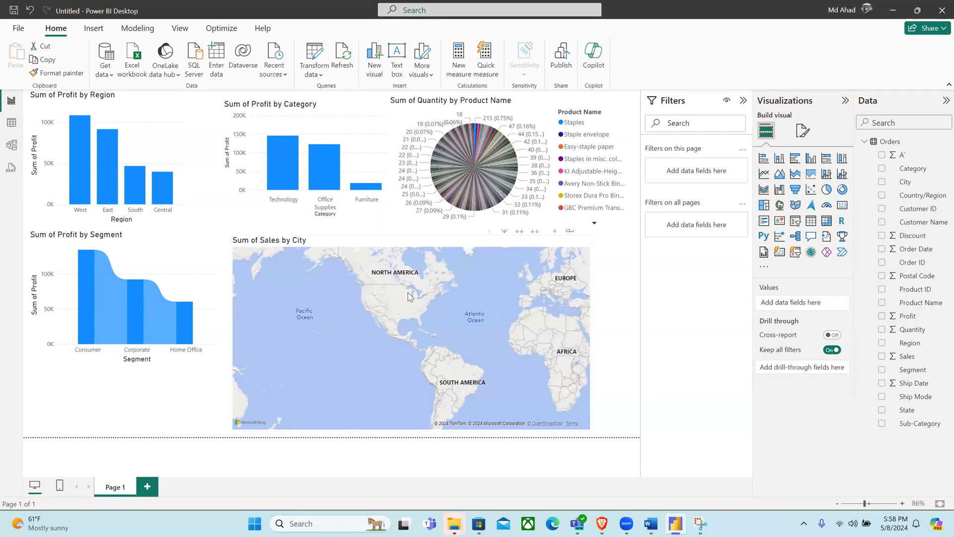
Step: Add a second report page and open the gallery for getting more visuals
{"action": "left_click", "coordinate": [148, 488]}
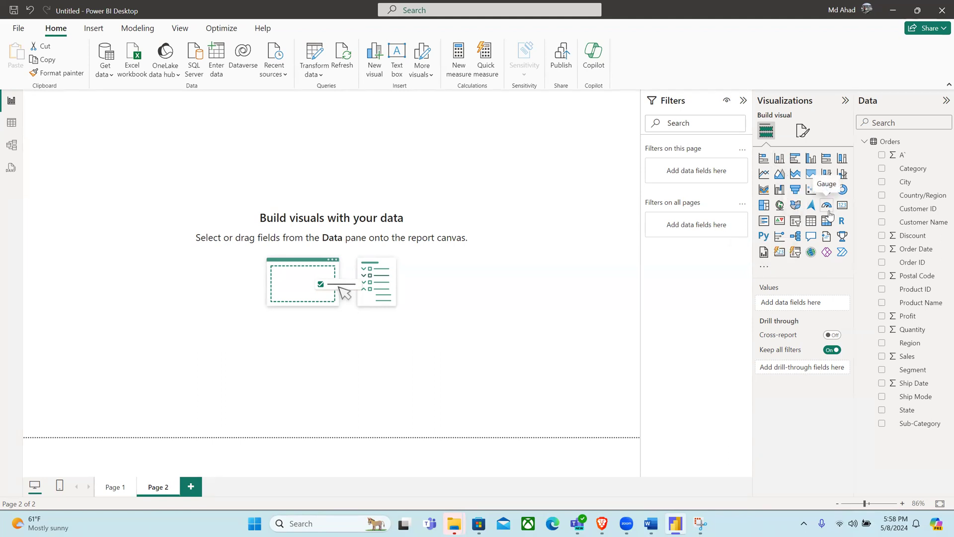
{"action": "left_click", "coordinate": [764, 268]}
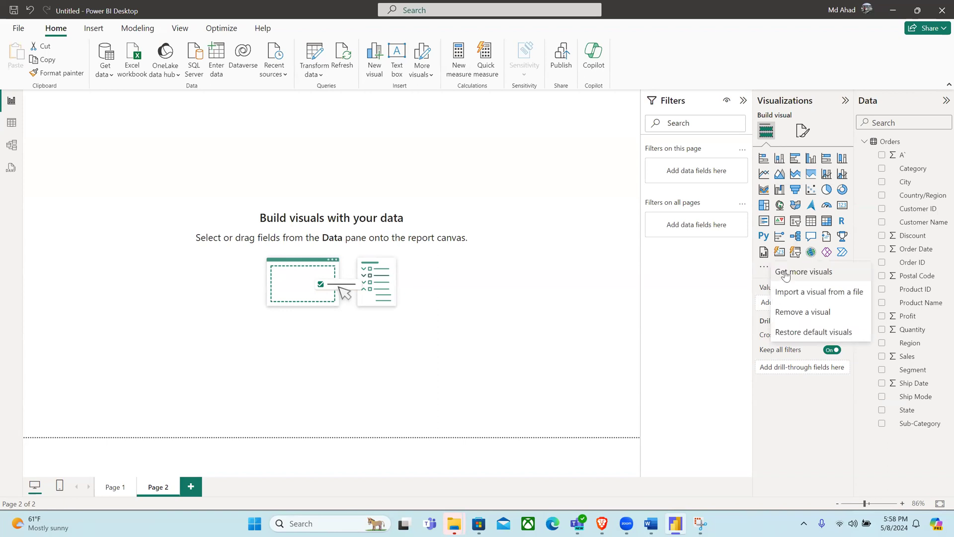
{"action": "left_click", "coordinate": [786, 275]}
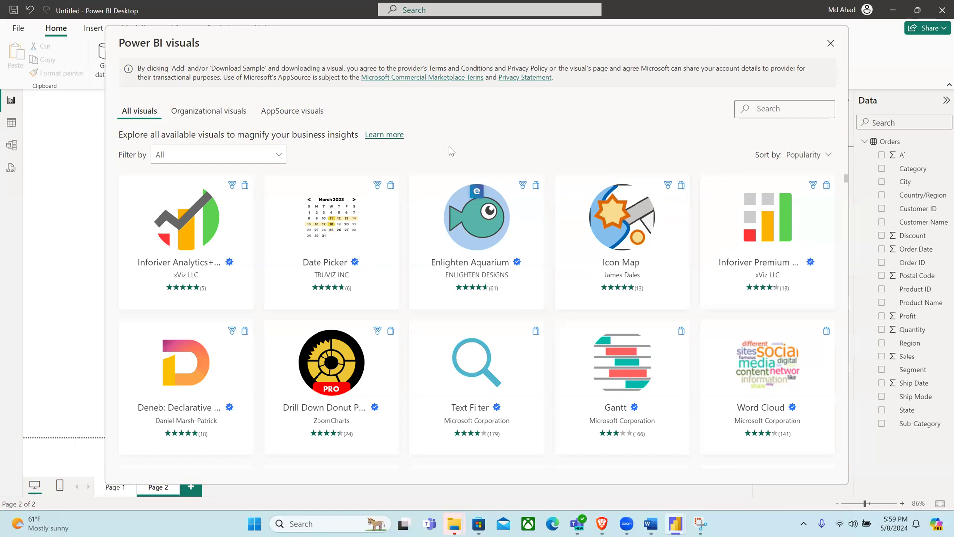
Step: Check the gallery's filter categories and examine the overview and pricing plans of the Inforiver Analytics+ visual
{"action": "mouse_move", "coordinate": [188, 268]}
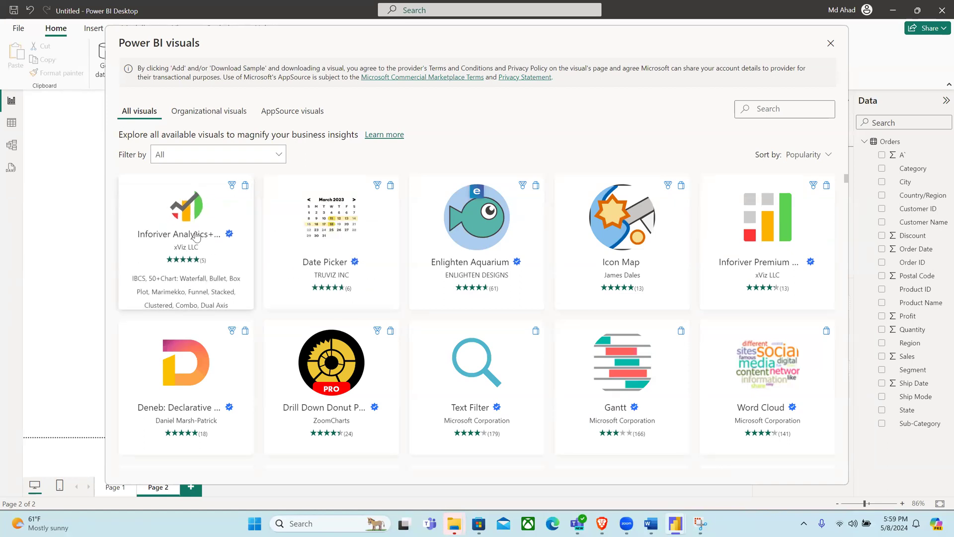
{"action": "left_click", "coordinate": [268, 157]}
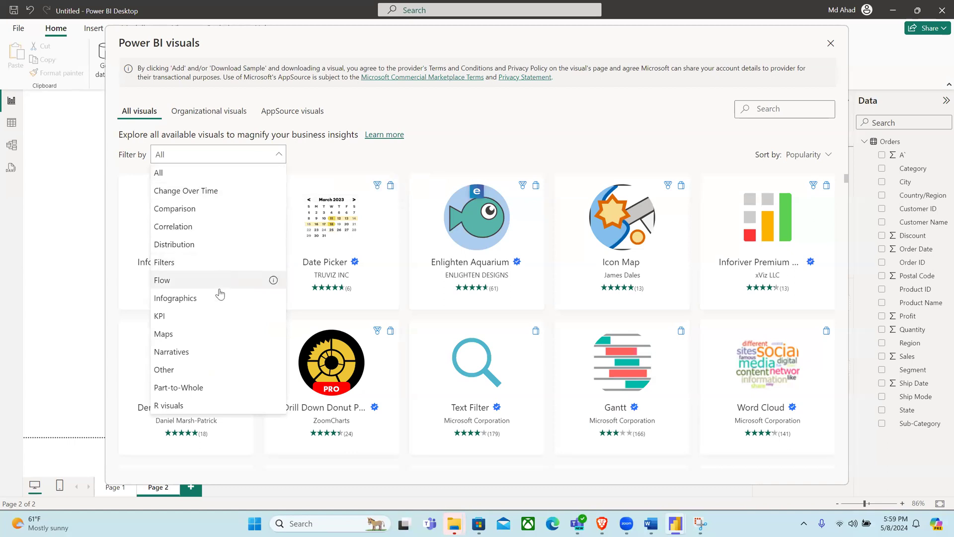
{"action": "left_click", "coordinate": [447, 138]}
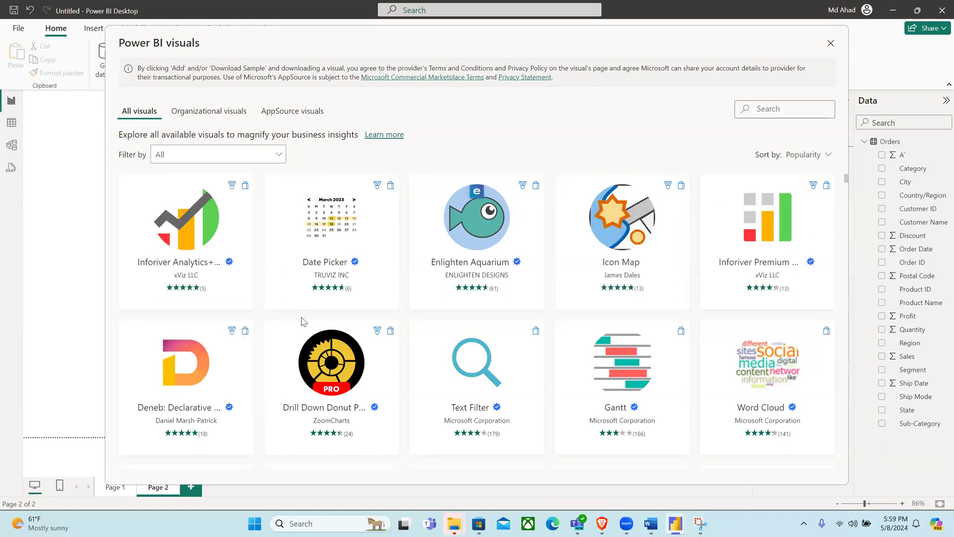
{"action": "left_click", "coordinate": [191, 240]}
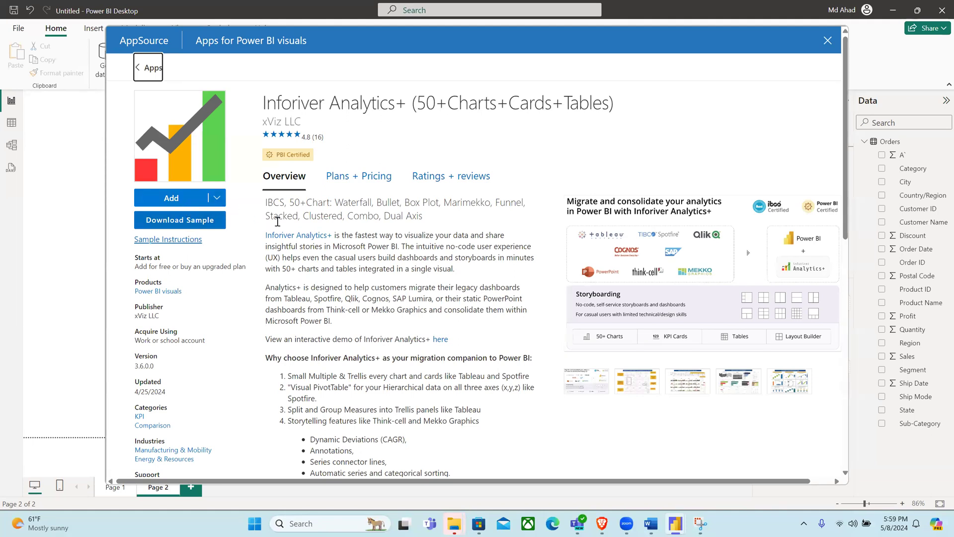
{"action": "left_click", "coordinate": [375, 174]}
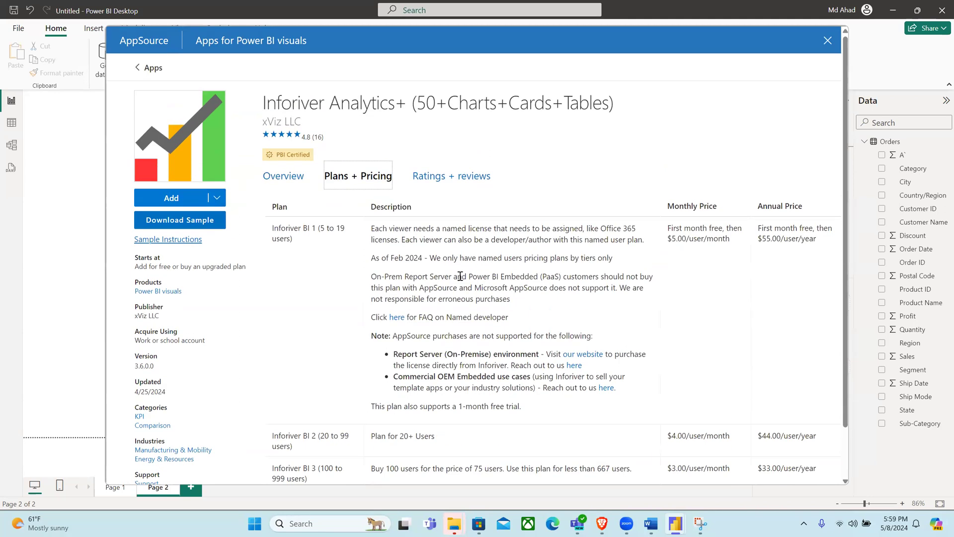
{"action": "left_click", "coordinate": [142, 68]}
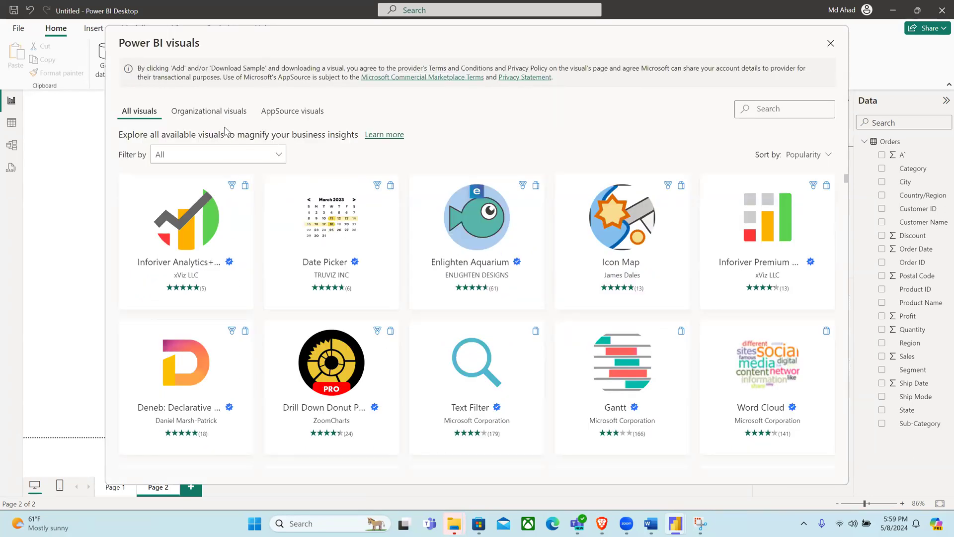
Step: Browse further down the unfiltered visuals gallery and view the details of the Power KPI Matrix visual
{"action": "left_click", "coordinate": [258, 158]}
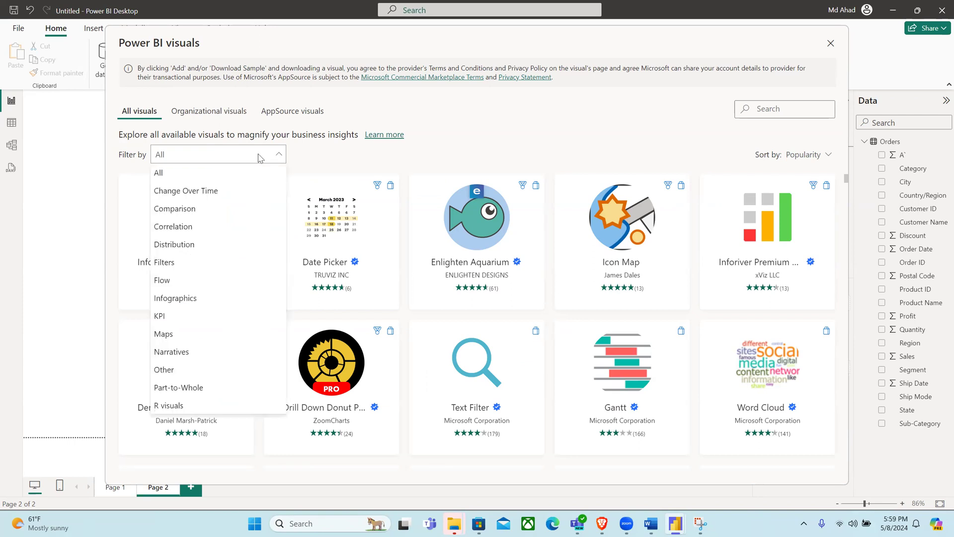
{"action": "left_click", "coordinate": [259, 158]}
{"action": "scroll", "coordinate": [313, 319], "scroll_direction": "down", "scroll_amount": 3}
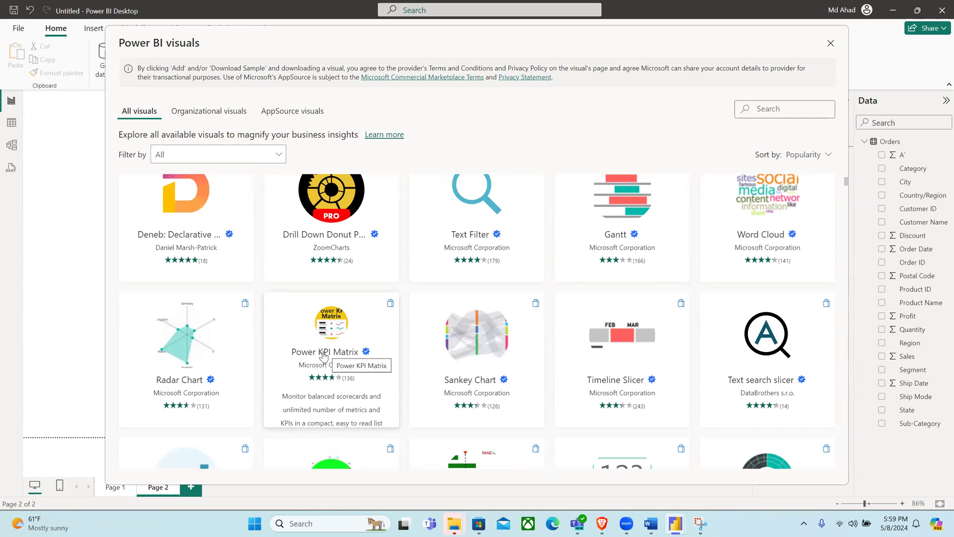
{"action": "left_click", "coordinate": [323, 355]}
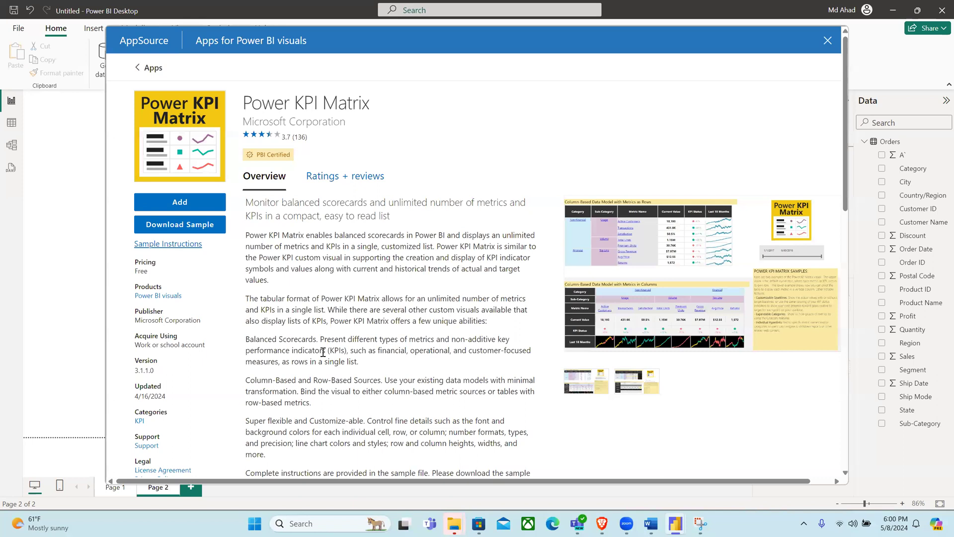
Step: Review the Power KPI Matrix overview and import the visual into the report
{"action": "scroll", "coordinate": [323, 352], "scroll_direction": "down", "scroll_amount": 5}
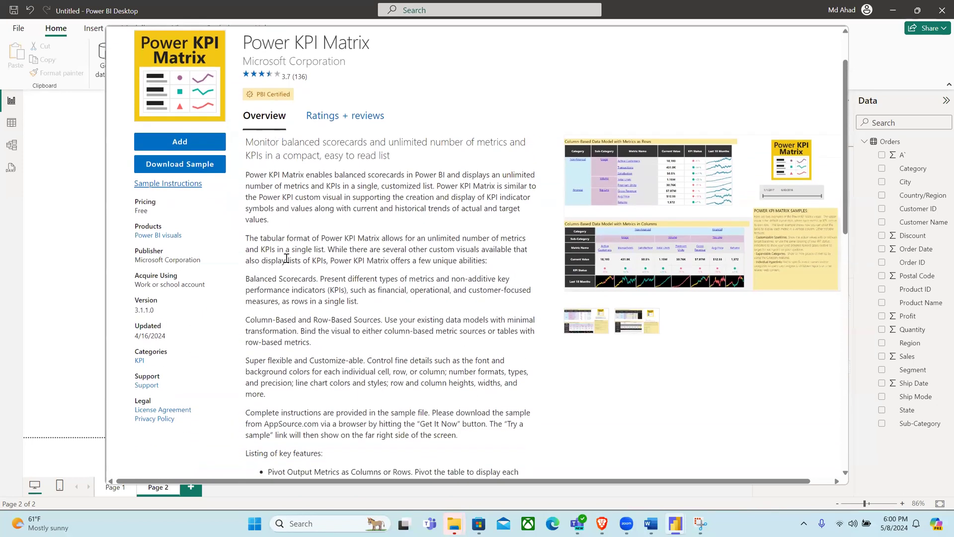
{"action": "scroll", "coordinate": [286, 258], "scroll_direction": "up", "scroll_amount": 5}
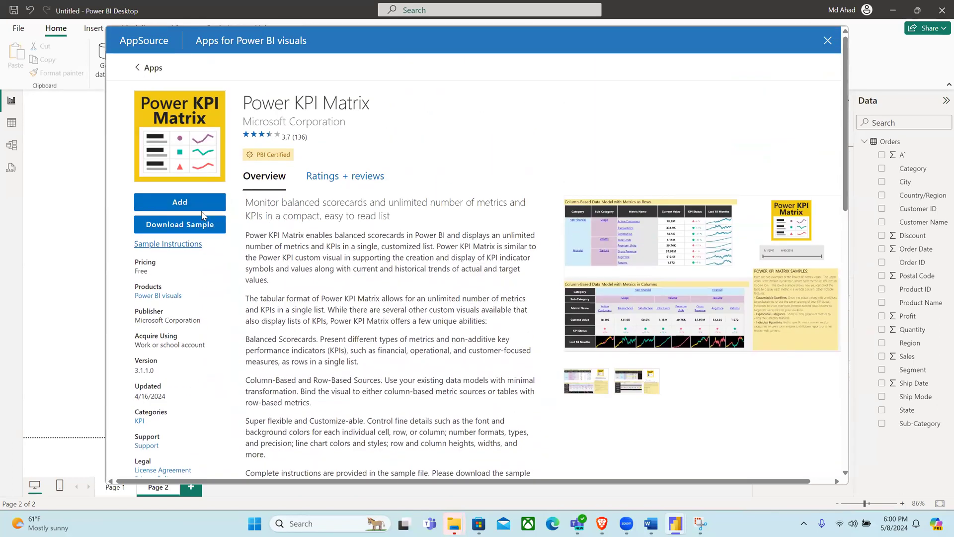
{"action": "left_click", "coordinate": [185, 203]}
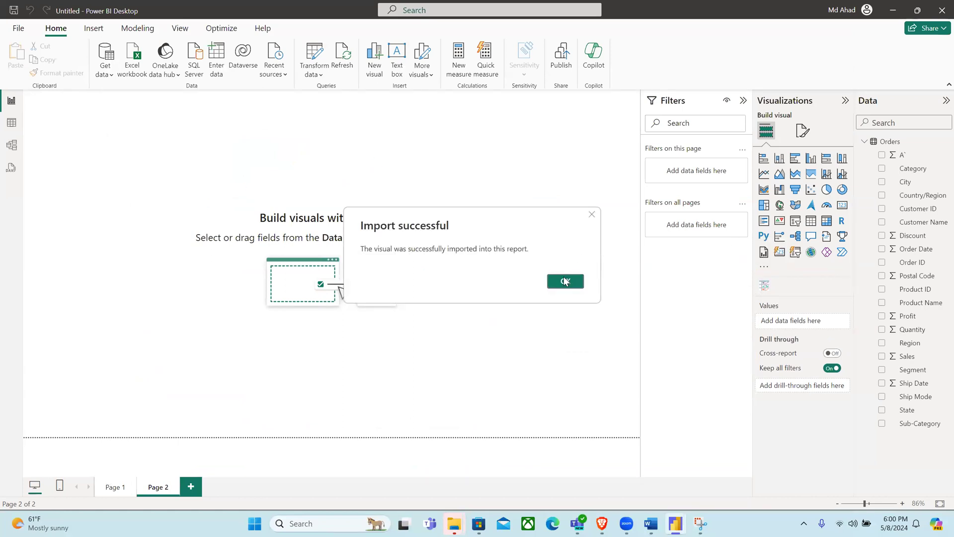
{"action": "left_click", "coordinate": [565, 281]}
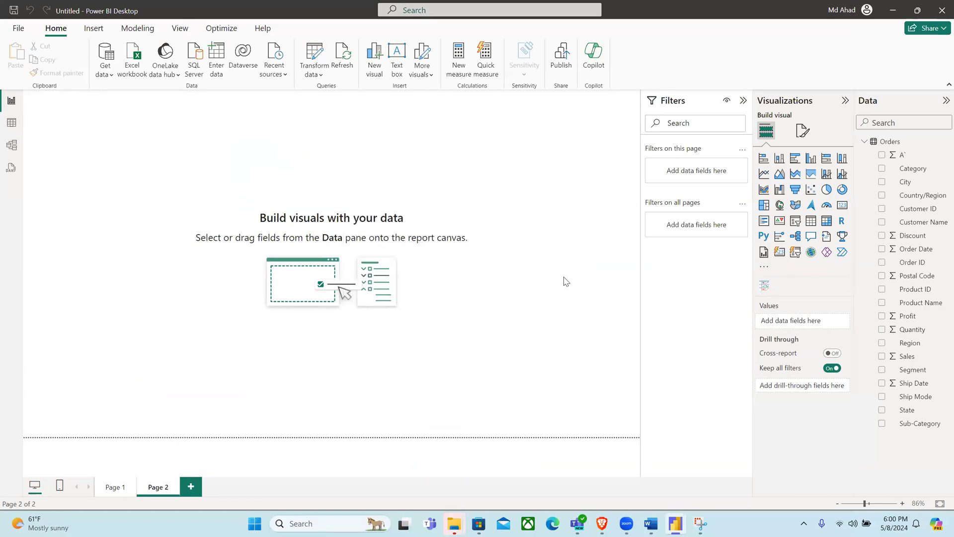
Step: Browse the gallery for more visuals and import the Zebra BI Charts visual into the report
{"action": "left_click", "coordinate": [764, 269]}
{"action": "left_click", "coordinate": [787, 273]}
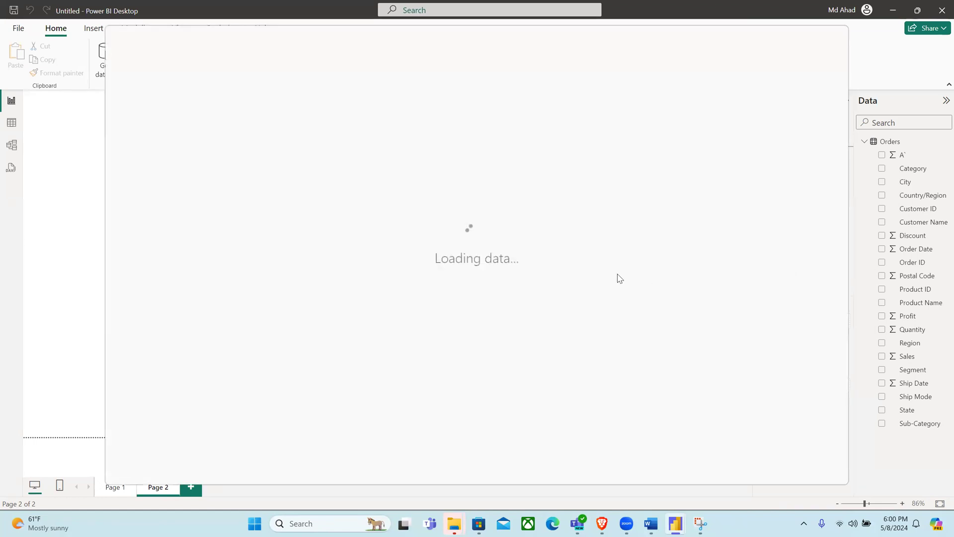
{"action": "scroll", "coordinate": [600, 361], "scroll_direction": "down", "scroll_amount": 3}
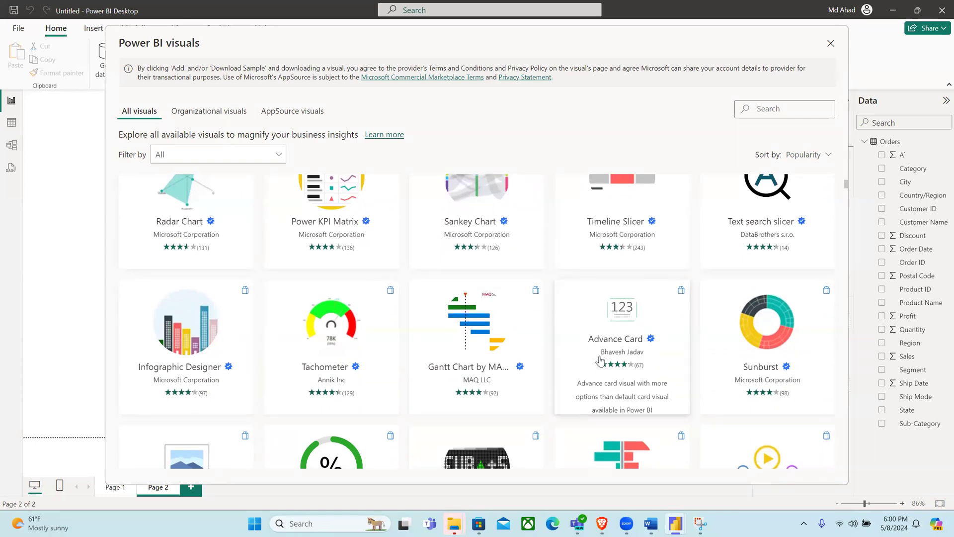
{"action": "scroll", "coordinate": [601, 361], "scroll_direction": "down", "scroll_amount": 3}
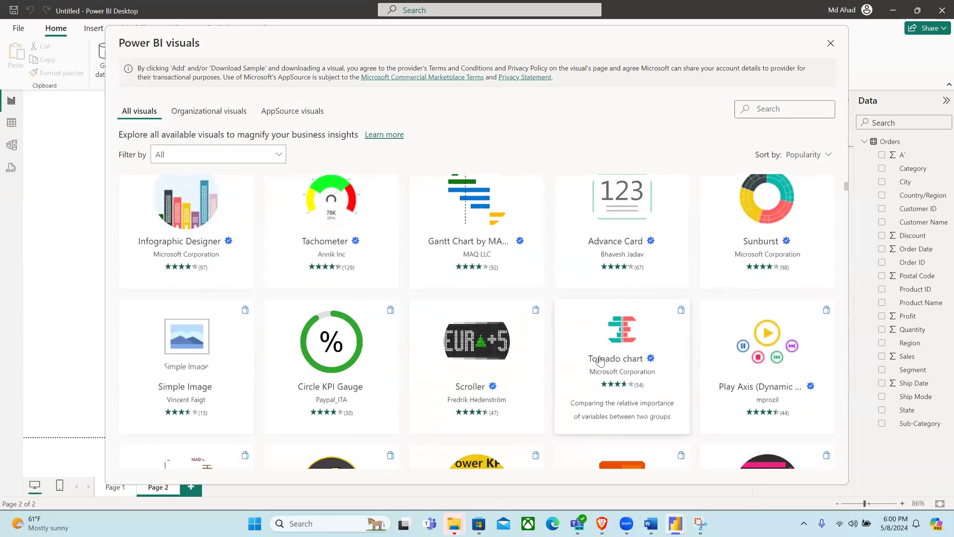
{"action": "scroll", "coordinate": [454, 385], "scroll_direction": "down", "scroll_amount": 1}
{"action": "scroll", "coordinate": [453, 385], "scroll_direction": "down", "scroll_amount": 3}
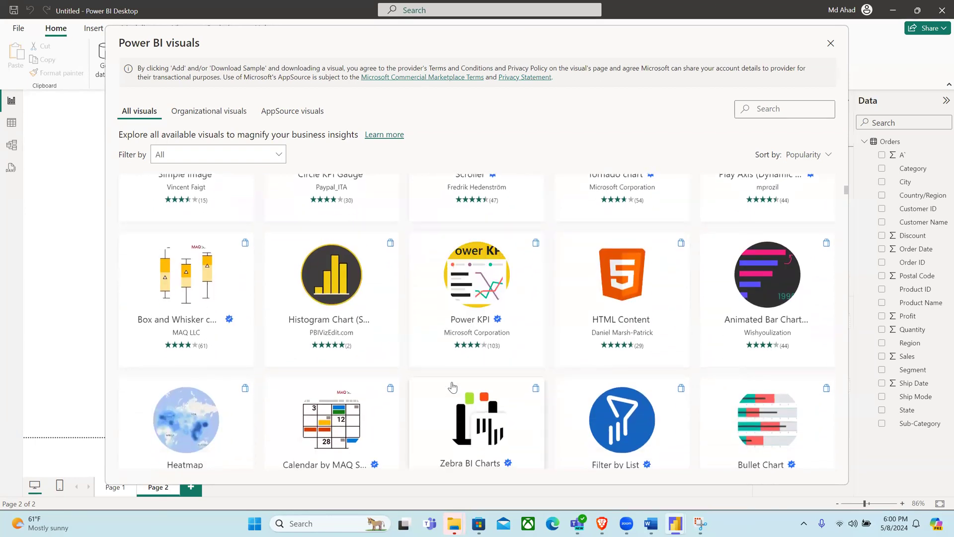
{"action": "scroll", "coordinate": [451, 358], "scroll_direction": "down", "scroll_amount": 3}
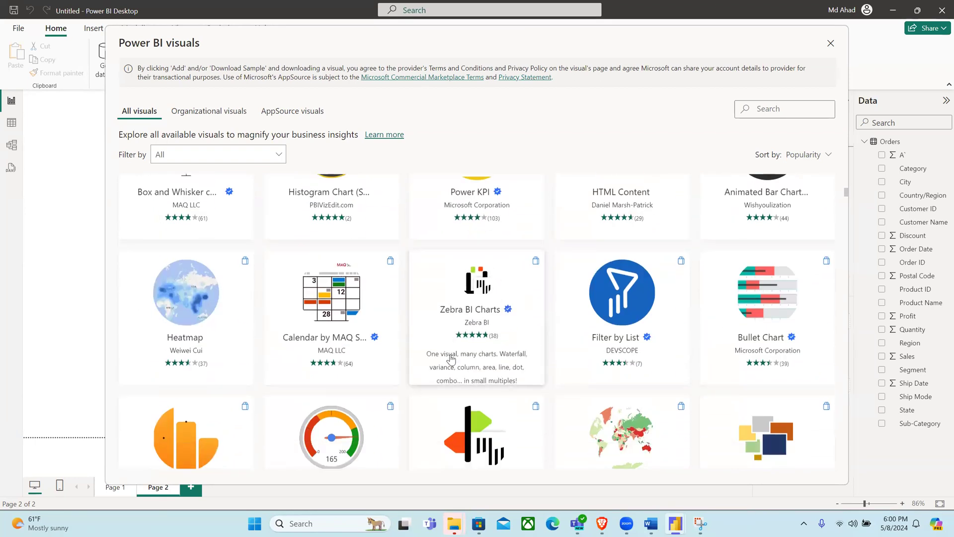
{"action": "scroll", "coordinate": [416, 366], "scroll_direction": "down", "scroll_amount": 1}
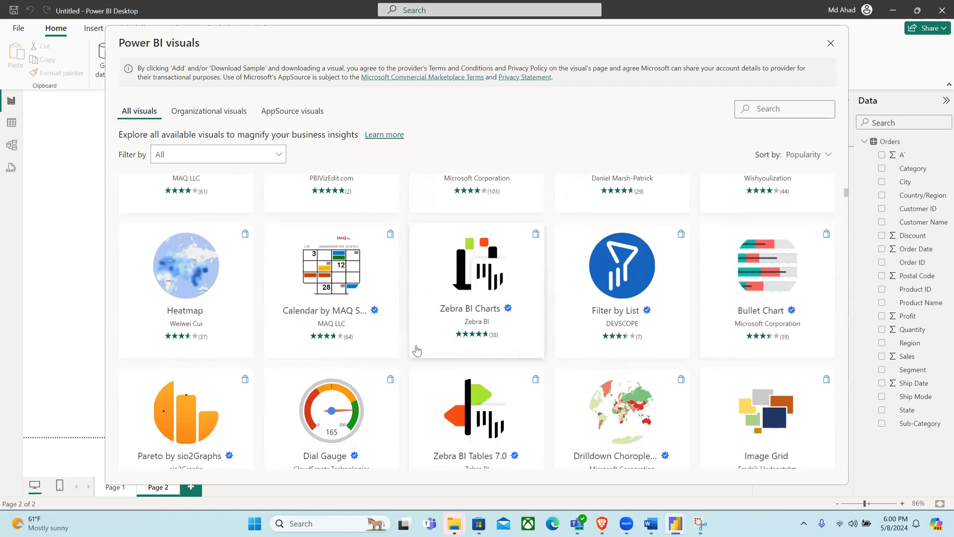
{"action": "left_click", "coordinate": [469, 288]}
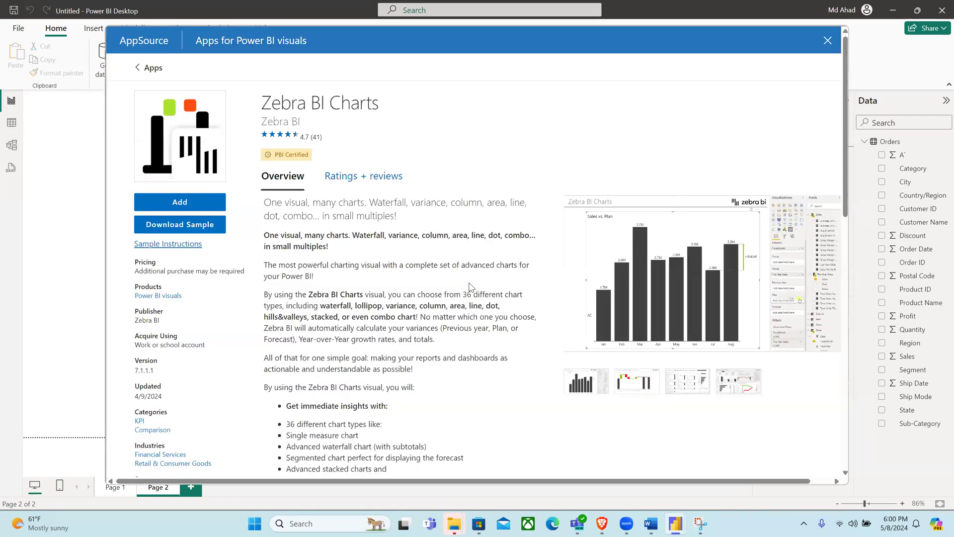
{"action": "left_click", "coordinate": [185, 204]}
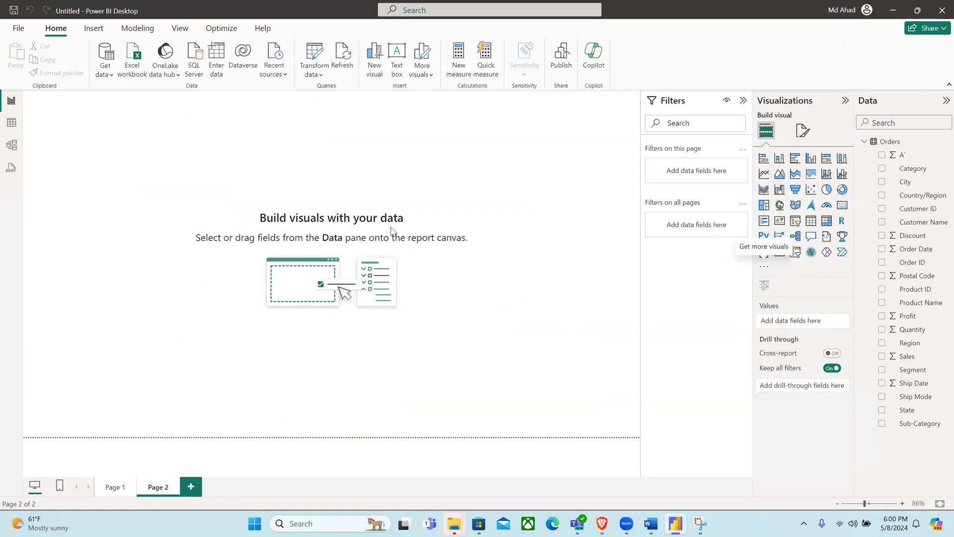
{"action": "left_click", "coordinate": [577, 281]}
Step: Place an empty Zebra BI Charts visual on Page 2 and widen it slightly
{"action": "left_click", "coordinate": [780, 286]}
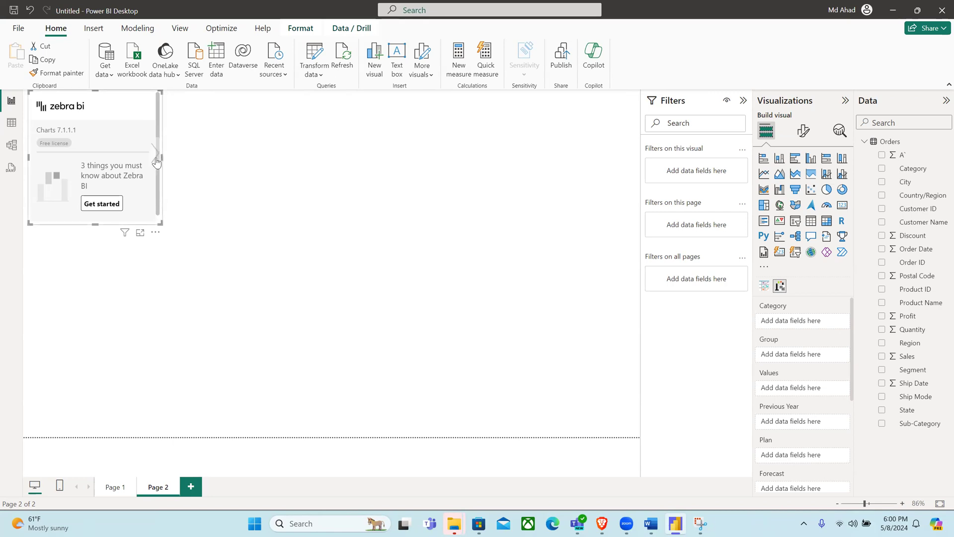
{"action": "left_click", "coordinate": [174, 161]}
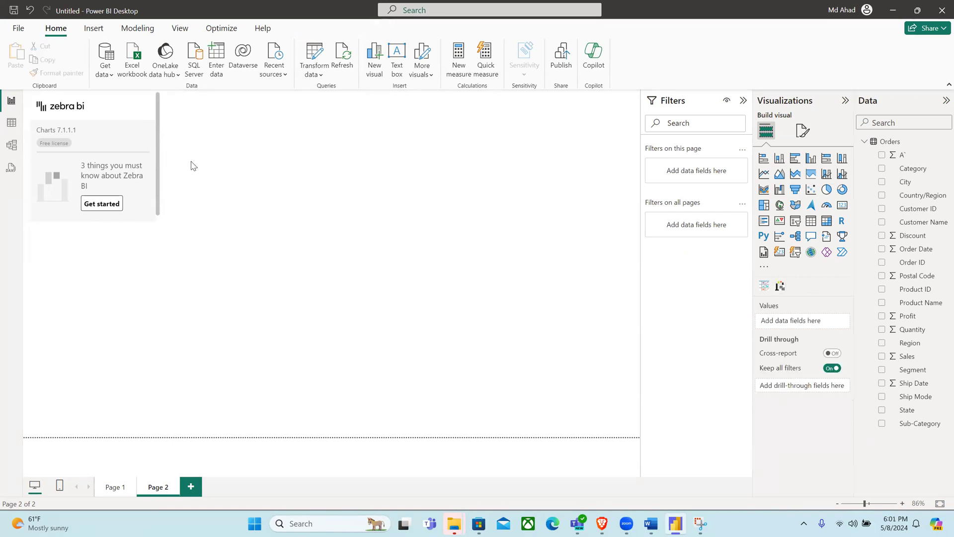
{"action": "left_click", "coordinate": [156, 160]}
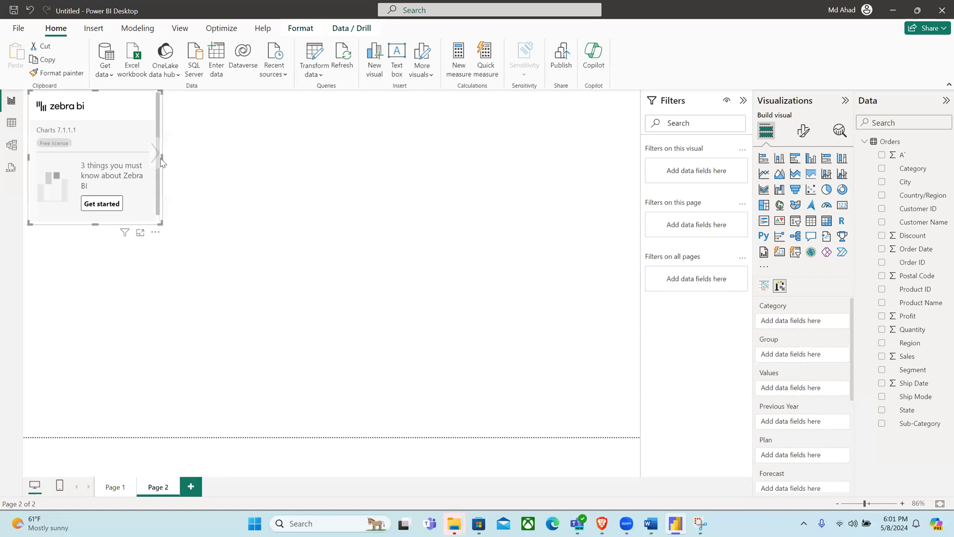
{"action": "left_click_drag", "start_coordinate": [161, 155], "coordinate": [200, 166]}
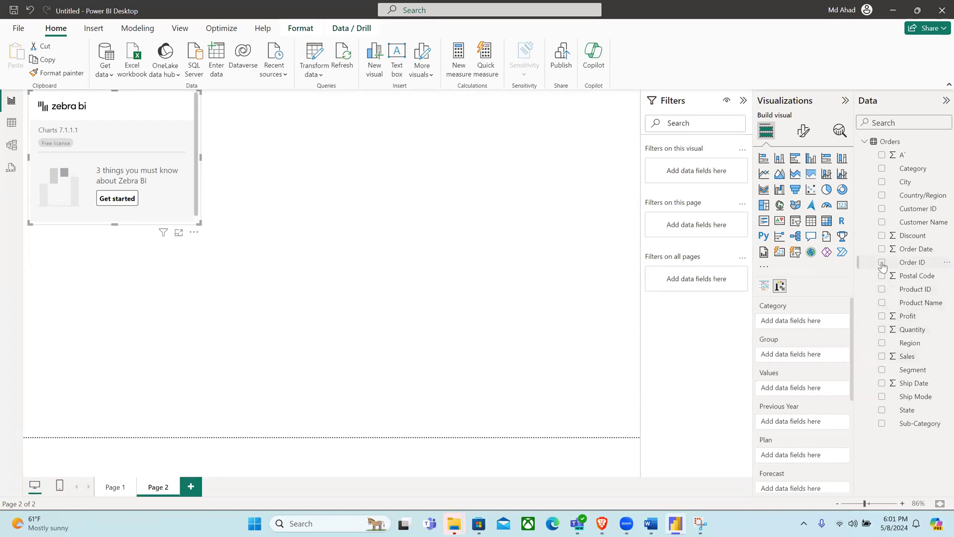
Step: Plot Sales by City in the Zebra BI visual and widen it to about a third of the page
{"action": "left_click", "coordinate": [881, 182]}
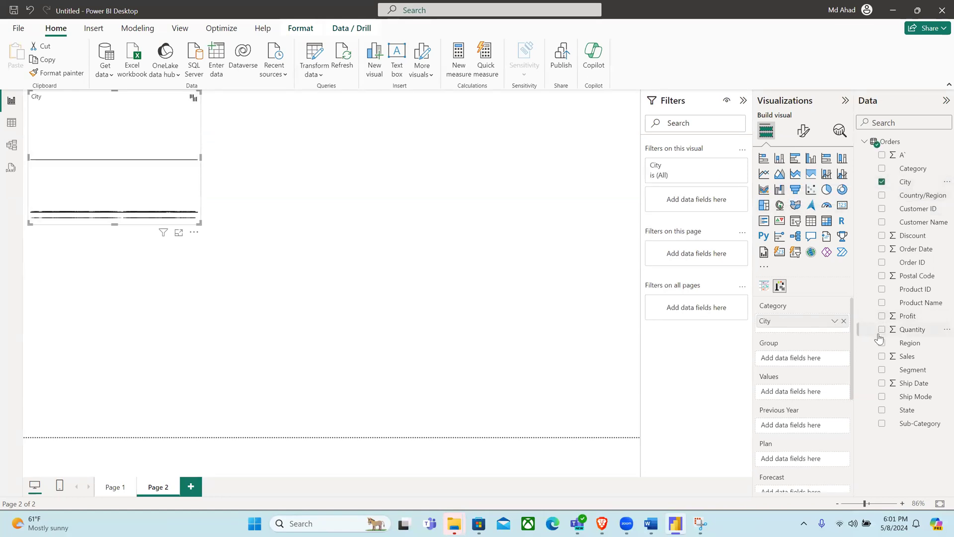
{"action": "left_click", "coordinate": [882, 357]}
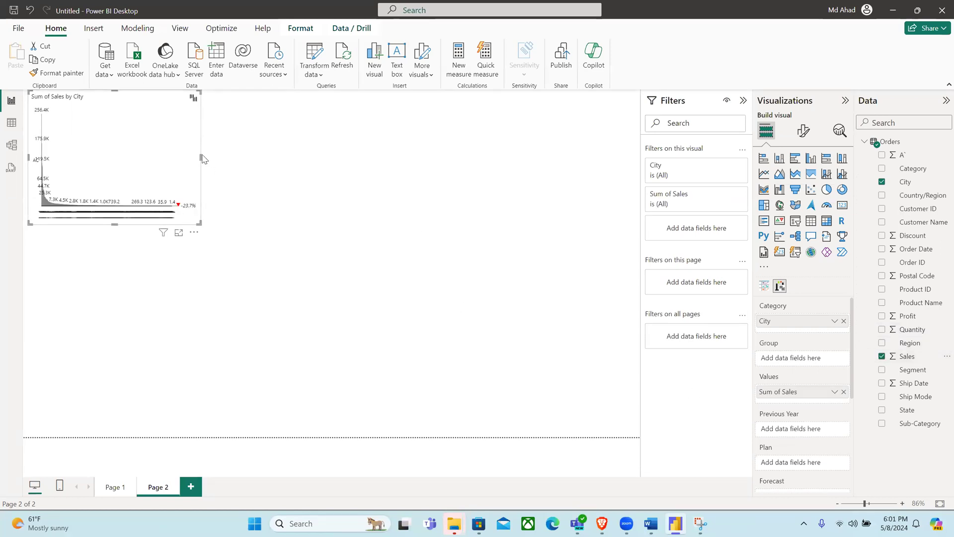
{"action": "left_click_drag", "start_coordinate": [201, 158], "coordinate": [251, 158]}
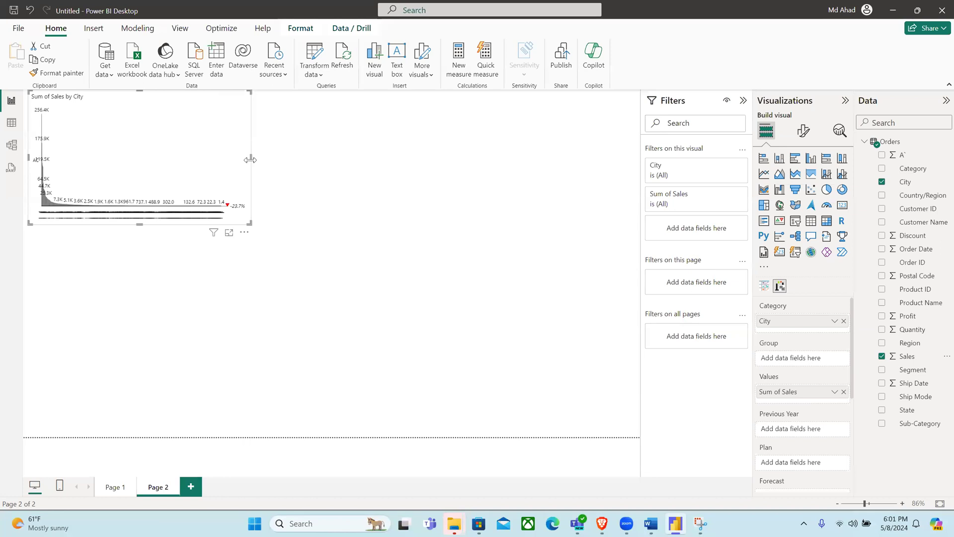
{"action": "left_click", "coordinate": [232, 206]}
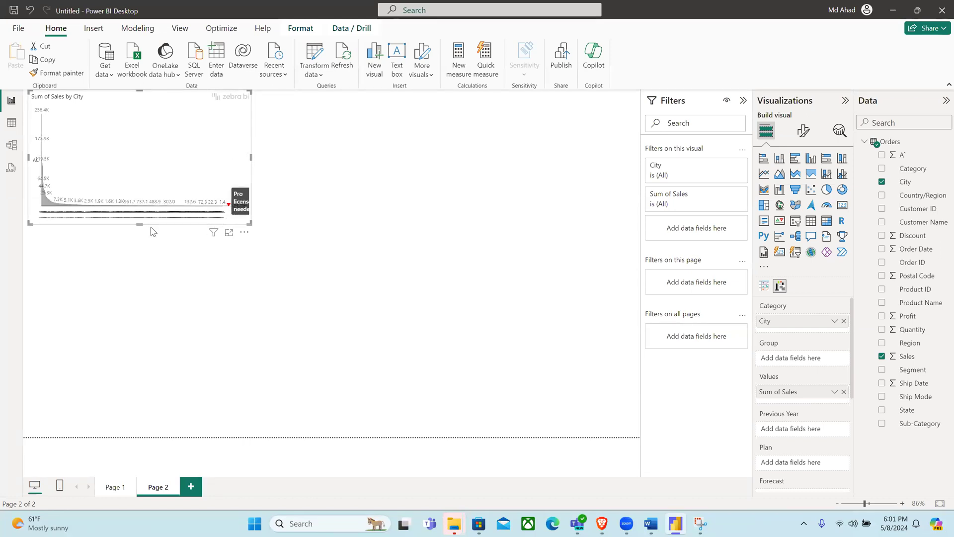
Step: Make the Zebra BI visual about half the page tall and check its licence options without starting a trial
{"action": "left_click_drag", "start_coordinate": [140, 225], "coordinate": [140, 436]}
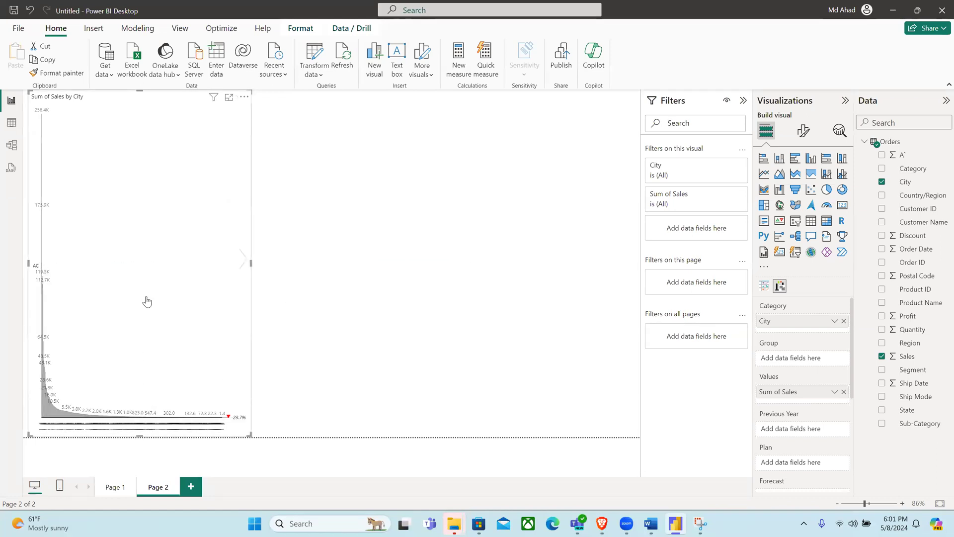
{"action": "left_click", "coordinate": [143, 440]}
{"action": "left_click", "coordinate": [137, 388]}
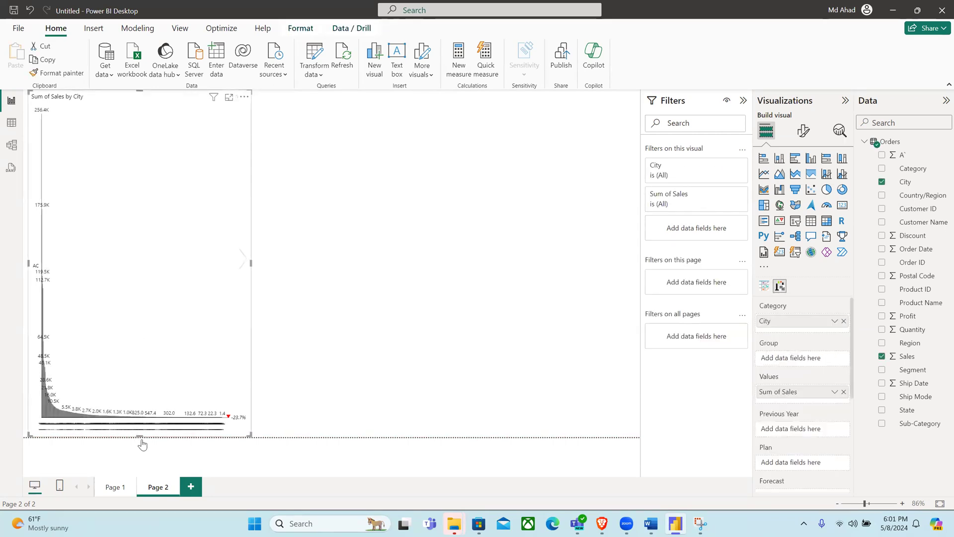
{"action": "left_click_drag", "start_coordinate": [142, 444], "coordinate": [140, 263]}
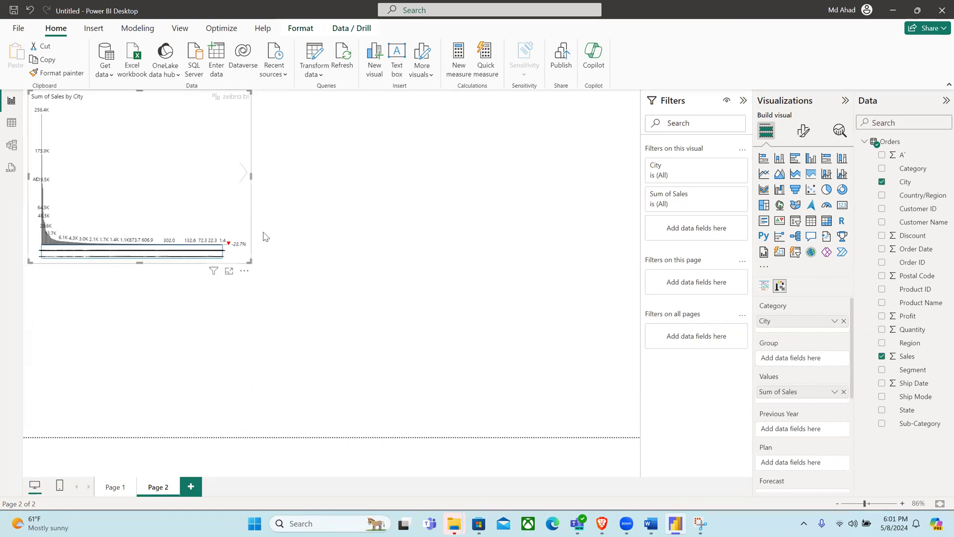
{"action": "left_click", "coordinate": [221, 98]}
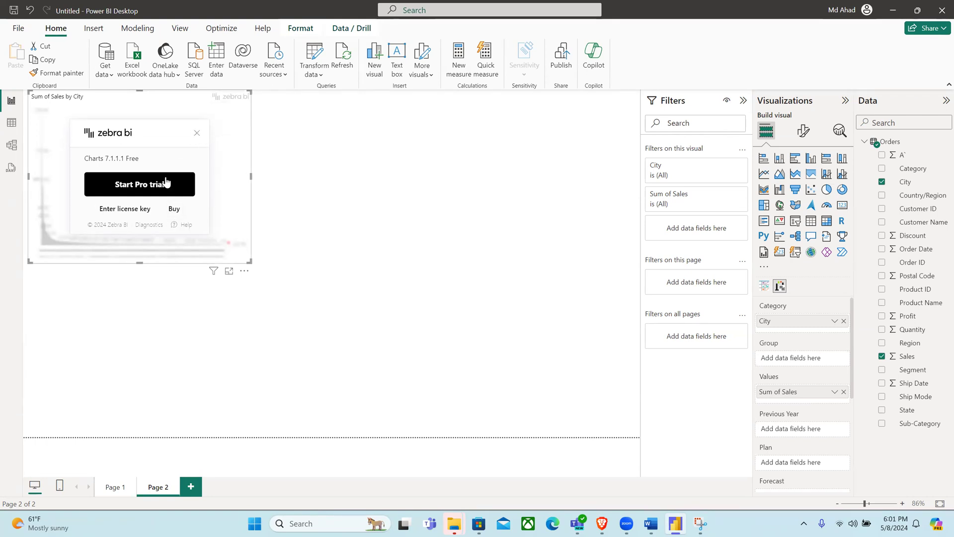
{"action": "left_click", "coordinate": [197, 133]}
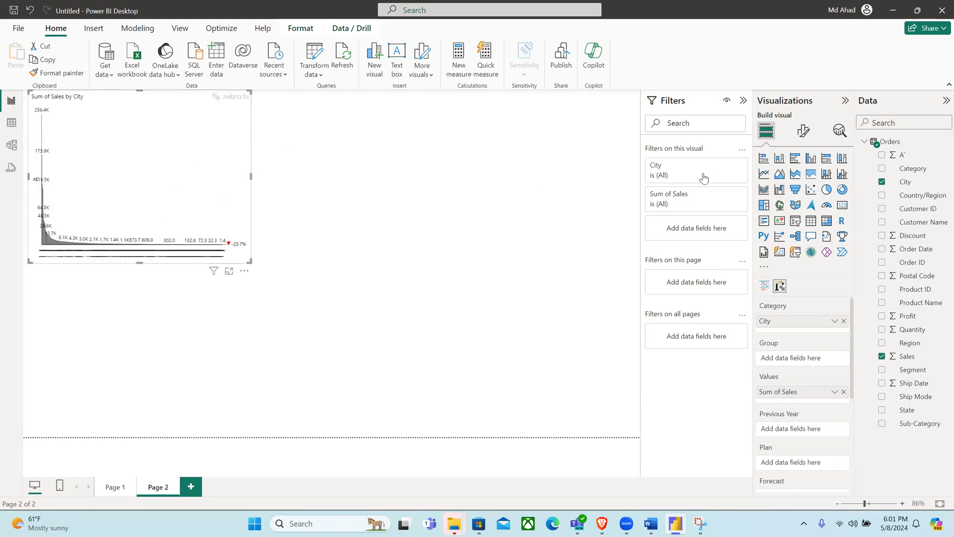
Step: Try the sales-by-city visual as a clustered bar, stacked area, area, and line and stacked column chart
{"action": "left_click", "coordinate": [795, 159]}
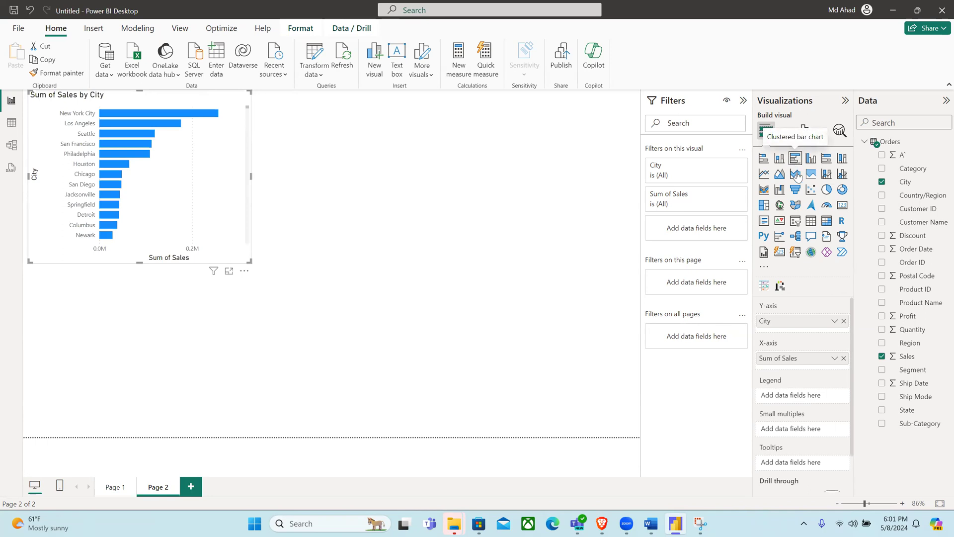
{"action": "left_click", "coordinate": [795, 173]}
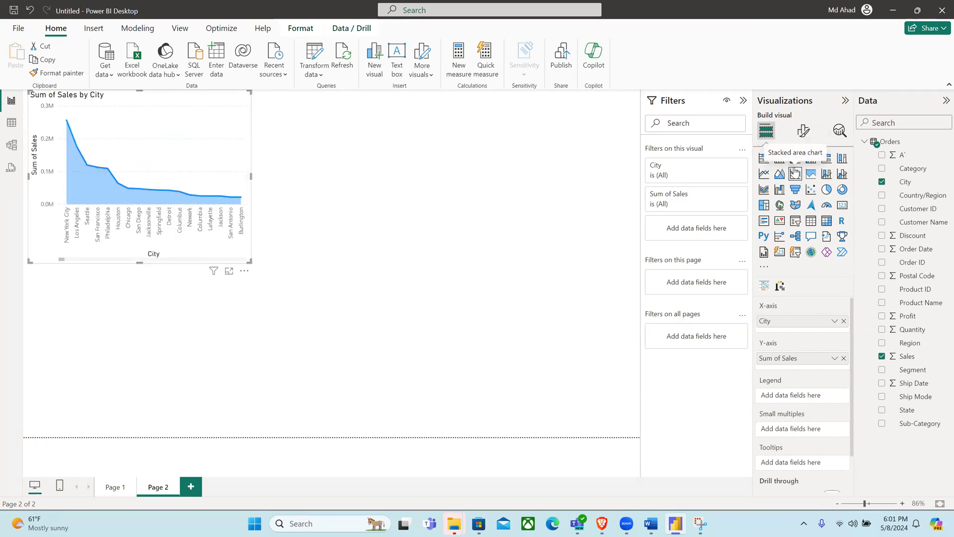
{"action": "left_click", "coordinate": [779, 174]}
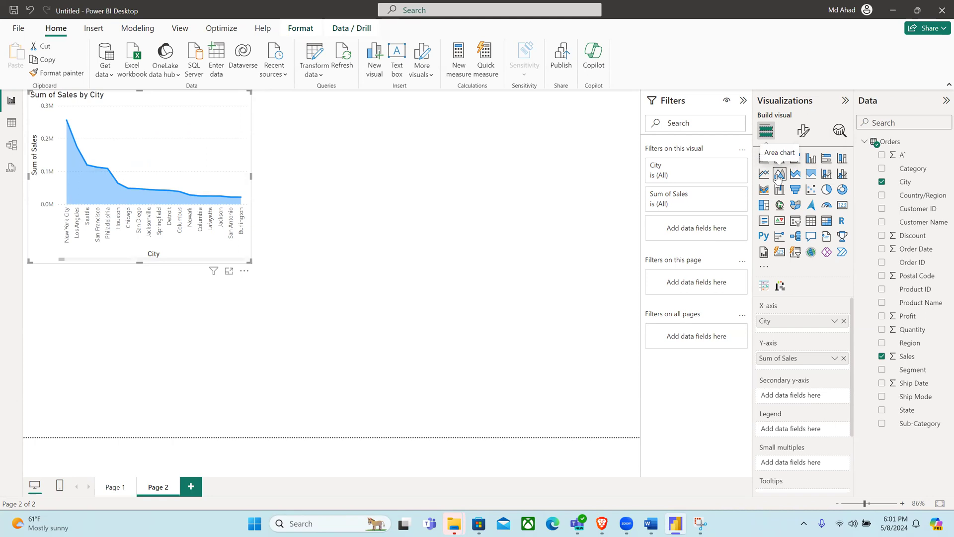
{"action": "left_click", "coordinate": [827, 175]}
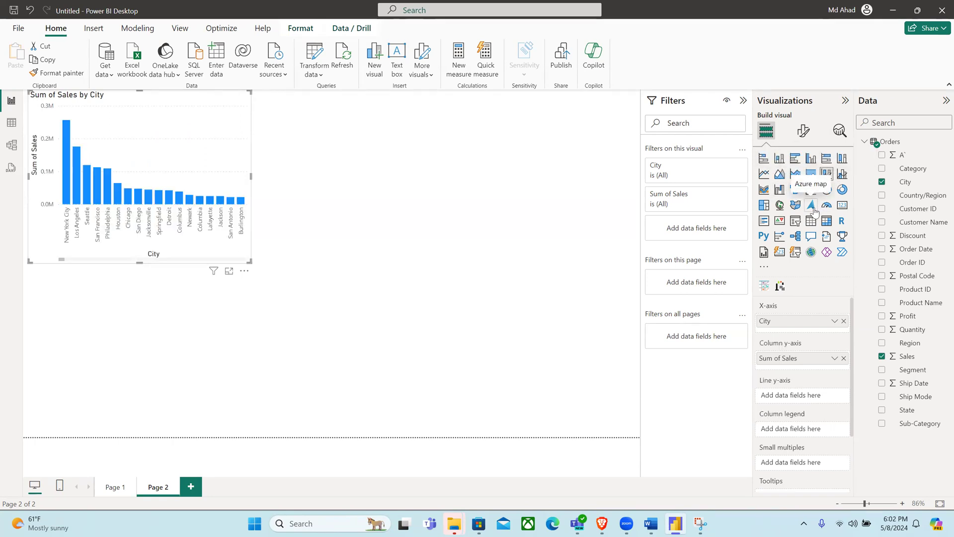
Step: Try the sales-by-city visual as an Azure map, gauge, table and decomposition tree
{"action": "left_click", "coordinate": [813, 209]}
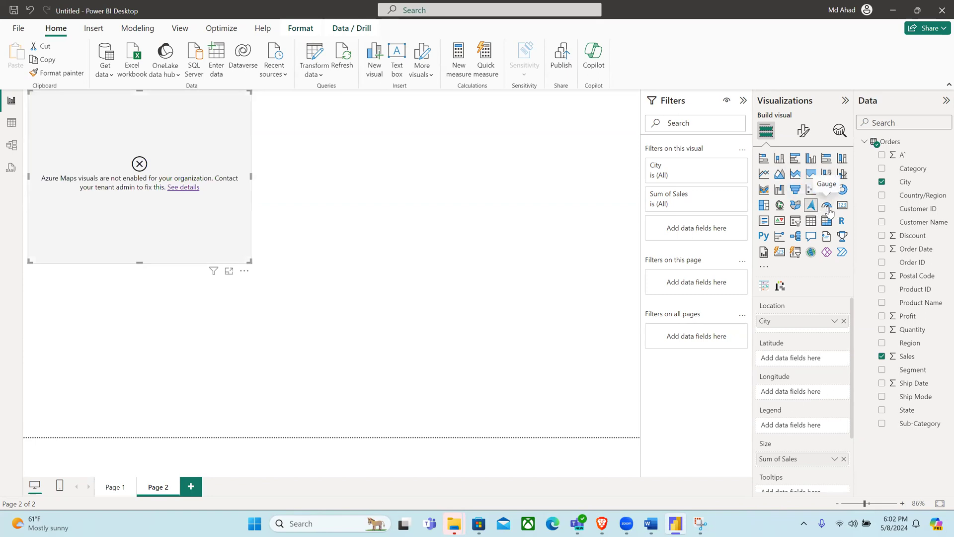
{"action": "left_click", "coordinate": [826, 209]}
{"action": "left_click", "coordinate": [810, 220]}
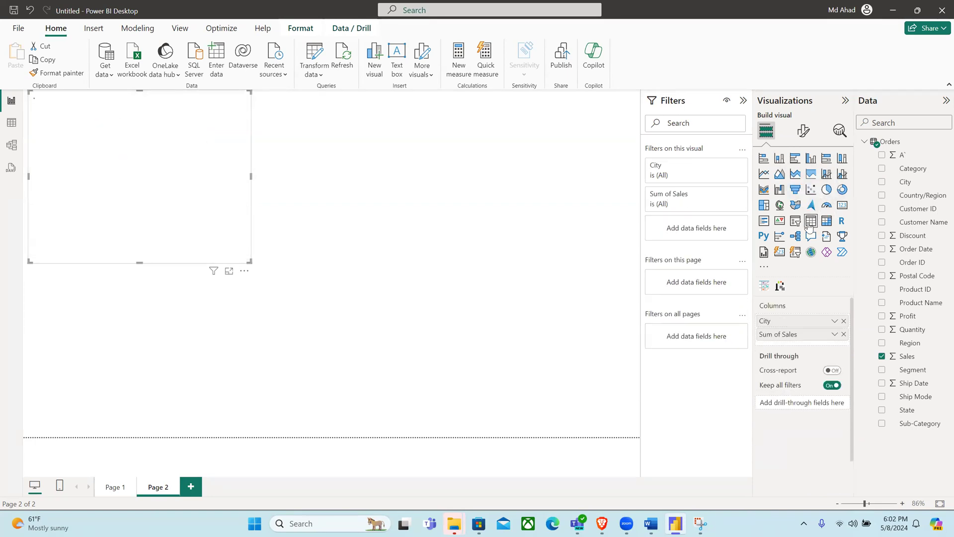
{"action": "left_click", "coordinate": [795, 237]}
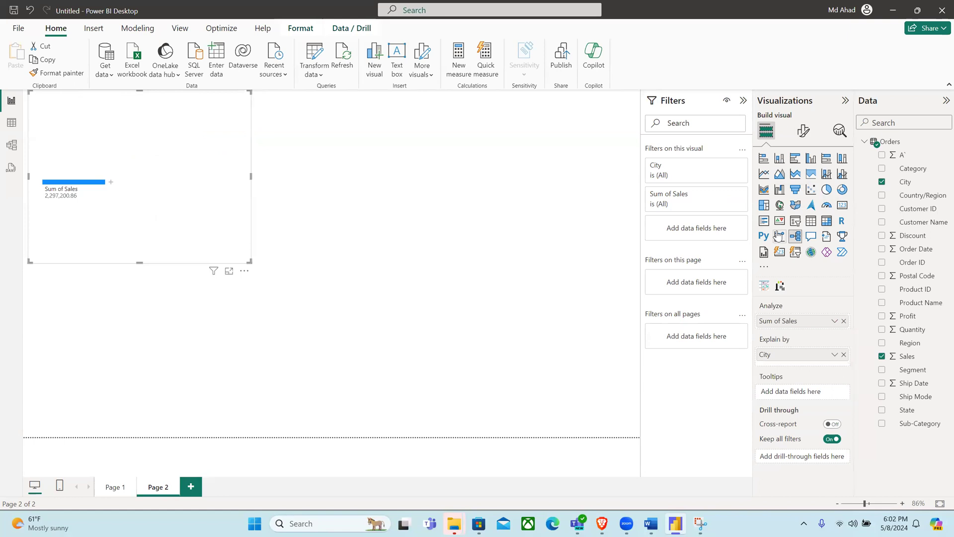
Step: Switch the sales-by-city visual to a KPI, a multi-row card and finally a Python visual
{"action": "left_click", "coordinate": [780, 220]}
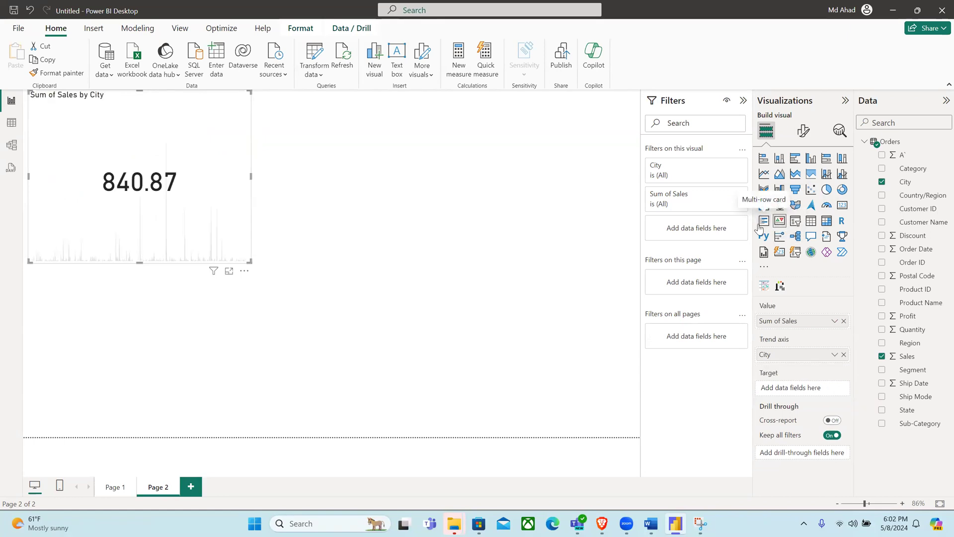
{"action": "left_click", "coordinate": [762, 224]}
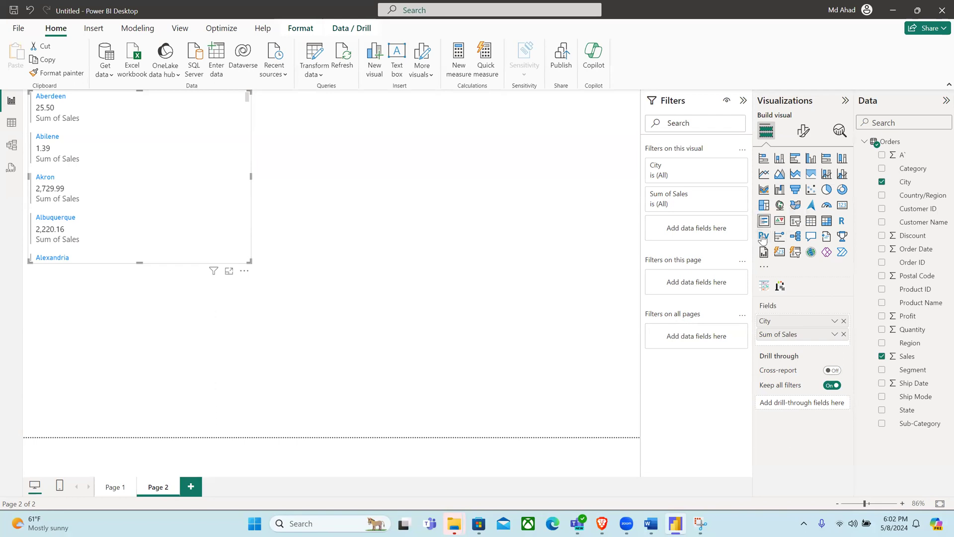
{"action": "left_click", "coordinate": [764, 236]}
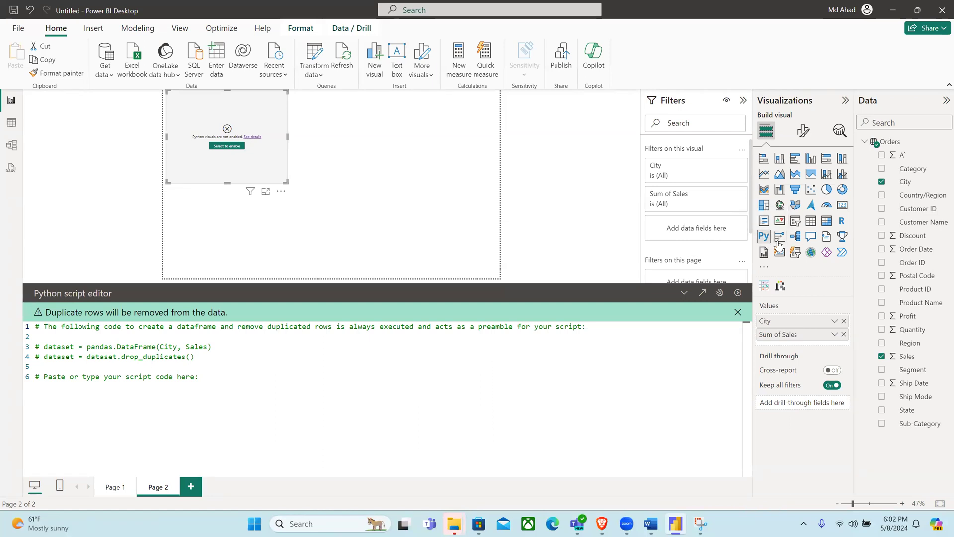
Step: Try the sales-by-city visual as key influencers, a decomposition tree and a narrative
{"action": "left_click", "coordinate": [779, 238]}
{"action": "left_click", "coordinate": [795, 236]}
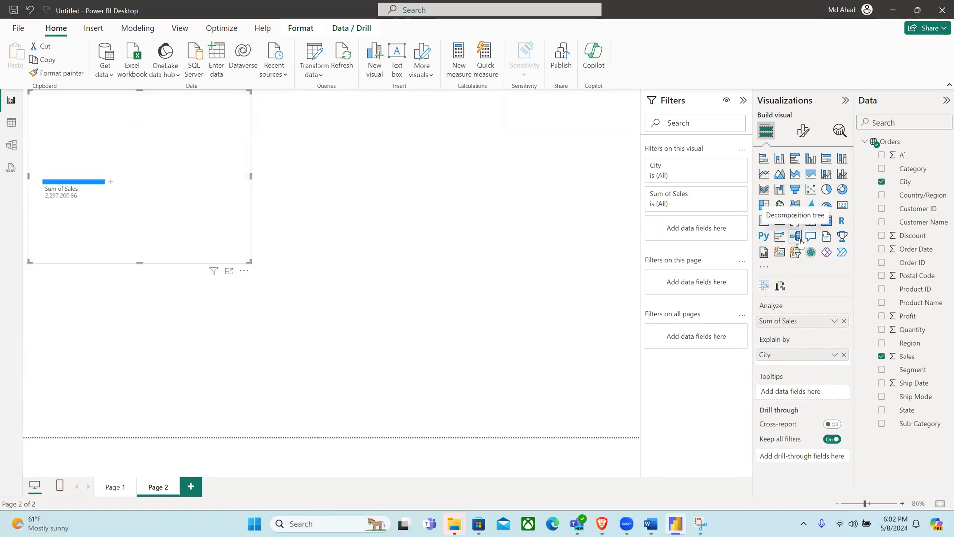
{"action": "left_click", "coordinate": [824, 238]}
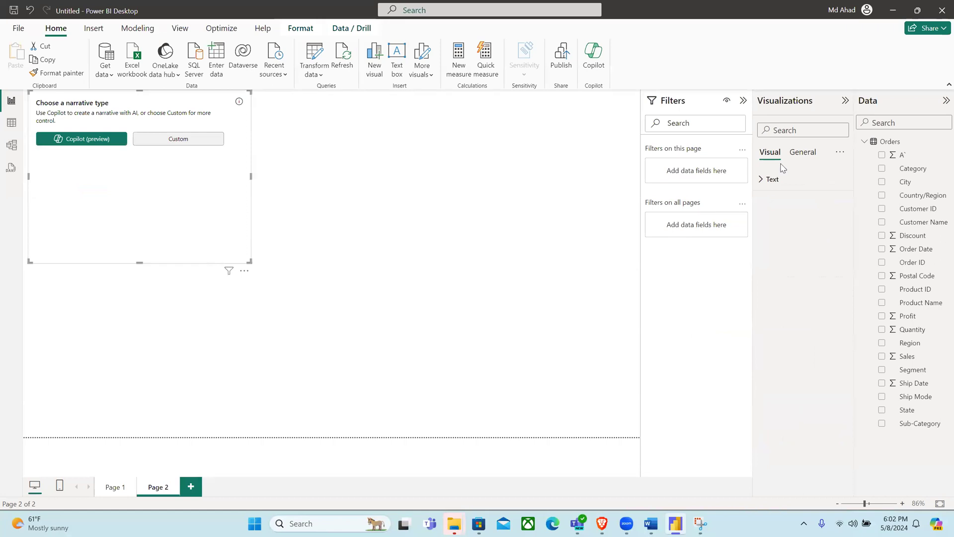
Step: Check the narrative visual's format options and undo the last two visual type changes
{"action": "left_click", "coordinate": [797, 155]}
{"action": "left_click", "coordinate": [768, 158]}
{"action": "left_click", "coordinate": [879, 197]}
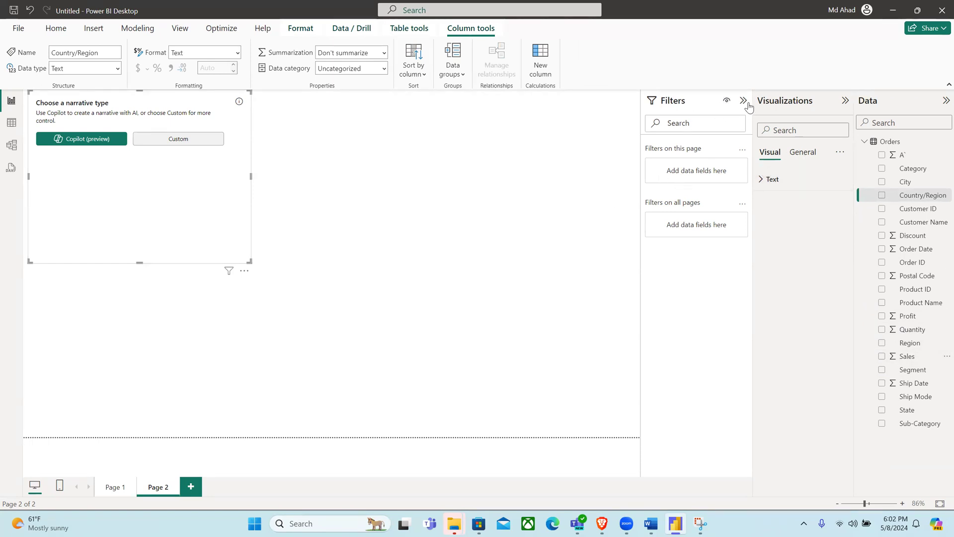
{"action": "left_click", "coordinate": [30, 11]}
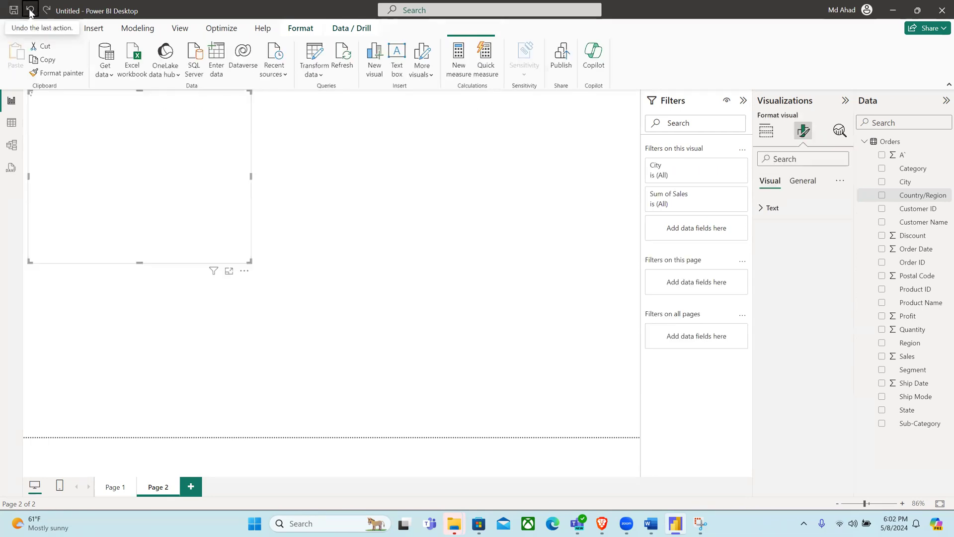
{"action": "left_click", "coordinate": [30, 11]}
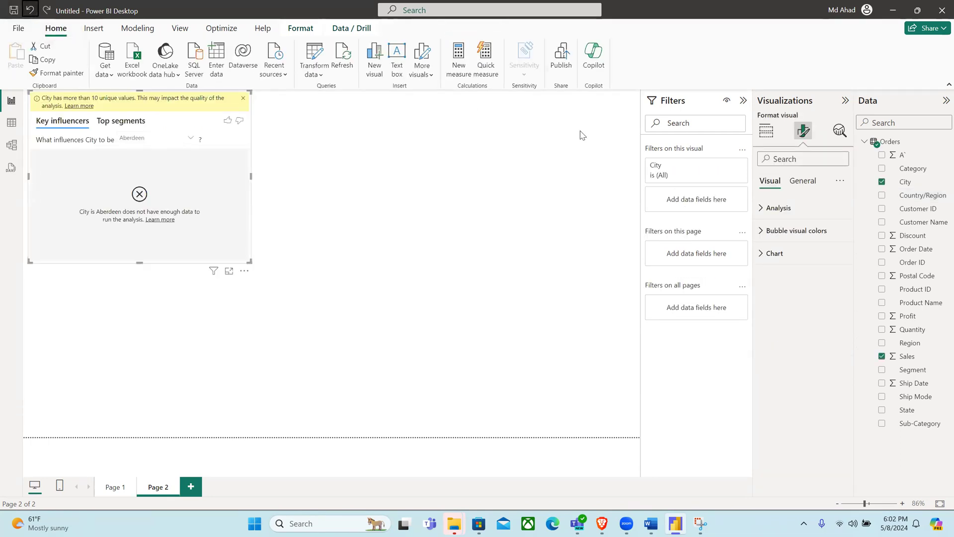
Step: Look through the key influencers visual's analysis, bubble color and general formatting options
{"action": "left_click", "coordinate": [778, 208]}
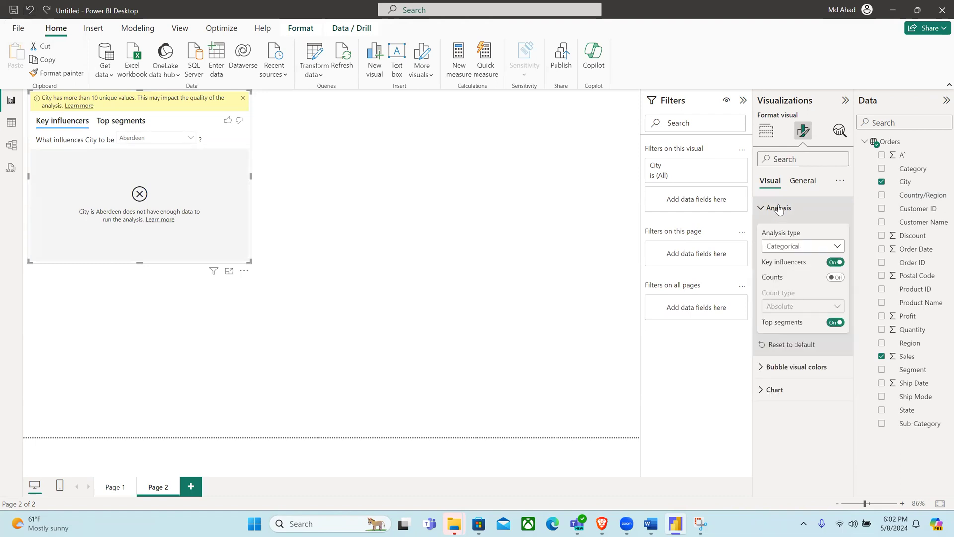
{"action": "left_click", "coordinate": [790, 368]}
{"action": "scroll", "coordinate": [833, 436], "scroll_direction": "down", "scroll_amount": 3}
{"action": "scroll", "coordinate": [834, 436], "scroll_direction": "up", "scroll_amount": 3}
{"action": "left_click", "coordinate": [800, 183]}
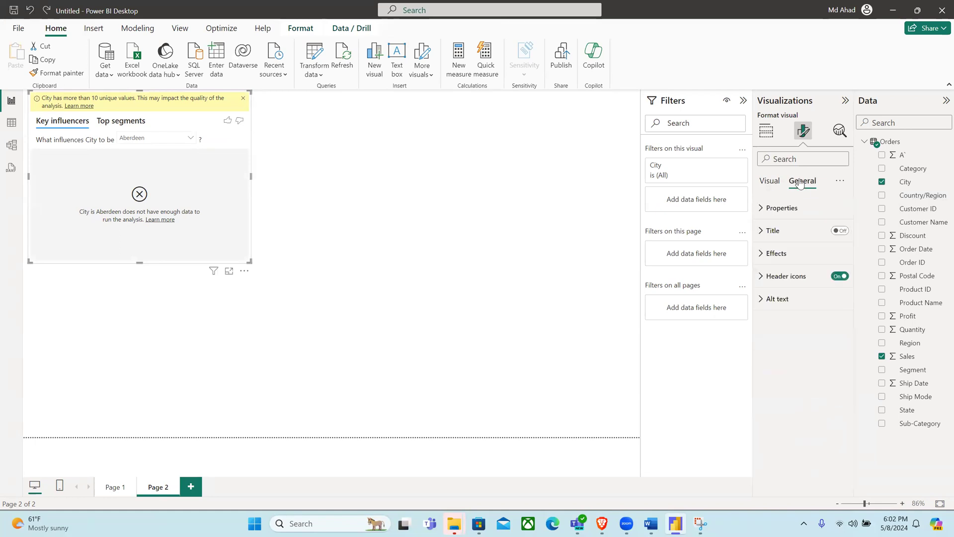
{"action": "left_click", "coordinate": [767, 131]}
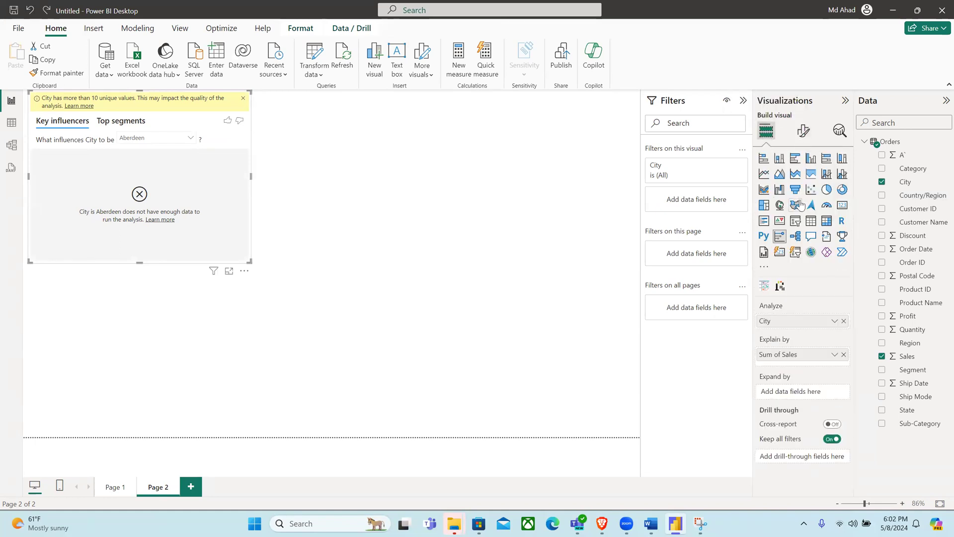
Step: Switch the sales-by-city visual to a 100% stacked area chart and finally to an area chart
{"action": "left_click", "coordinate": [811, 173]}
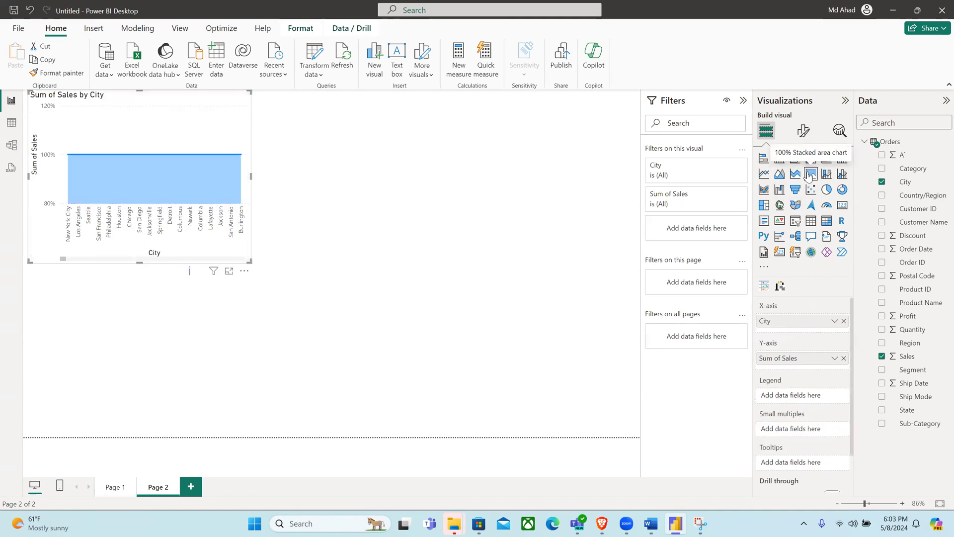
{"action": "left_click", "coordinate": [780, 174]}
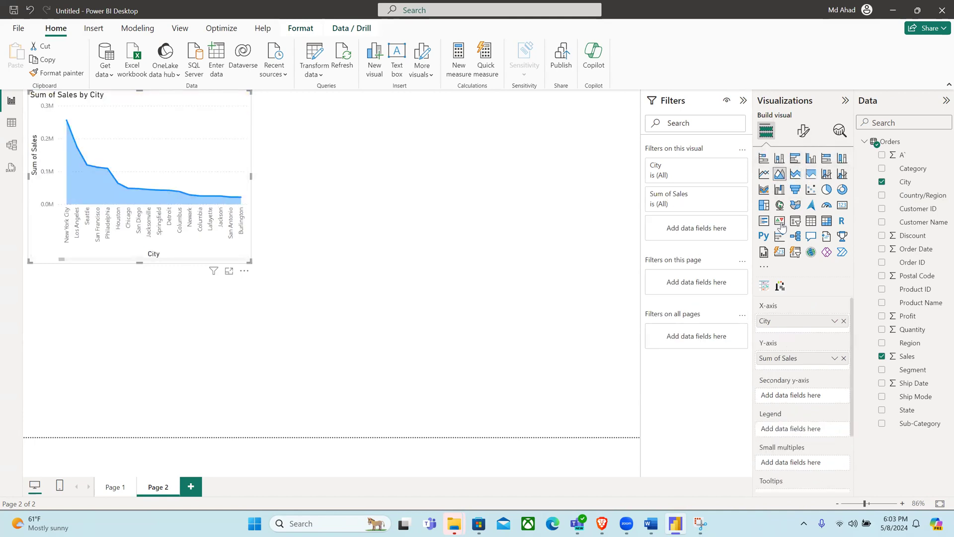
{"action": "scroll", "coordinate": [774, 357], "scroll_direction": "down", "scroll_amount": 2}
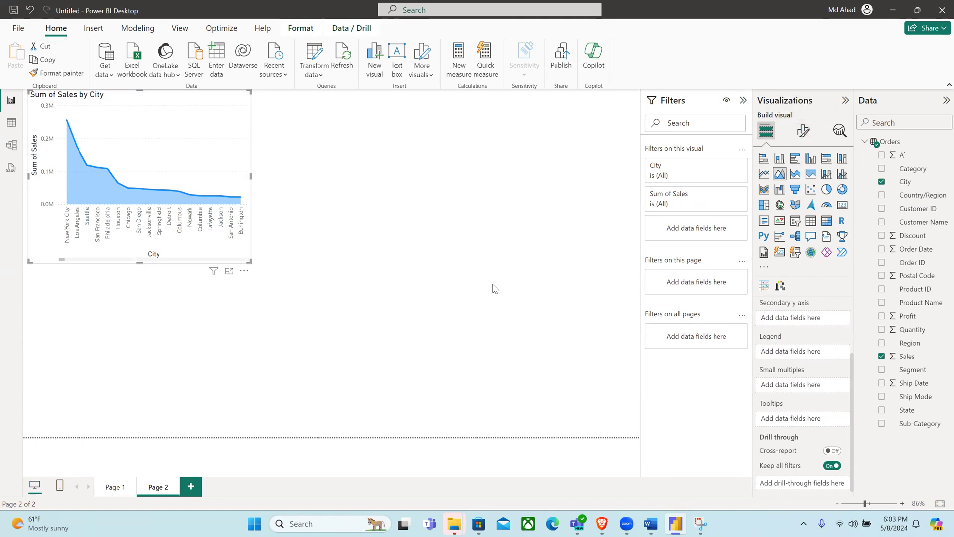
Step: On Page 1, examine the constant line and error bar analytics options for the profit-by-region chart
{"action": "left_click", "coordinate": [114, 493]}
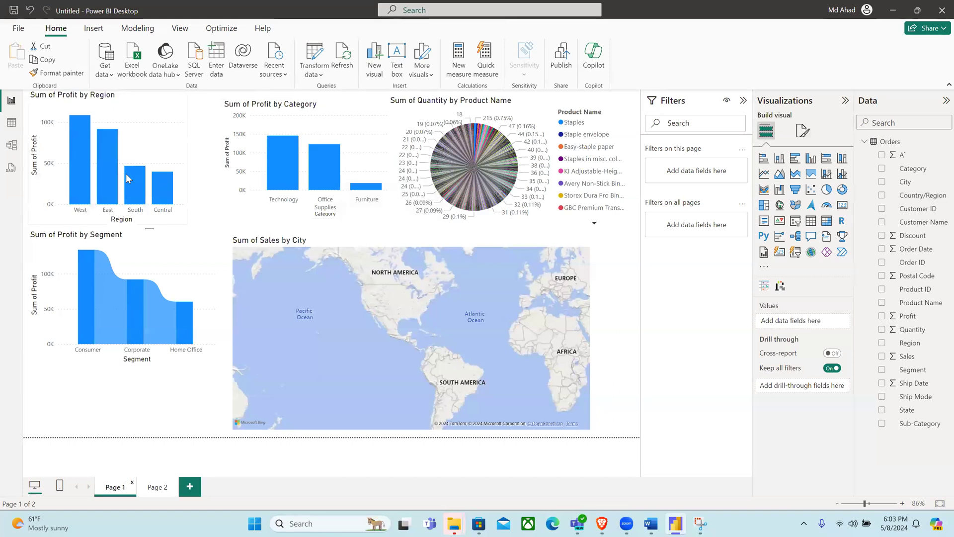
{"action": "left_click", "coordinate": [133, 104]}
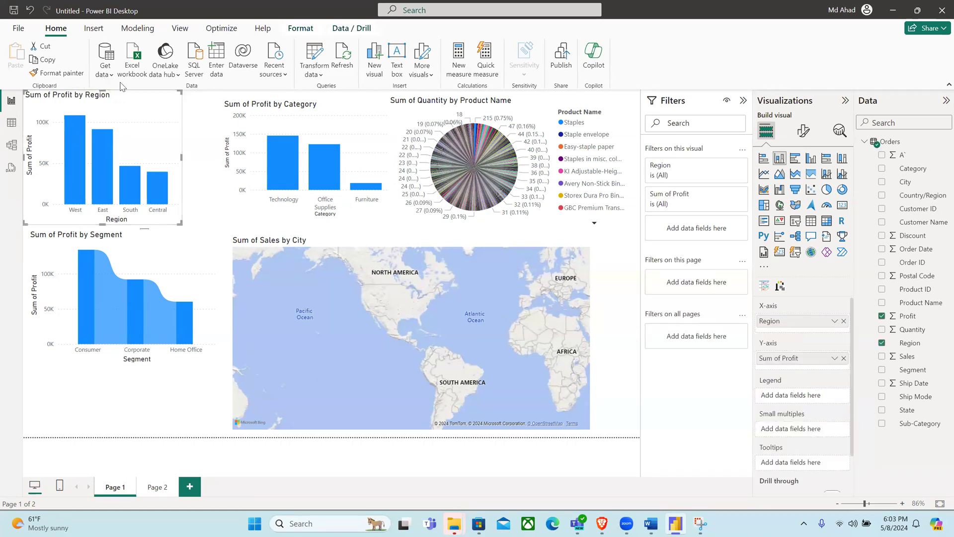
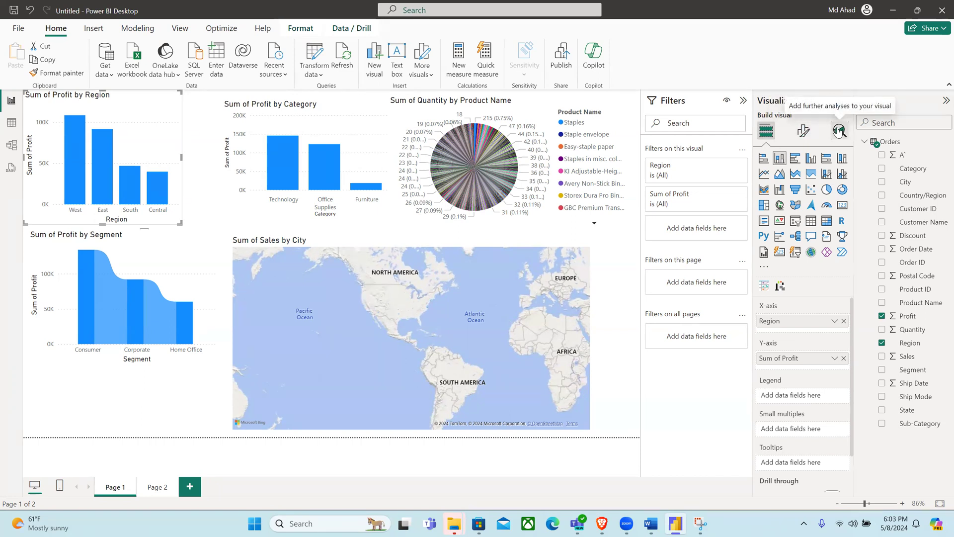
{"action": "left_click", "coordinate": [839, 131]}
{"action": "left_click", "coordinate": [803, 184]}
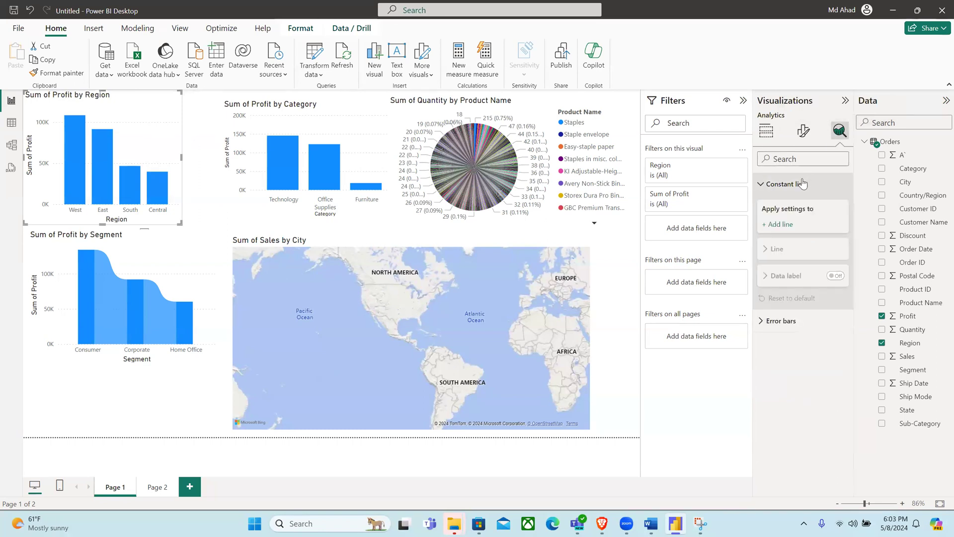
{"action": "left_click", "coordinate": [776, 185]}
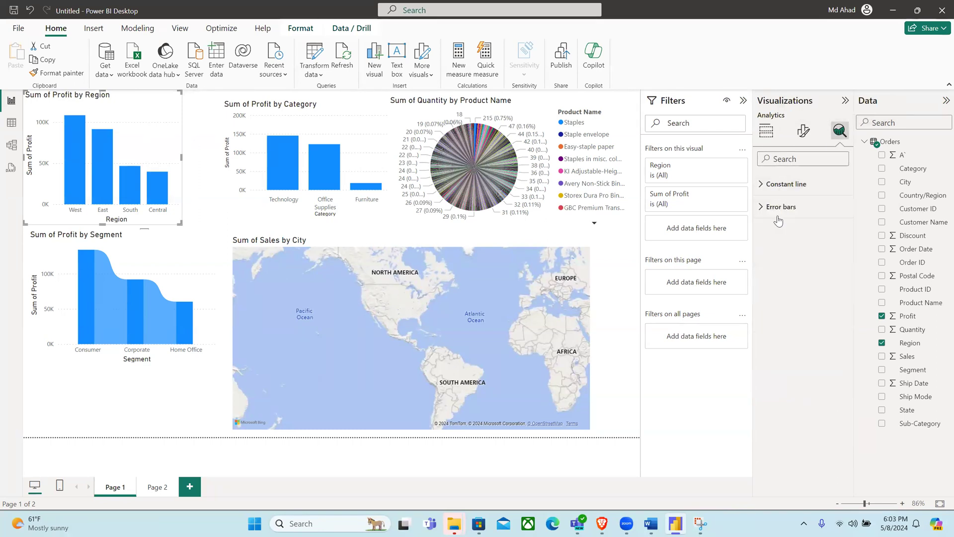
{"action": "left_click", "coordinate": [780, 210]}
{"action": "left_click", "coordinate": [780, 210]}
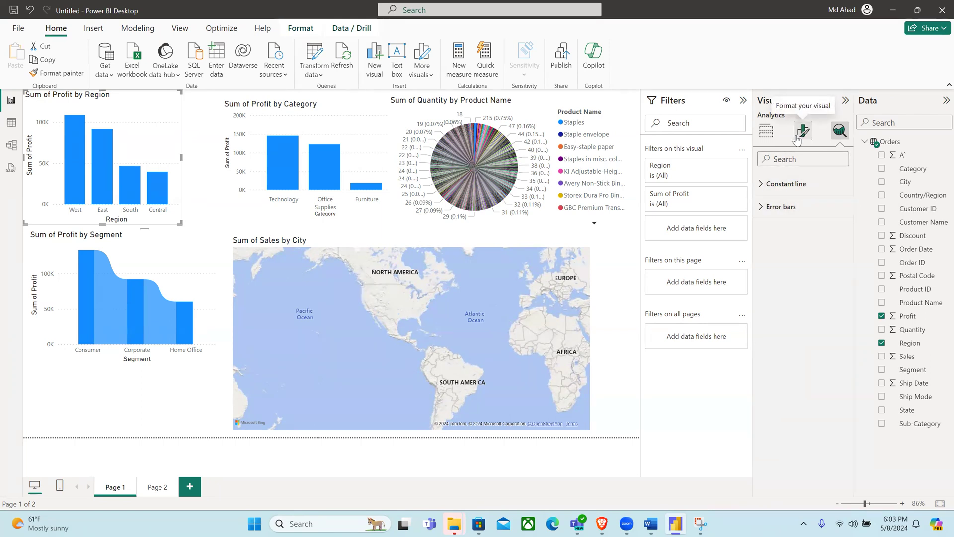
Step: Set the X-axis values' color to dark purple in the profit-by-region chart
{"action": "left_click", "coordinate": [801, 132]}
{"action": "left_click", "coordinate": [778, 209]}
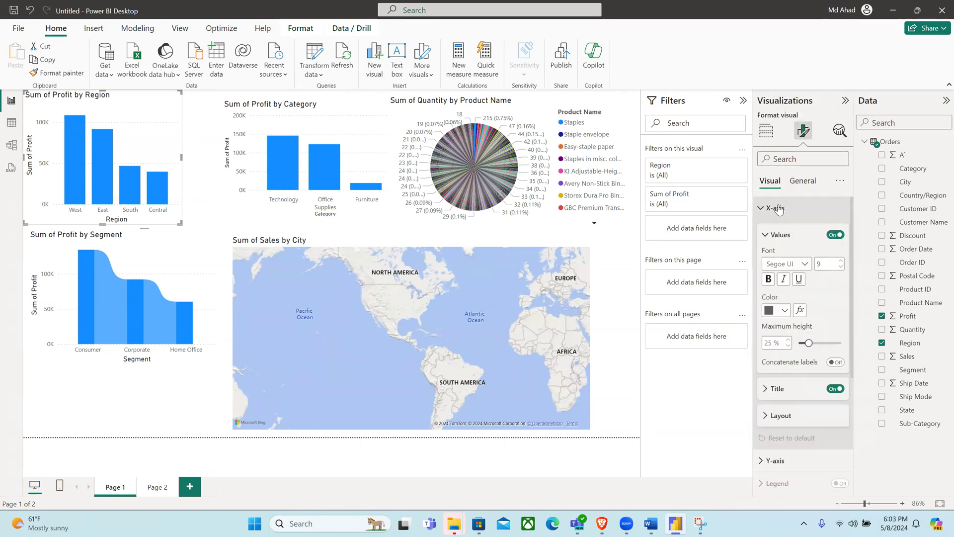
{"action": "left_click", "coordinate": [786, 311]}
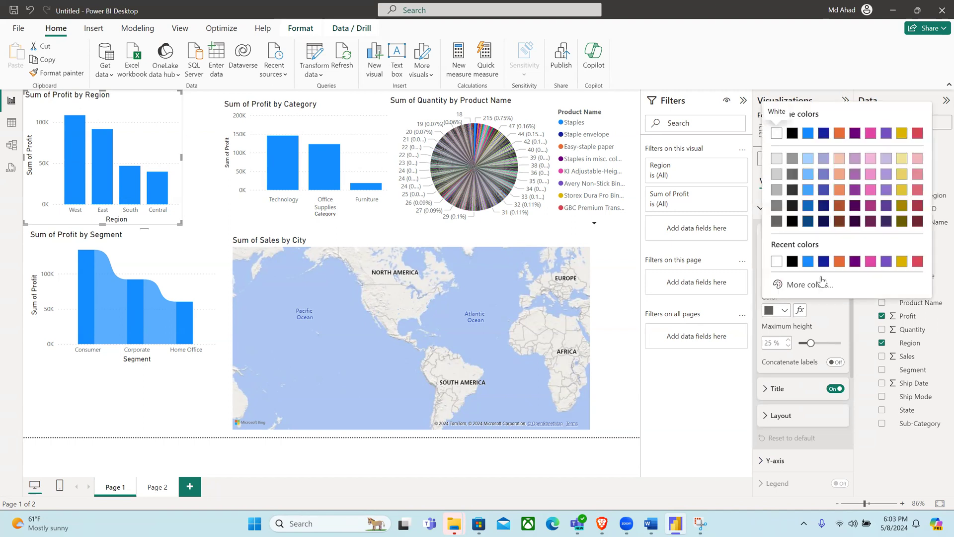
{"action": "left_click", "coordinate": [855, 261]}
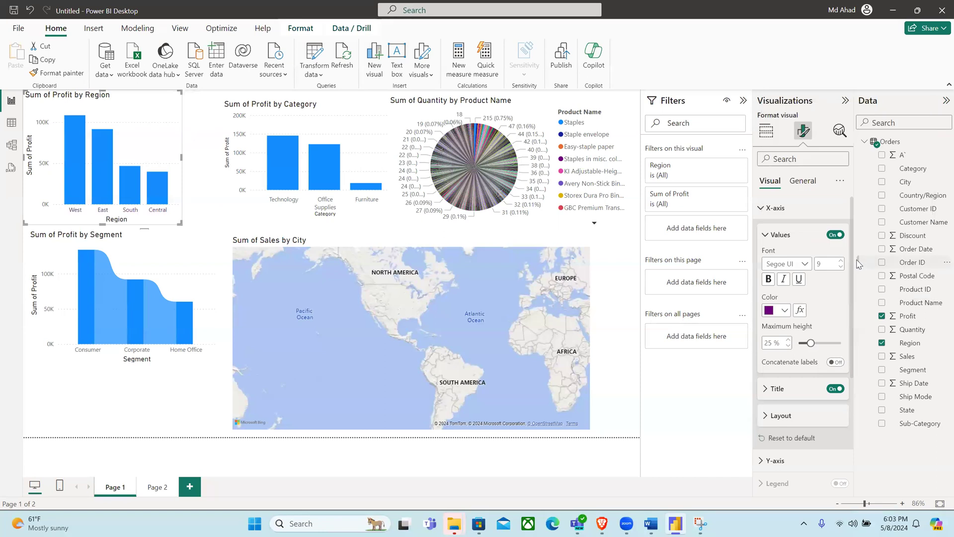
Step: Look through the X-axis title and layout settings and the Y-axis range settings of the profit-by-region chart
{"action": "scroll", "coordinate": [795, 318], "scroll_direction": "down", "scroll_amount": 5}
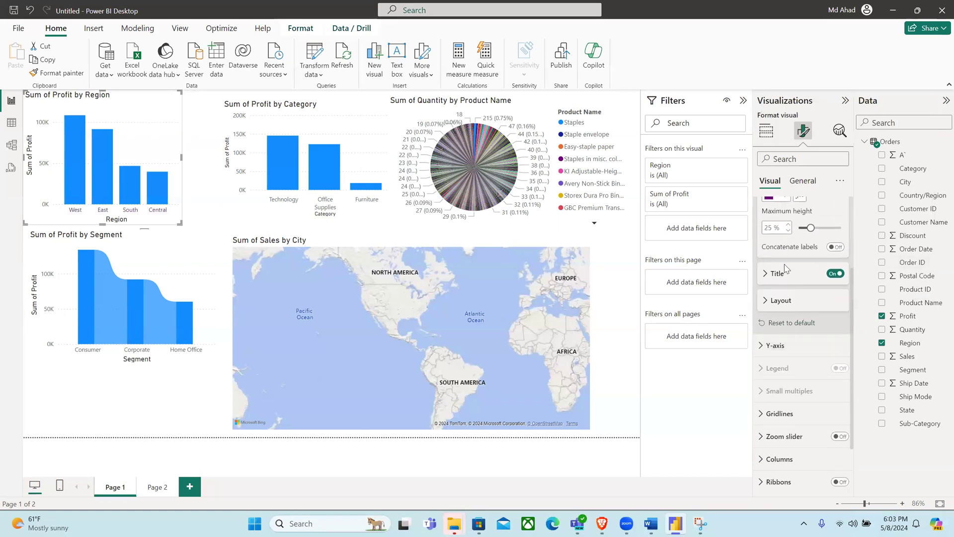
{"action": "left_click", "coordinate": [783, 277]}
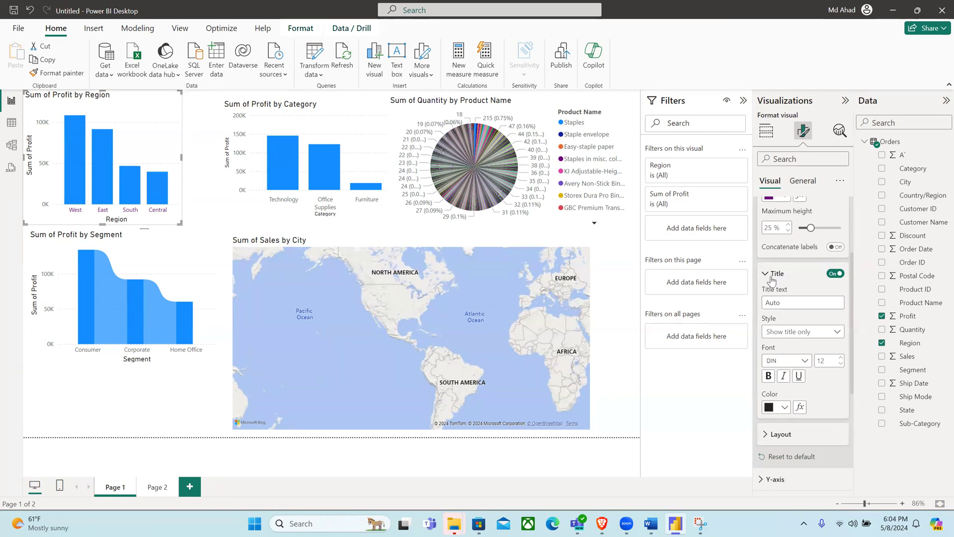
{"action": "left_click", "coordinate": [773, 277]}
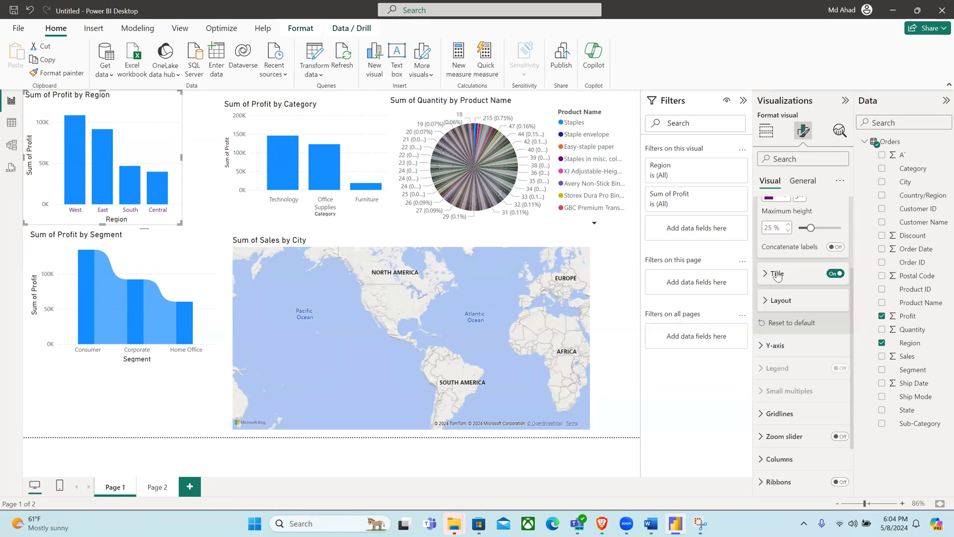
{"action": "left_click", "coordinate": [778, 276]}
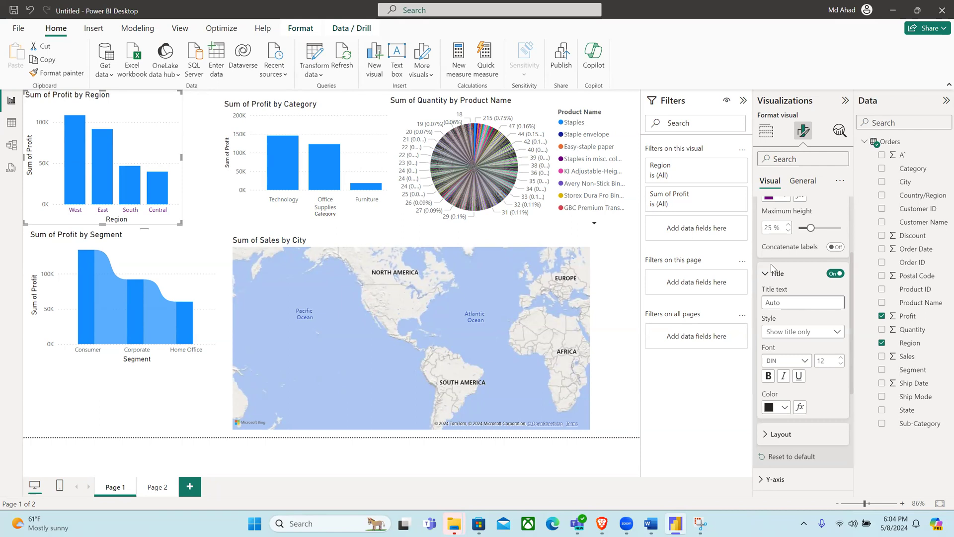
{"action": "left_click", "coordinate": [774, 275]}
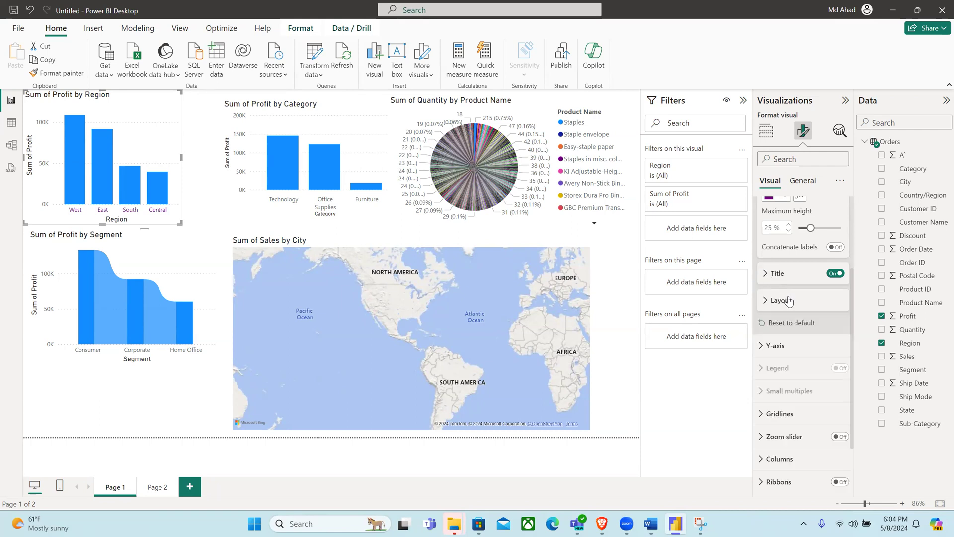
{"action": "scroll", "coordinate": [789, 301], "scroll_direction": "down", "scroll_amount": 1}
{"action": "left_click", "coordinate": [775, 313]}
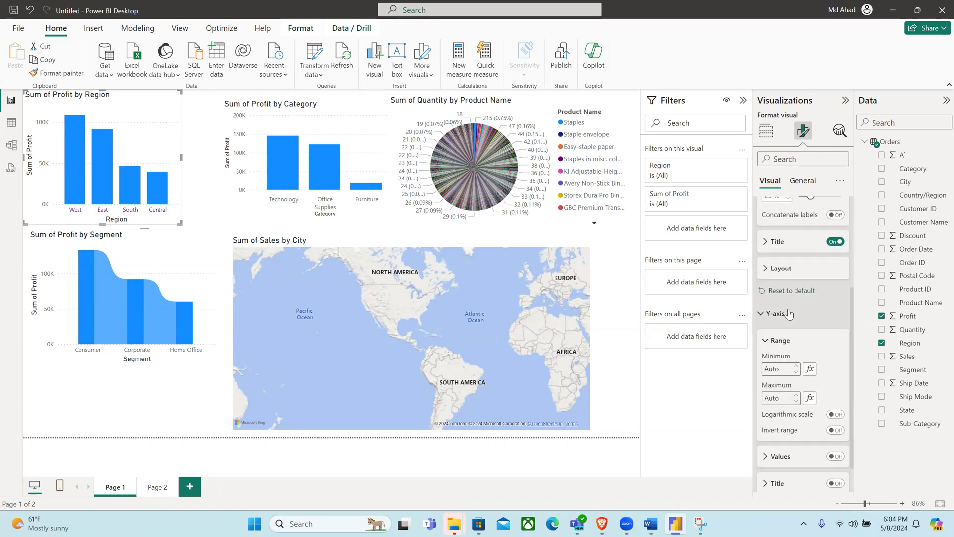
{"action": "scroll", "coordinate": [794, 375], "scroll_direction": "down", "scroll_amount": 1}
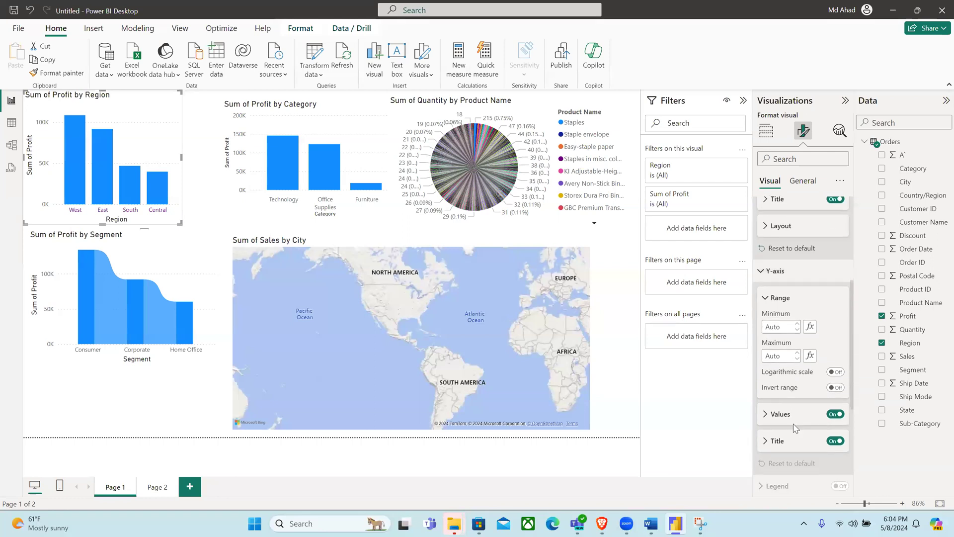
{"action": "scroll", "coordinate": [788, 337], "scroll_direction": "up", "scroll_amount": 2}
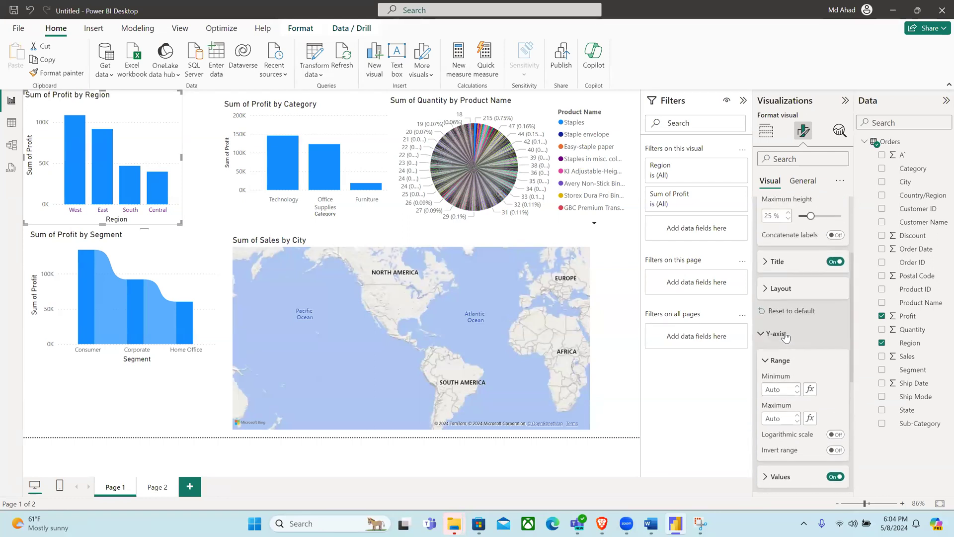
{"action": "left_click", "coordinate": [781, 289]}
{"action": "scroll", "coordinate": [800, 369], "scroll_direction": "down", "scroll_amount": 3}
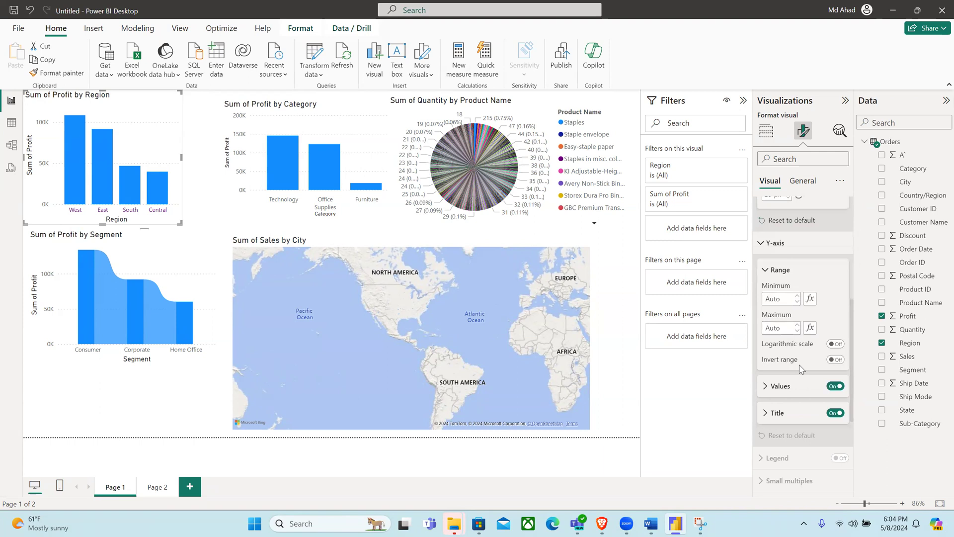
Step: Set the profit-by-region chart's Y-axis values to the same dark purple as the X-axis values
{"action": "left_click", "coordinate": [787, 388]}
{"action": "scroll", "coordinate": [785, 348], "scroll_direction": "down", "scroll_amount": 2}
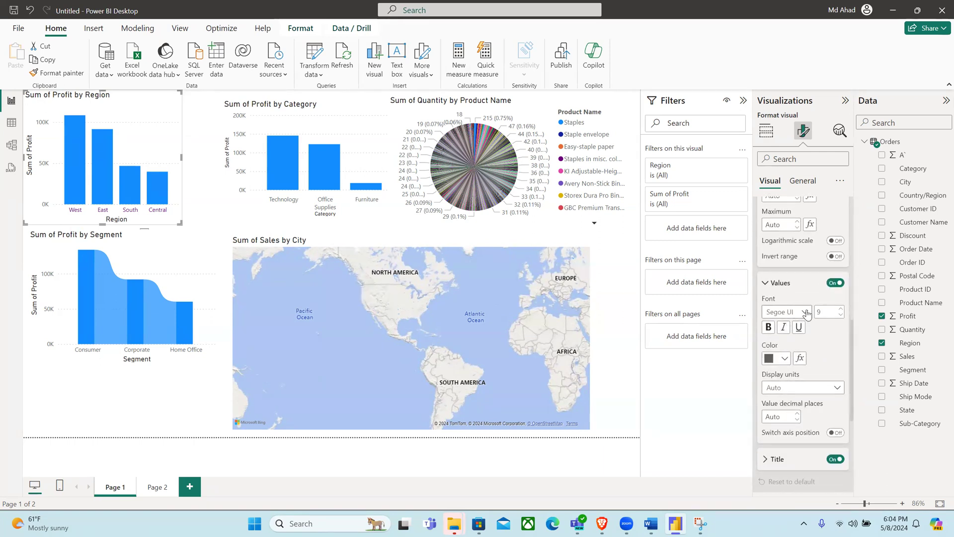
{"action": "left_click", "coordinate": [785, 359]}
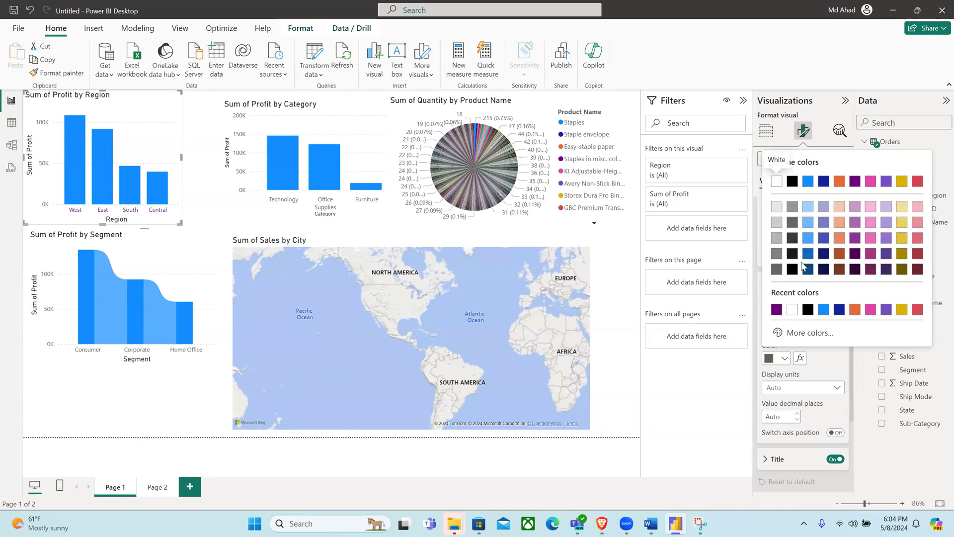
{"action": "left_click", "coordinate": [776, 309]}
Step: Set the column color of the profit-by-region chart to light orange
{"action": "scroll", "coordinate": [817, 424], "scroll_direction": "down", "scroll_amount": 3}
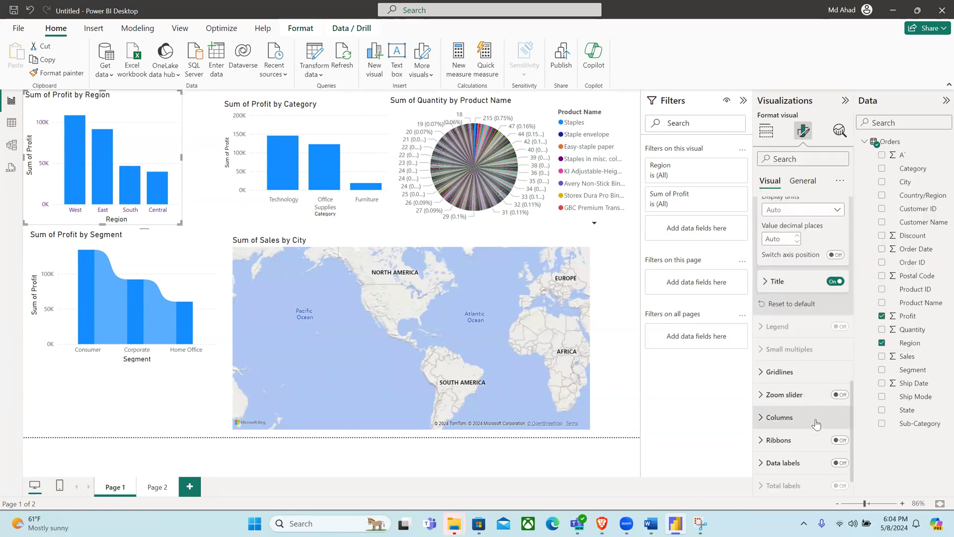
{"action": "scroll", "coordinate": [816, 423], "scroll_direction": "down", "scroll_amount": 1}
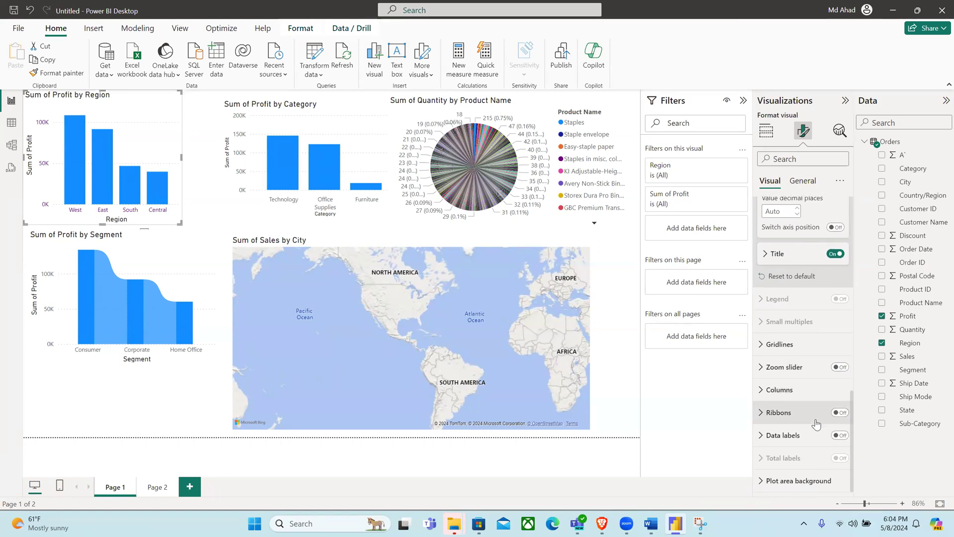
{"action": "left_click", "coordinate": [795, 352]}
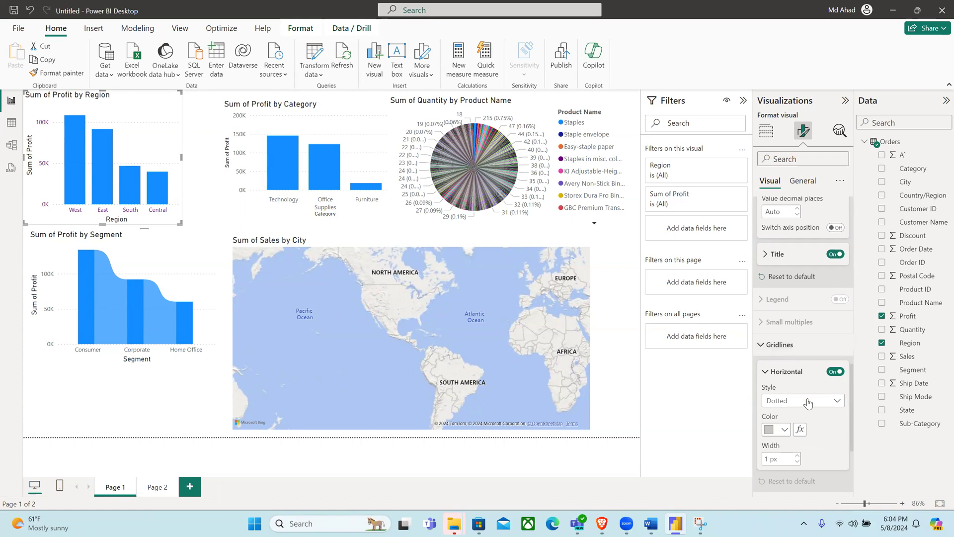
{"action": "left_click", "coordinate": [790, 355]}
{"action": "left_click", "coordinate": [790, 389]}
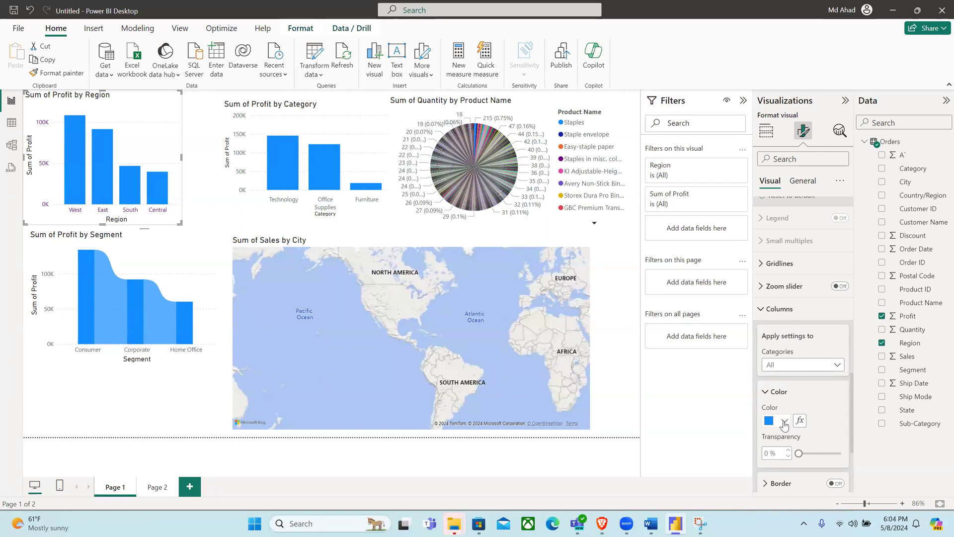
{"action": "left_click", "coordinate": [784, 423]}
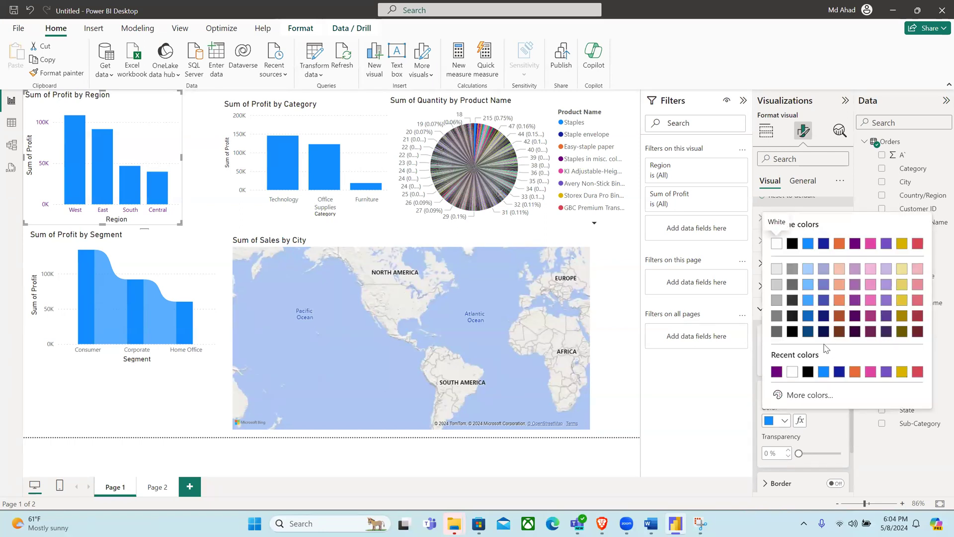
{"action": "left_click", "coordinate": [838, 302]}
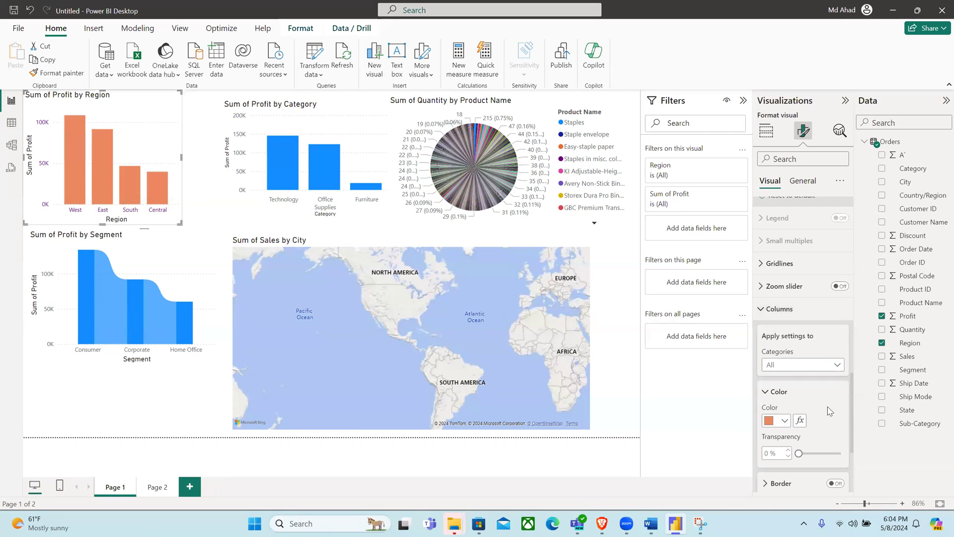
Step: Look through the column layout, data label and plot area background settings of the profit-by-region chart, without adding a background image
{"action": "scroll", "coordinate": [828, 411], "scroll_direction": "down", "scroll_amount": 3}
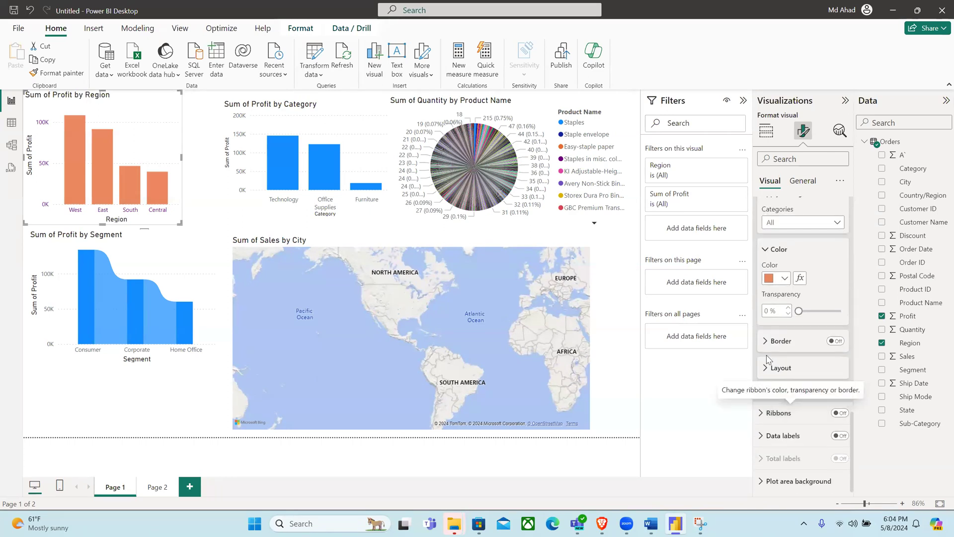
{"action": "left_click", "coordinate": [777, 369]}
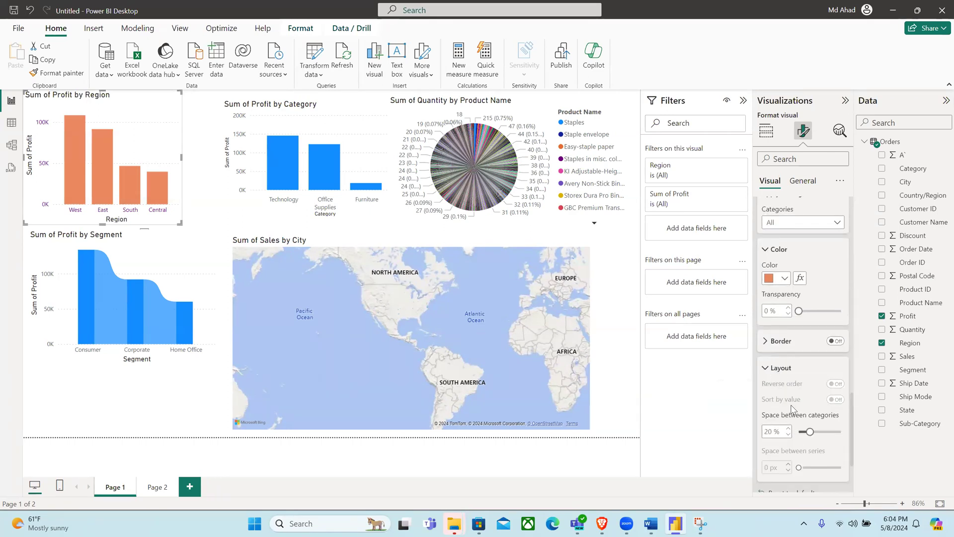
{"action": "scroll", "coordinate": [780, 413], "scroll_direction": "down", "scroll_amount": 2}
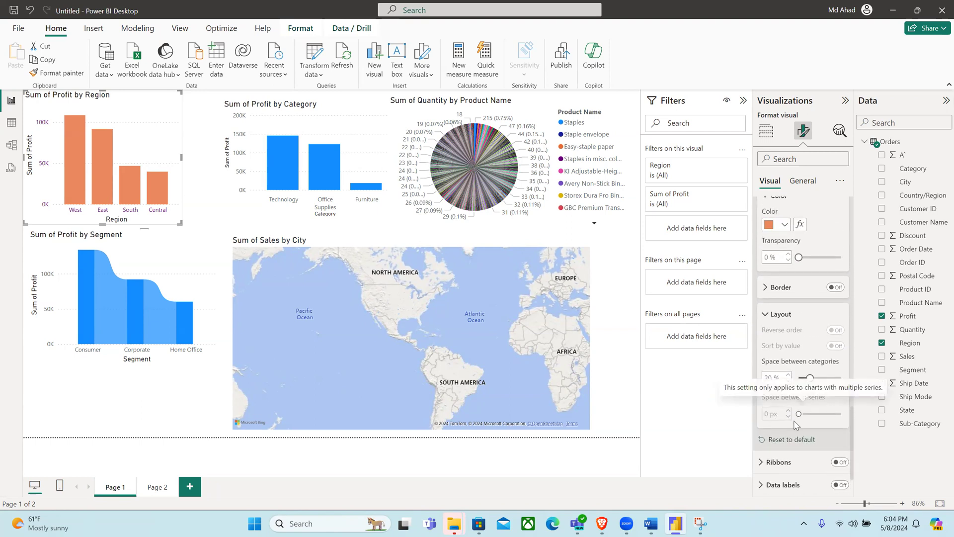
{"action": "scroll", "coordinate": [791, 444], "scroll_direction": "down", "scroll_amount": 2}
{"action": "left_click", "coordinate": [785, 433]}
{"action": "scroll", "coordinate": [786, 436], "scroll_direction": "down", "scroll_amount": 5}
{"action": "scroll", "coordinate": [788, 443], "scroll_direction": "down", "scroll_amount": 4}
{"action": "left_click", "coordinate": [793, 480]}
{"action": "scroll", "coordinate": [791, 473], "scroll_direction": "down", "scroll_amount": 3}
{"action": "left_click", "coordinate": [835, 391]}
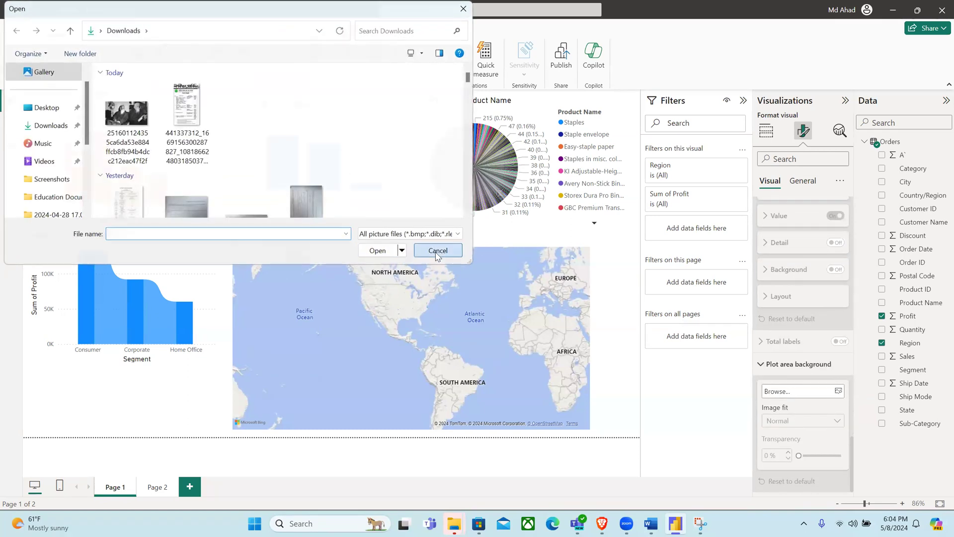
{"action": "left_click", "coordinate": [438, 250]}
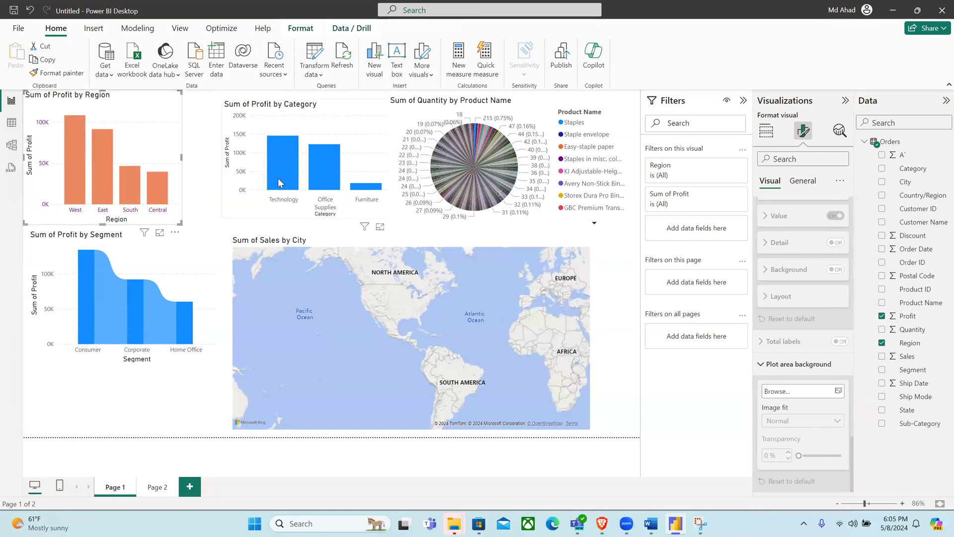
Step: Highlight the East column in the profit-by-region chart, and set the profit-by-category chart's X-axis values to black
{"action": "left_click", "coordinate": [213, 235]}
{"action": "left_click", "coordinate": [102, 148]}
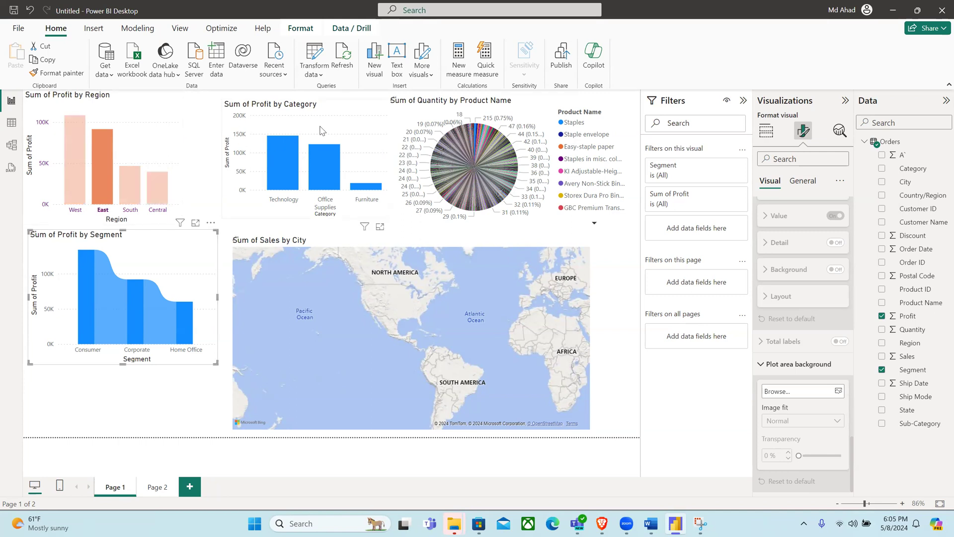
{"action": "left_click", "coordinate": [257, 147]}
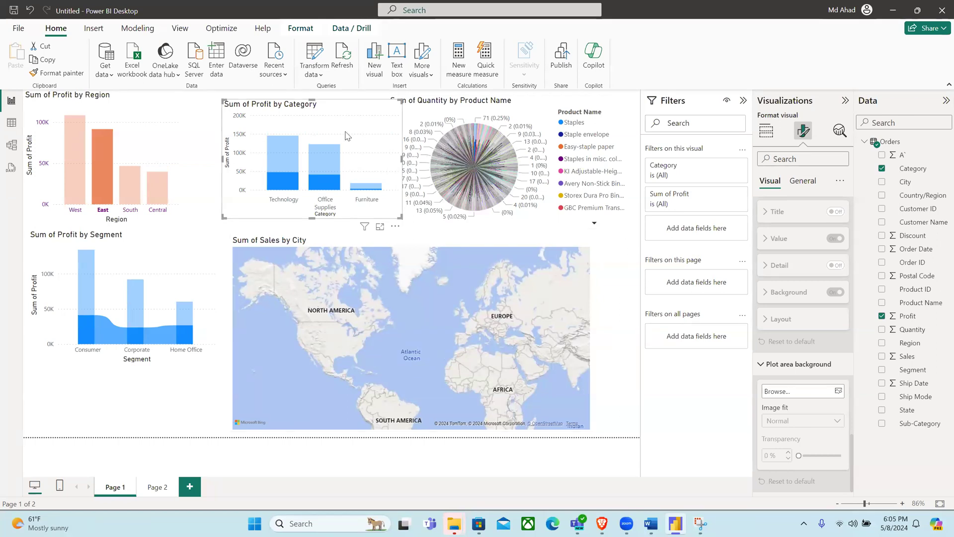
{"action": "left_click", "coordinate": [773, 238]}
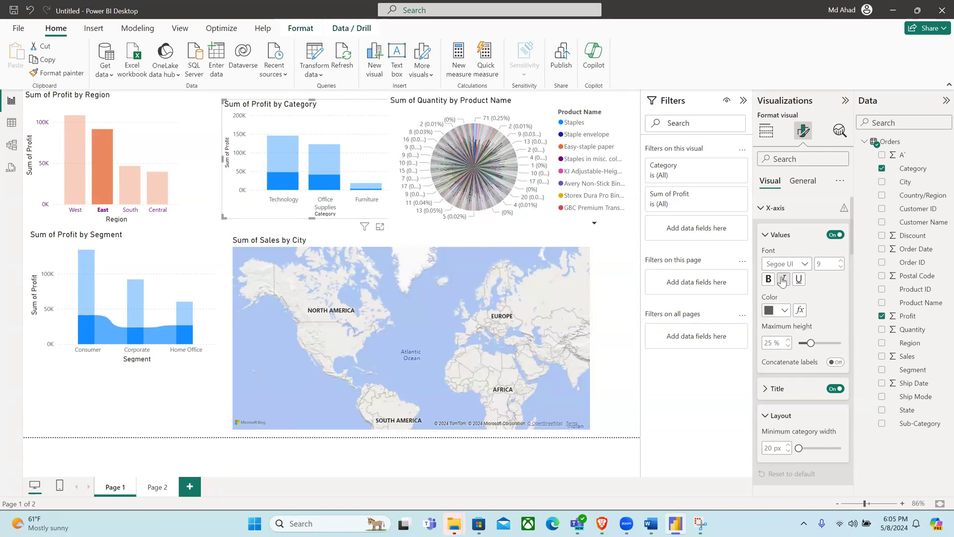
{"action": "left_click", "coordinate": [785, 311]}
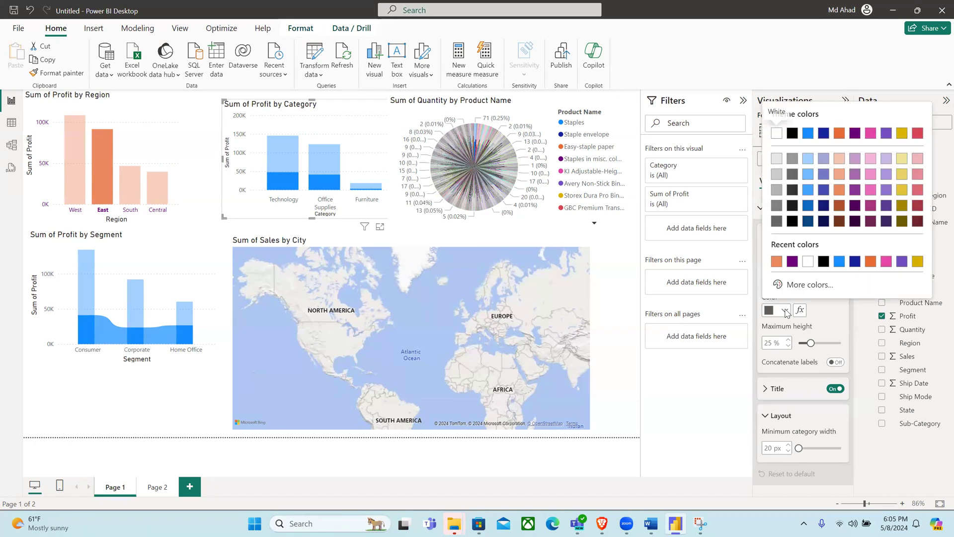
{"action": "left_click", "coordinate": [823, 262]}
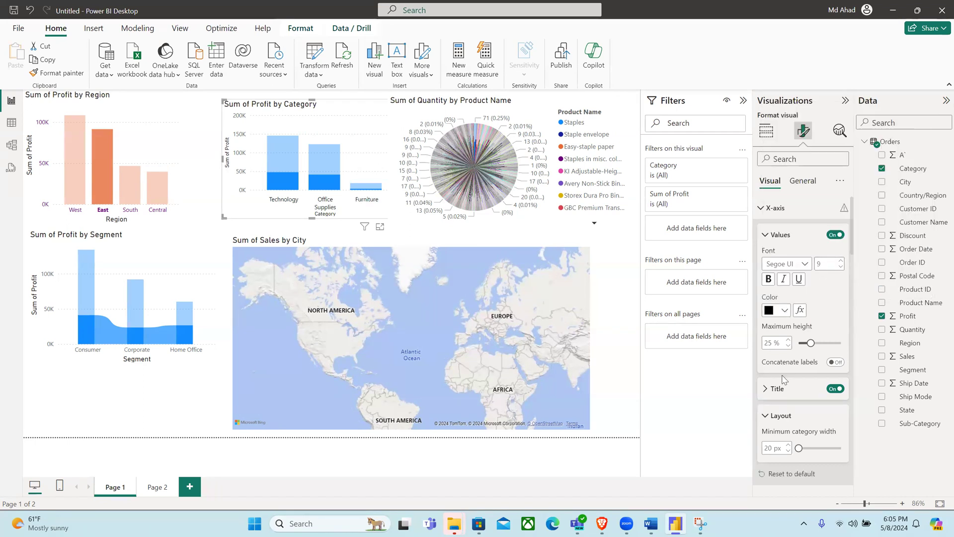
Step: Set the profit-by-category chart's Y-axis values to dark purple, and view their conditional formatting options without applying any rule
{"action": "scroll", "coordinate": [782, 380], "scroll_direction": "down", "scroll_amount": 5}
{"action": "scroll", "coordinate": [782, 380], "scroll_direction": "down", "scroll_amount": 1}
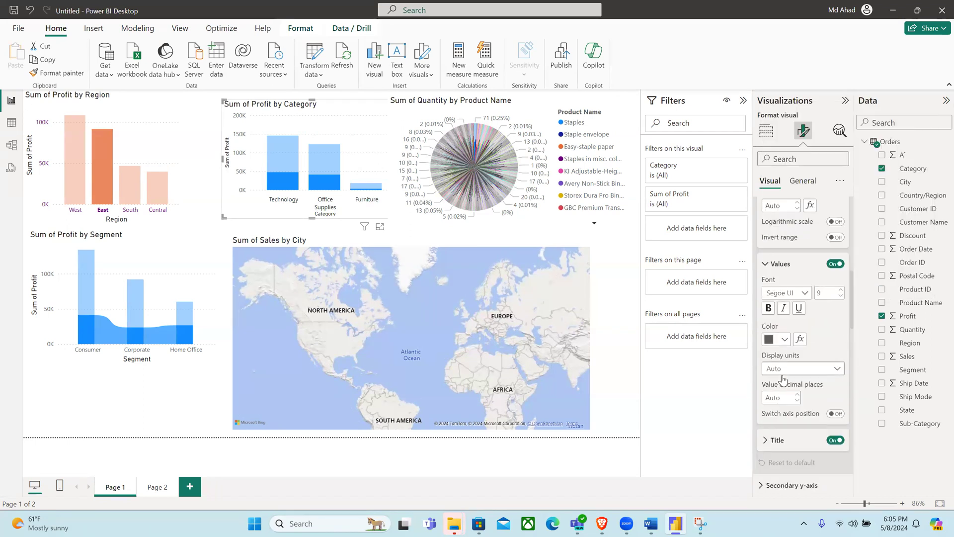
{"action": "left_click", "coordinate": [785, 339]}
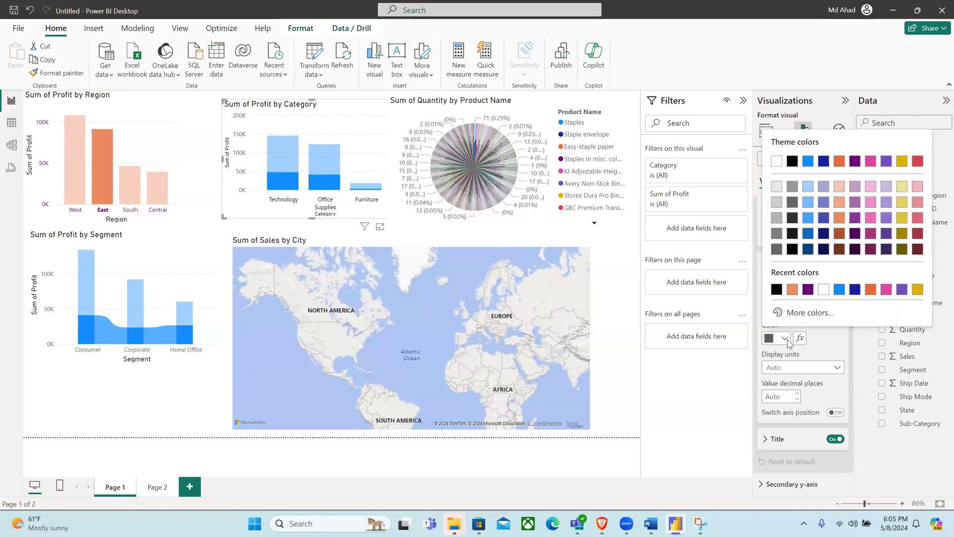
{"action": "left_click", "coordinate": [808, 289]}
{"action": "left_click", "coordinate": [799, 338]}
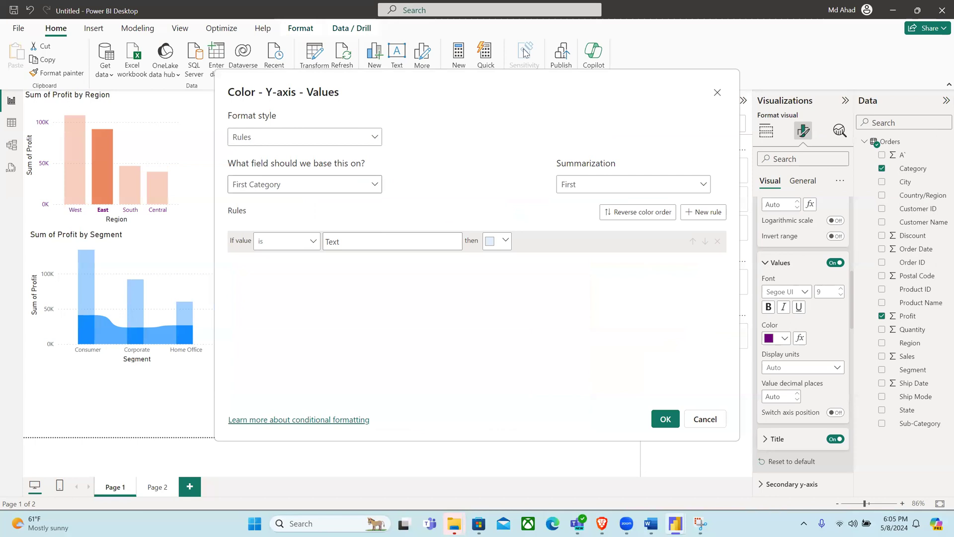
{"action": "left_click", "coordinate": [717, 92]}
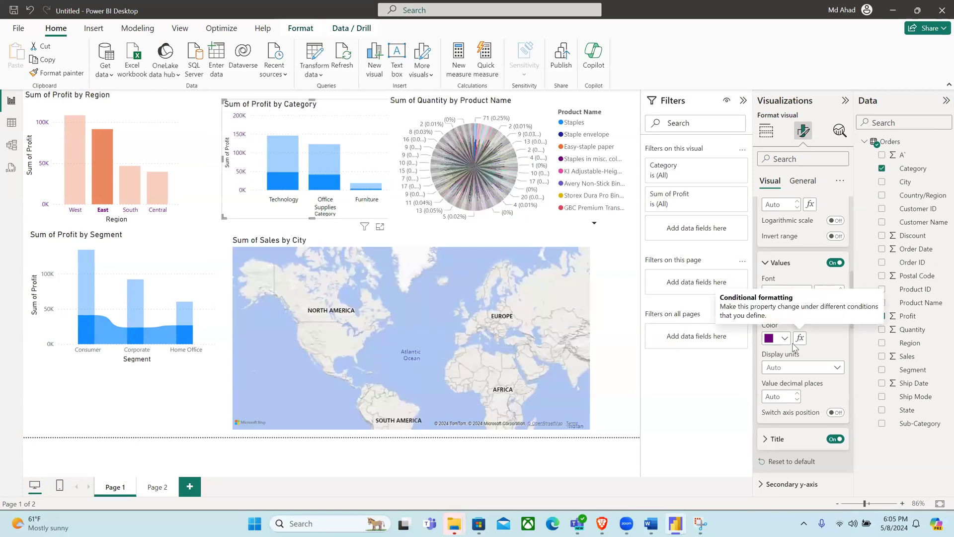
Step: Set the column color of the profit-by-category chart to dark pink
{"action": "scroll", "coordinate": [814, 423], "scroll_direction": "down", "scroll_amount": 1}
{"action": "scroll", "coordinate": [815, 423], "scroll_direction": "down", "scroll_amount": 5}
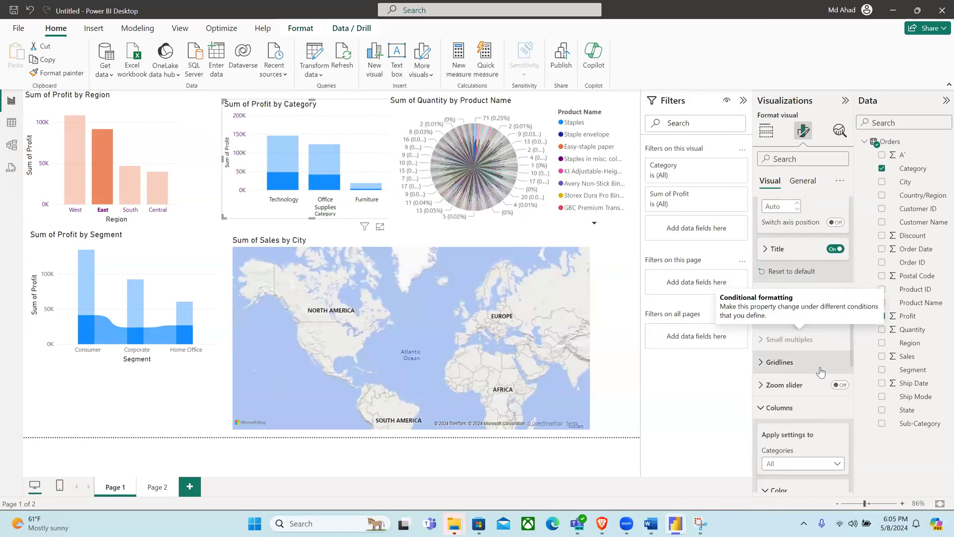
{"action": "left_click", "coordinate": [775, 418]}
{"action": "scroll", "coordinate": [791, 413], "scroll_direction": "down", "scroll_amount": 1}
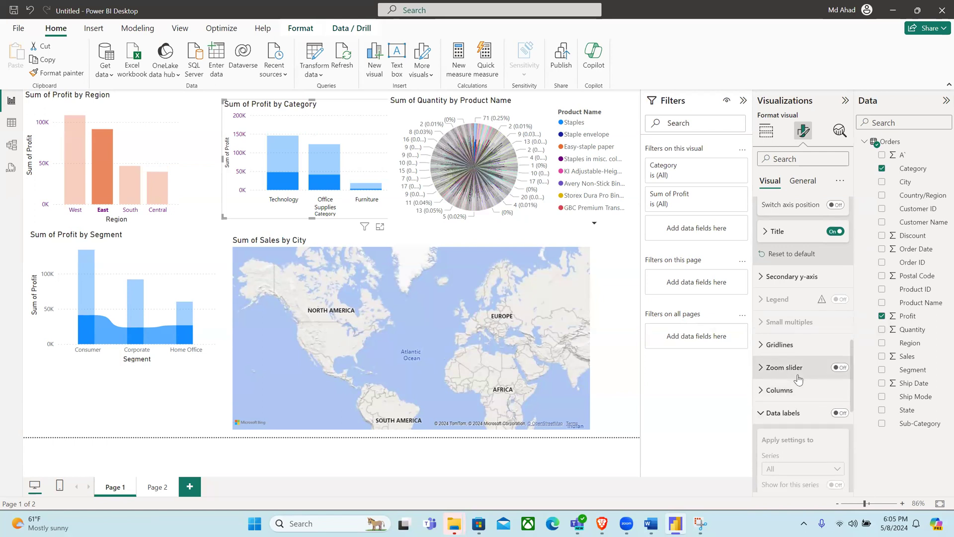
{"action": "left_click", "coordinate": [788, 388]}
{"action": "scroll", "coordinate": [787, 390], "scroll_direction": "down", "scroll_amount": 4}
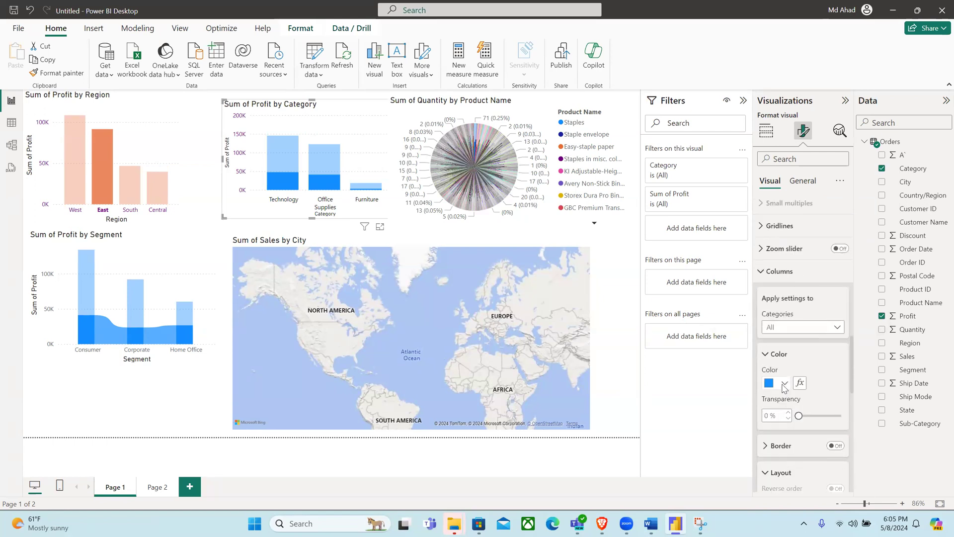
{"action": "left_click", "coordinate": [784, 387]}
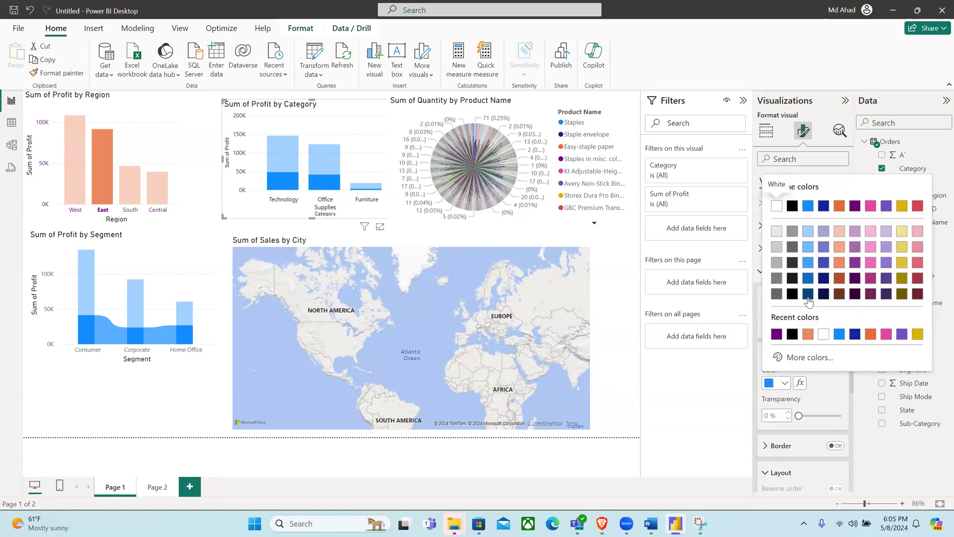
{"action": "left_click", "coordinate": [870, 279]}
{"action": "scroll", "coordinate": [778, 358], "scroll_direction": "down", "scroll_amount": 6}
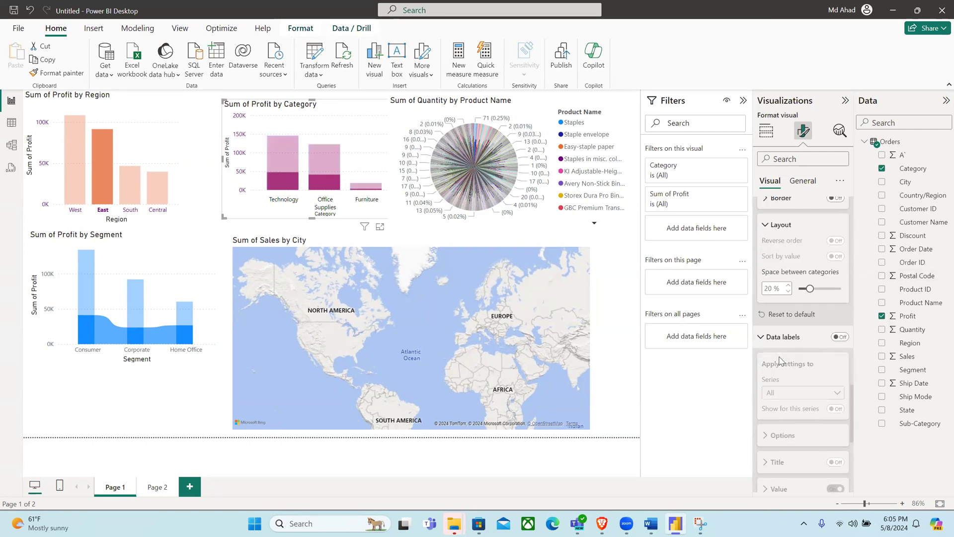
{"action": "scroll", "coordinate": [780, 361], "scroll_direction": "up", "scroll_amount": 5}
{"action": "scroll", "coordinate": [780, 361], "scroll_direction": "up", "scroll_amount": 2}
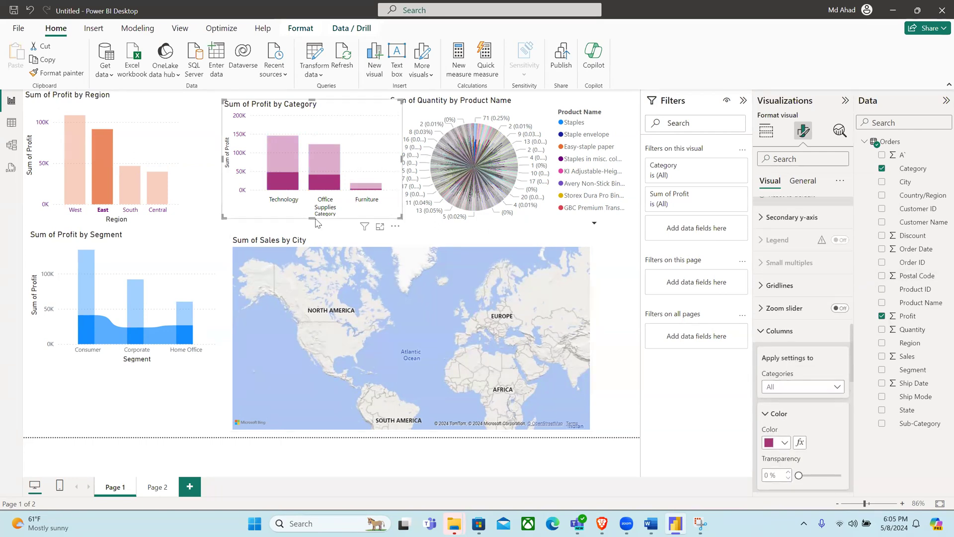
Step: Cross-highlight the visuals by the West and East columns of the profit-by-region chart, and clear the highlighting
{"action": "left_click", "coordinate": [73, 173]}
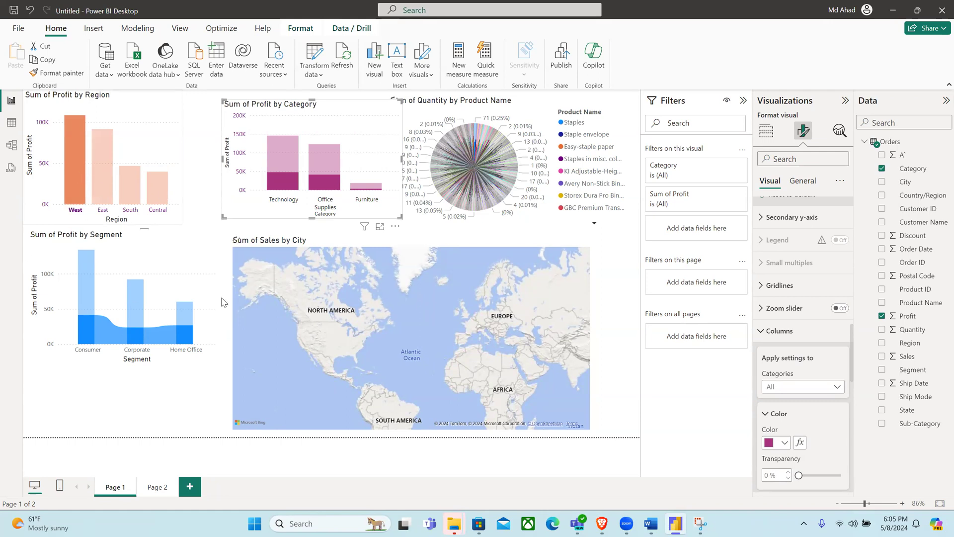
{"action": "left_click", "coordinate": [255, 227]}
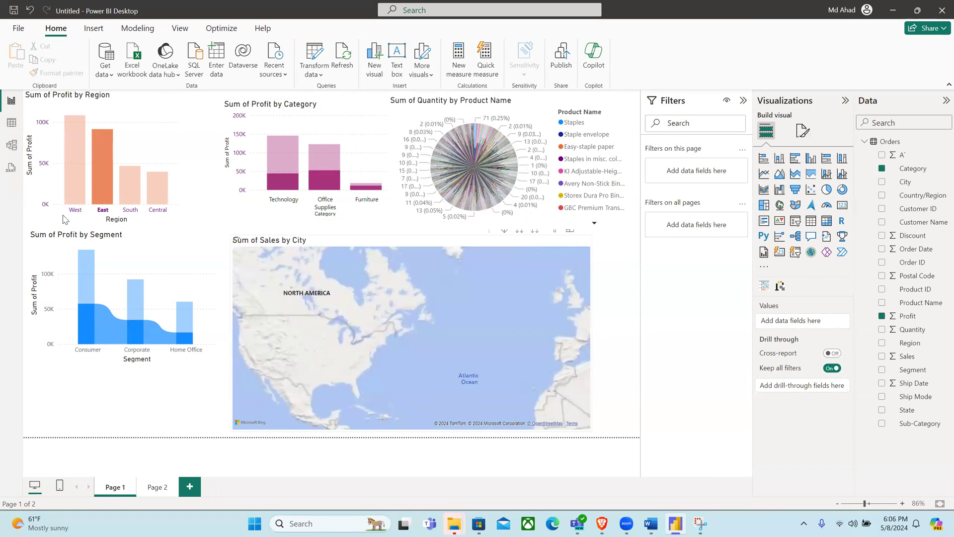
{"action": "left_click", "coordinate": [69, 181]}
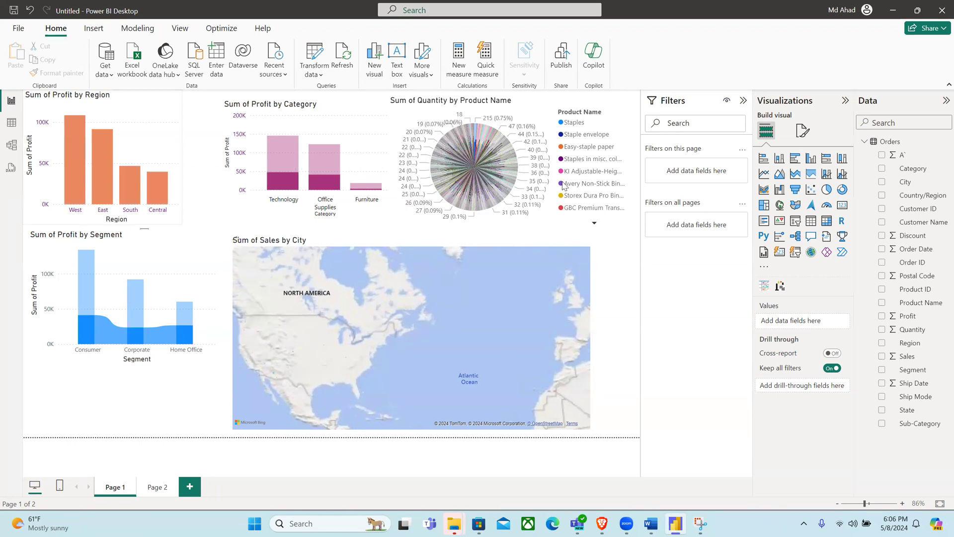
{"action": "right_click", "coordinate": [80, 183]}
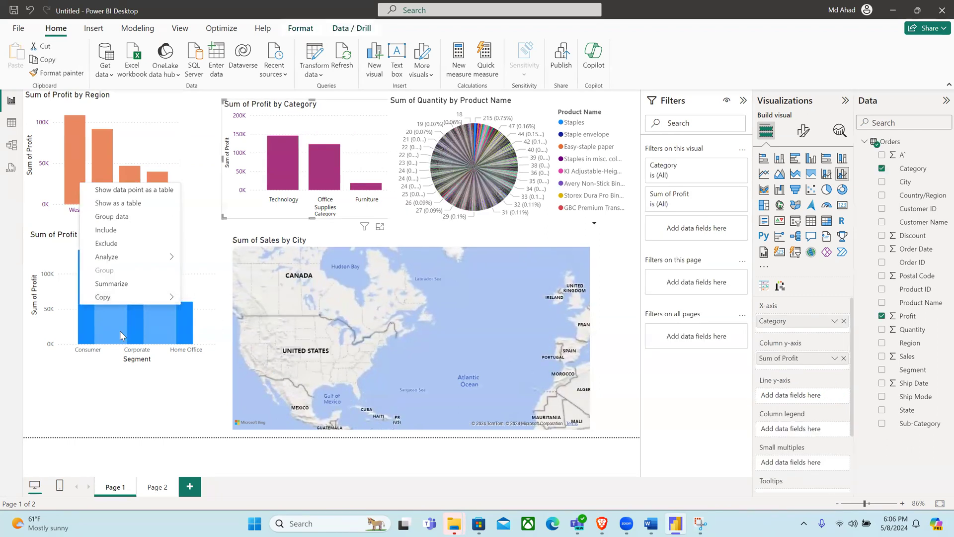
Step: Select the profit-by-segment ribbon chart and look through its field settings
{"action": "left_click", "coordinate": [71, 321]}
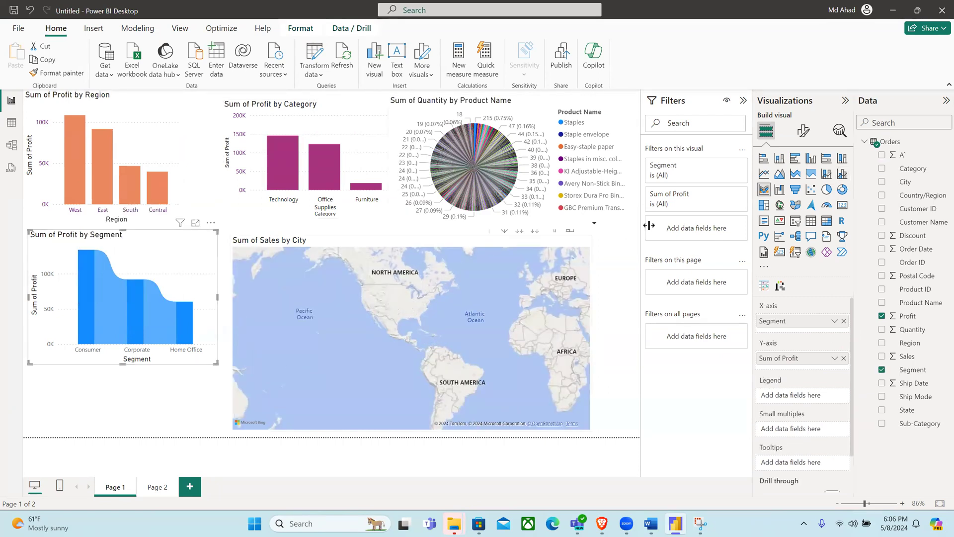
{"action": "scroll", "coordinate": [813, 423], "scroll_direction": "down", "scroll_amount": 2}
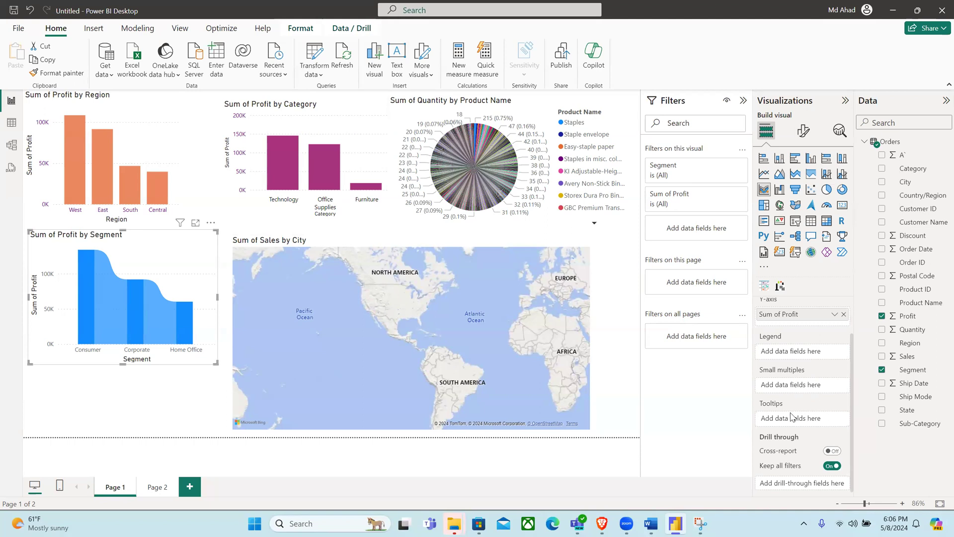
Step: Change the Sum of Profit by Segment ribbon chart to an area chart
{"action": "scroll", "coordinate": [792, 416], "scroll_direction": "up", "scroll_amount": 2}
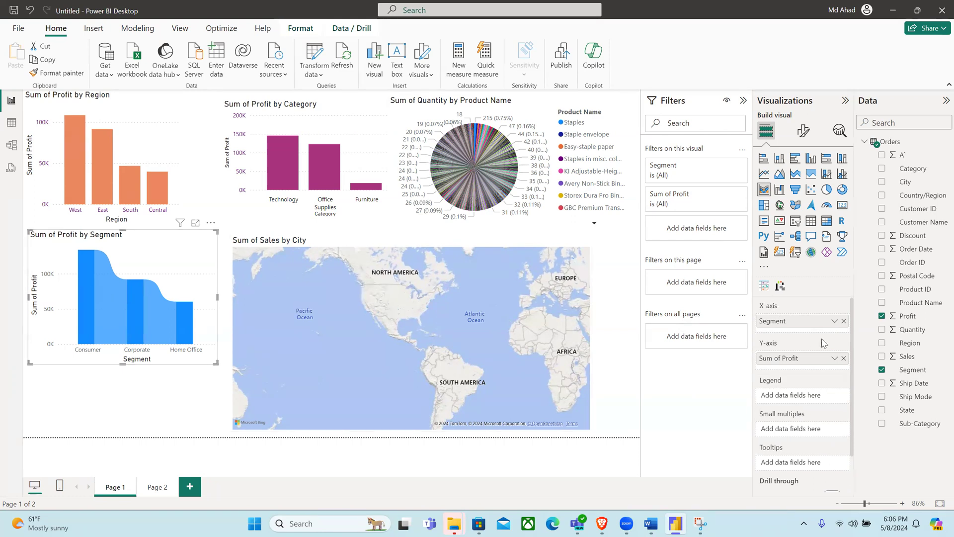
{"action": "scroll", "coordinate": [823, 343], "scroll_direction": "down", "scroll_amount": 2}
{"action": "scroll", "coordinate": [800, 427], "scroll_direction": "up", "scroll_amount": 2}
{"action": "left_click", "coordinate": [764, 174]}
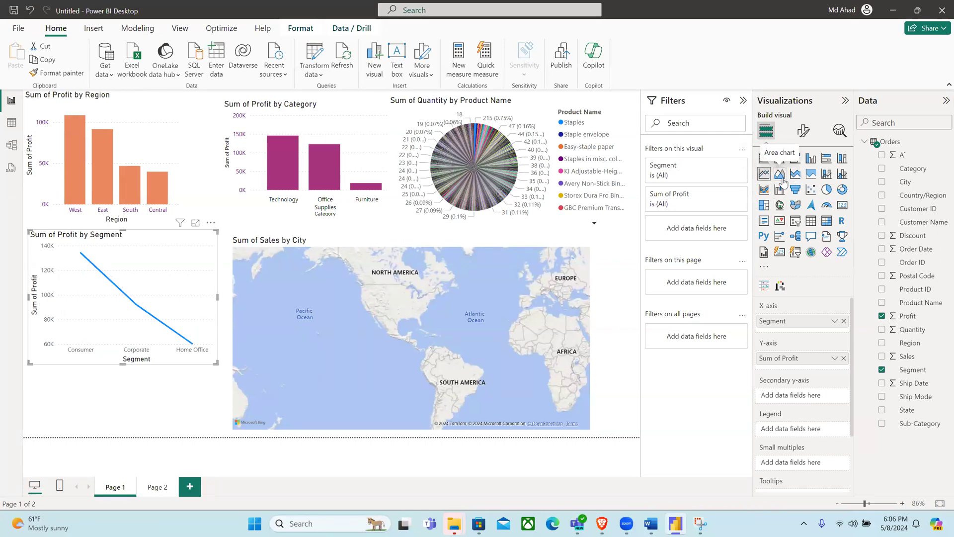
{"action": "left_click", "coordinate": [780, 174]}
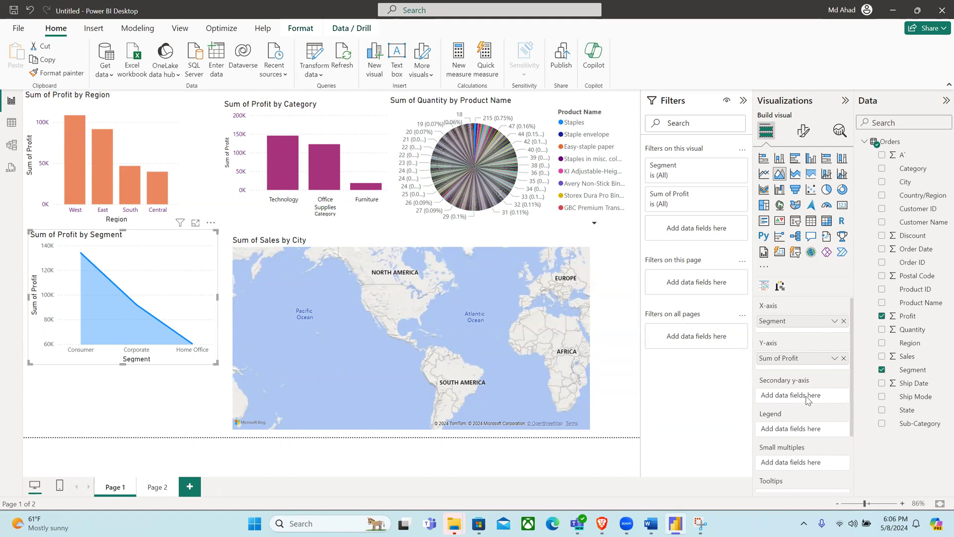
Step: Set the colour of the segment chart's x-axis values to black
{"action": "left_click", "coordinate": [804, 132]}
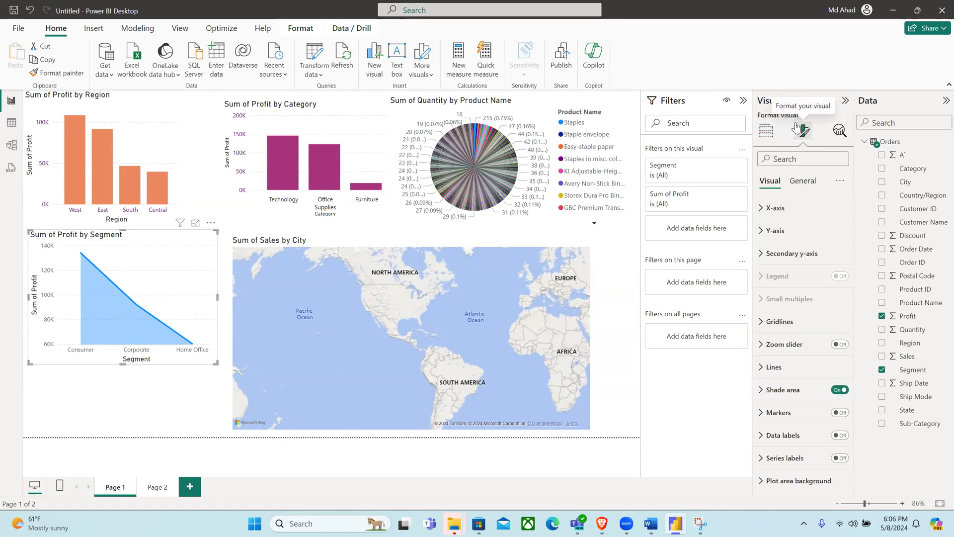
{"action": "left_click", "coordinate": [776, 209]}
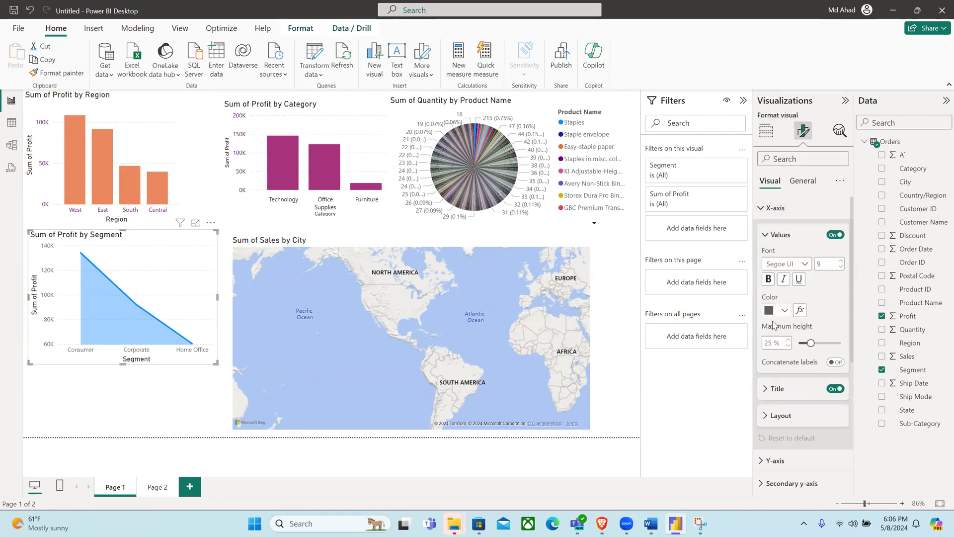
{"action": "left_click", "coordinate": [785, 311]}
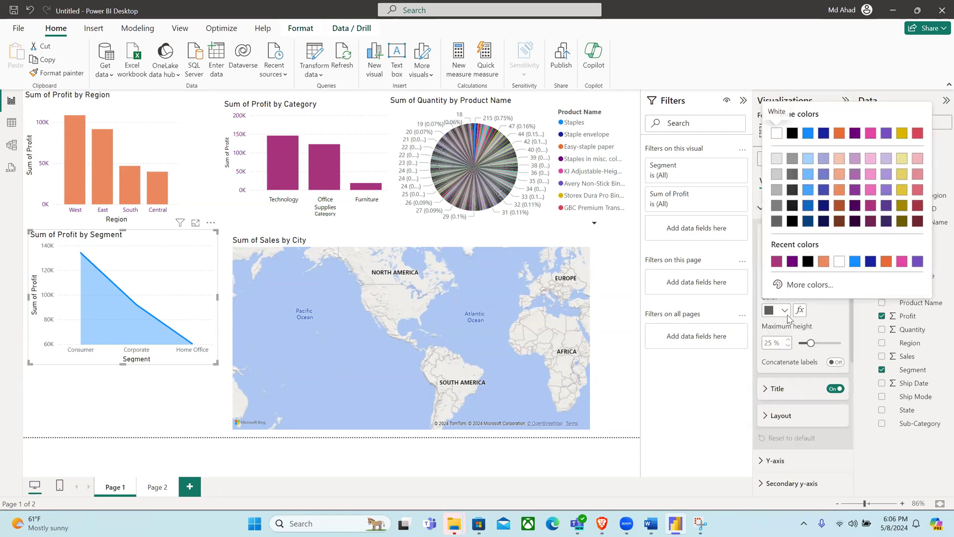
{"action": "left_click", "coordinate": [808, 268]}
Step: Review the segment chart's y-axis range and plot area background formatting options
{"action": "scroll", "coordinate": [785, 378], "scroll_direction": "down", "scroll_amount": 2}
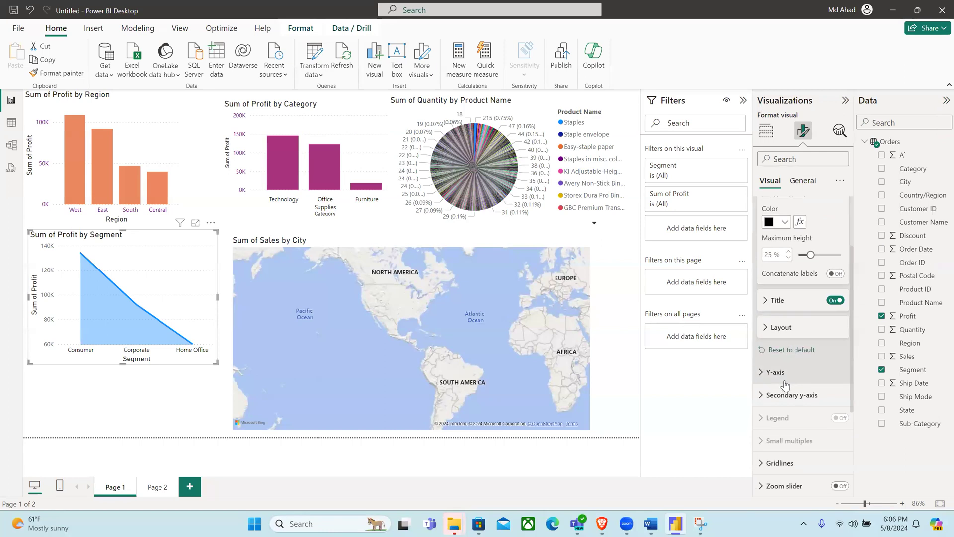
{"action": "scroll", "coordinate": [785, 385], "scroll_direction": "down", "scroll_amount": 2}
{"action": "left_click", "coordinate": [794, 299]}
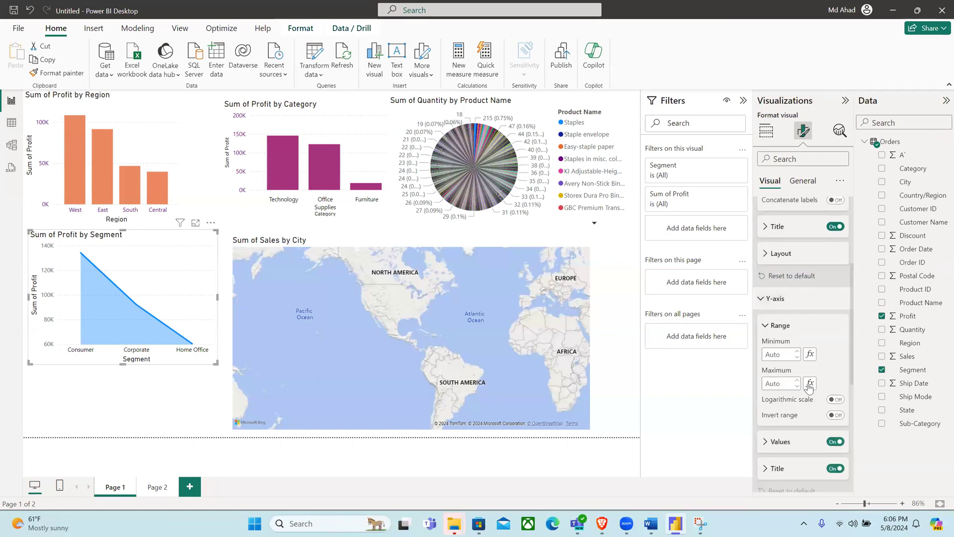
{"action": "scroll", "coordinate": [790, 422], "scroll_direction": "down", "scroll_amount": 1}
{"action": "scroll", "coordinate": [787, 447], "scroll_direction": "down", "scroll_amount": 3}
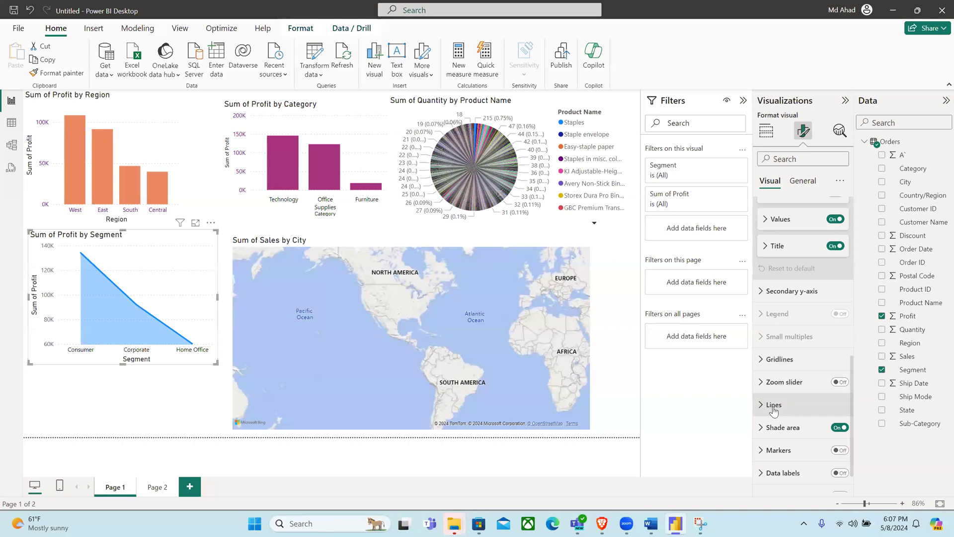
{"action": "scroll", "coordinate": [774, 444], "scroll_direction": "down", "scroll_amount": 3}
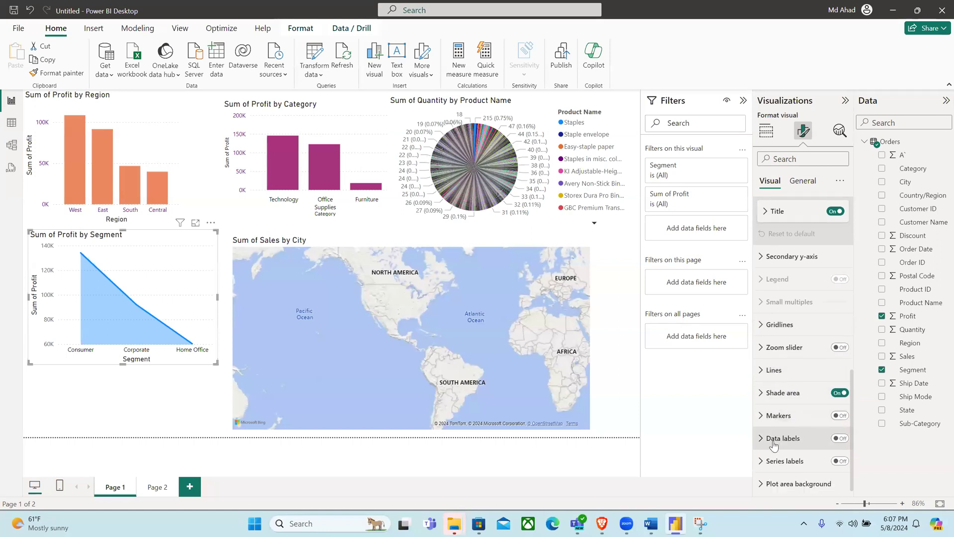
{"action": "left_click", "coordinate": [798, 481]}
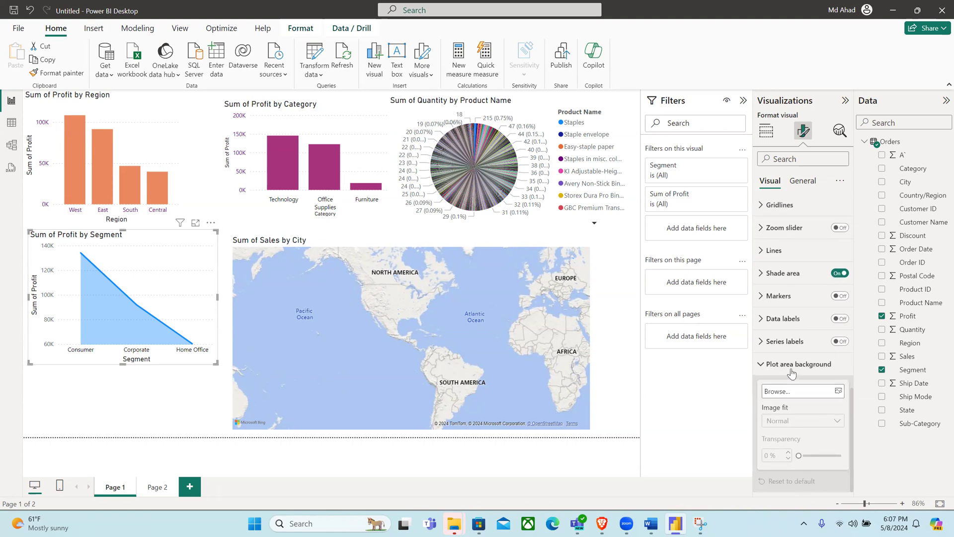
Step: Examine the segment chart's gridline, line and secondary y-axis settings, ending back at the x-axis options
{"action": "scroll", "coordinate": [796, 415], "scroll_direction": "up", "scroll_amount": 5}
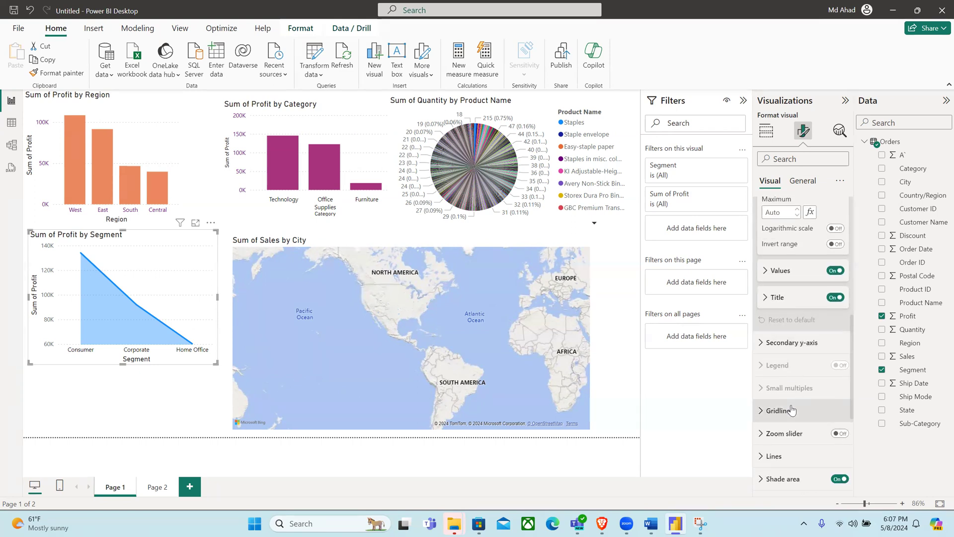
{"action": "left_click", "coordinate": [780, 411]}
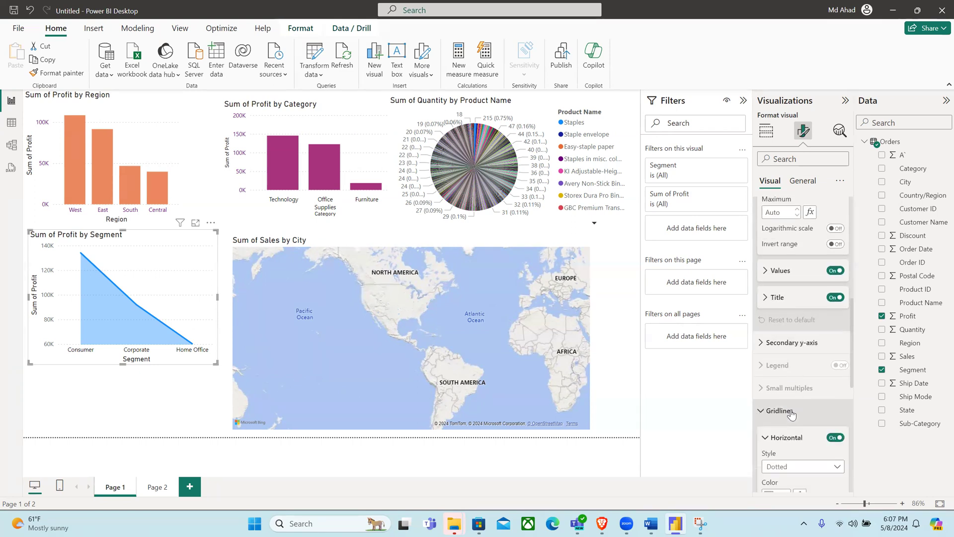
{"action": "scroll", "coordinate": [793, 414], "scroll_direction": "down", "scroll_amount": 3}
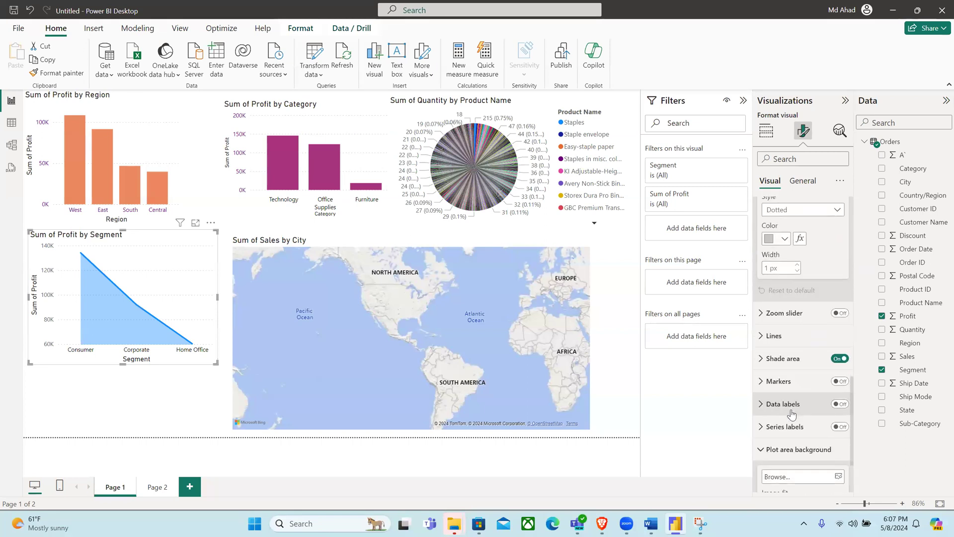
{"action": "left_click", "coordinate": [774, 336]}
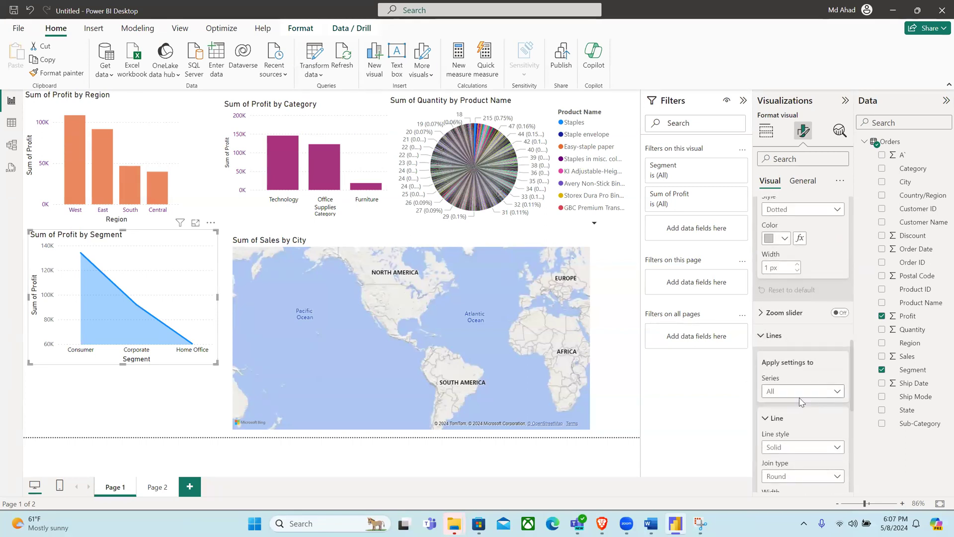
{"action": "scroll", "coordinate": [798, 377], "scroll_direction": "down", "scroll_amount": 2}
{"action": "scroll", "coordinate": [800, 402], "scroll_direction": "up", "scroll_amount": 3}
{"action": "scroll", "coordinate": [798, 378], "scroll_direction": "up", "scroll_amount": 5}
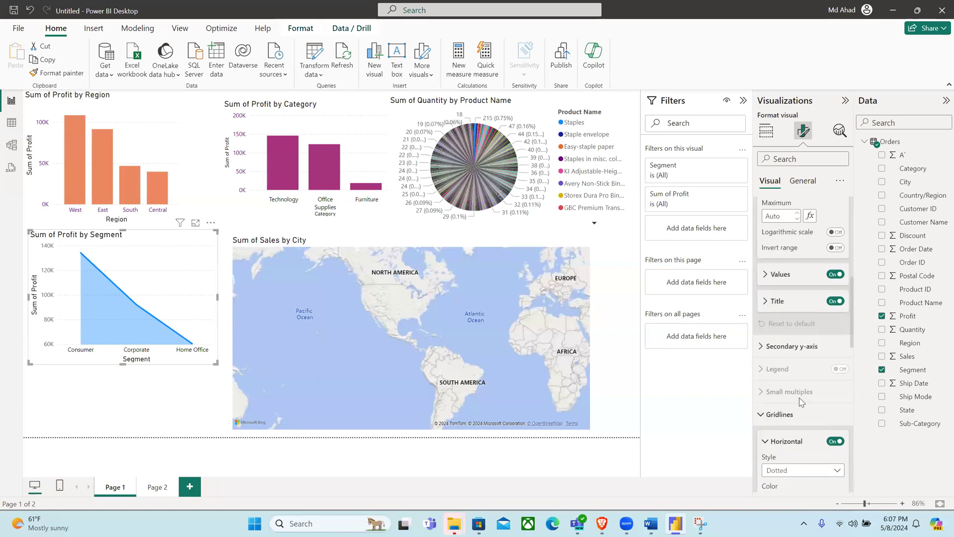
{"action": "left_click", "coordinate": [794, 347]}
{"action": "scroll", "coordinate": [794, 346], "scroll_direction": "up", "scroll_amount": 5}
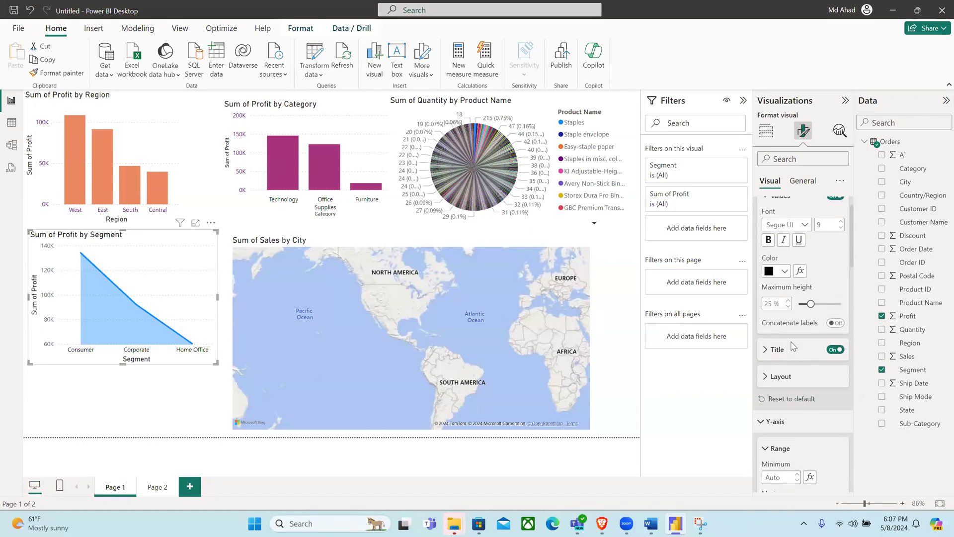
{"action": "left_click", "coordinate": [766, 235]}
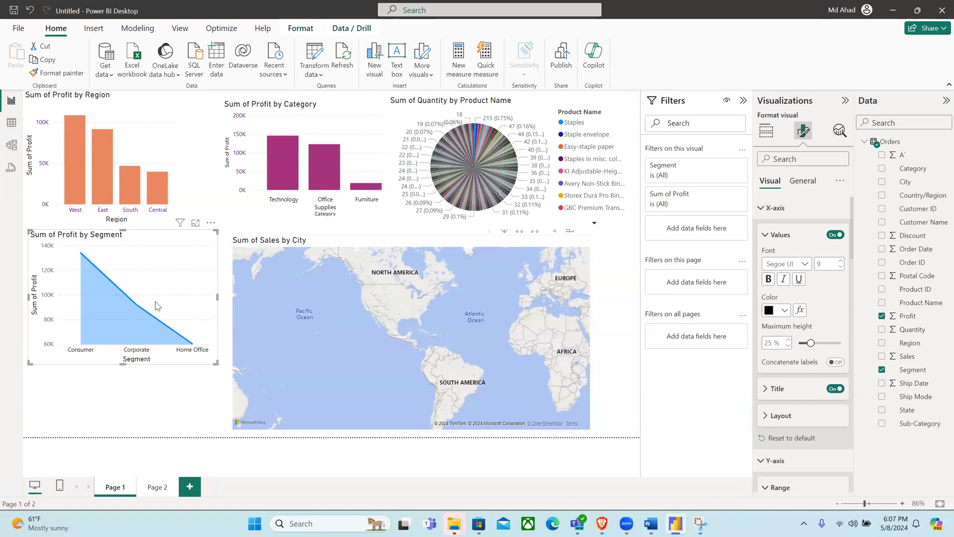
Step: Try the segment chart as a 100% stacked area chart and a line and stacked column chart, and return it to an area chart
{"action": "left_click", "coordinate": [766, 130]}
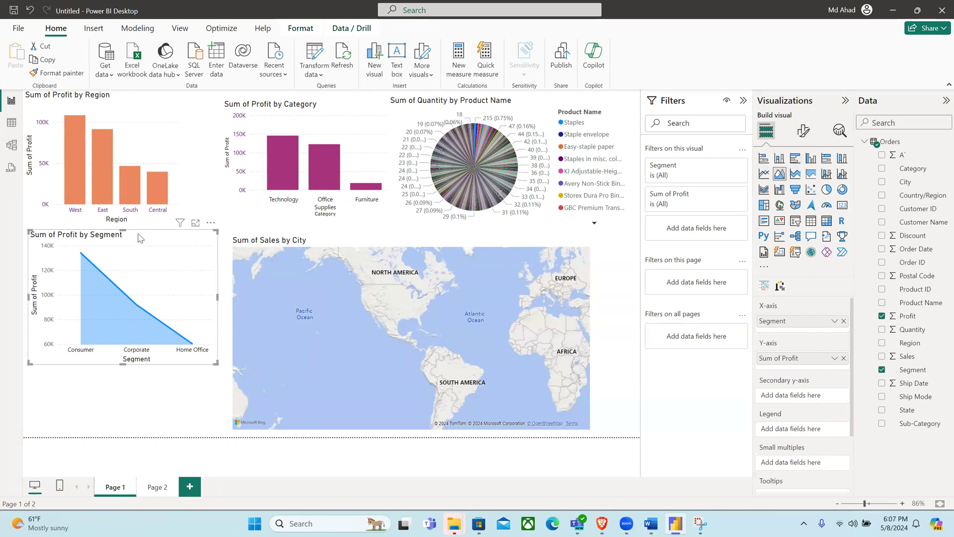
{"action": "left_click", "coordinate": [790, 175]}
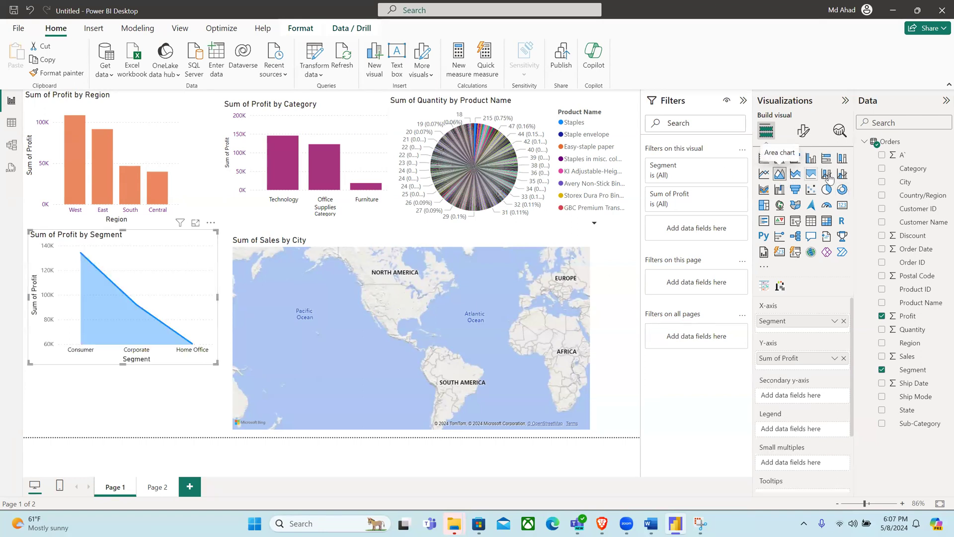
{"action": "left_click", "coordinate": [811, 174]}
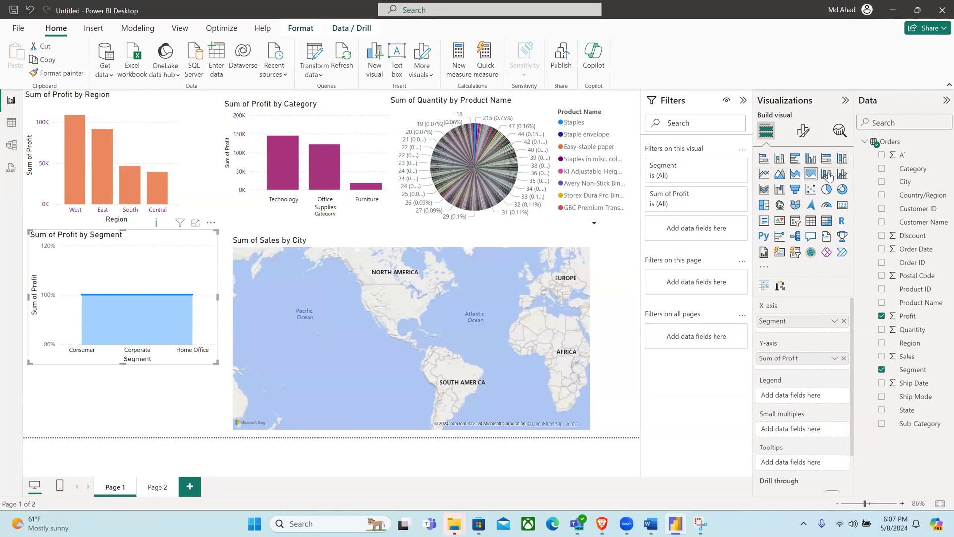
{"action": "left_click", "coordinate": [827, 175]}
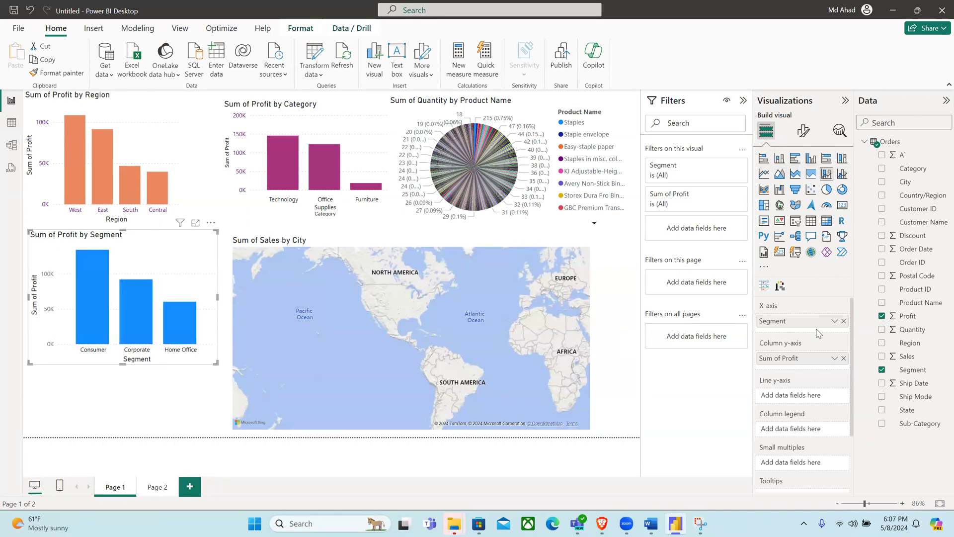
{"action": "left_click", "coordinate": [765, 174]}
{"action": "left_click", "coordinate": [780, 174]}
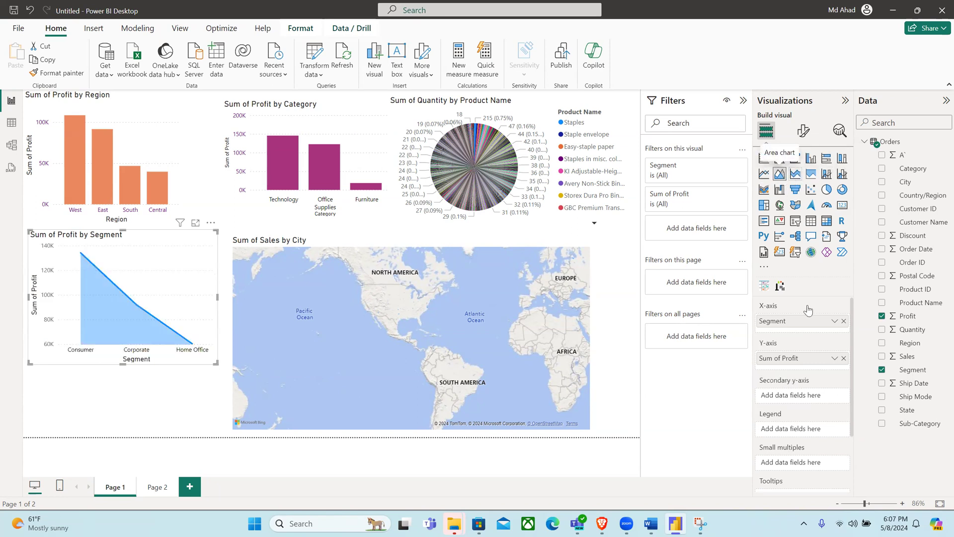
Step: Set the colour of the segment area chart's y-axis values to black
{"action": "scroll", "coordinate": [798, 423], "scroll_direction": "down", "scroll_amount": 3}
{"action": "left_click", "coordinate": [801, 129]}
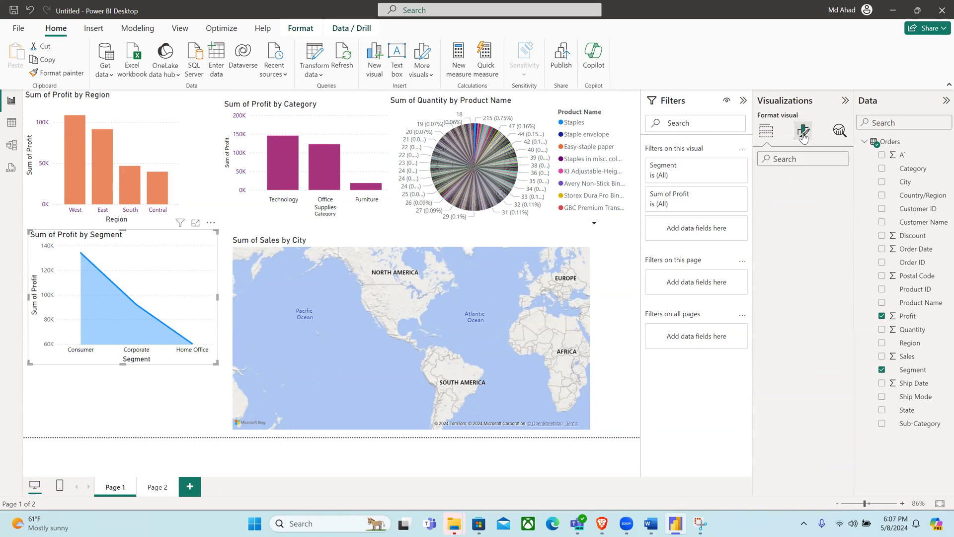
{"action": "left_click", "coordinate": [773, 209]}
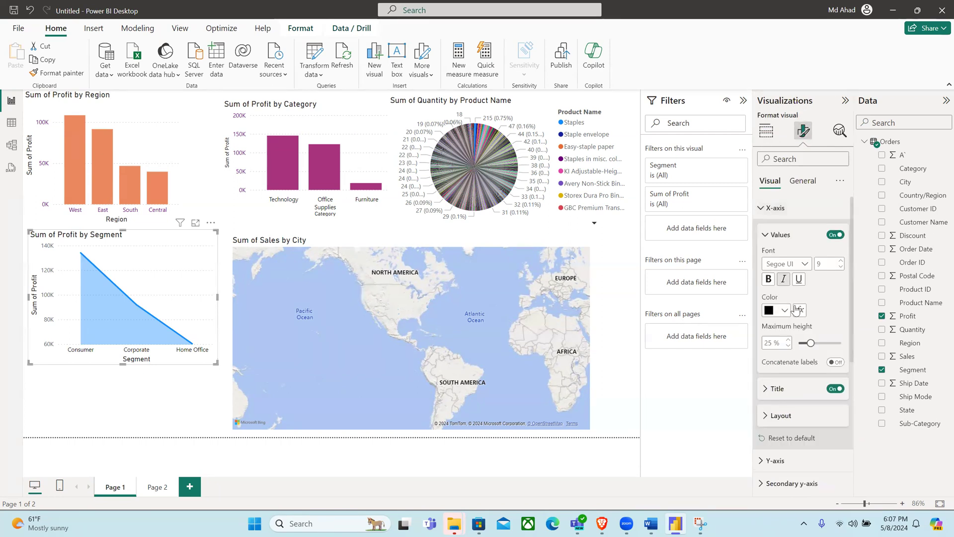
{"action": "scroll", "coordinate": [791, 326], "scroll_direction": "down", "scroll_amount": 2}
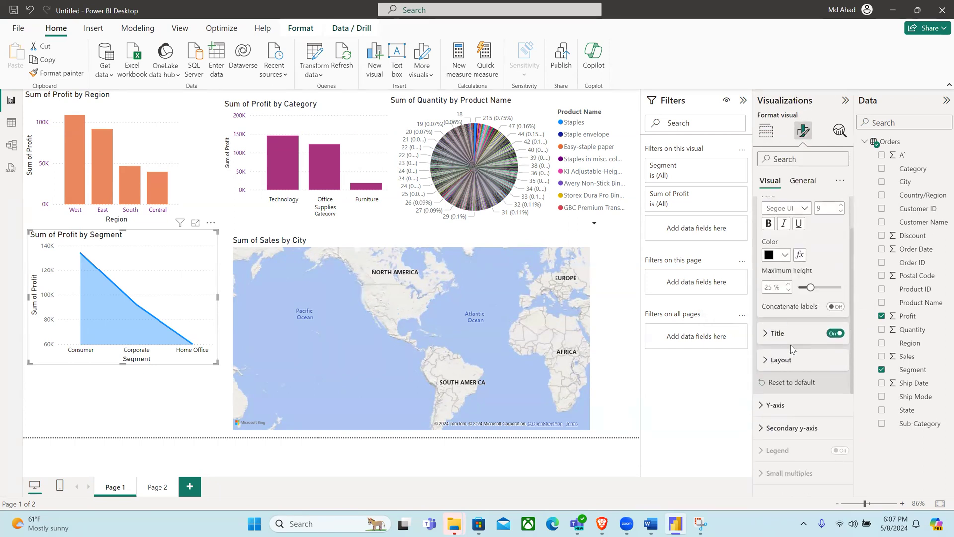
{"action": "scroll", "coordinate": [790, 327], "scroll_direction": "down", "scroll_amount": 6}
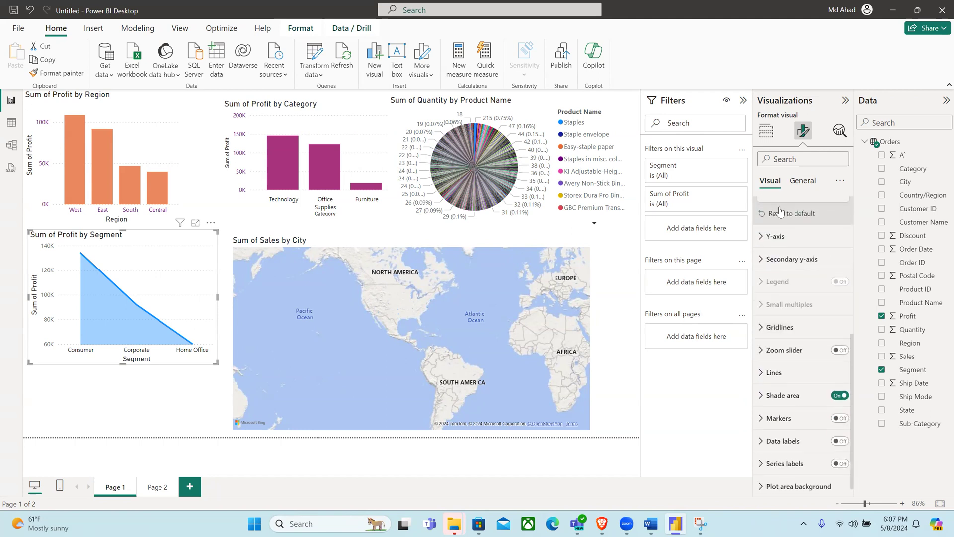
{"action": "left_click", "coordinate": [776, 237]}
{"action": "scroll", "coordinate": [793, 348], "scroll_direction": "down", "scroll_amount": 3}
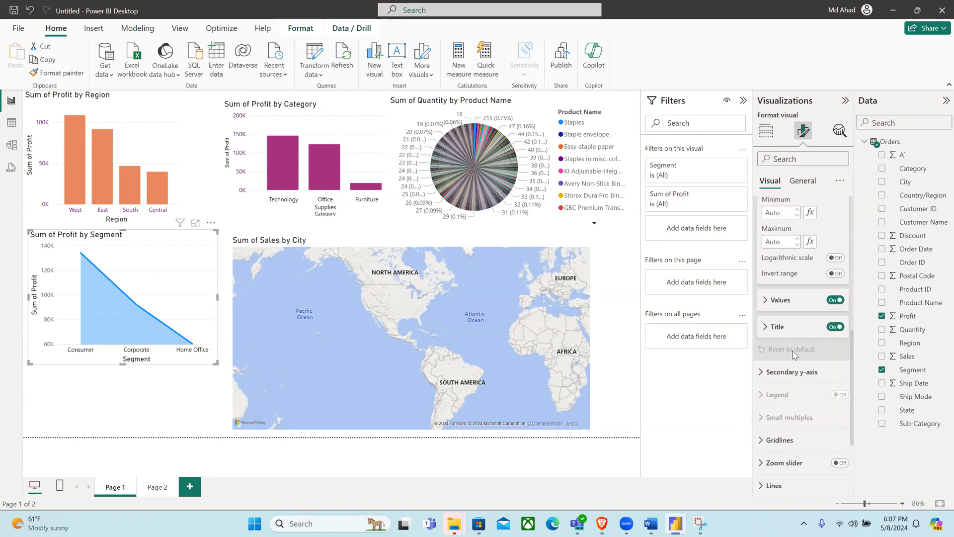
{"action": "left_click", "coordinate": [780, 300]}
{"action": "scroll", "coordinate": [785, 305], "scroll_direction": "down", "scroll_amount": 3}
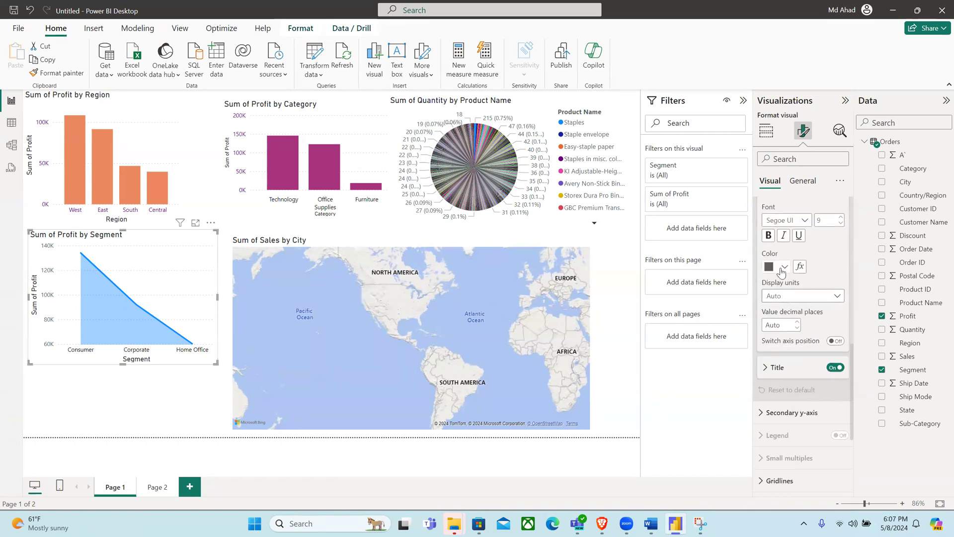
{"action": "left_click", "coordinate": [783, 267]}
{"action": "left_click", "coordinate": [792, 305]}
Step: Set the colour of the segment area chart's horizontal gridlines to dark purple
{"action": "scroll", "coordinate": [796, 304], "scroll_direction": "down", "scroll_amount": 2}
{"action": "scroll", "coordinate": [795, 343], "scroll_direction": "down", "scroll_amount": 5}
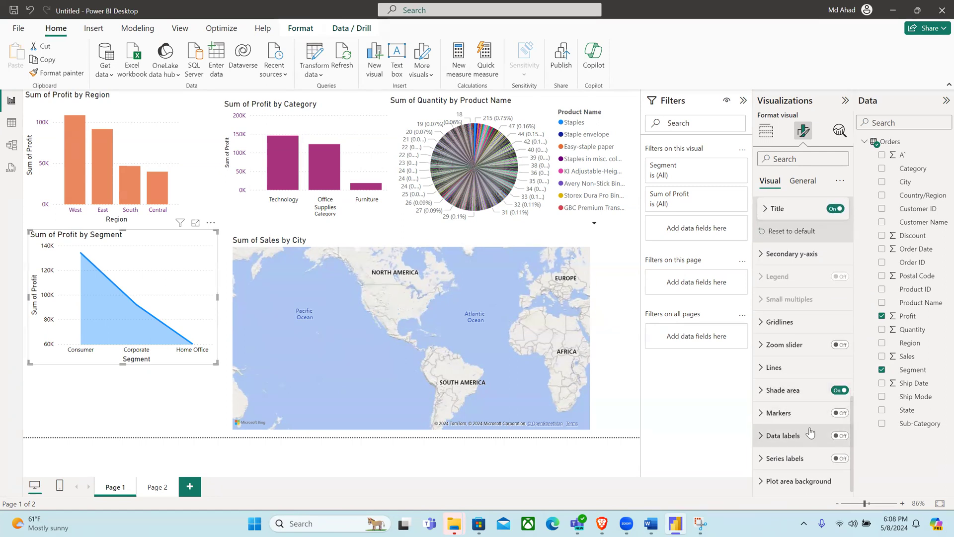
{"action": "scroll", "coordinate": [798, 413], "scroll_direction": "up", "scroll_amount": 10}
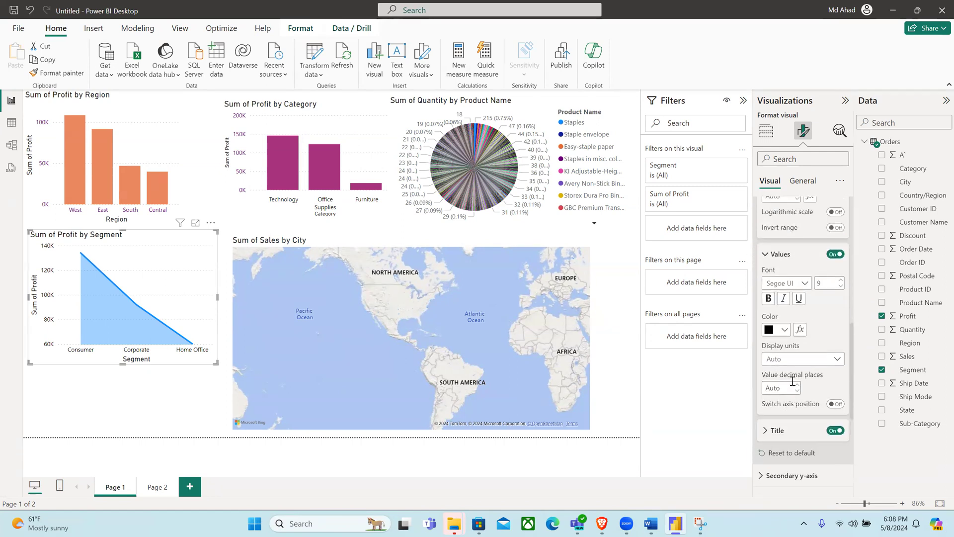
{"action": "scroll", "coordinate": [794, 385], "scroll_direction": "down", "scroll_amount": 8}
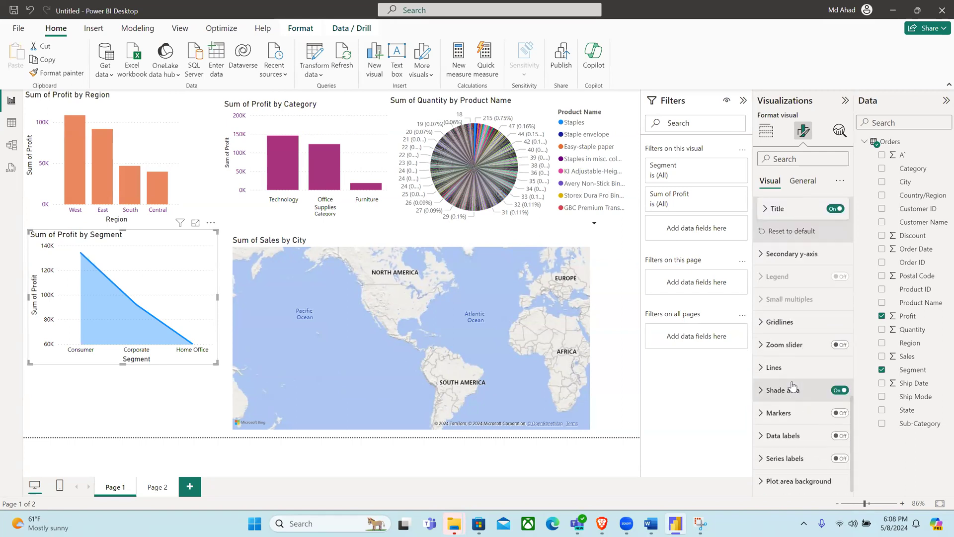
{"action": "left_click", "coordinate": [780, 323]}
{"action": "scroll", "coordinate": [784, 318], "scroll_direction": "down", "scroll_amount": 3}
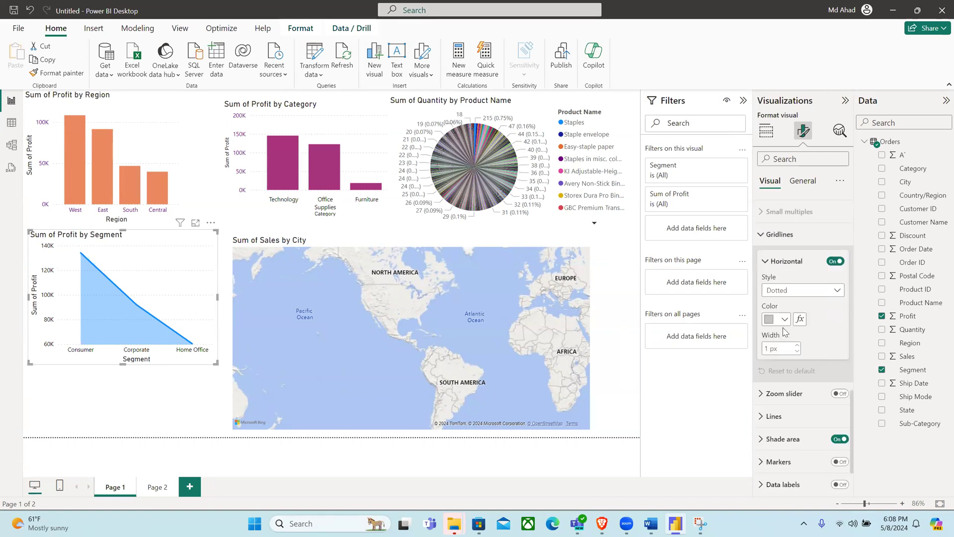
{"action": "left_click", "coordinate": [784, 303]}
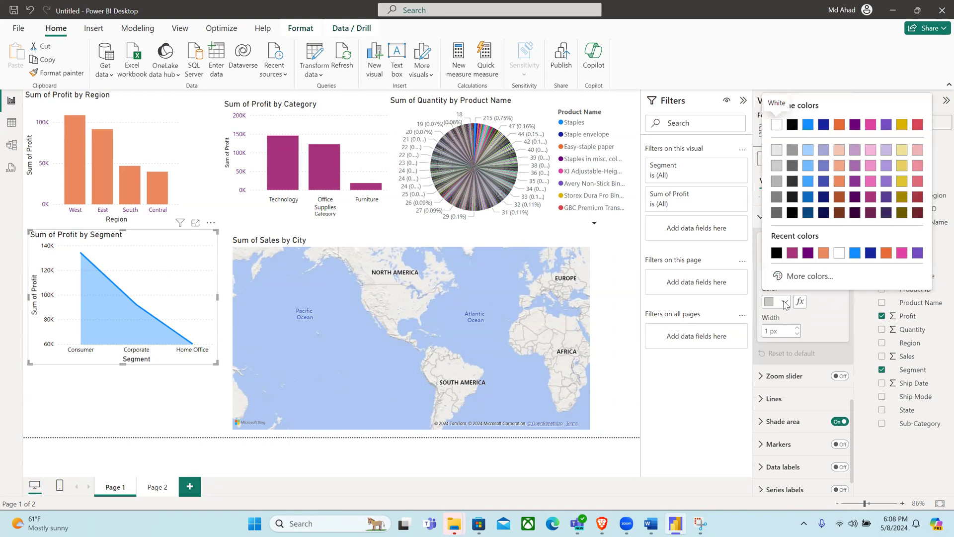
{"action": "left_click", "coordinate": [808, 254]}
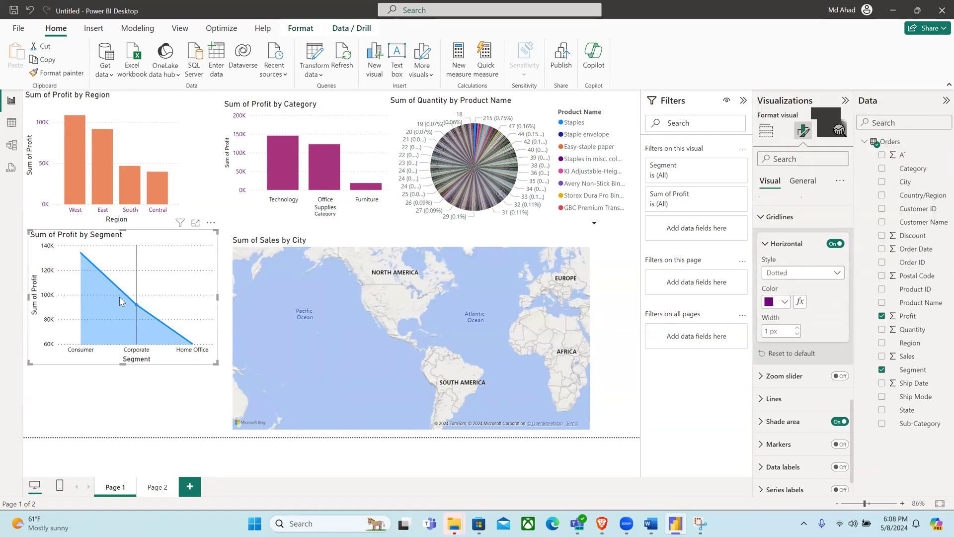
Step: Examine the segment area chart's line, shade area, marker and data label settings
{"action": "left_click", "coordinate": [774, 399]}
{"action": "scroll", "coordinate": [785, 407], "scroll_direction": "down", "scroll_amount": 5}
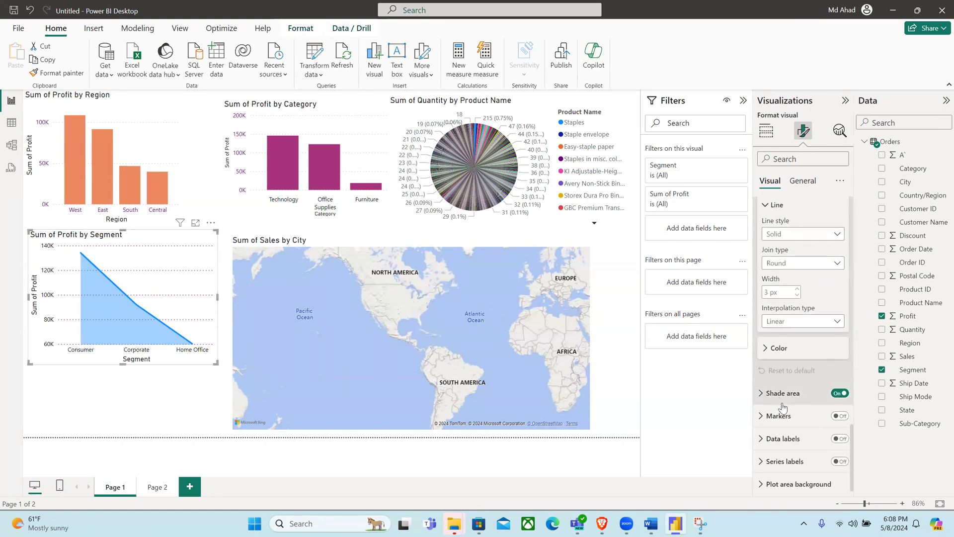
{"action": "left_click", "coordinate": [783, 395]}
{"action": "scroll", "coordinate": [797, 420], "scroll_direction": "down", "scroll_amount": 3}
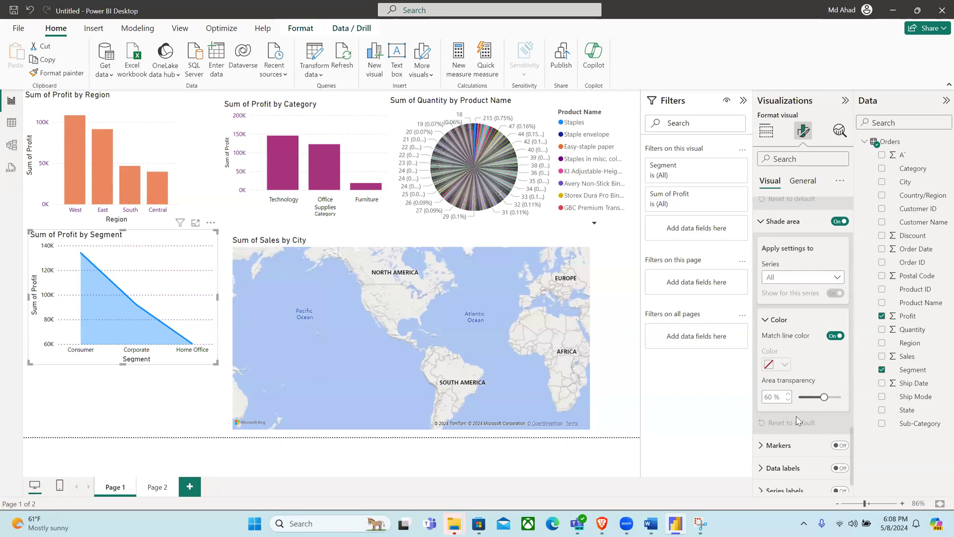
{"action": "scroll", "coordinate": [794, 416], "scroll_direction": "down", "scroll_amount": 1}
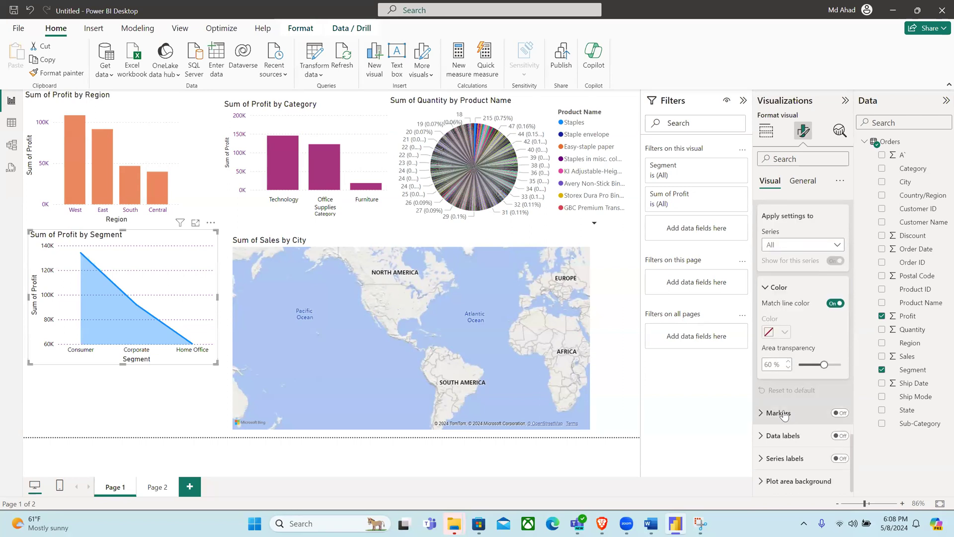
{"action": "left_click", "coordinate": [780, 413]}
{"action": "left_click", "coordinate": [785, 436]}
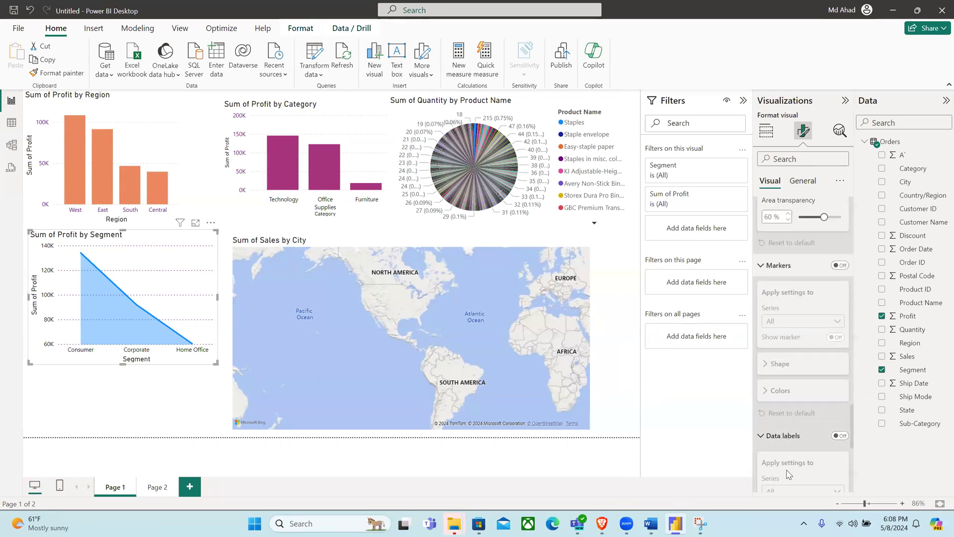
{"action": "scroll", "coordinate": [787, 474], "scroll_direction": "down", "scroll_amount": 5}
{"action": "scroll", "coordinate": [771, 248], "scroll_direction": "up", "scroll_amount": 1}
Step: Zoom the report page to 100% and view the analytics options for the segment and region charts
{"action": "key", "text": "ctrl+plus"}
{"action": "key", "text": "ctrl+plus"}
{"action": "left_click", "coordinate": [840, 130]}
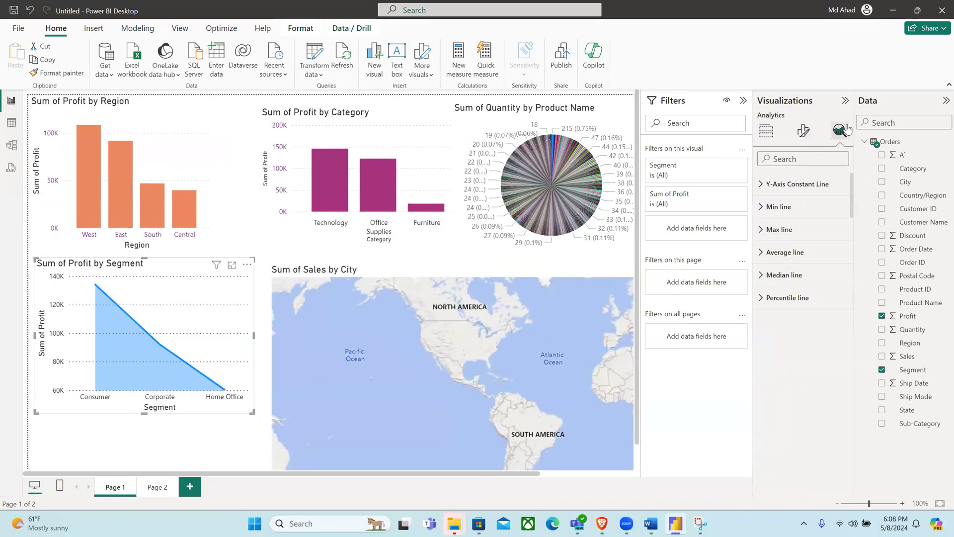
{"action": "left_click", "coordinate": [161, 145]}
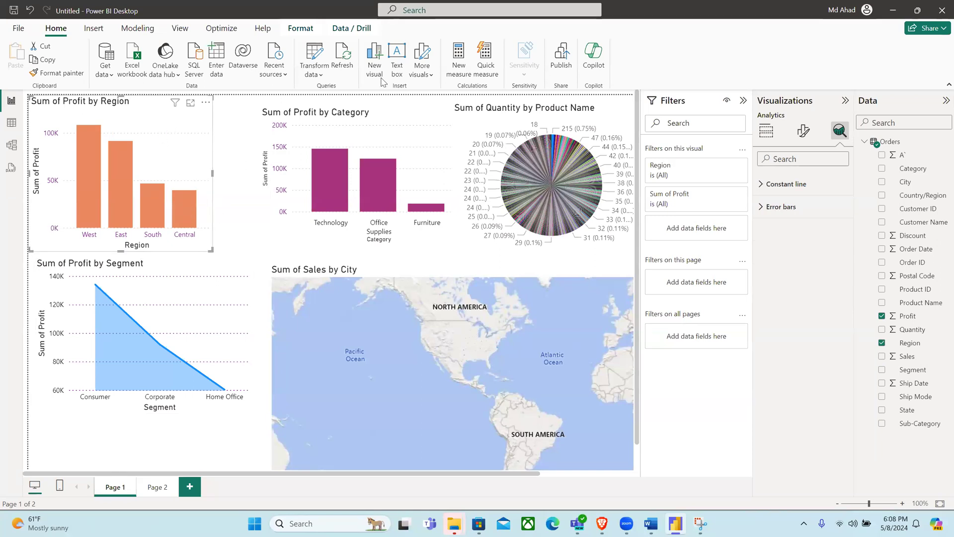
{"action": "left_click", "coordinate": [457, 76]}
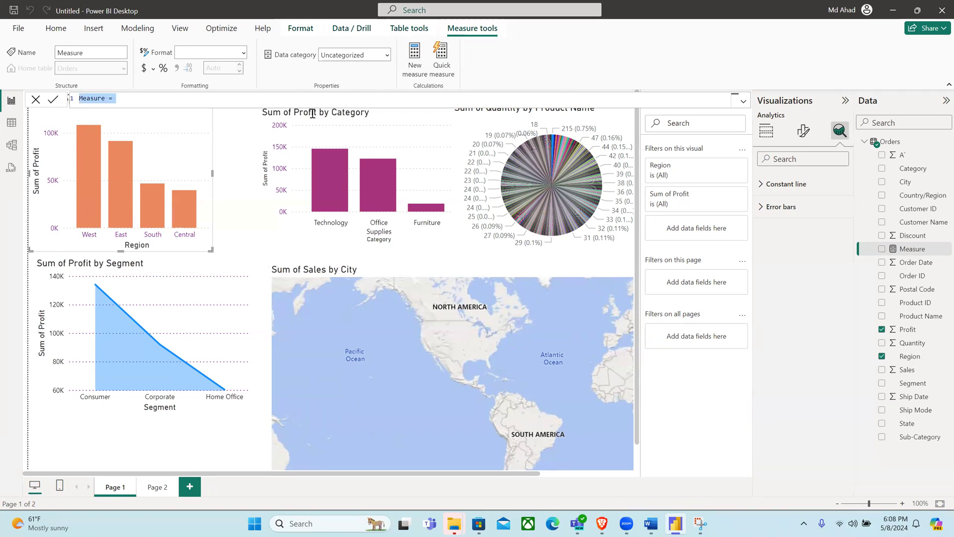
{"action": "left_click", "coordinate": [275, 95]}
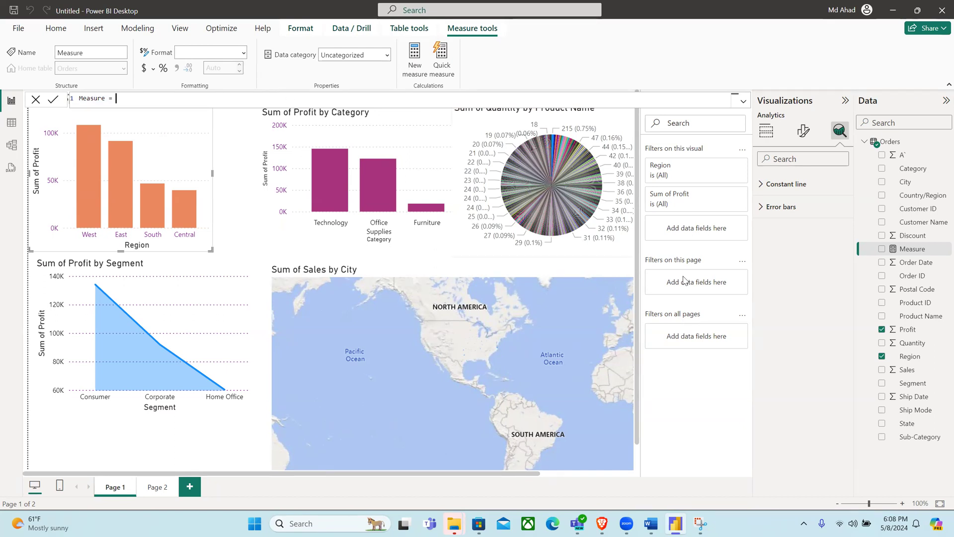
{"action": "left_click", "coordinate": [882, 356]}
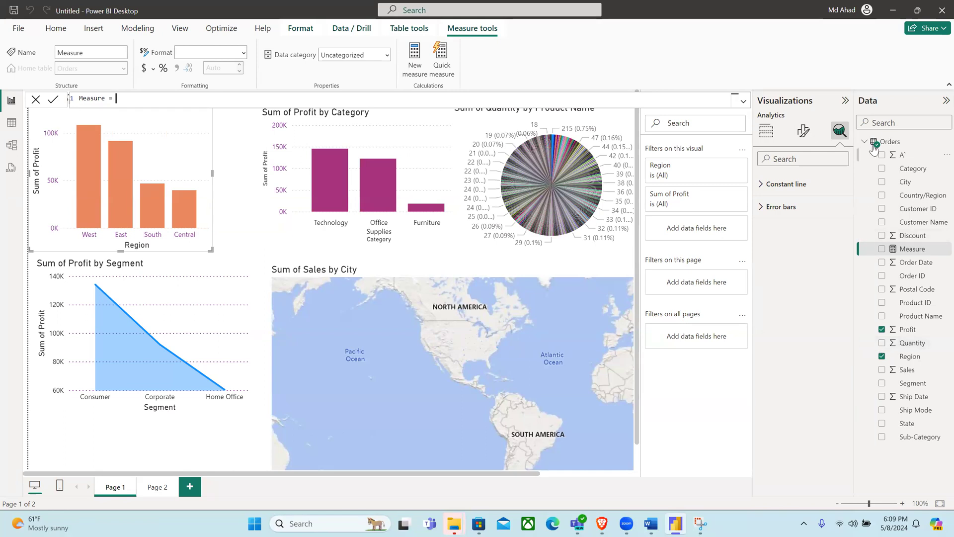
{"action": "key", "text": "Escape"}
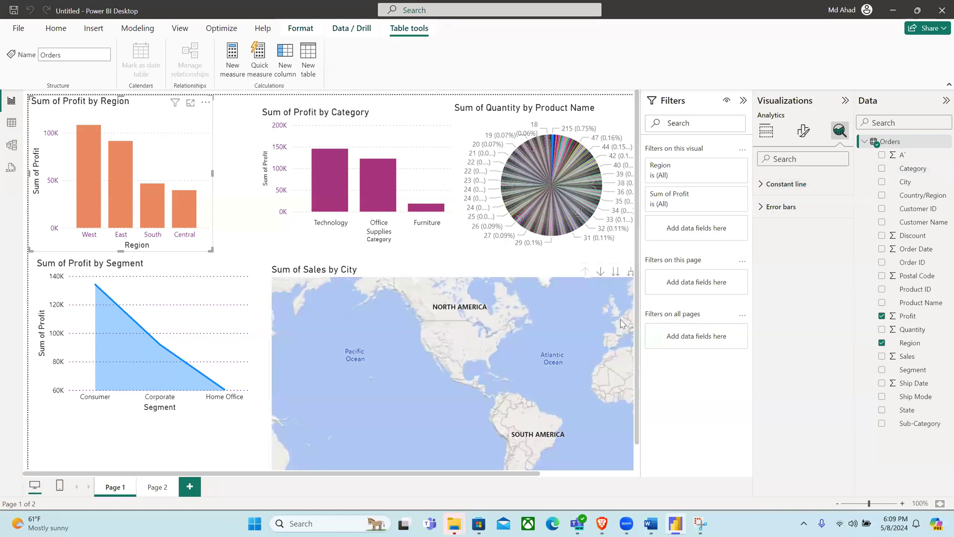
{"action": "scroll", "coordinate": [625, 320], "scroll_direction": "up", "scroll_amount": 3}
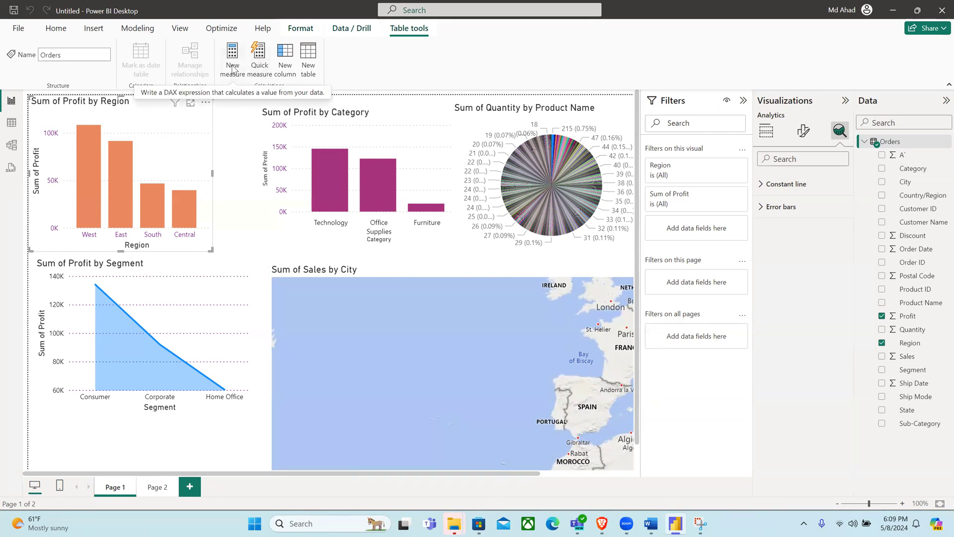
{"action": "left_click", "coordinate": [144, 28]}
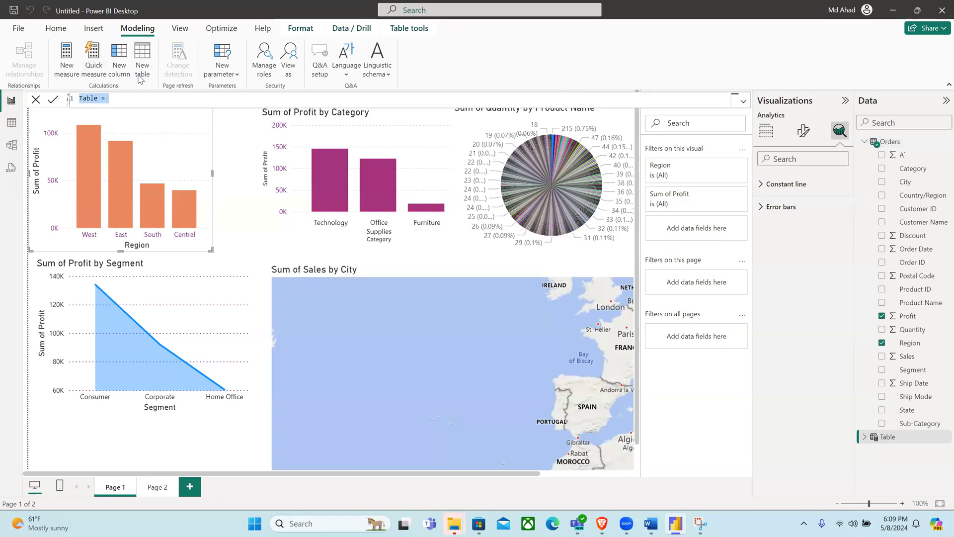
{"action": "left_click", "coordinate": [115, 101]}
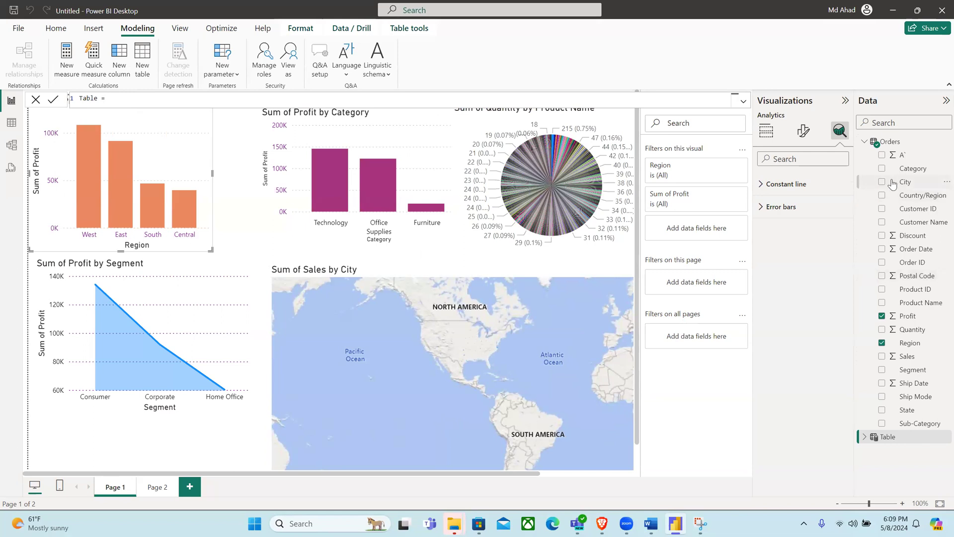
{"action": "key", "text": "Escape"}
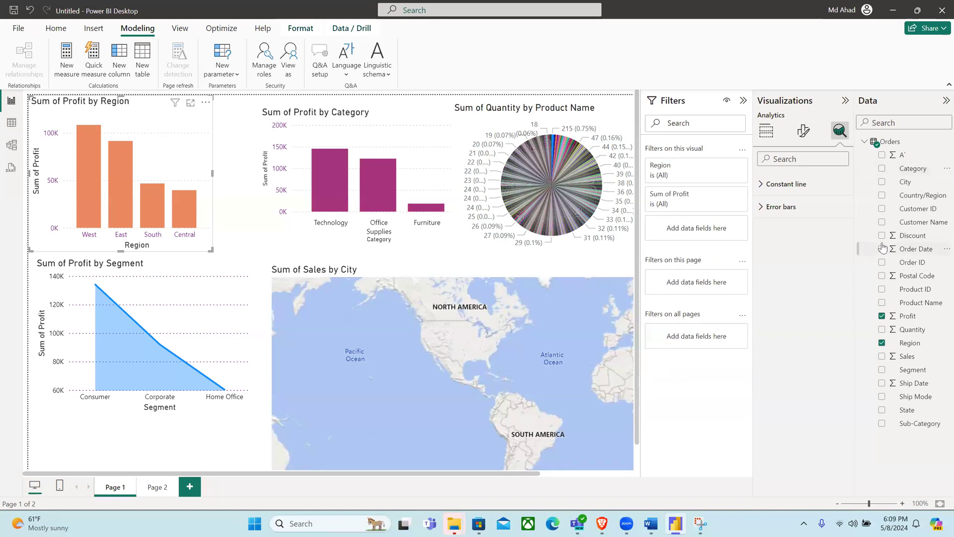
{"action": "mouse_move", "coordinate": [526, 142]}
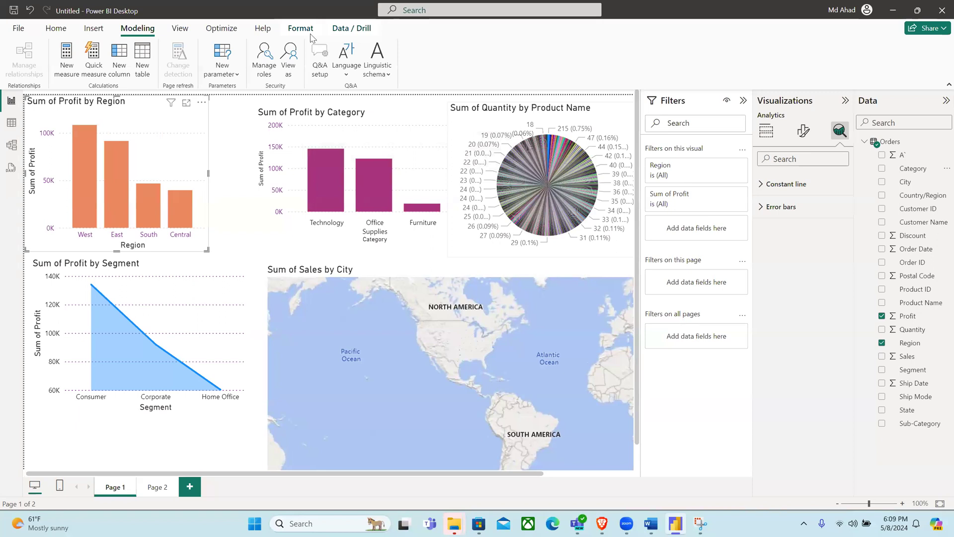
{"action": "left_click", "coordinate": [141, 67]}
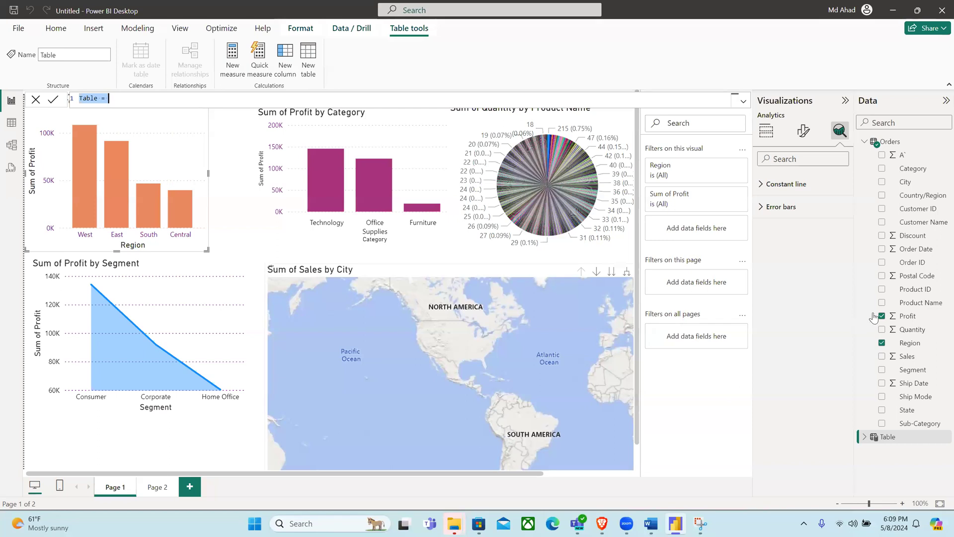
{"action": "key", "text": "ctrl+z"}
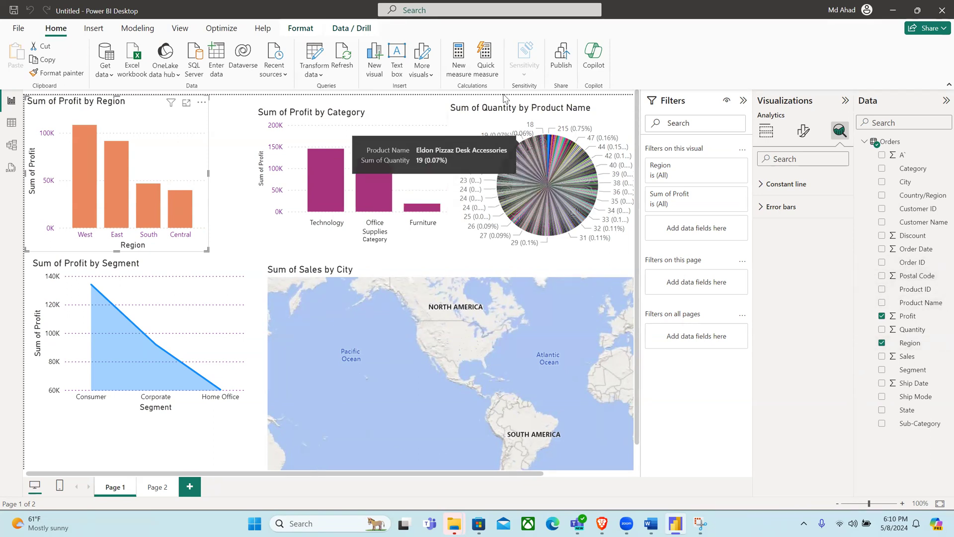
{"action": "left_click", "coordinate": [436, 77]}
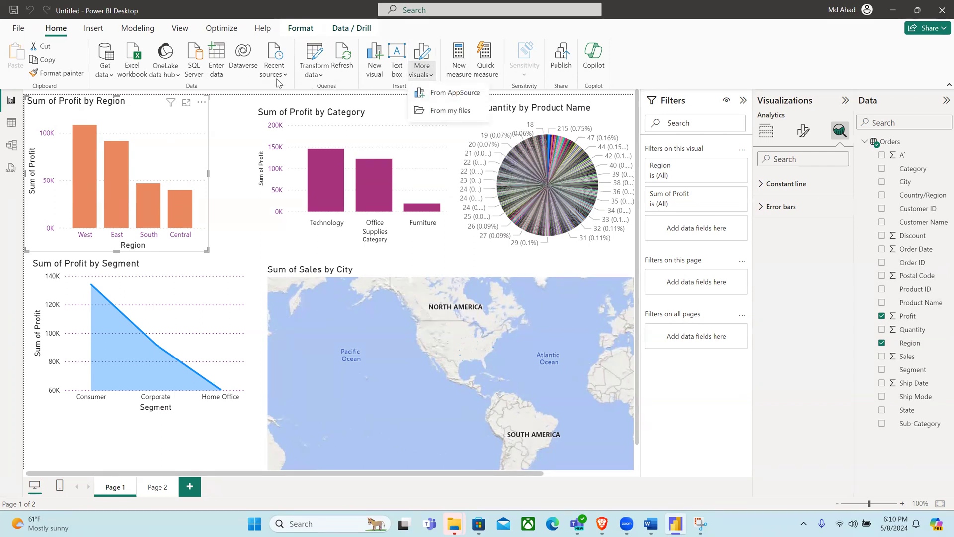
{"action": "left_click", "coordinate": [103, 30]}
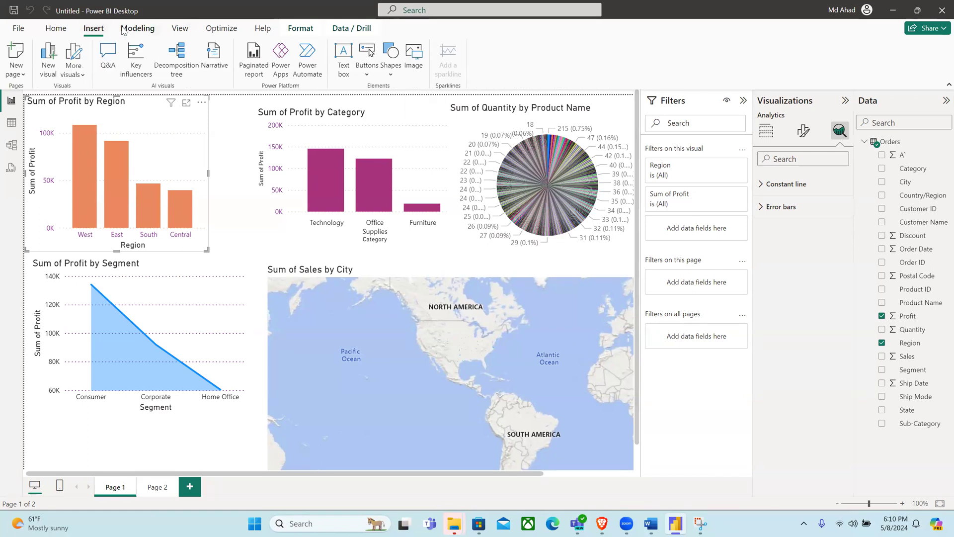
{"action": "left_click", "coordinate": [124, 30]}
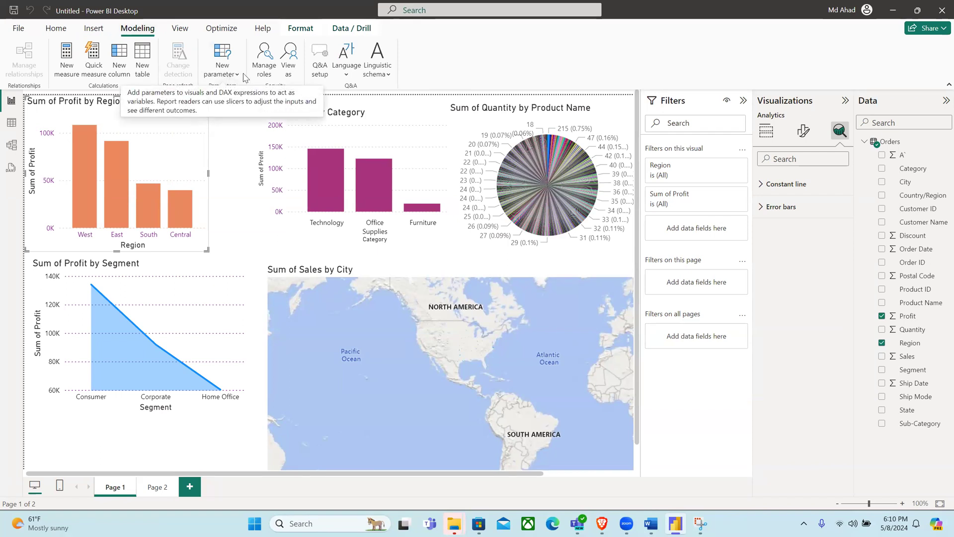
{"action": "left_click", "coordinate": [216, 76]}
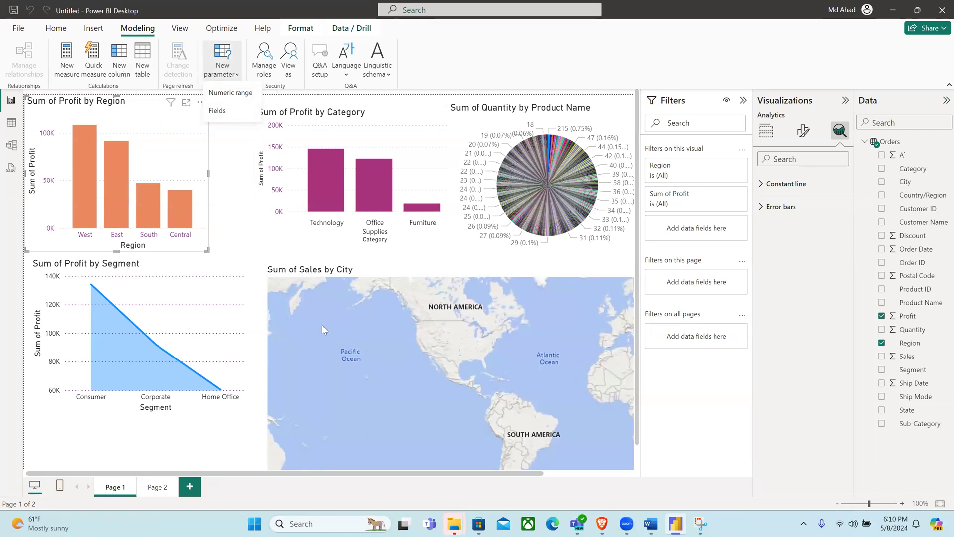
{"action": "left_click", "coordinate": [29, 49]}
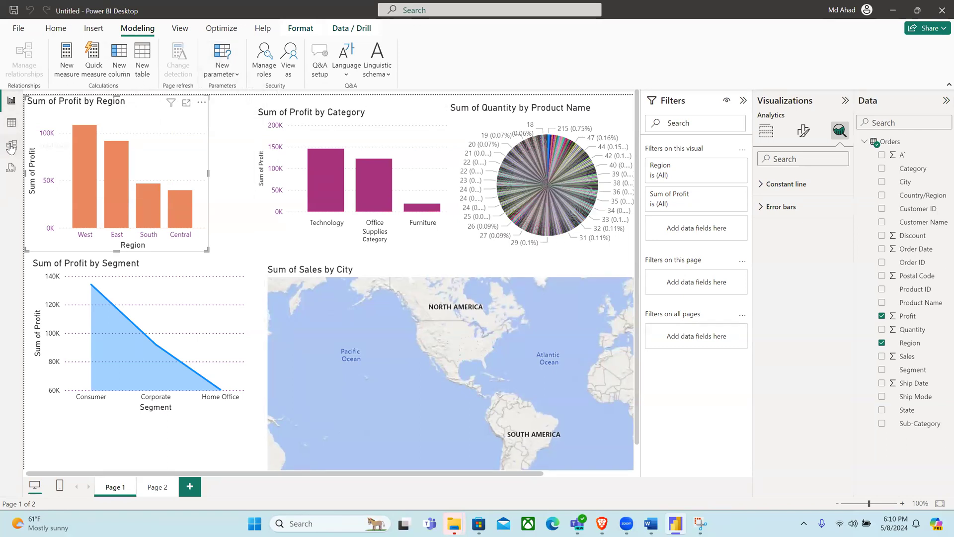
Step: Switch to the model view and examine the properties of the City and Sales columns in the Orders table
{"action": "left_click", "coordinate": [11, 147]}
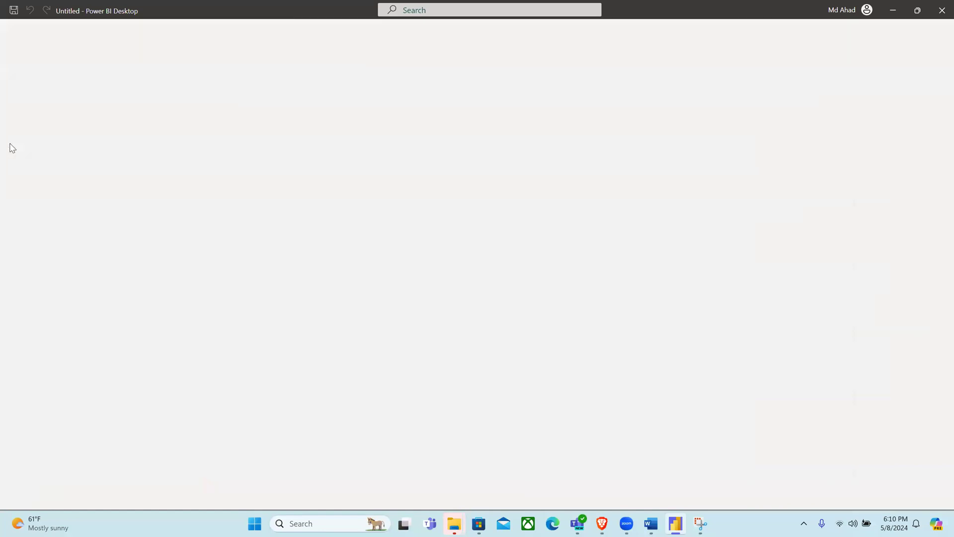
{"action": "scroll", "coordinate": [126, 220], "scroll_direction": "down", "scroll_amount": 3}
{"action": "scroll", "coordinate": [126, 220], "scroll_direction": "up", "scroll_amount": 3}
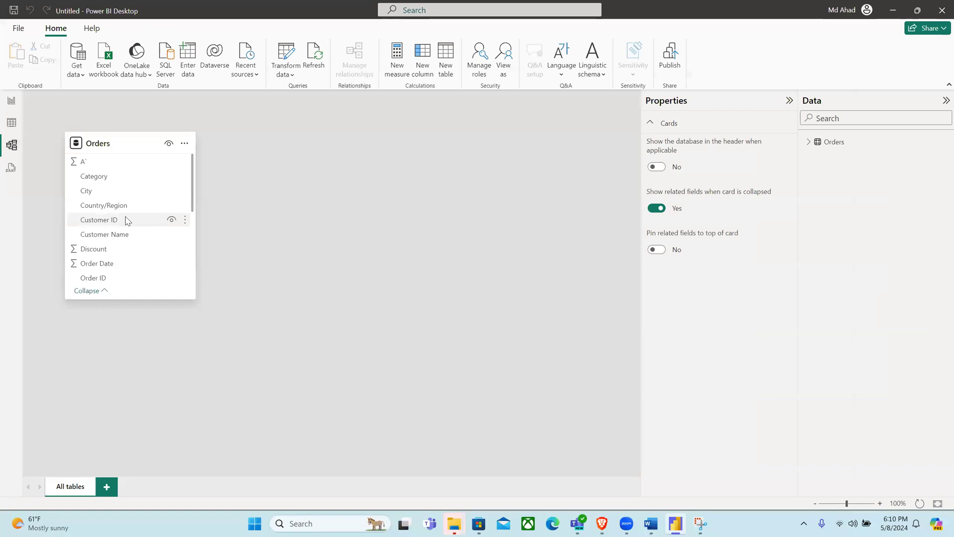
{"action": "left_click", "coordinate": [89, 193]}
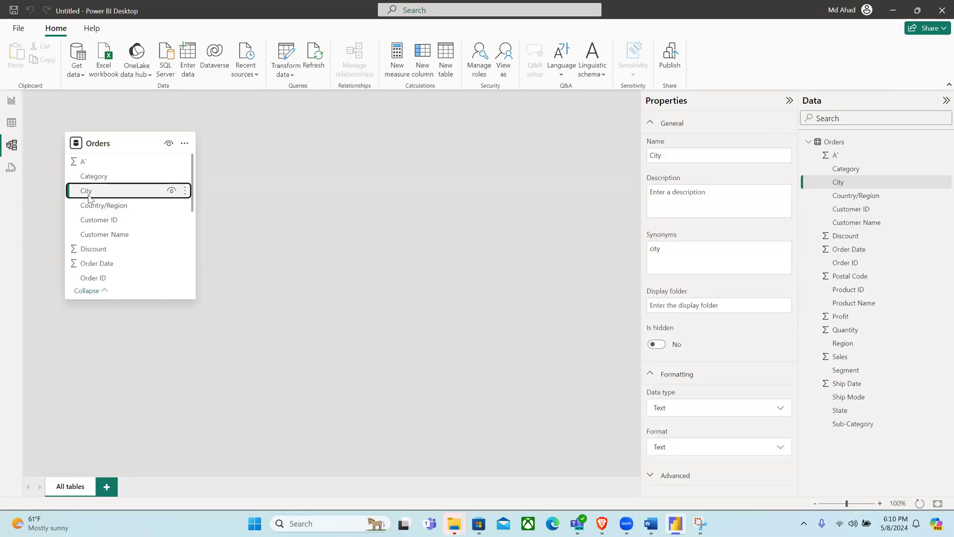
{"action": "scroll", "coordinate": [128, 262], "scroll_direction": "down", "scroll_amount": 1}
{"action": "scroll", "coordinate": [143, 268], "scroll_direction": "down", "scroll_amount": 1}
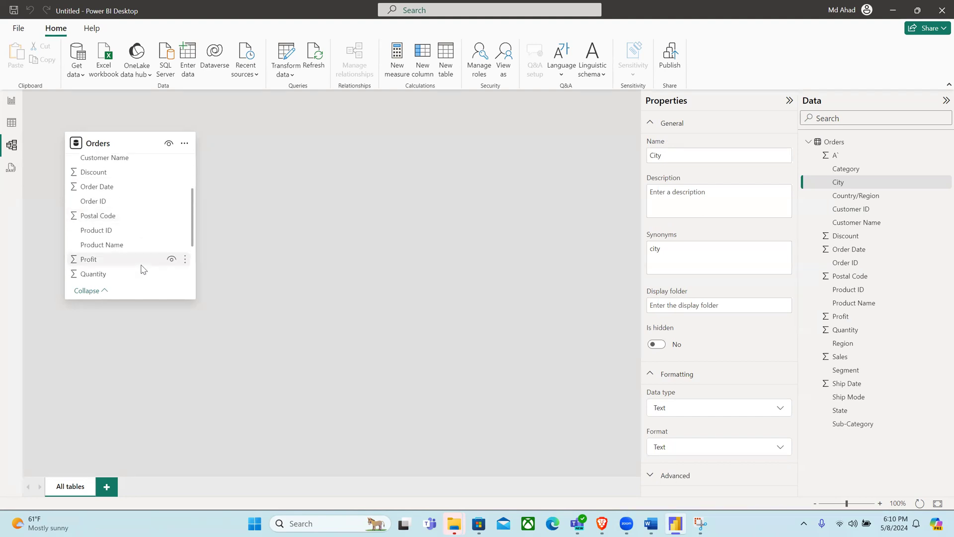
{"action": "left_click", "coordinate": [833, 362]}
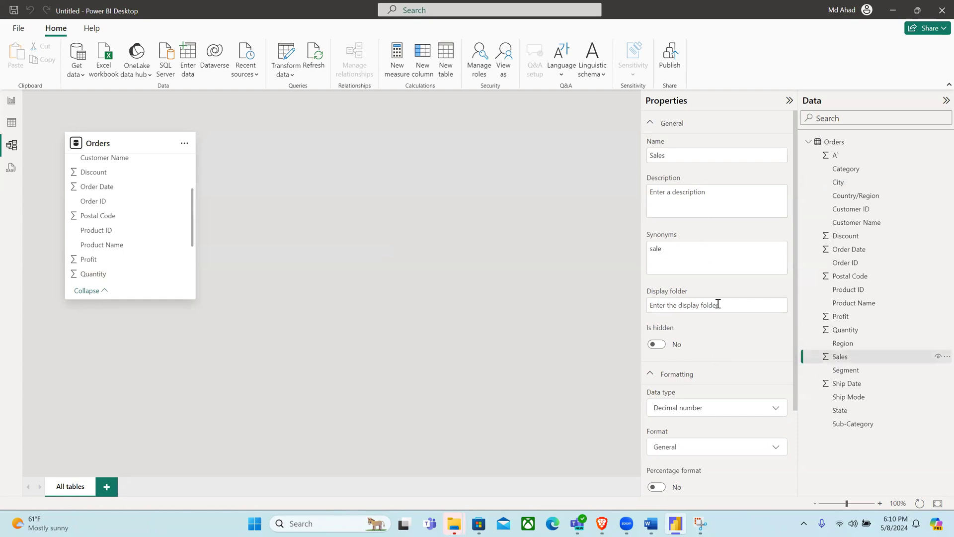
{"action": "scroll", "coordinate": [730, 363], "scroll_direction": "down", "scroll_amount": 2}
{"action": "scroll", "coordinate": [731, 363], "scroll_direction": "up", "scroll_amount": 2}
Step: Create a hierarchy from the City column of the Orders table
{"action": "left_click", "coordinate": [838, 183]}
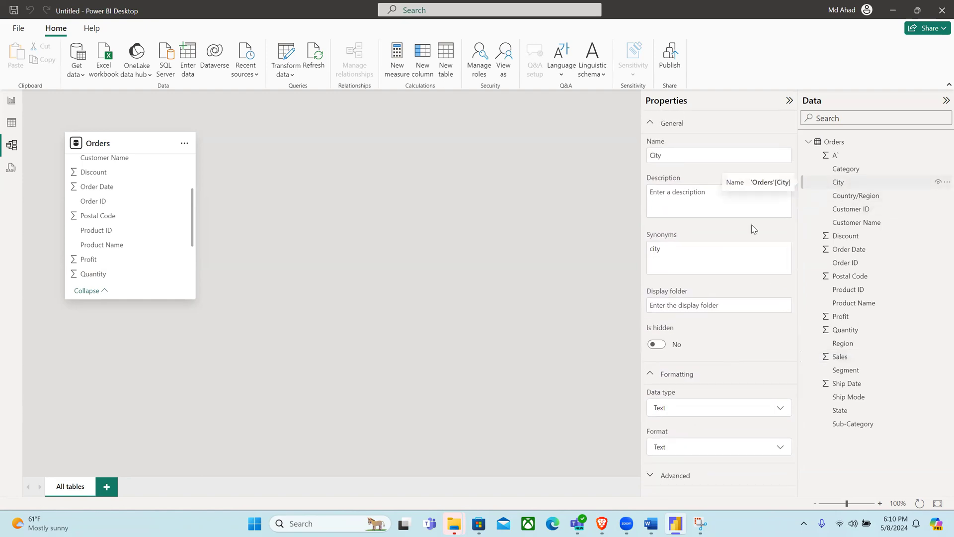
{"action": "scroll", "coordinate": [80, 279], "scroll_direction": "up", "scroll_amount": 3}
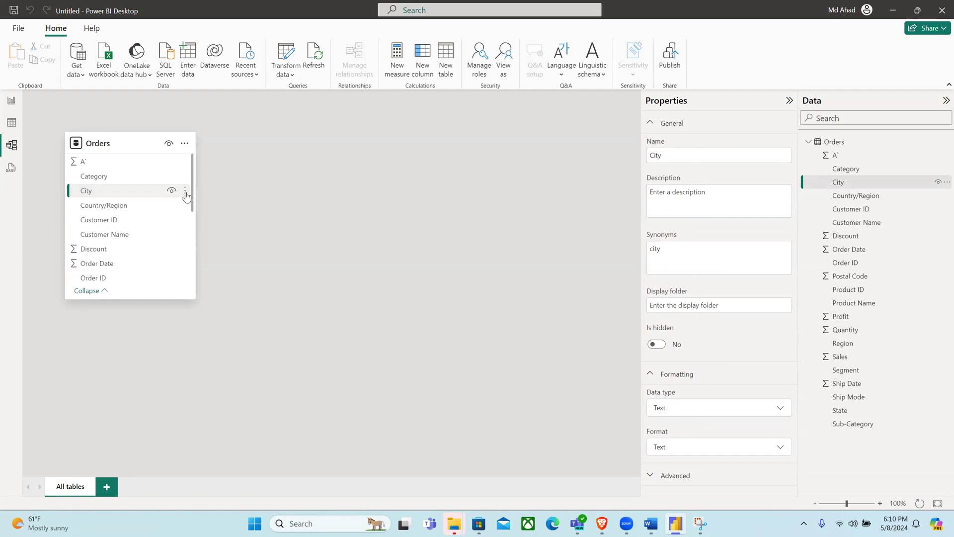
{"action": "left_click", "coordinate": [186, 194]}
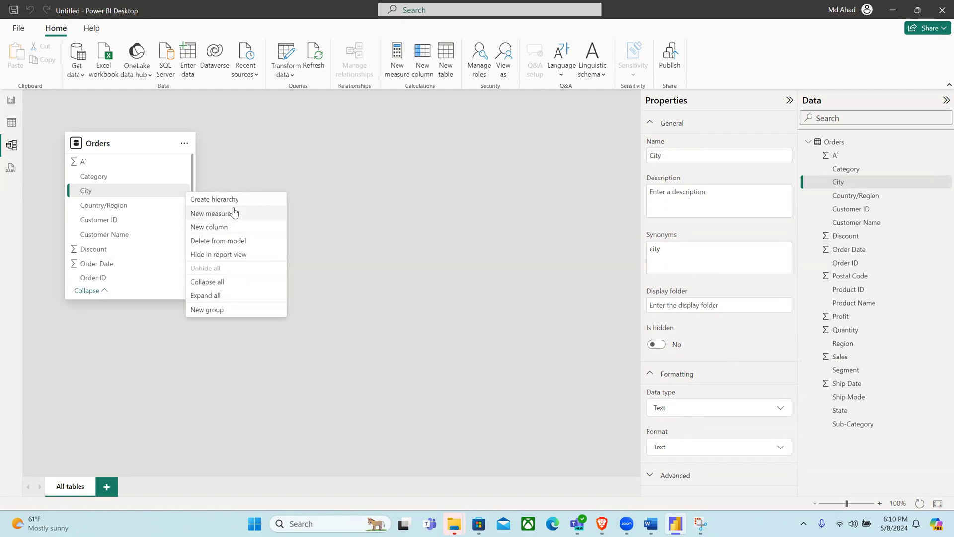
{"action": "key", "text": "Escape"}
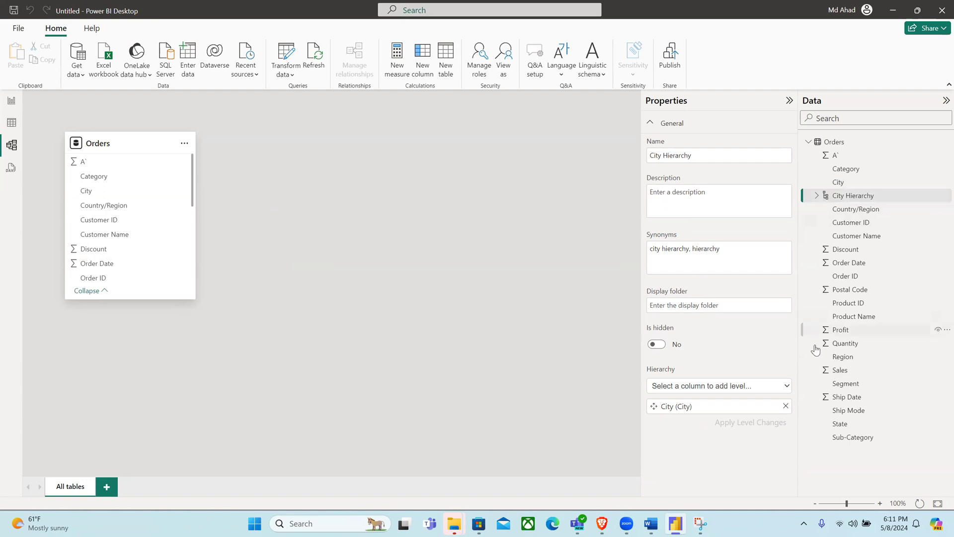
Step: Add the Profit column of the Orders table to the City Hierarchy
{"action": "left_click", "coordinate": [840, 335]}
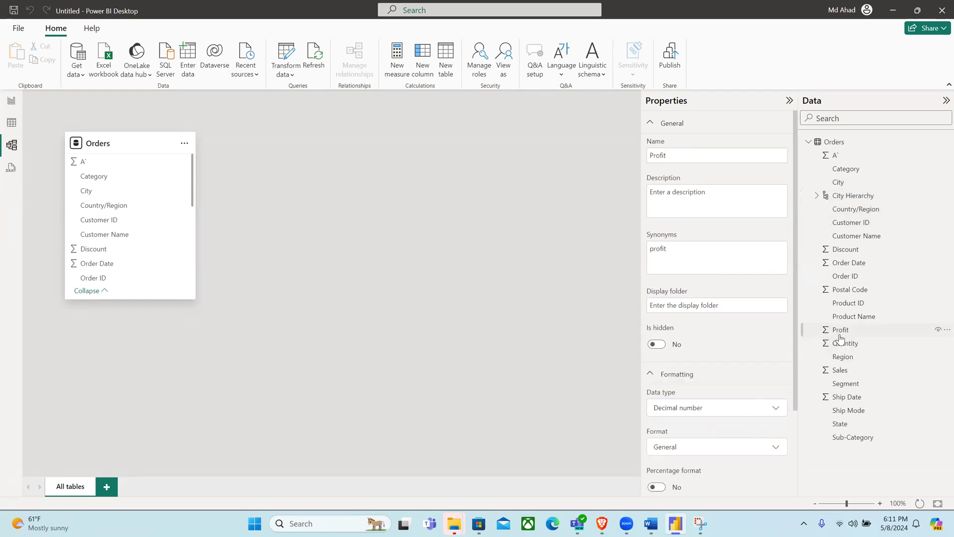
{"action": "scroll", "coordinate": [169, 275], "scroll_direction": "down", "scroll_amount": 5}
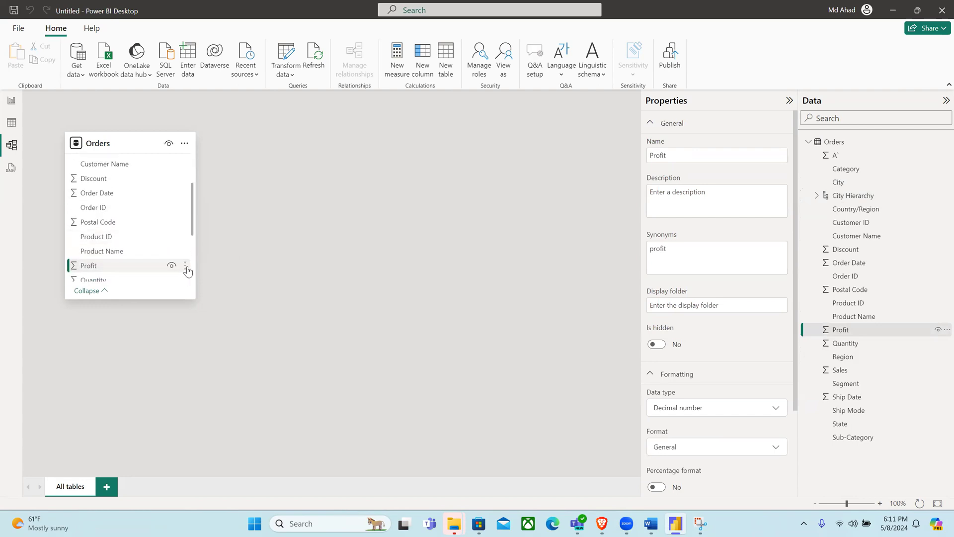
{"action": "left_click", "coordinate": [186, 267]}
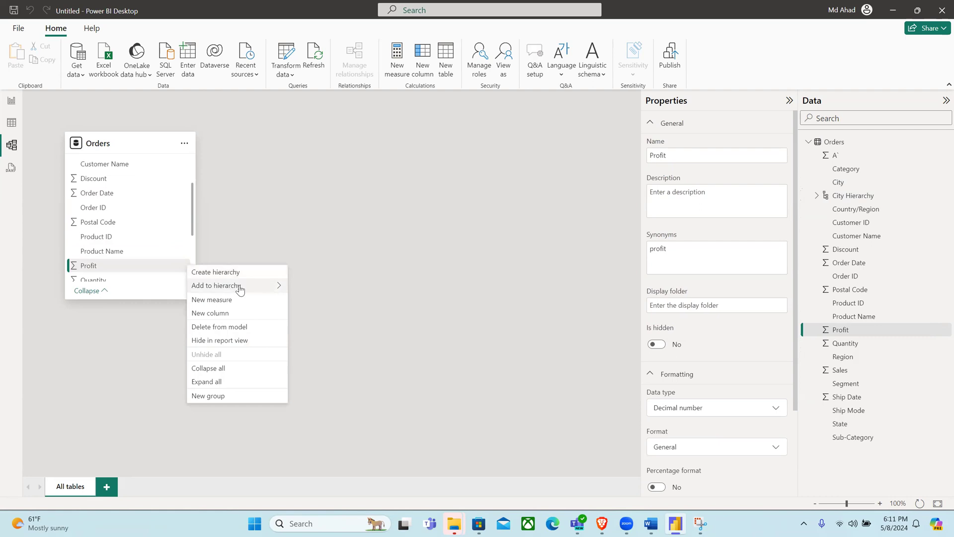
{"action": "mouse_move", "coordinate": [241, 288]}
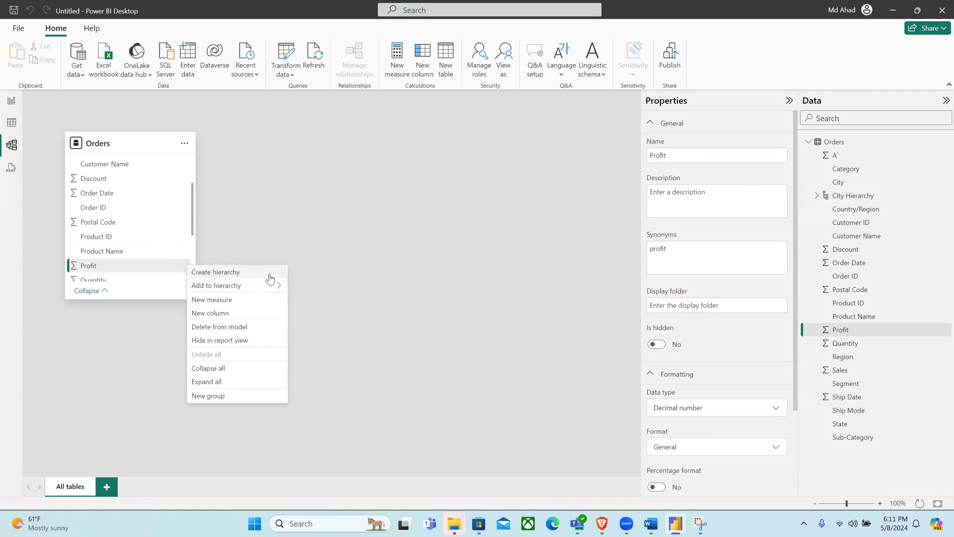
{"action": "mouse_move", "coordinate": [271, 286]}
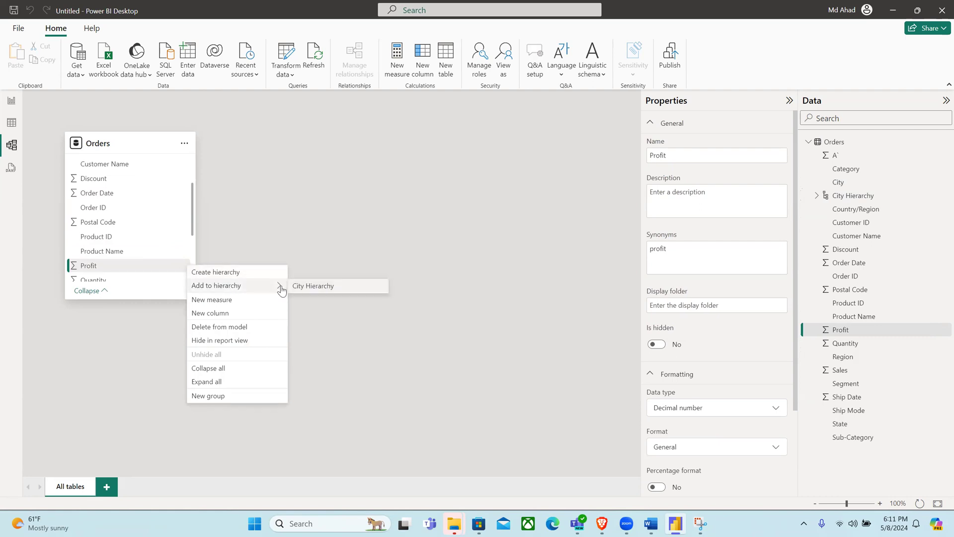
{"action": "left_click", "coordinate": [309, 287]}
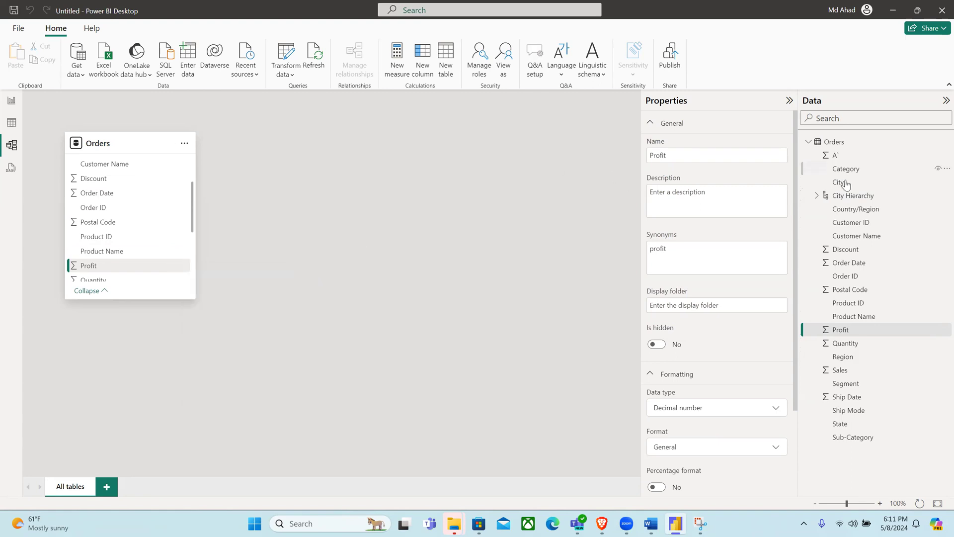
Step: Add Segment as a further level of the City Hierarchy and apply the level changes
{"action": "left_click", "coordinate": [849, 197]}
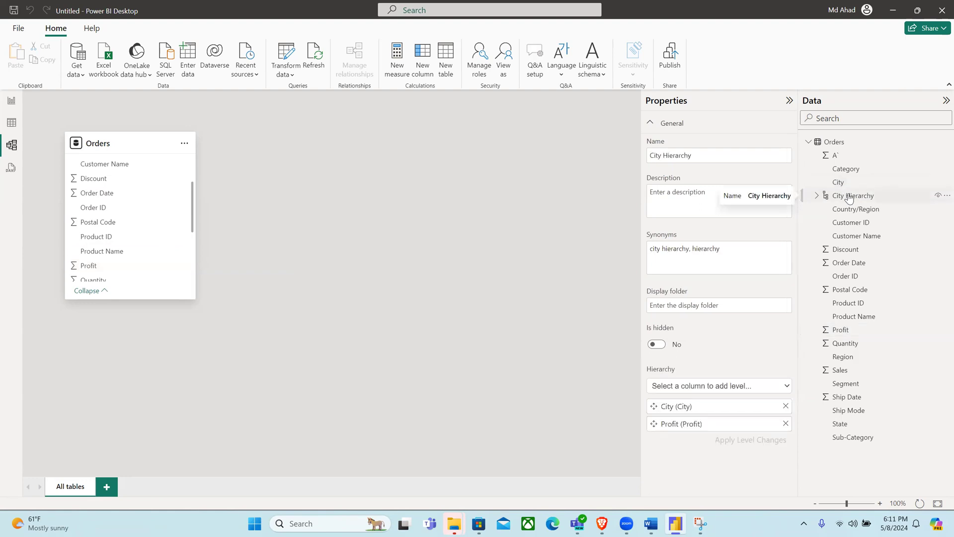
{"action": "double_click", "coordinate": [850, 196]}
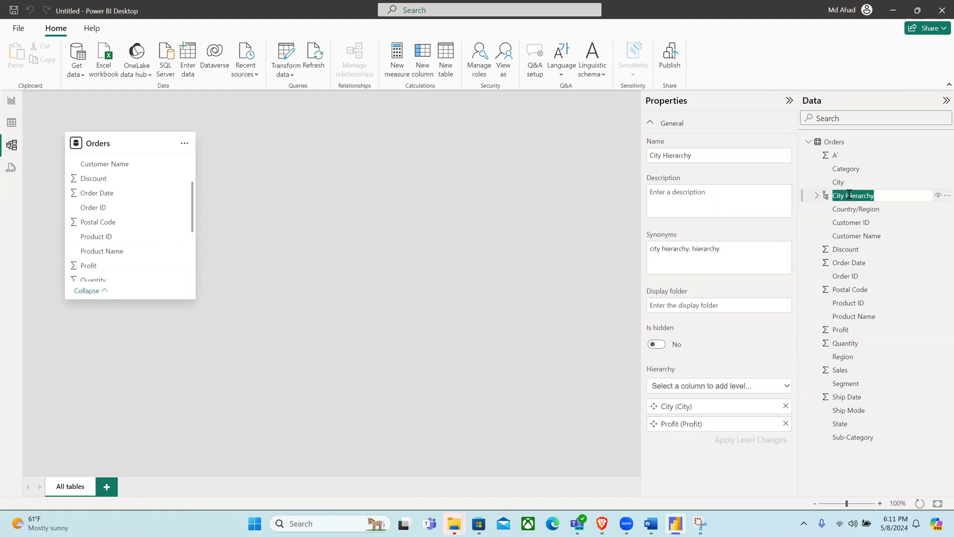
{"action": "key", "text": "Escape"}
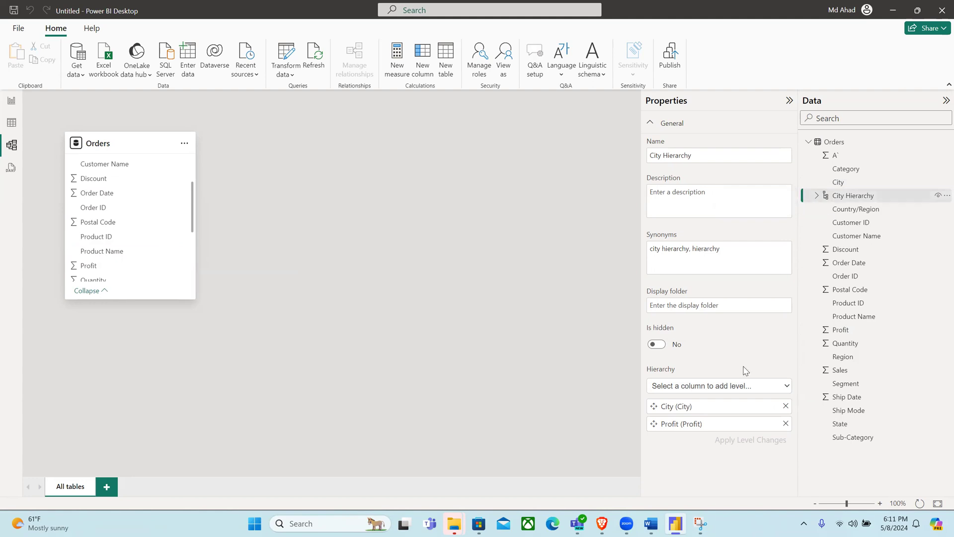
{"action": "left_click", "coordinate": [730, 386]}
{"action": "scroll", "coordinate": [704, 344], "scroll_direction": "down", "scroll_amount": 1}
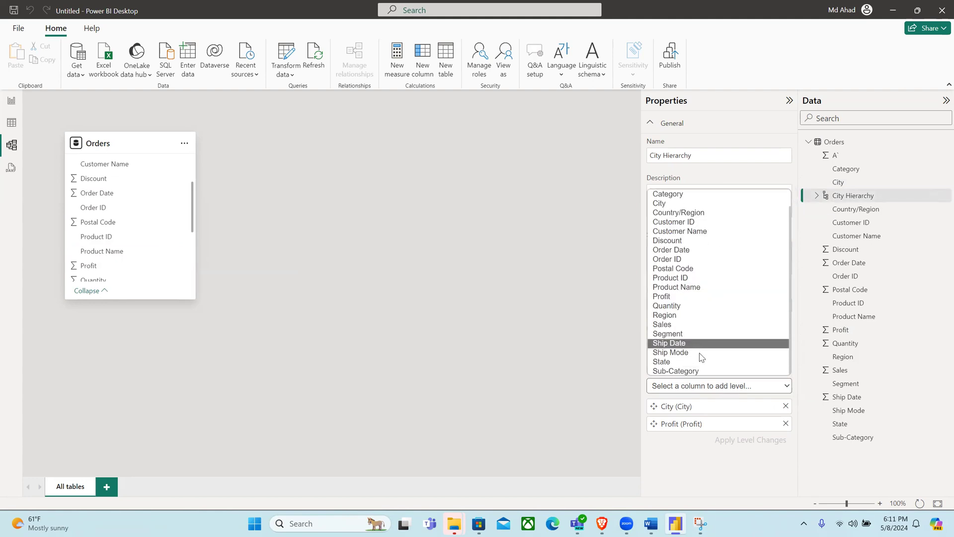
{"action": "left_click", "coordinate": [674, 335]}
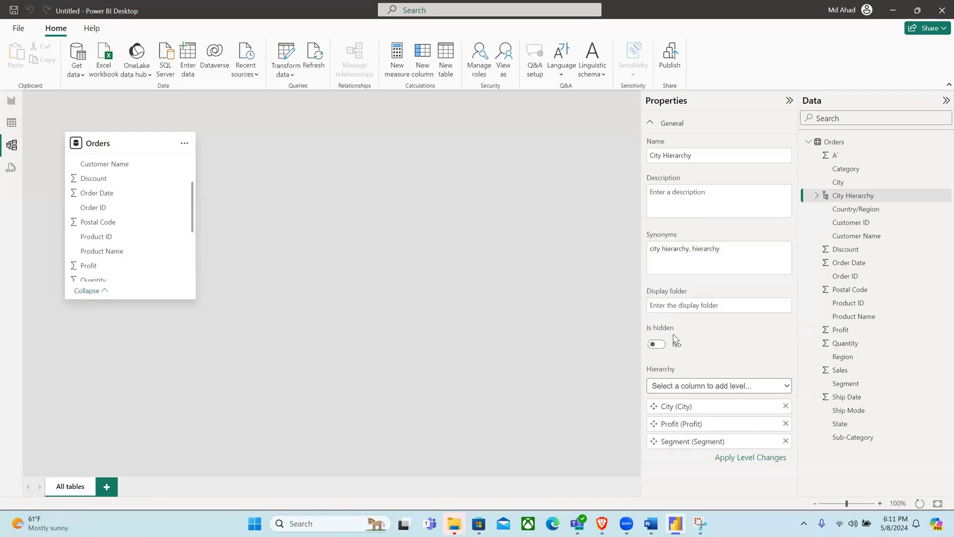
{"action": "left_click", "coordinate": [731, 458]}
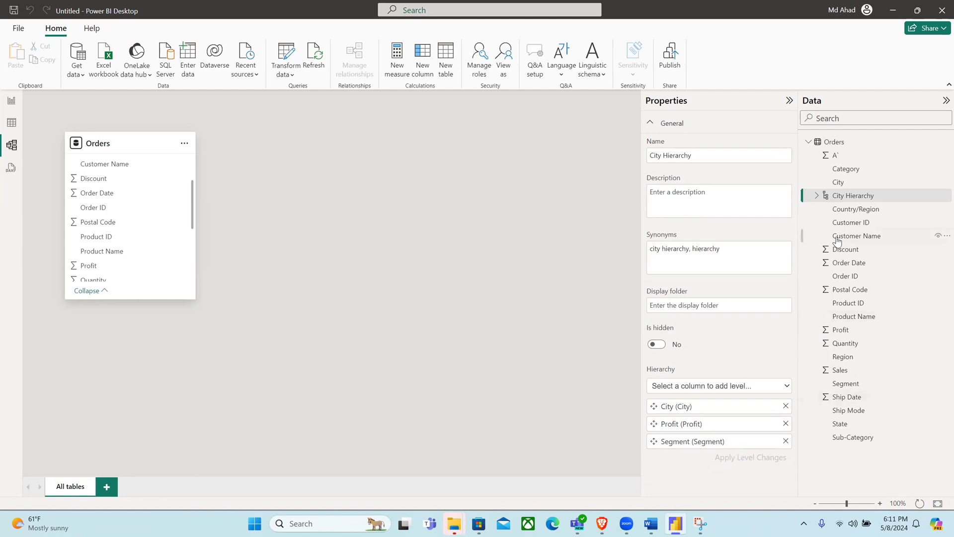
Step: Hide the City Hierarchy in report view, make it visible again and view its available actions
{"action": "double_click", "coordinate": [840, 197]}
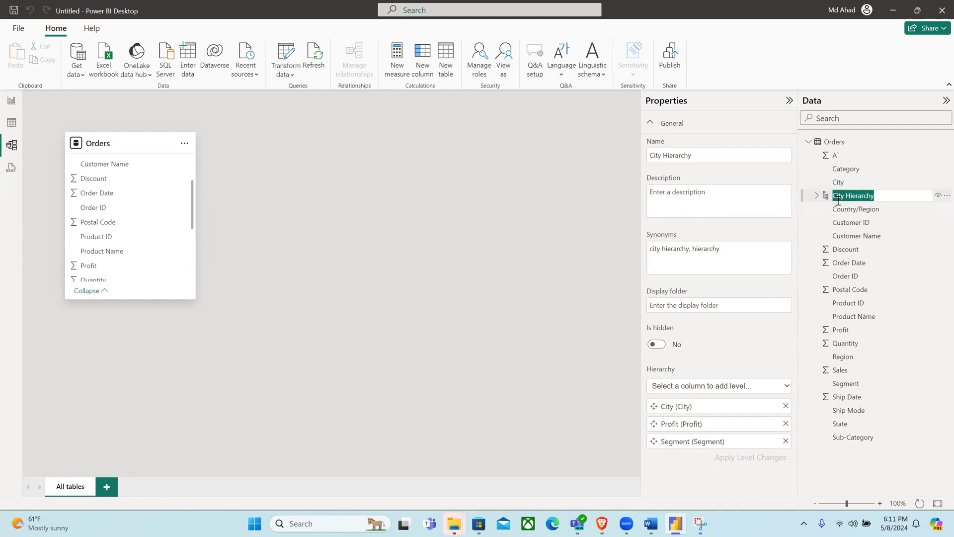
{"action": "left_click", "coordinate": [938, 196]}
{"action": "left_click", "coordinate": [938, 196]}
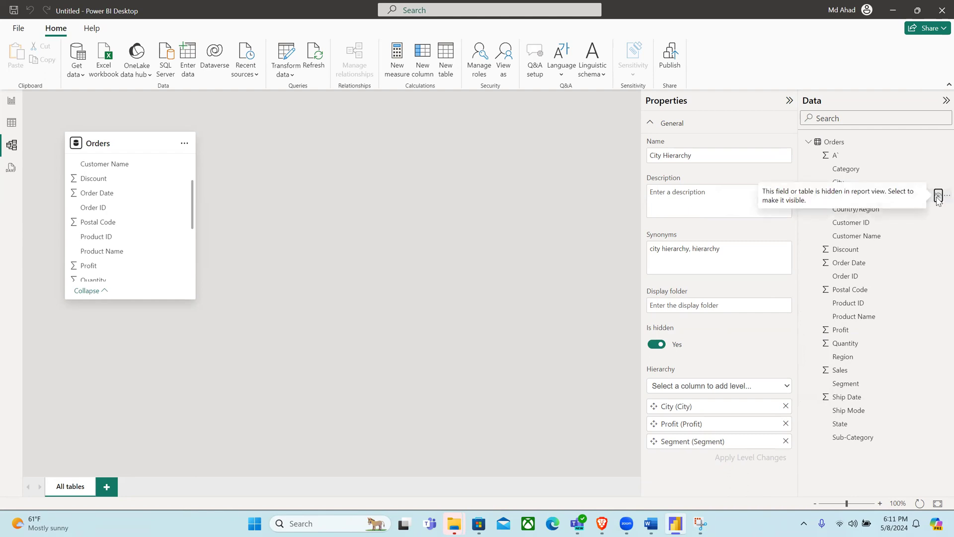
{"action": "left_click", "coordinate": [938, 196]}
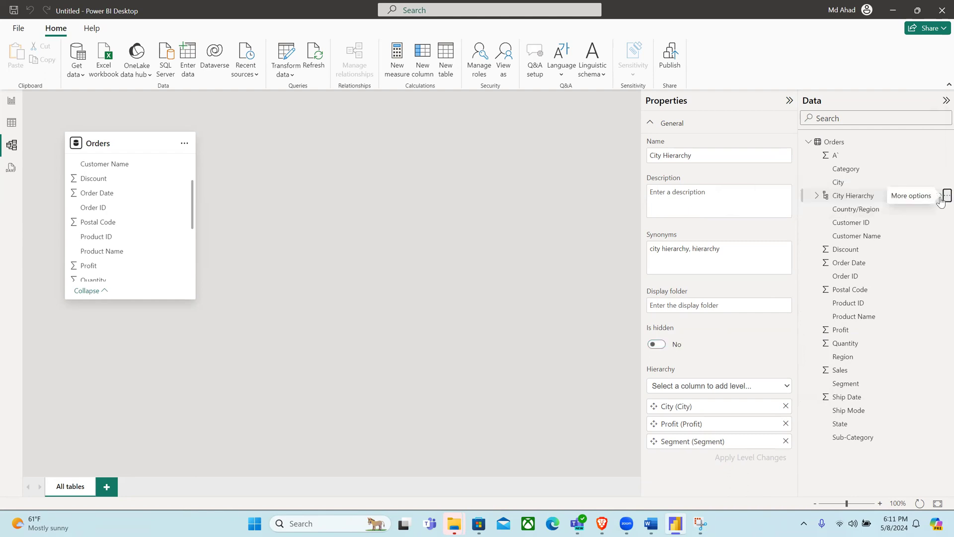
{"action": "left_click", "coordinate": [947, 196]}
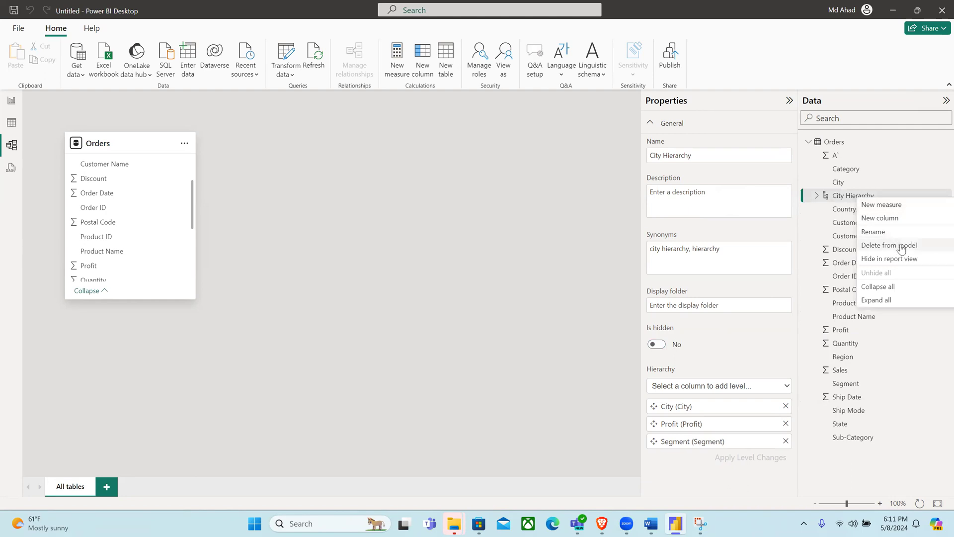
{"action": "left_click", "coordinate": [381, 255]}
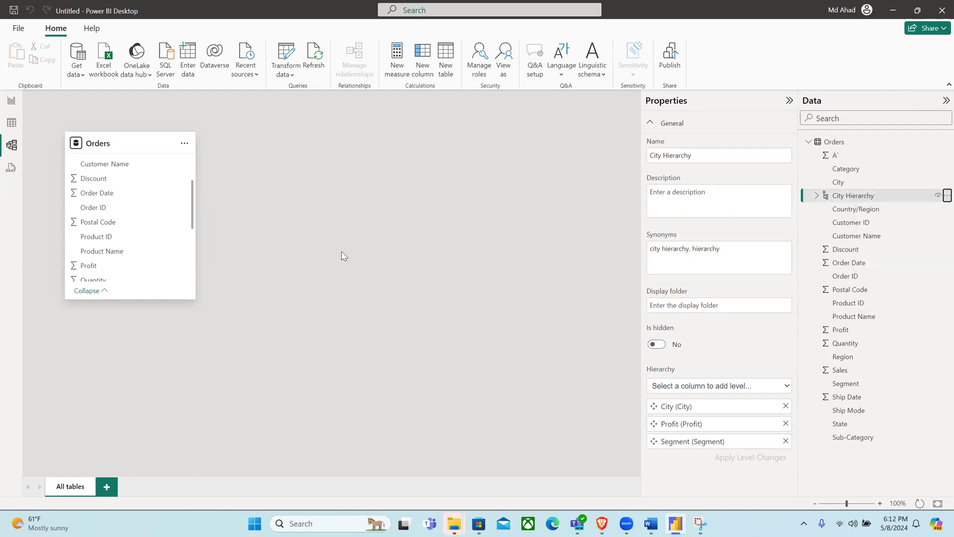
{"action": "left_click", "coordinate": [185, 144]}
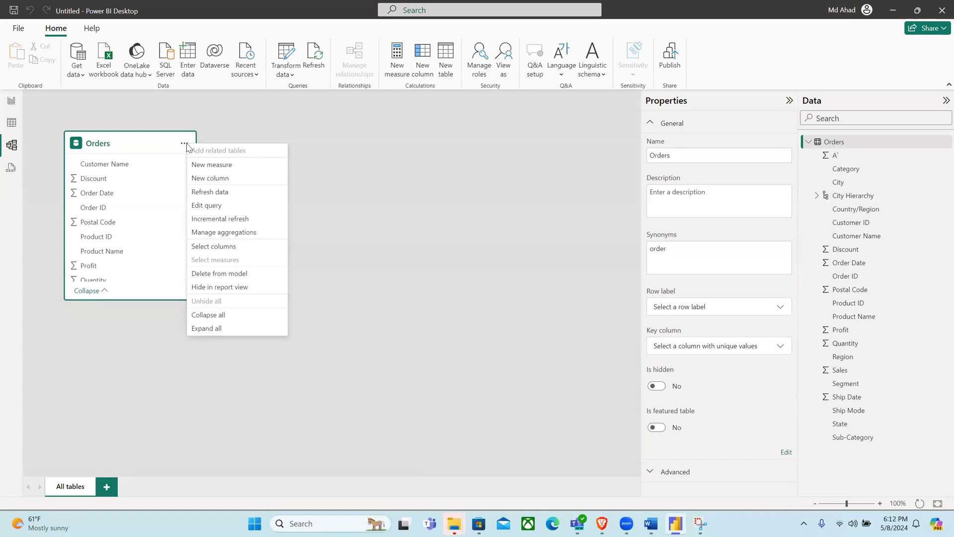
{"action": "left_click", "coordinate": [326, 154]}
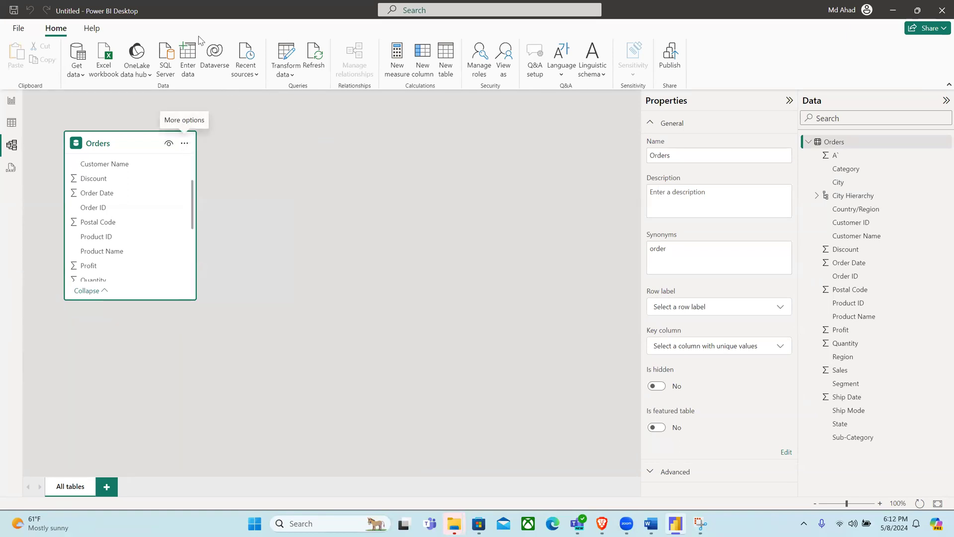
{"action": "left_click", "coordinate": [18, 29]}
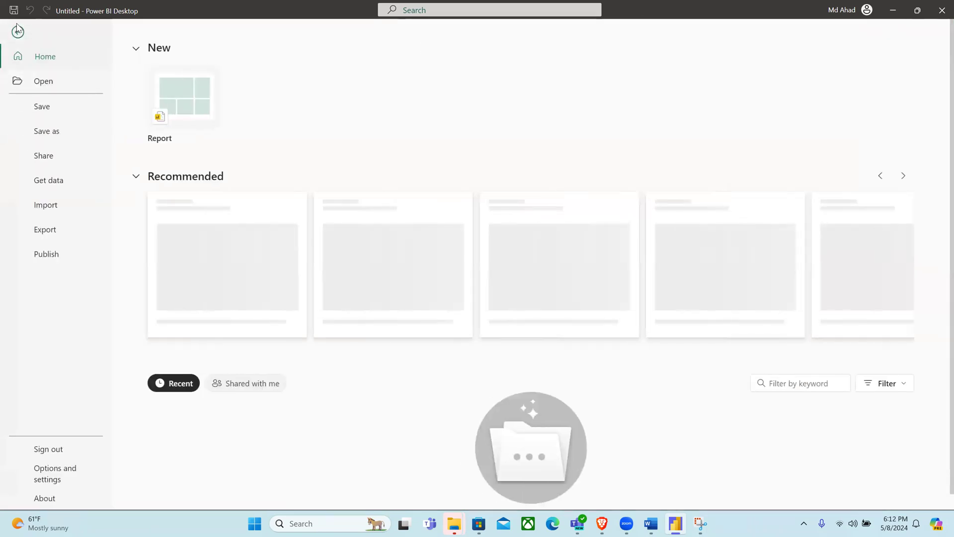
{"action": "left_click", "coordinate": [17, 33]}
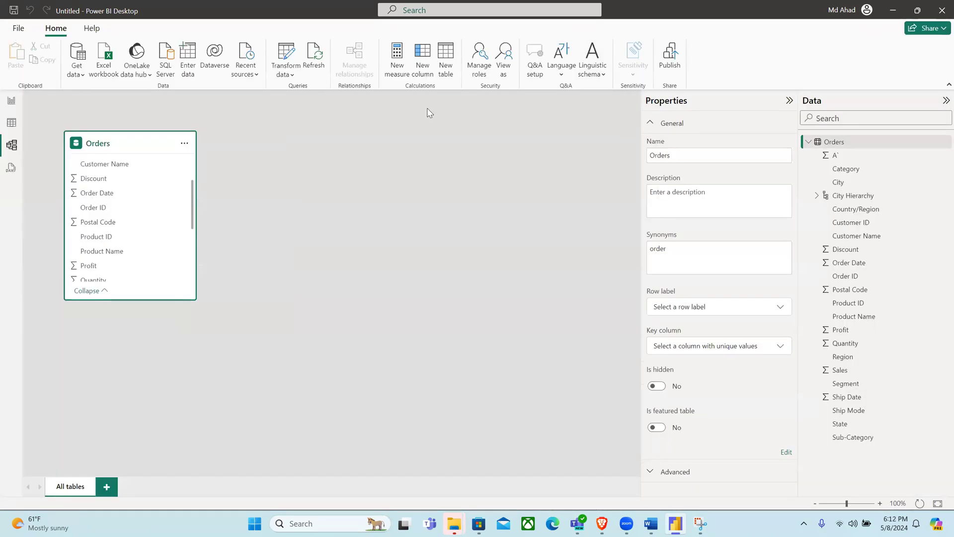
{"action": "left_click", "coordinate": [18, 31]}
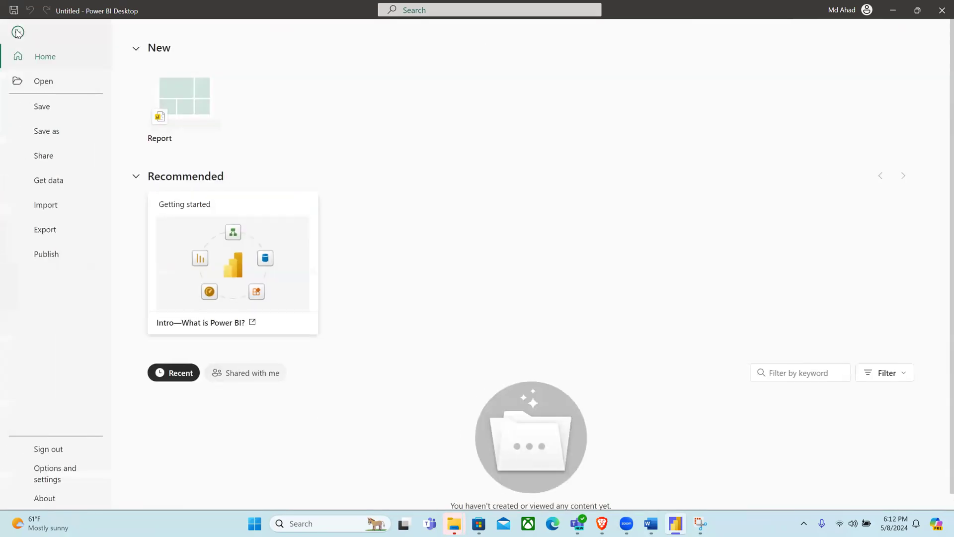
{"action": "left_click", "coordinate": [17, 32]}
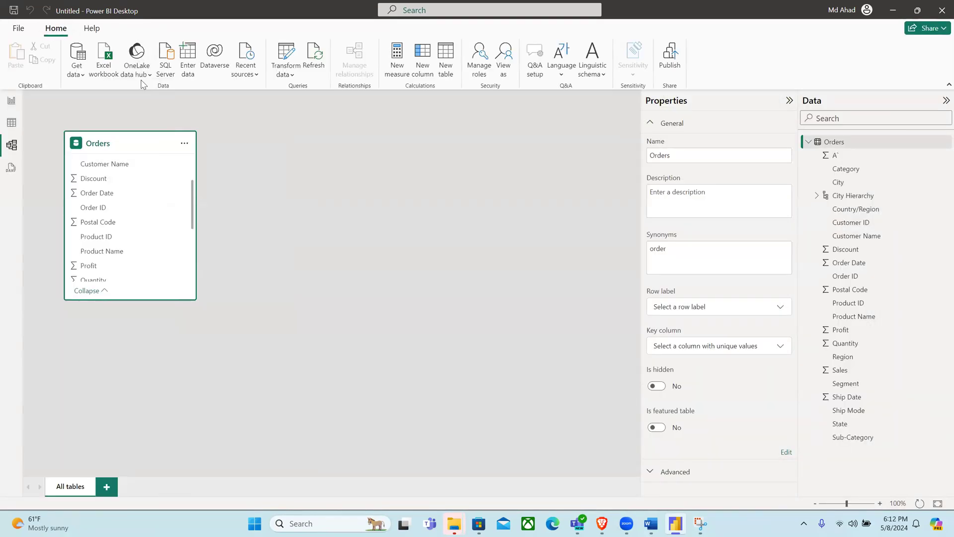
Step: Examine the View as roles options, including Other user, and the Manage security roles settings
{"action": "left_click", "coordinate": [503, 65]}
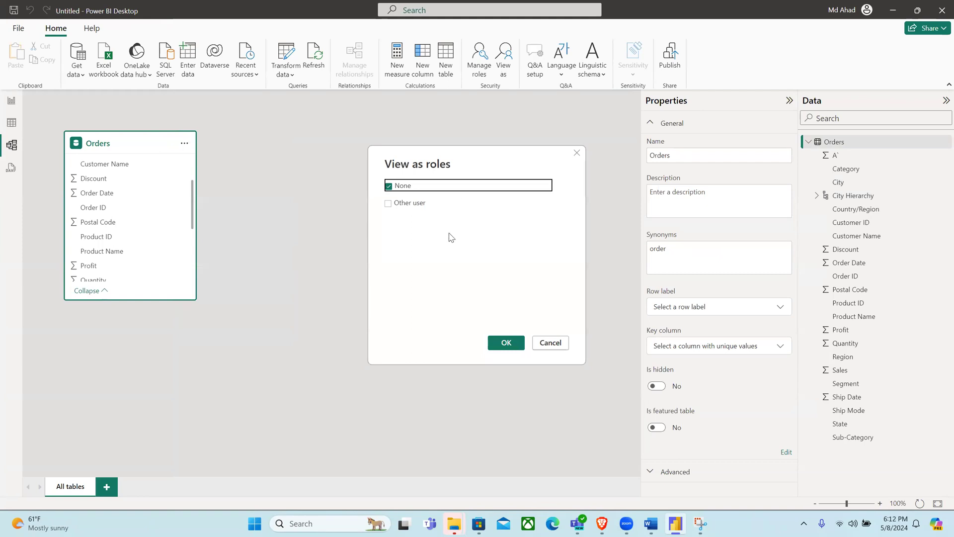
{"action": "left_click", "coordinate": [389, 203]}
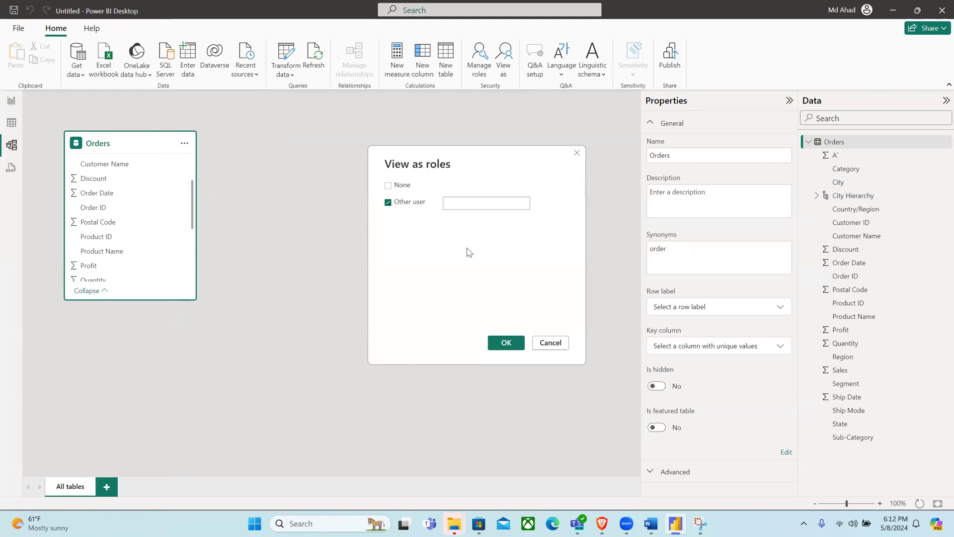
{"action": "left_click", "coordinate": [577, 153]}
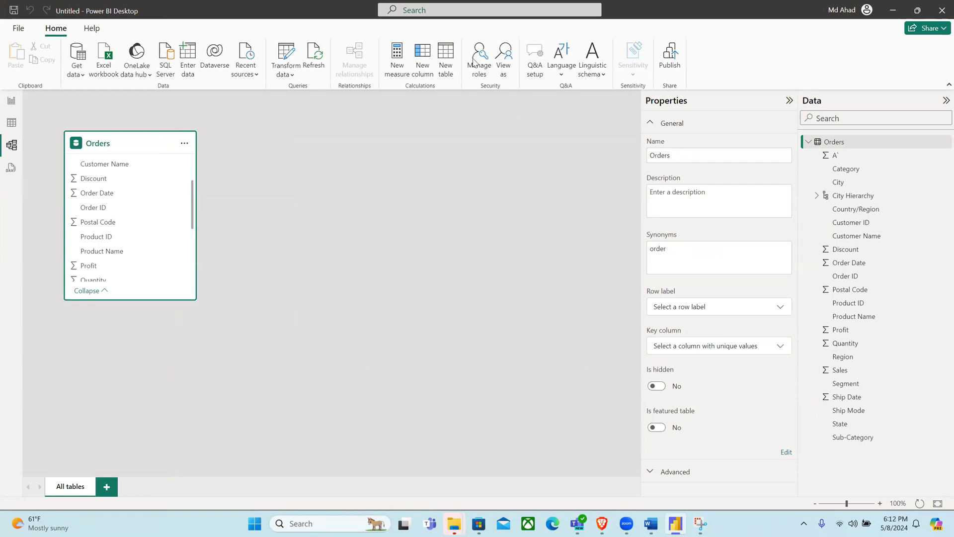
{"action": "left_click", "coordinate": [478, 70]}
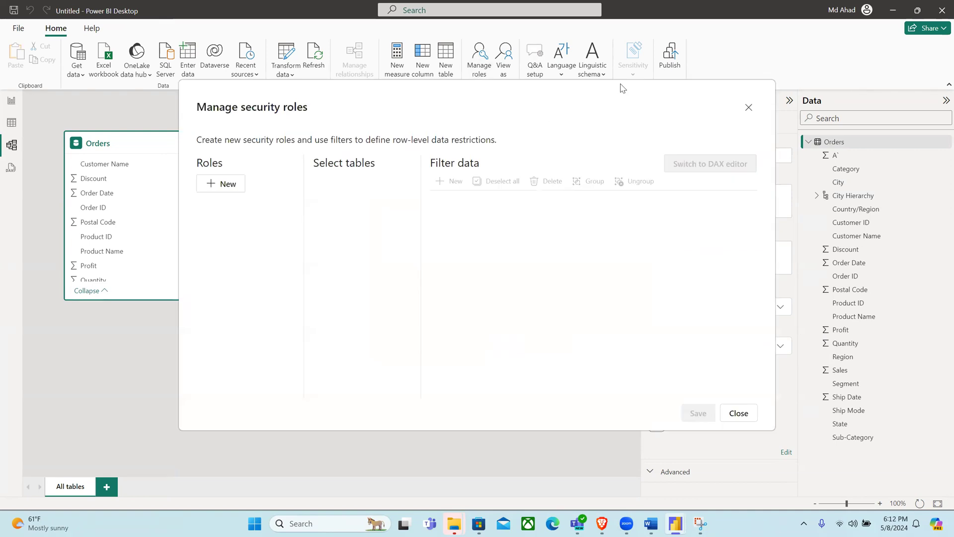
{"action": "left_click", "coordinate": [748, 108]}
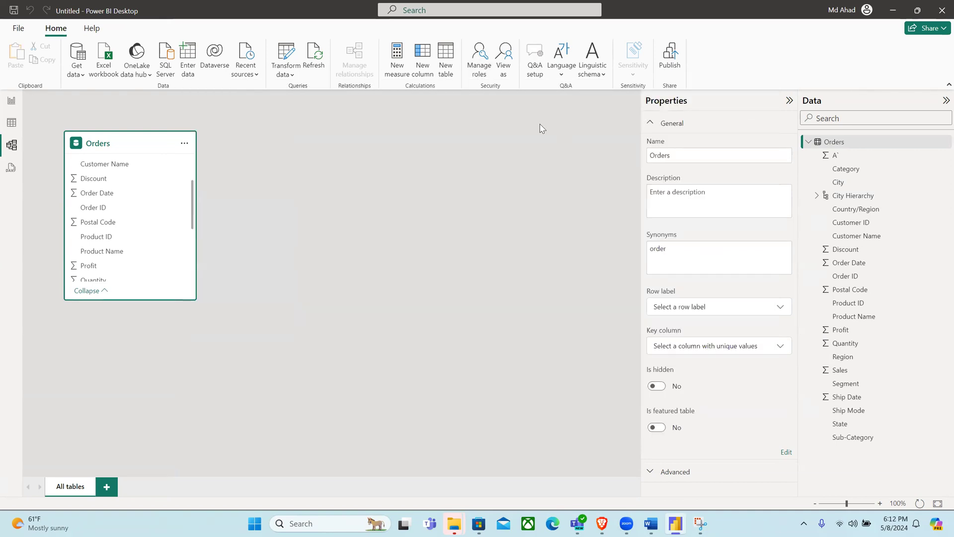
{"action": "left_click", "coordinate": [669, 59]}
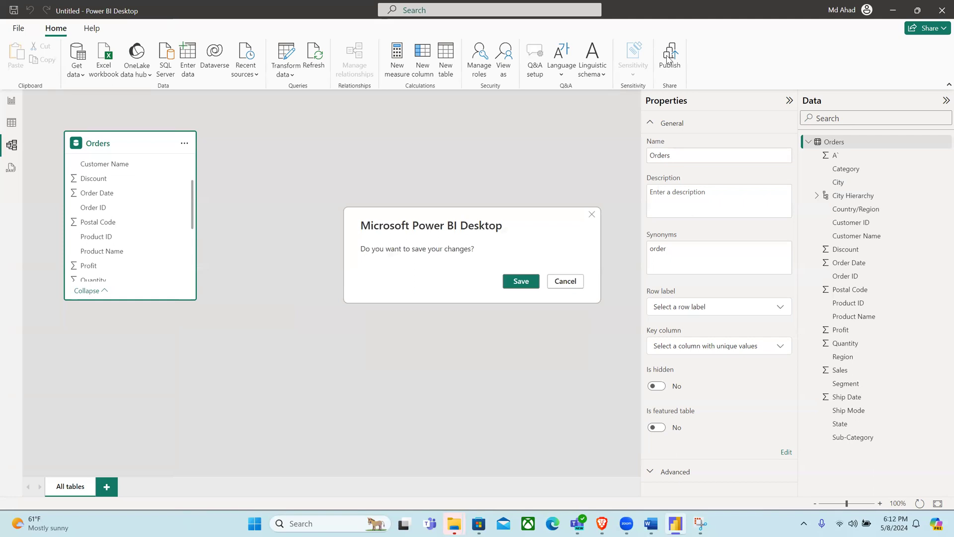
{"action": "left_click", "coordinate": [521, 282]}
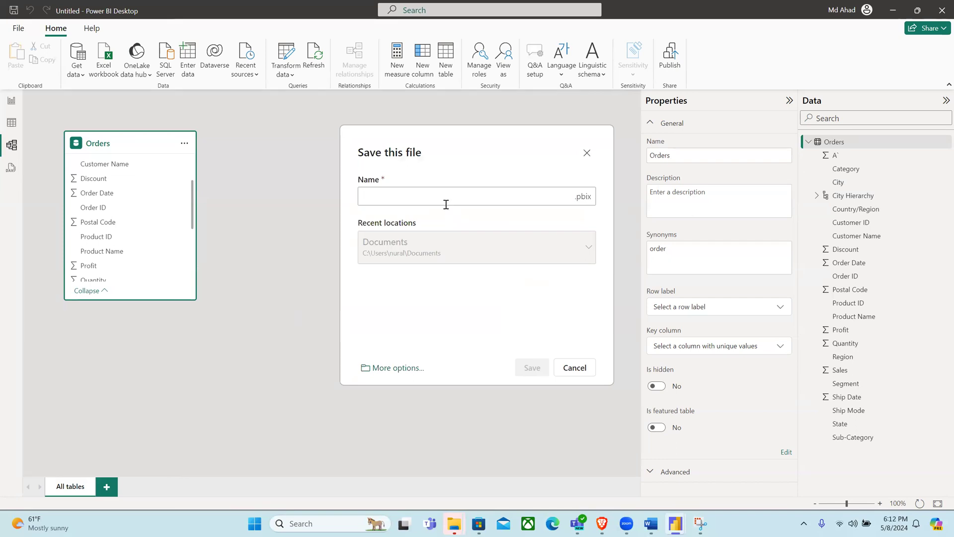
{"action": "type", "text": "Store"}
{"action": "left_click", "coordinate": [398, 370]}
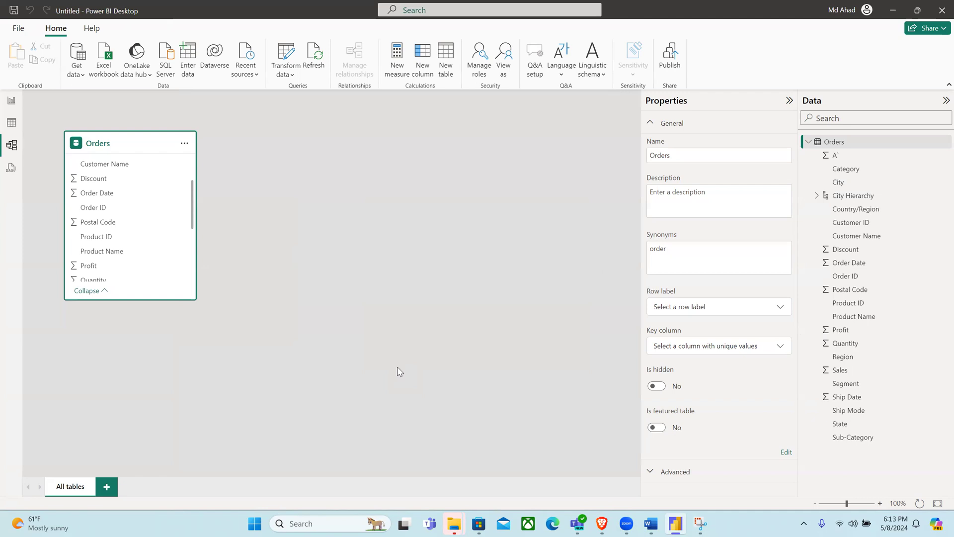
Step: Start publishing the report, saving the file as Store in the Documents folder
{"action": "left_click", "coordinate": [664, 69]}
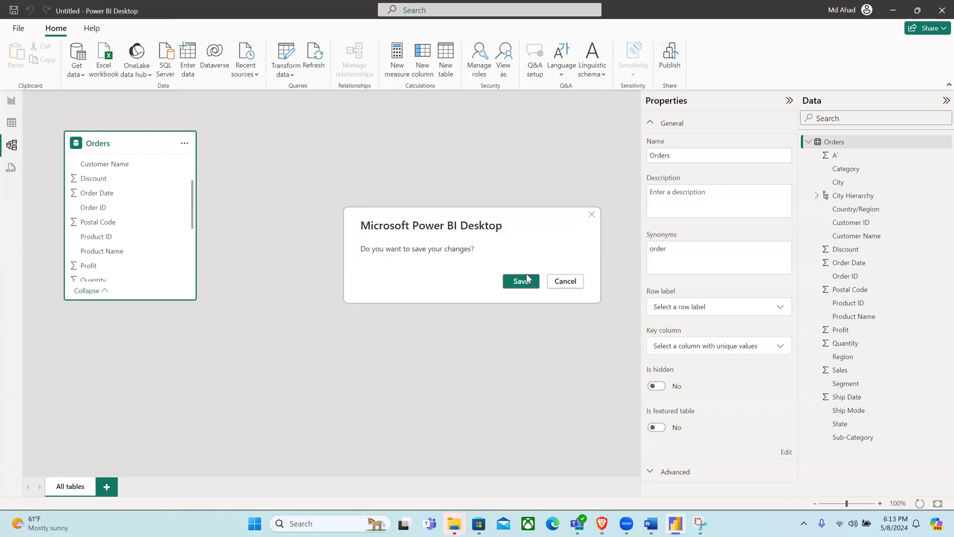
{"action": "left_click", "coordinate": [521, 282]}
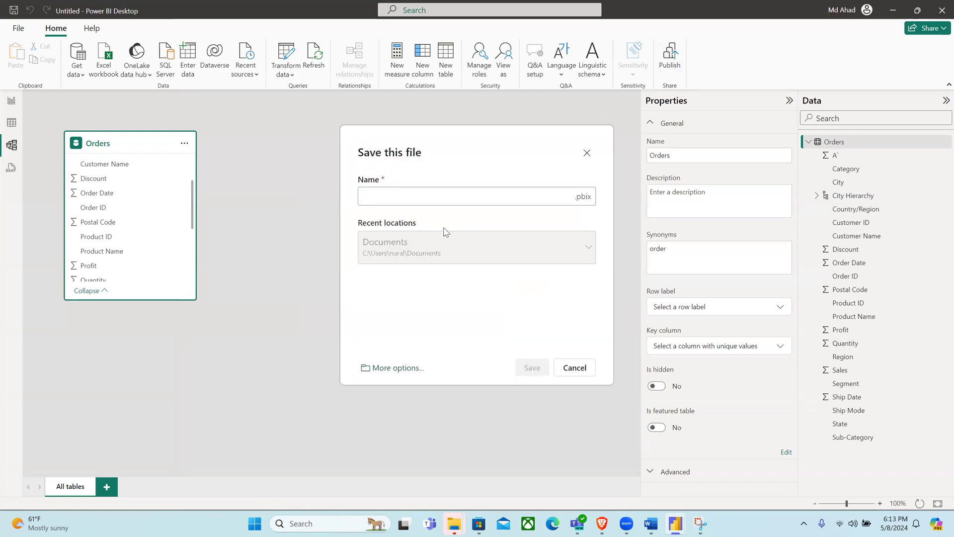
{"action": "type", "text": "S"}
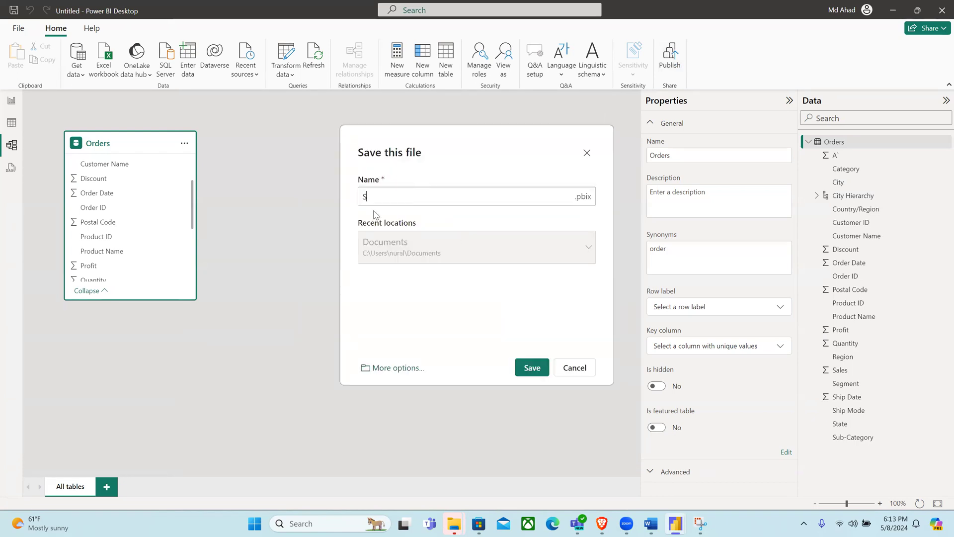
{"action": "type", "text": "tore"}
{"action": "left_click", "coordinate": [523, 370]}
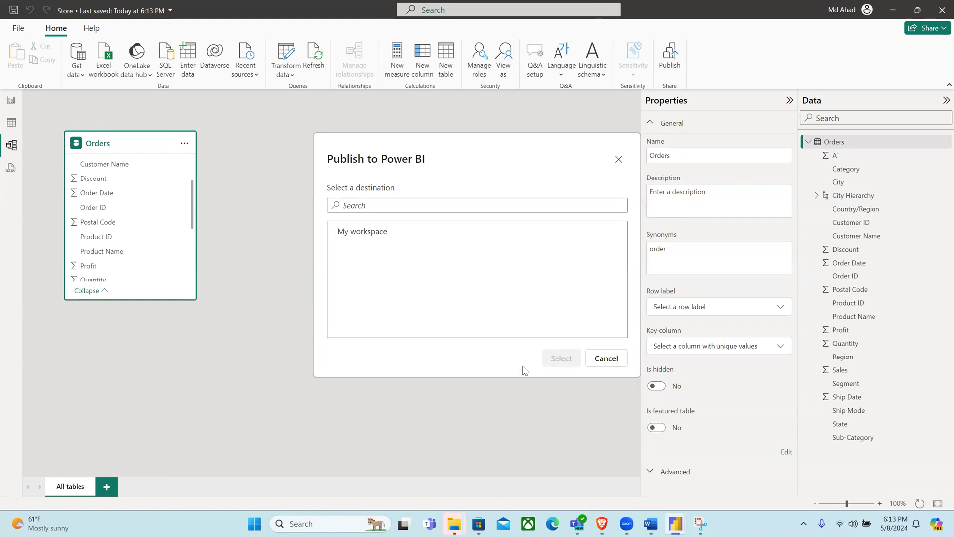
Step: Choose My workspace as the publish destination, and cancel the publishing
{"action": "left_click", "coordinate": [365, 230]}
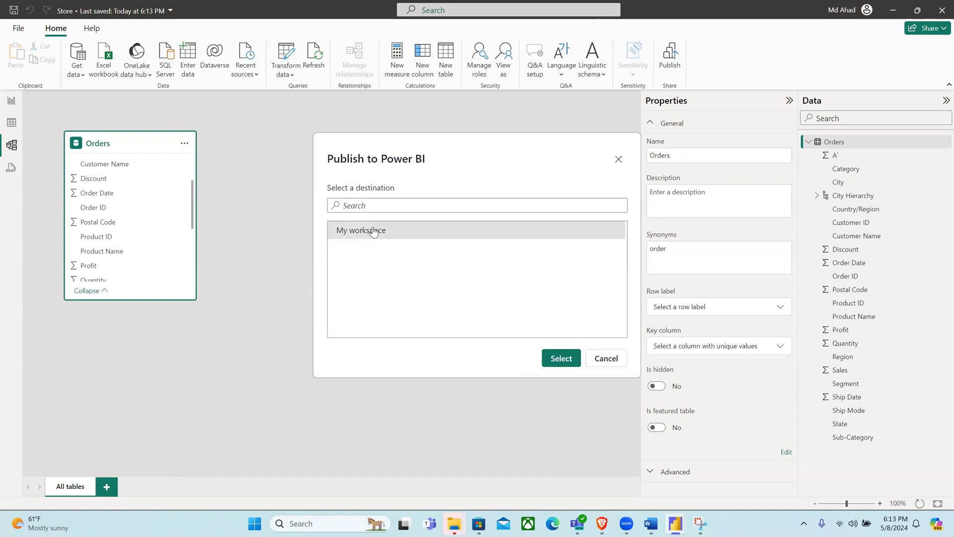
{"action": "left_click", "coordinate": [607, 359]}
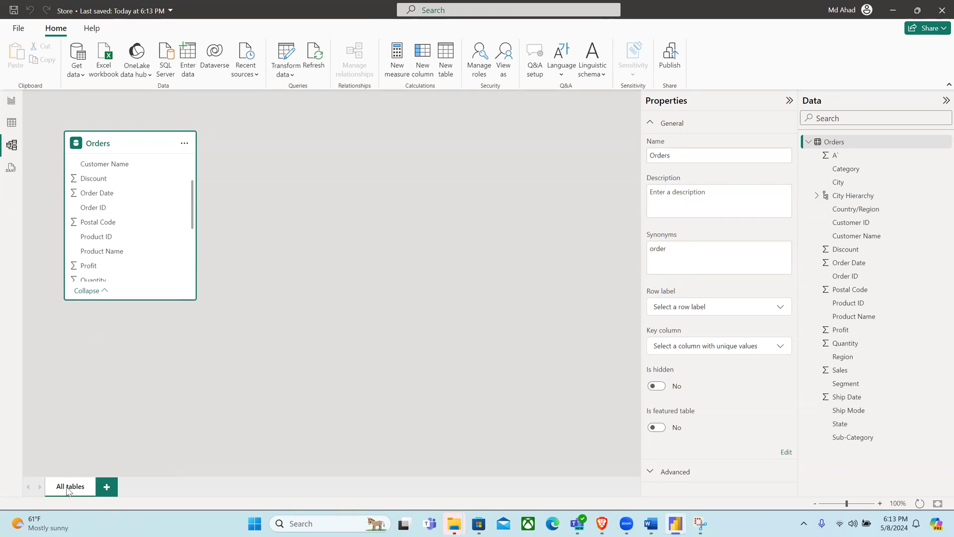
Step: Add a new empty layout to the model view and return to the All tables layout
{"action": "left_click", "coordinate": [105, 488]}
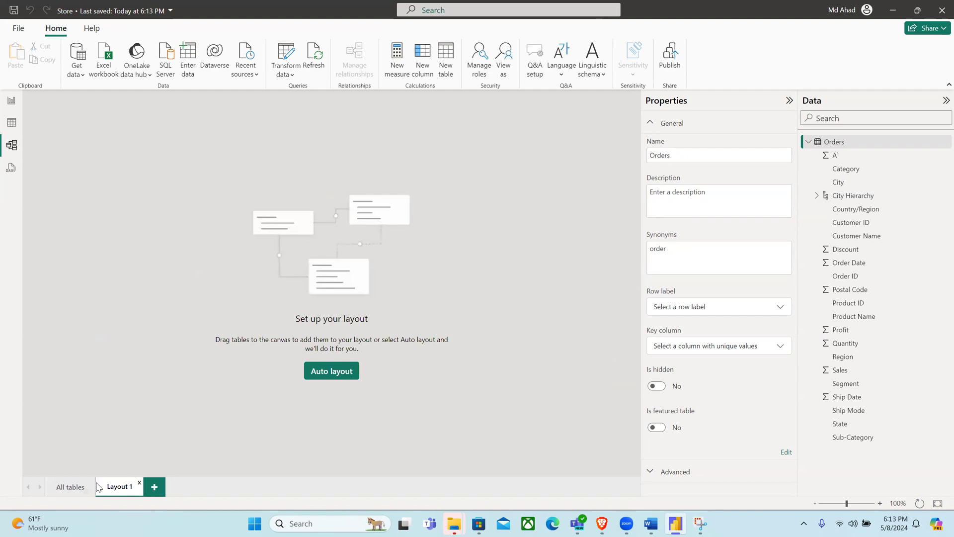
{"action": "left_click", "coordinate": [85, 488]}
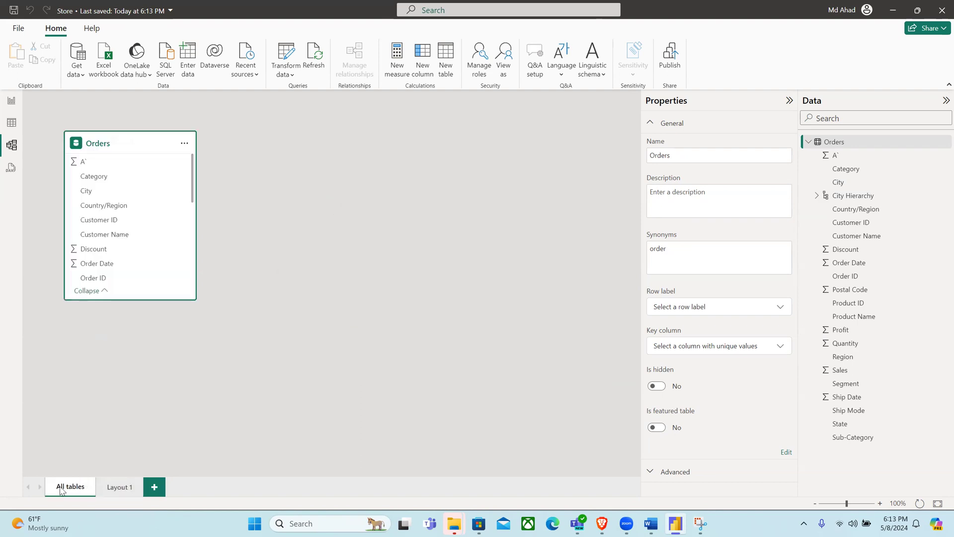
Step: Examine the columns of the Orders data in Table view, from Order ID across to Profit
{"action": "left_click", "coordinate": [12, 124]}
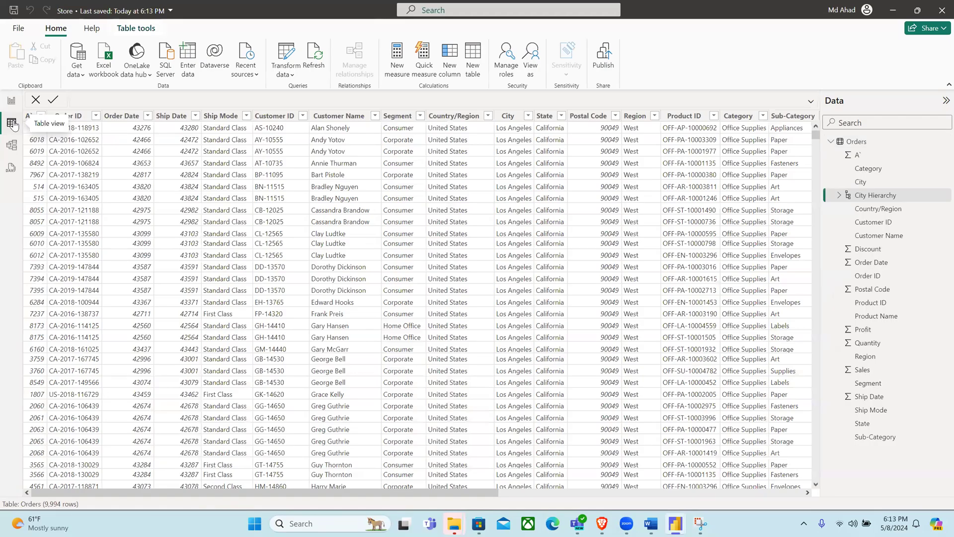
{"action": "scroll", "coordinate": [199, 198], "scroll_direction": "right", "scroll_amount": 3}
{"action": "scroll", "coordinate": [199, 198], "scroll_direction": "right", "scroll_amount": 3}
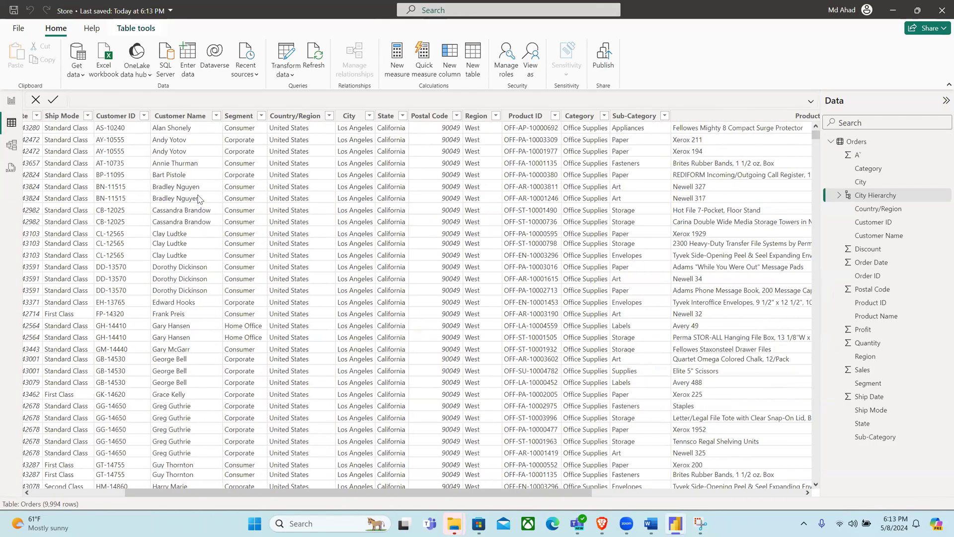
{"action": "scroll", "coordinate": [468, 134], "scroll_direction": "right", "scroll_amount": 5}
{"action": "scroll", "coordinate": [468, 134], "scroll_direction": "right", "scroll_amount": 3}
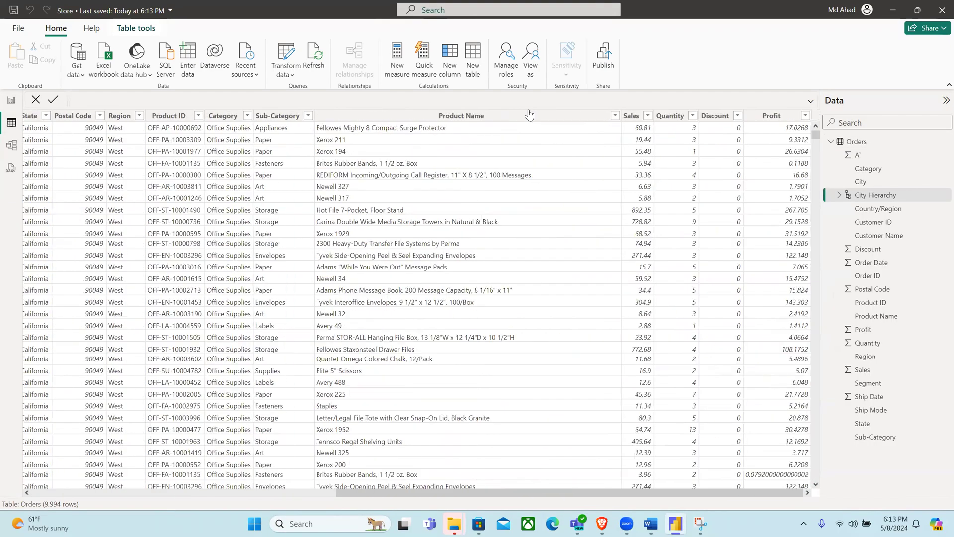
{"action": "scroll", "coordinate": [602, 240], "scroll_direction": "left", "scroll_amount": 7}
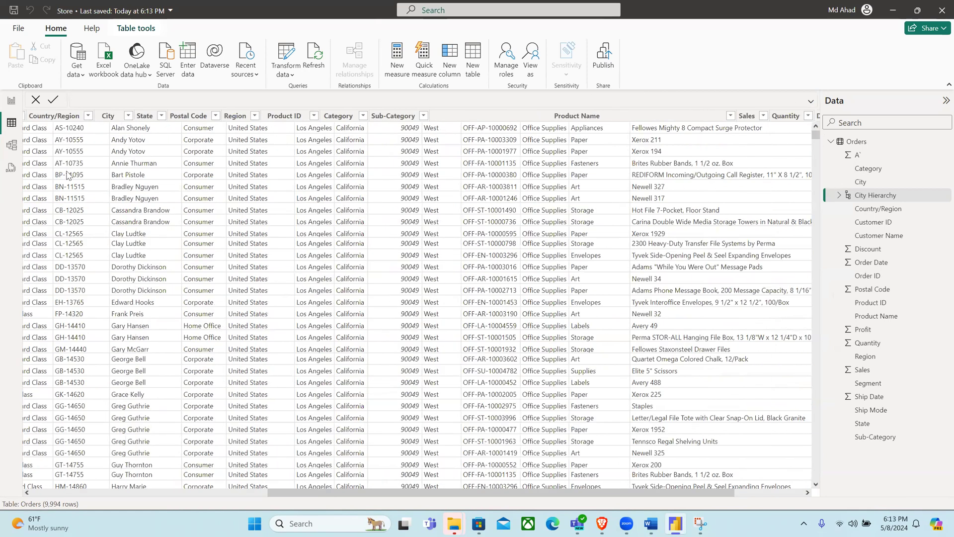
Step: Return to the report view and widen the Sum of Profit by Region chart slightly
{"action": "left_click", "coordinate": [12, 146]}
{"action": "left_click", "coordinate": [8, 103]}
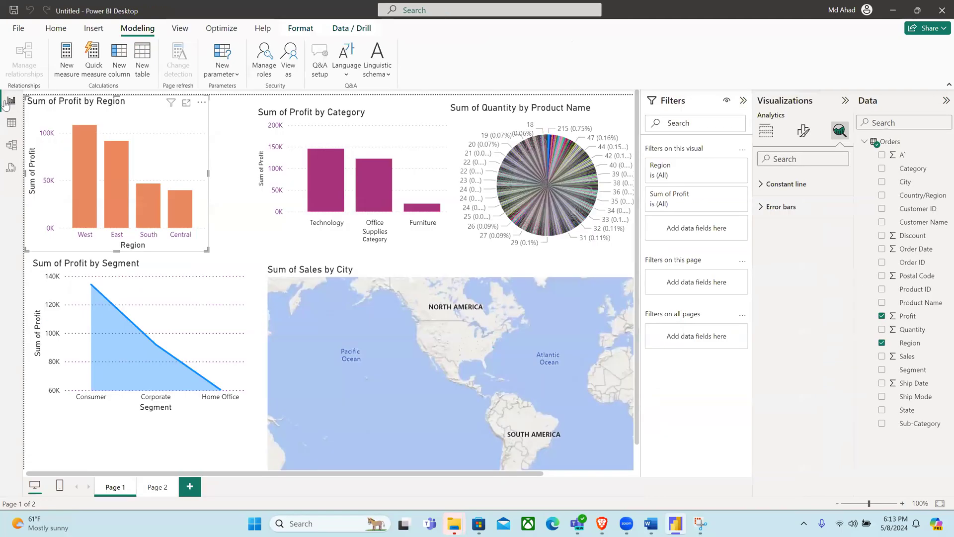
{"action": "mouse_move", "coordinate": [106, 216]}
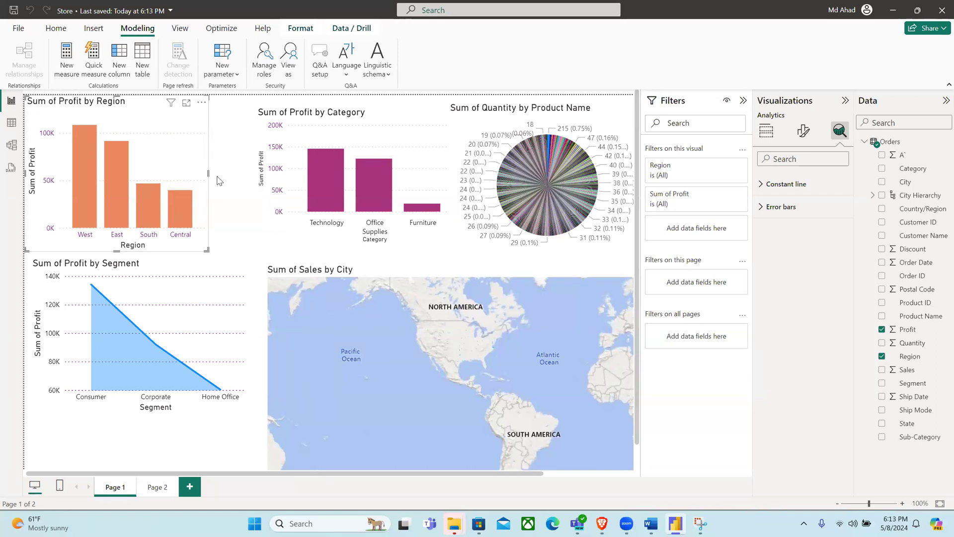
{"action": "left_click_drag", "start_coordinate": [207, 173], "coordinate": [219, 180]}
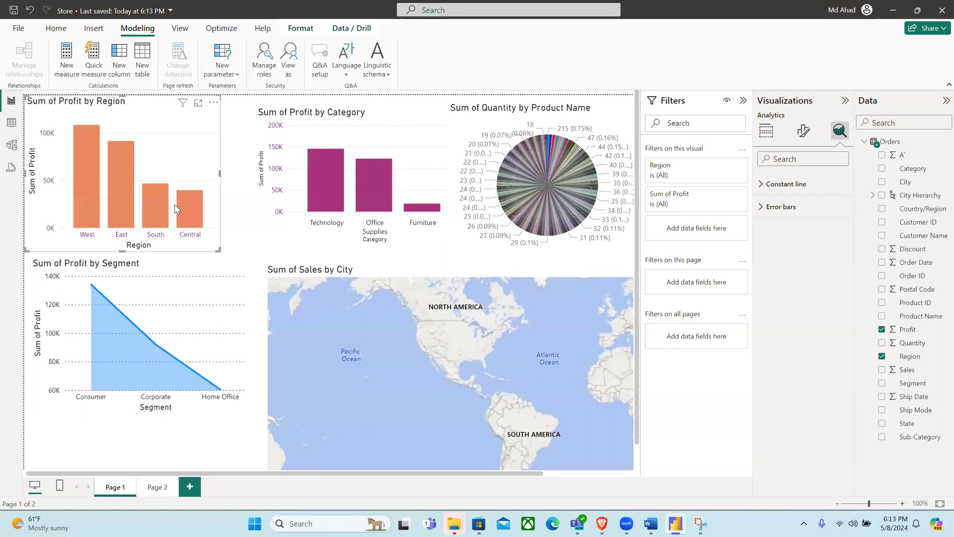
Step: Examine the Sum of Profit by Region chart's filters, further options and Sort axis choices, and look over the other Page 1 visuals
{"action": "mouse_move", "coordinate": [133, 198]}
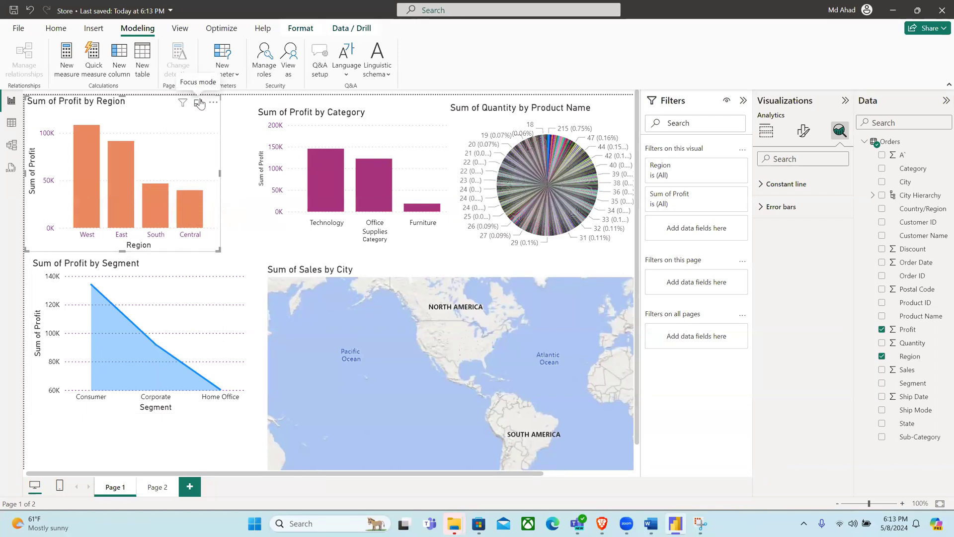
{"action": "mouse_move", "coordinate": [181, 109]}
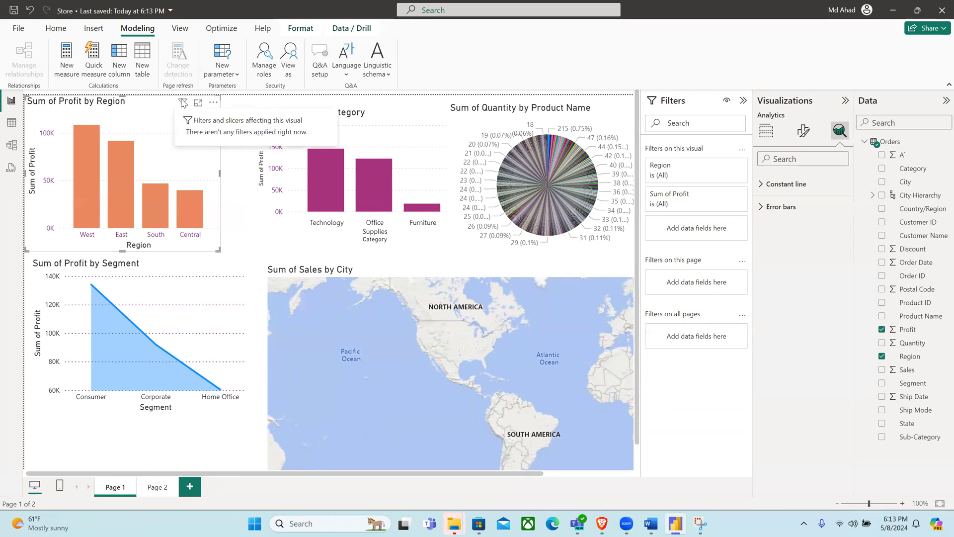
{"action": "left_click", "coordinate": [211, 103]}
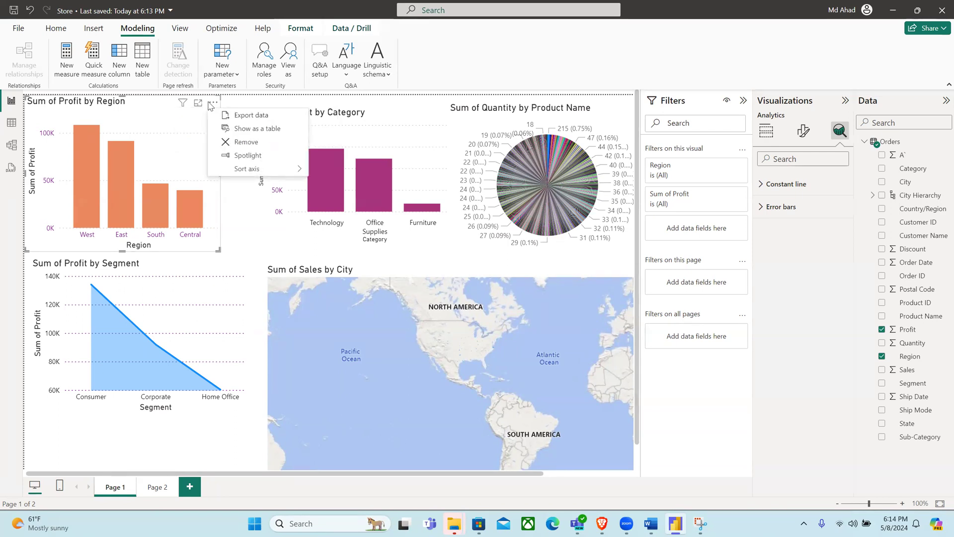
{"action": "mouse_move", "coordinate": [277, 170]}
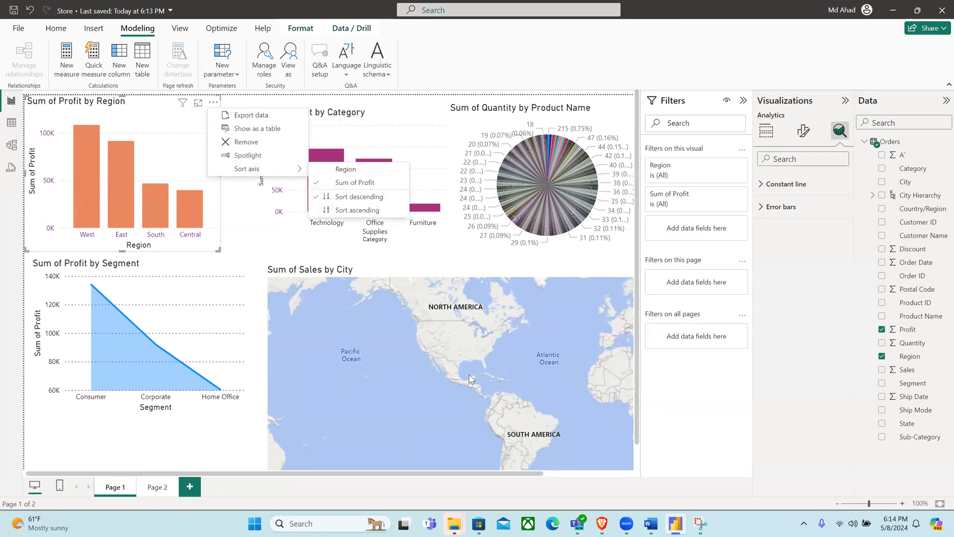
{"action": "scroll", "coordinate": [131, 435], "scroll_direction": "down", "scroll_amount": 1}
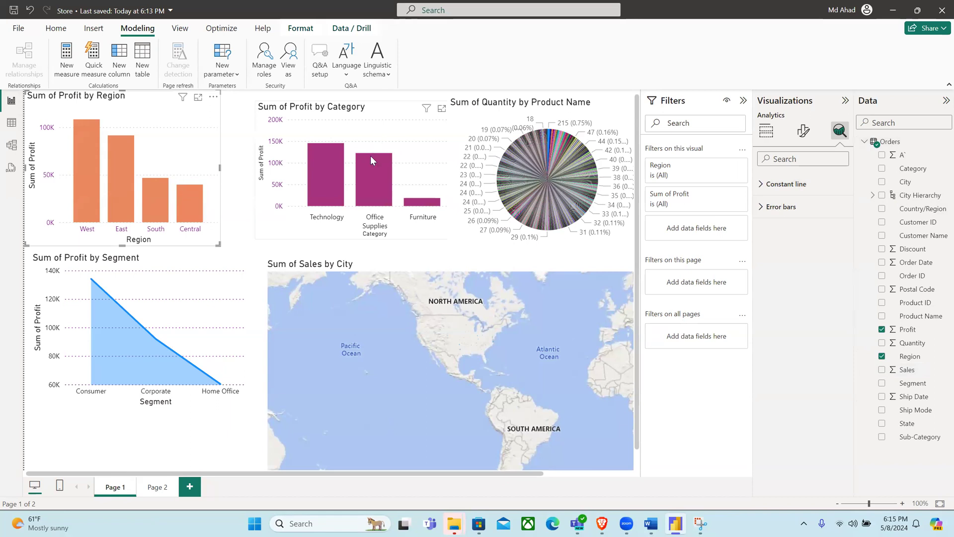
{"action": "mouse_move", "coordinate": [372, 159]}
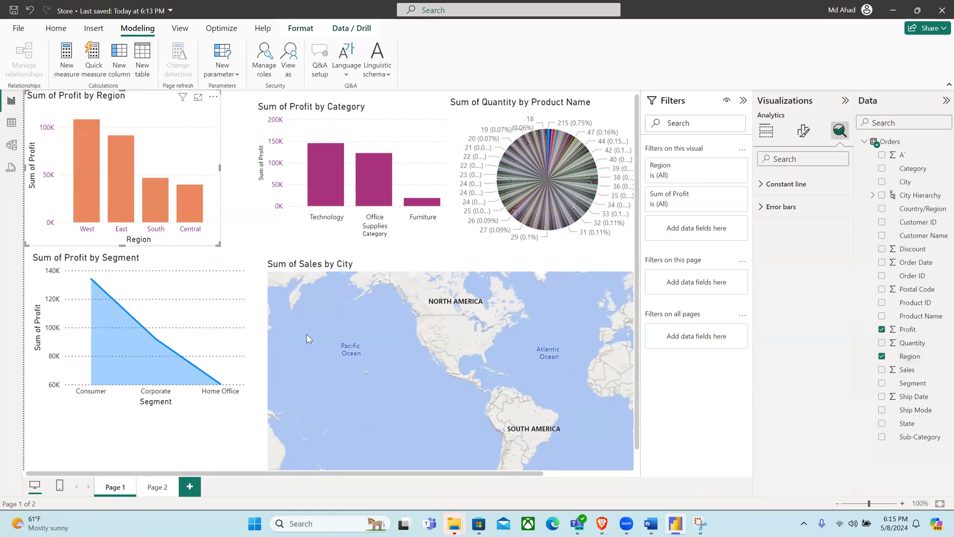
{"action": "mouse_move", "coordinate": [154, 194]}
{"action": "mouse_move", "coordinate": [309, 164]}
{"action": "left_click", "coordinate": [109, 436]}
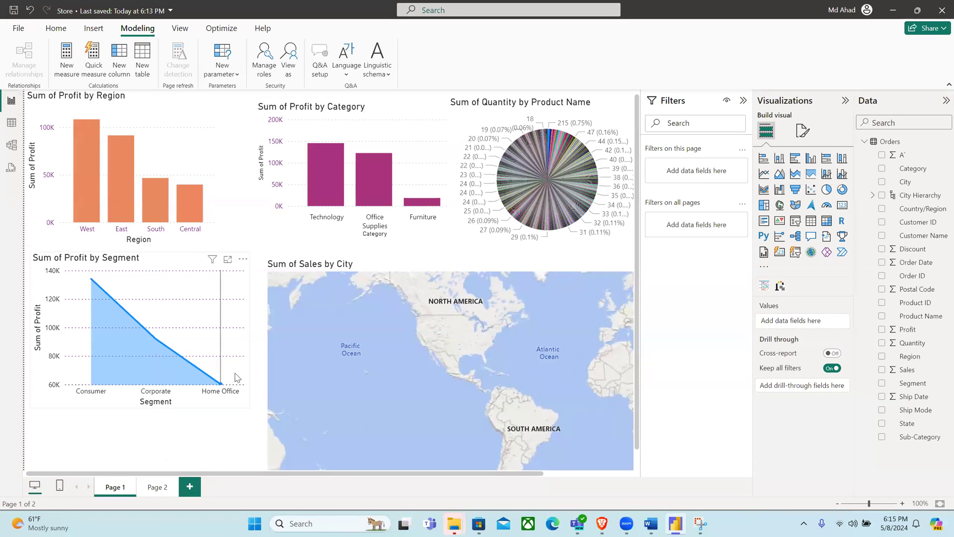
Step: Add a new report page with a map of Discount by City, and widen the map
{"action": "left_click", "coordinate": [196, 488]}
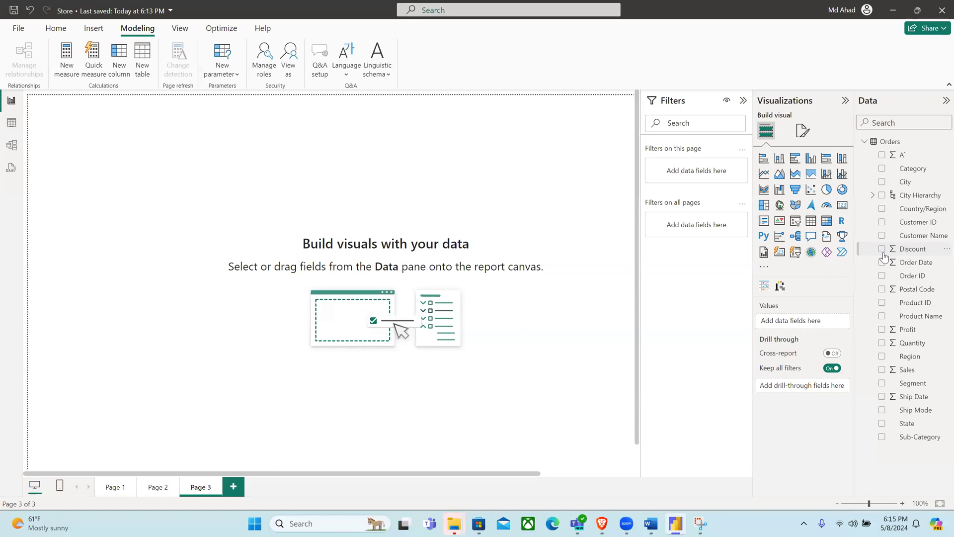
{"action": "left_click", "coordinate": [882, 182]}
{"action": "left_click", "coordinate": [882, 249]}
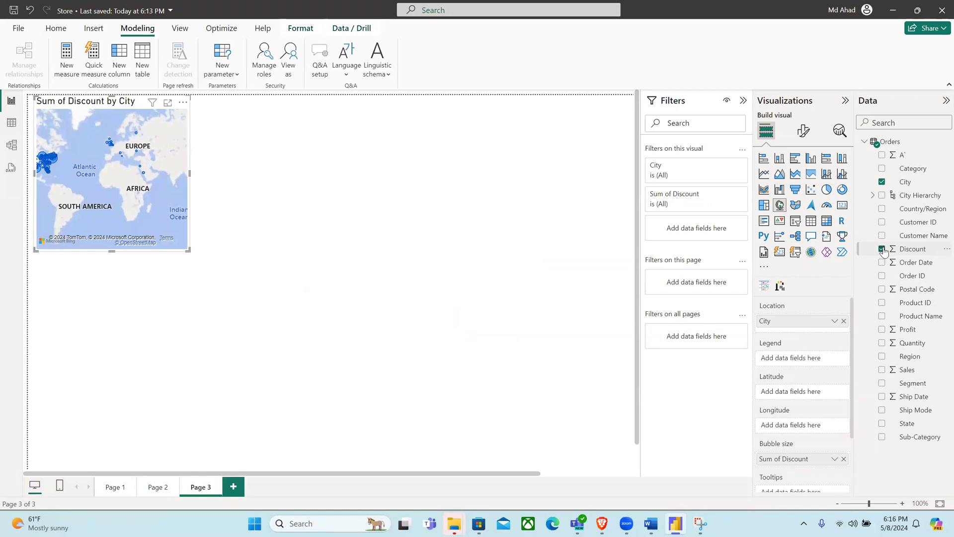
{"action": "left_click_drag", "start_coordinate": [190, 172], "coordinate": [284, 174]}
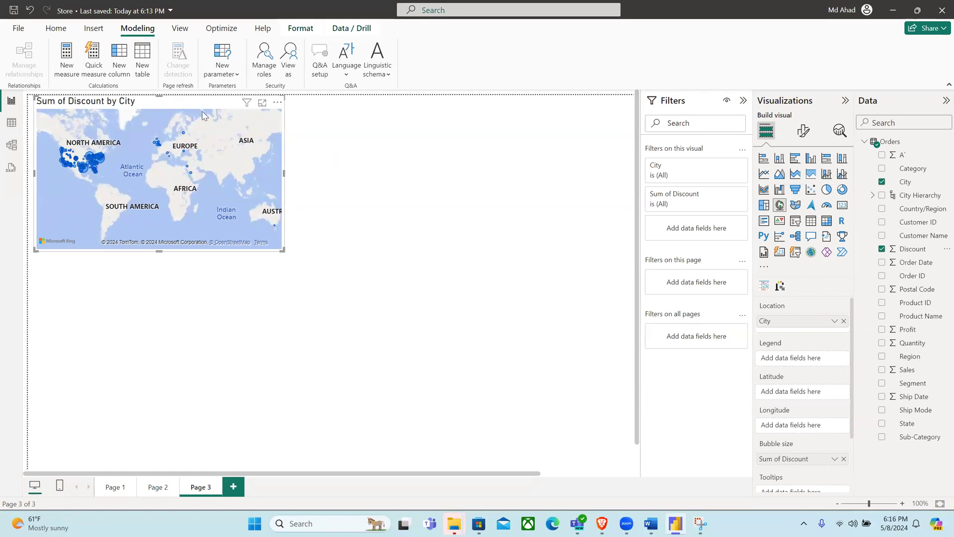
Step: Try the Sum of Discount by City visual as a treemap, and change it to a stacked bar chart
{"action": "left_click", "coordinate": [766, 205]}
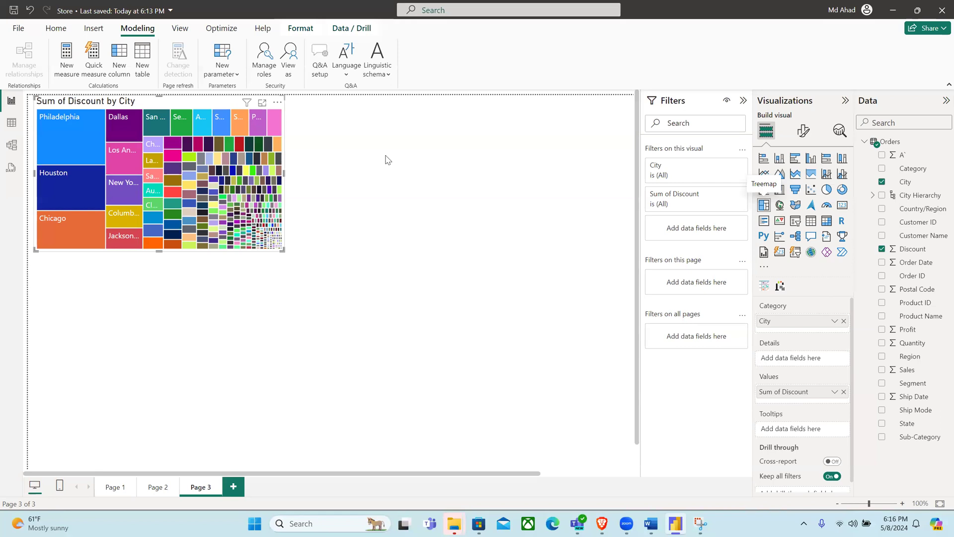
{"action": "left_click", "coordinate": [763, 158]}
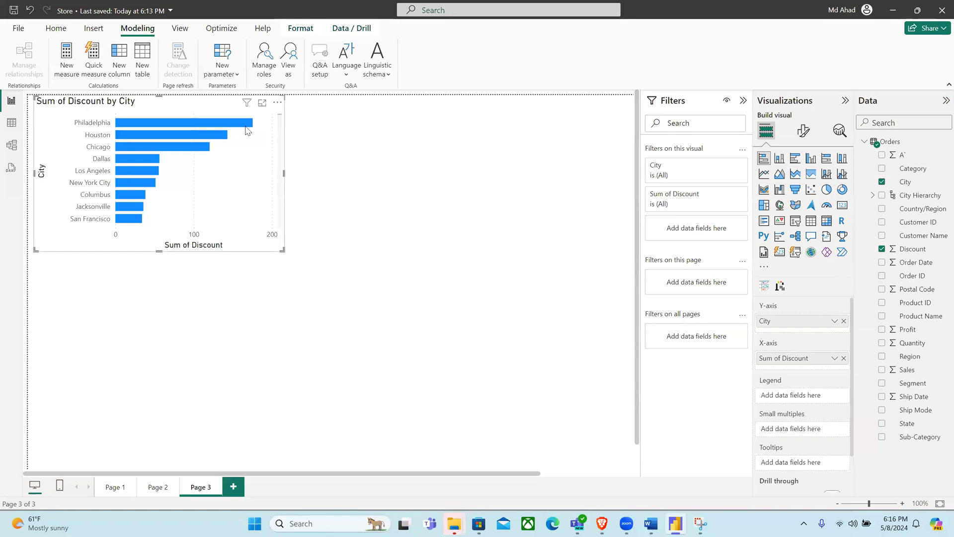
{"action": "mouse_move", "coordinate": [247, 130]}
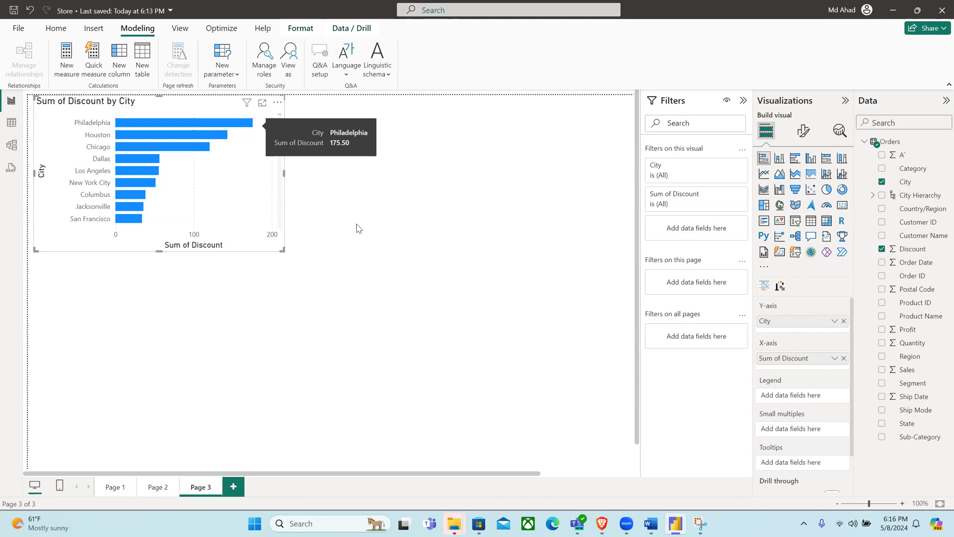
Step: Add a line chart of Discount by Category below the City chart and widen it
{"action": "left_click", "coordinate": [523, 350]}
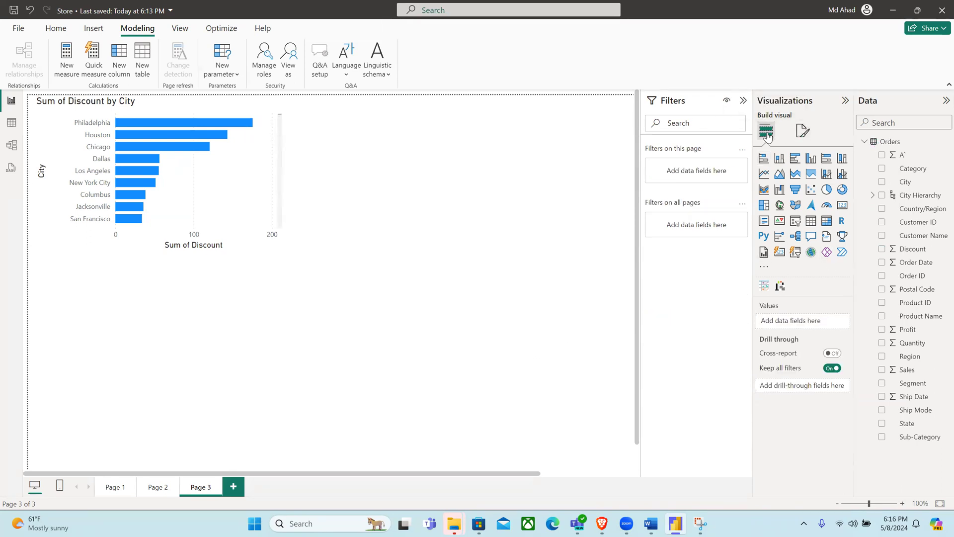
{"action": "left_click", "coordinate": [765, 174]}
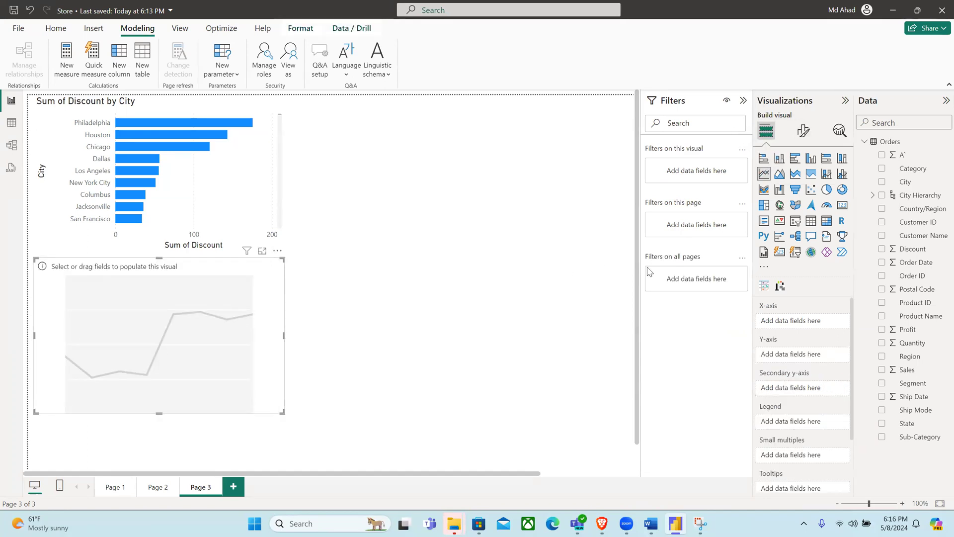
{"action": "left_click", "coordinate": [883, 169]}
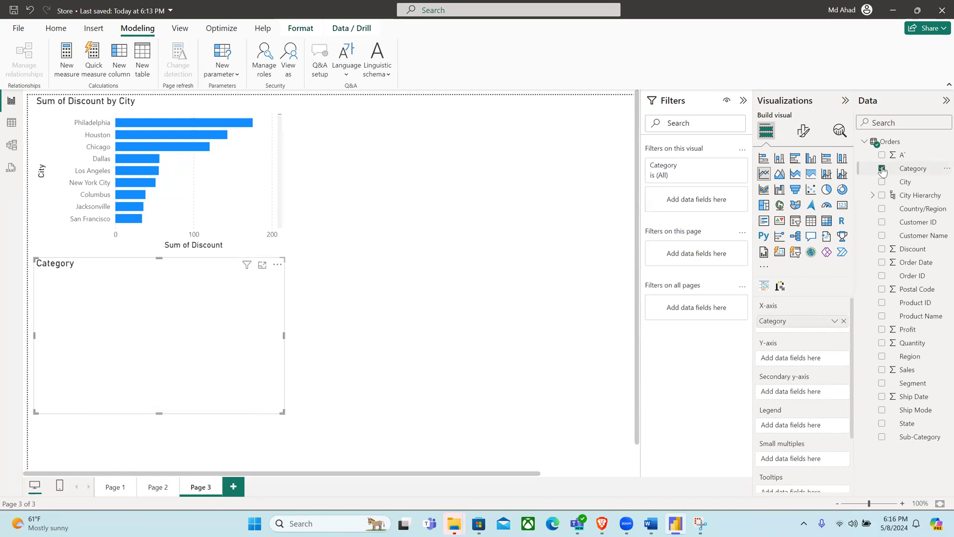
{"action": "left_click", "coordinate": [882, 249]}
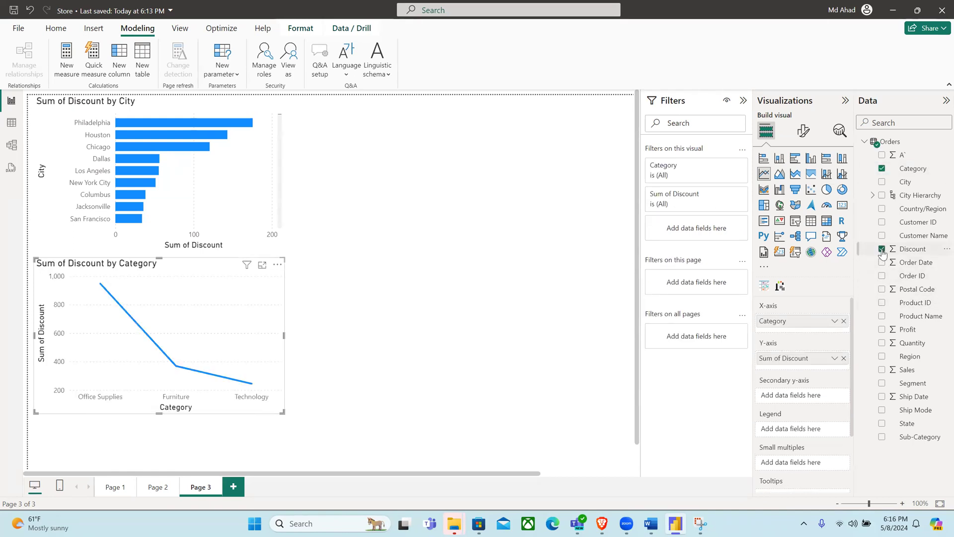
{"action": "left_click_drag", "start_coordinate": [283, 336], "coordinate": [340, 335]}
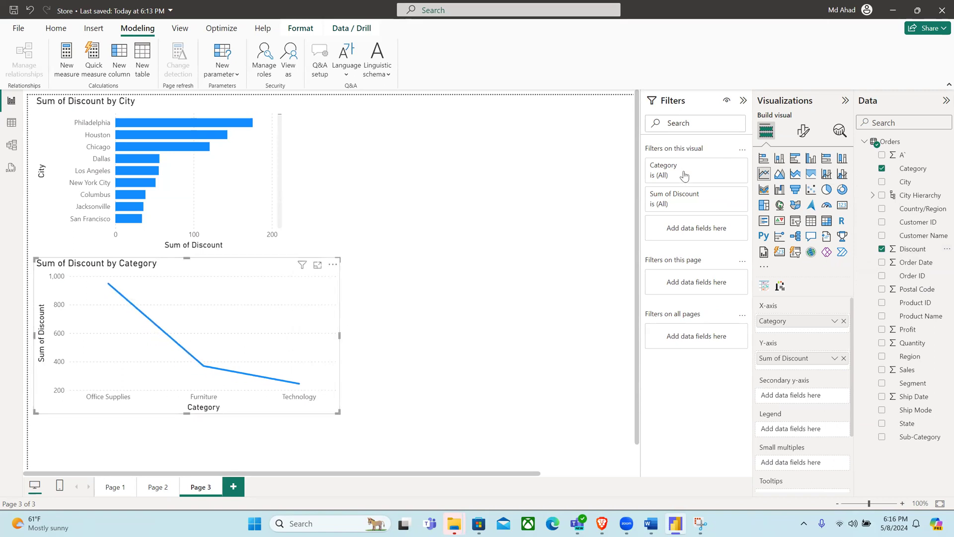
Step: Try column, clustered bar, area and combo chart types for the Sum of Discount by Category visual, settling on a stacked bar chart
{"action": "left_click", "coordinate": [781, 162]}
{"action": "left_click", "coordinate": [795, 164]}
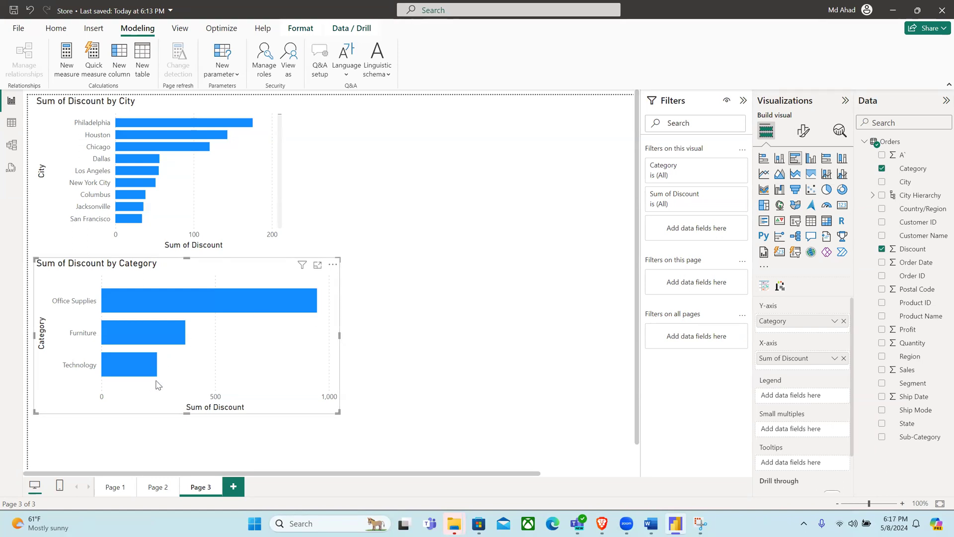
{"action": "scroll", "coordinate": [169, 368], "scroll_direction": "down", "scroll_amount": 1}
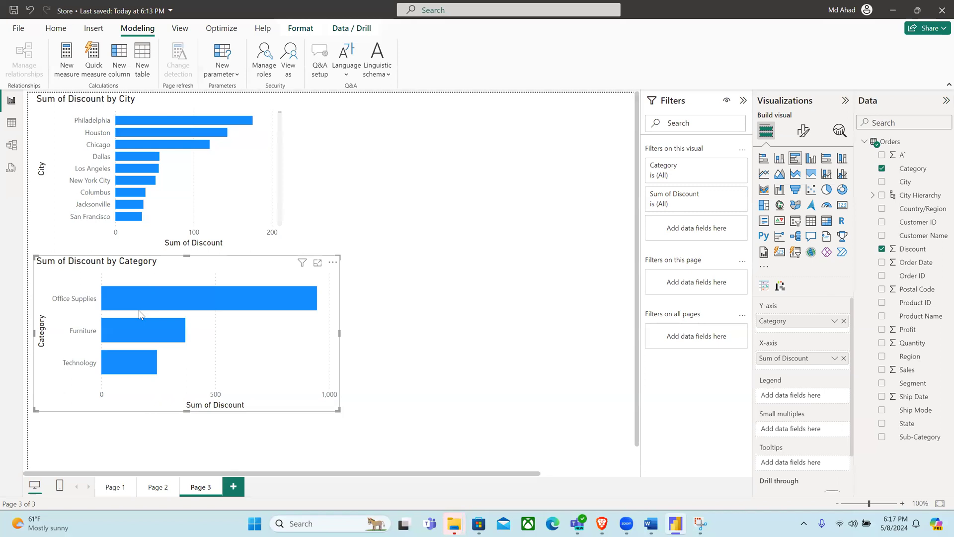
{"action": "left_click", "coordinate": [812, 175]}
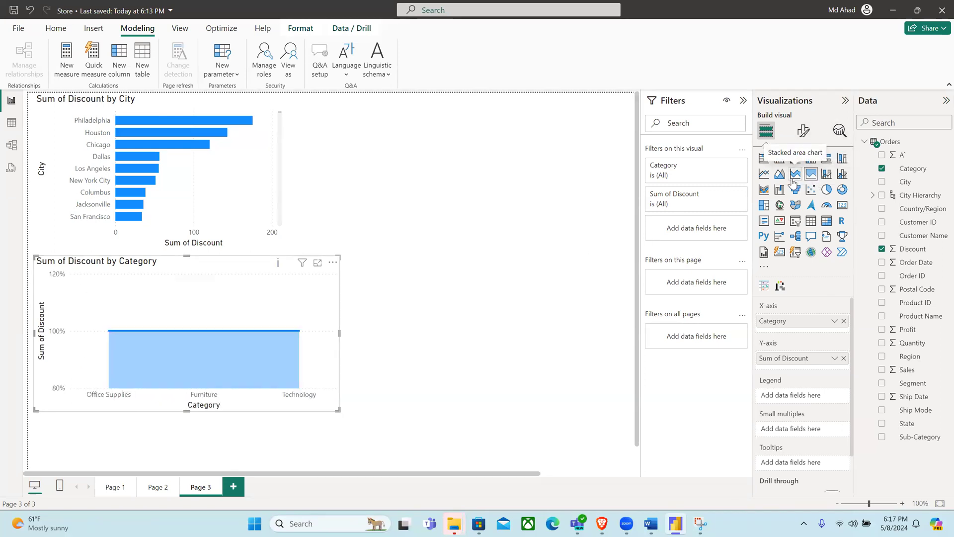
{"action": "left_click", "coordinate": [793, 179]}
{"action": "left_click", "coordinate": [782, 179]}
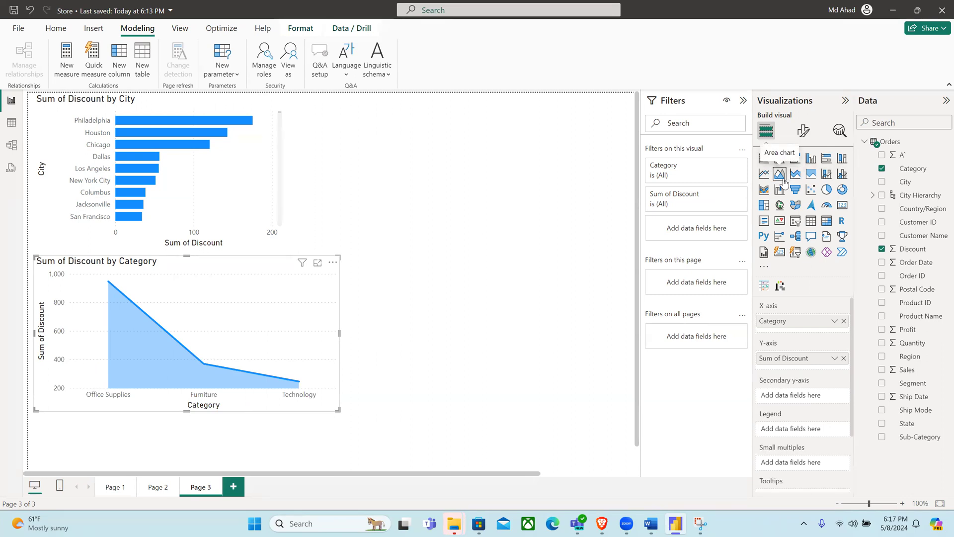
{"action": "left_click", "coordinate": [828, 176]}
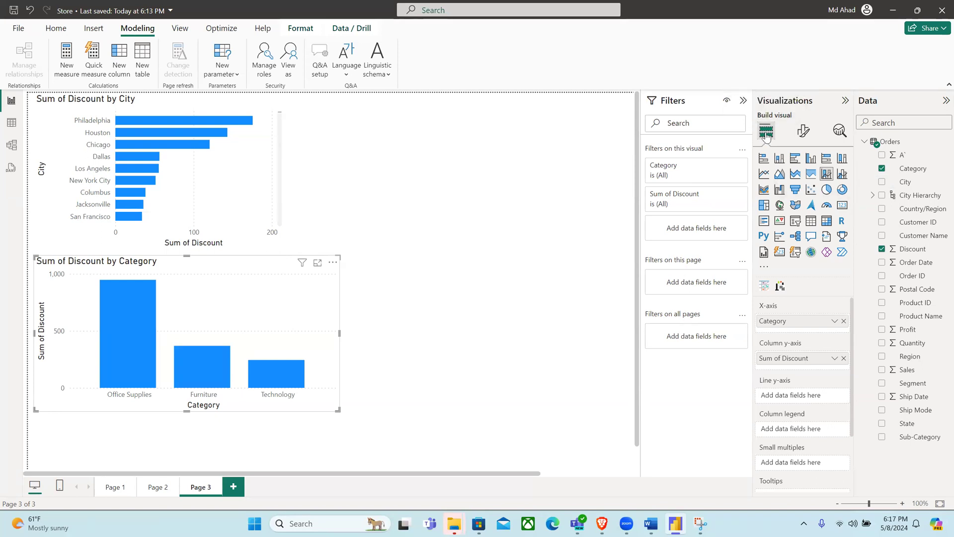
{"action": "left_click", "coordinate": [765, 157]}
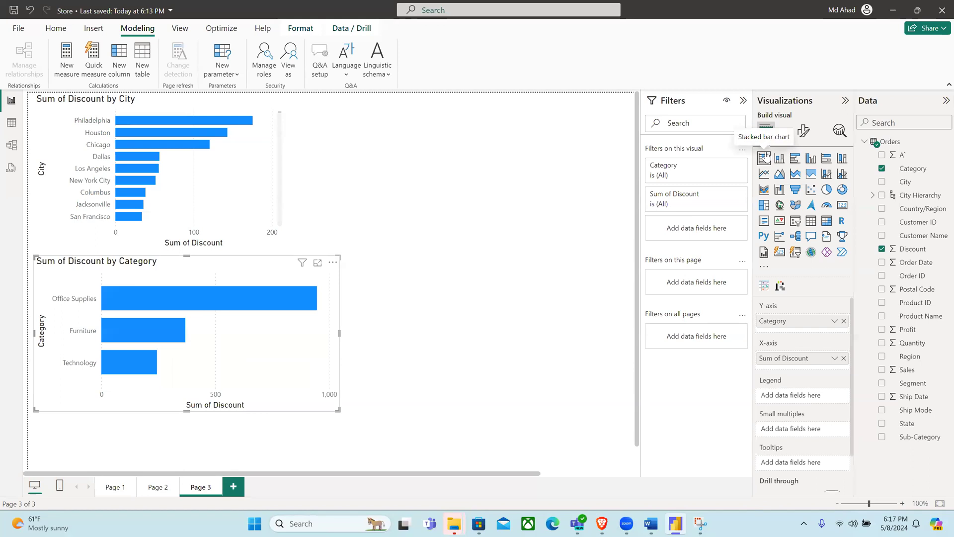
Step: Add an empty stacked bar chart on Page 3 and place it beside the Sum of Discount by City chart
{"action": "left_click", "coordinate": [461, 142]}
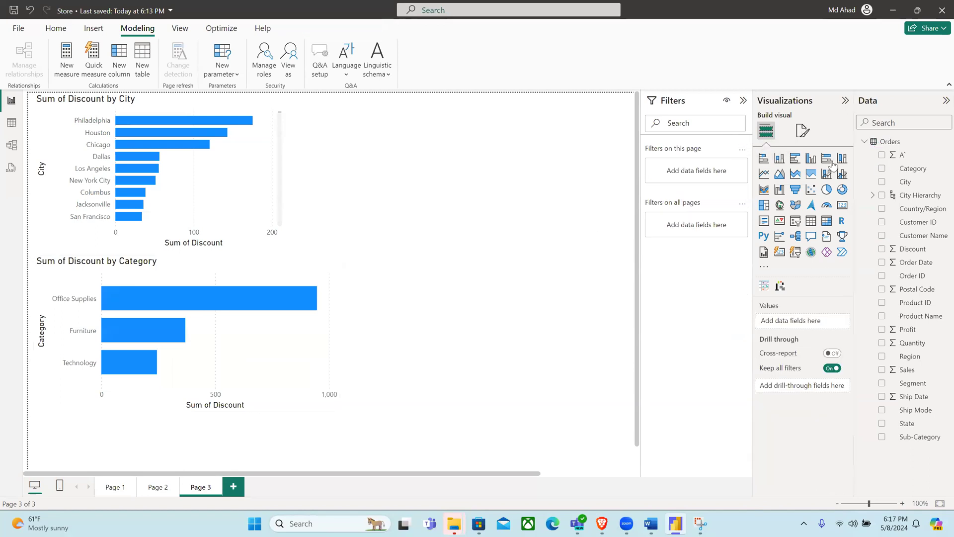
{"action": "double_click", "coordinate": [611, 94]}
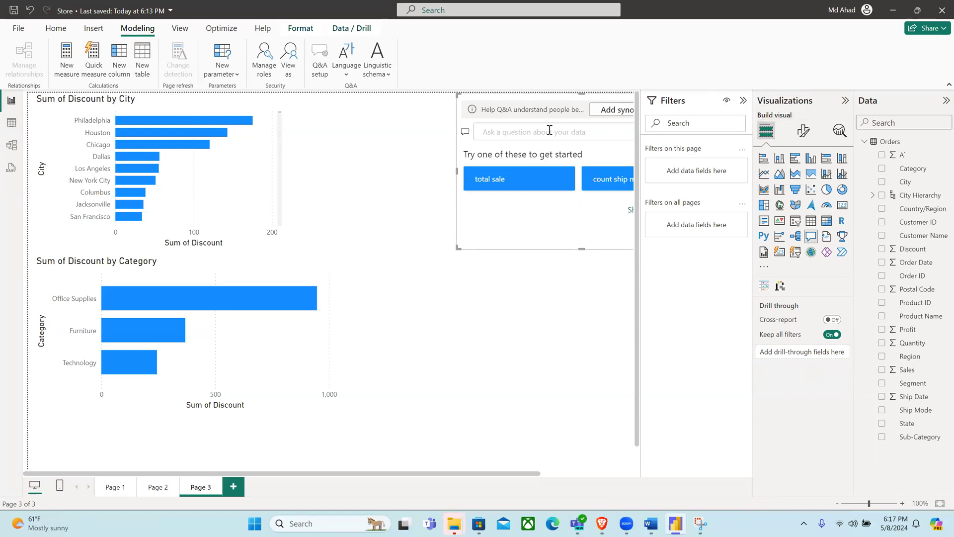
{"action": "left_click", "coordinate": [764, 158]}
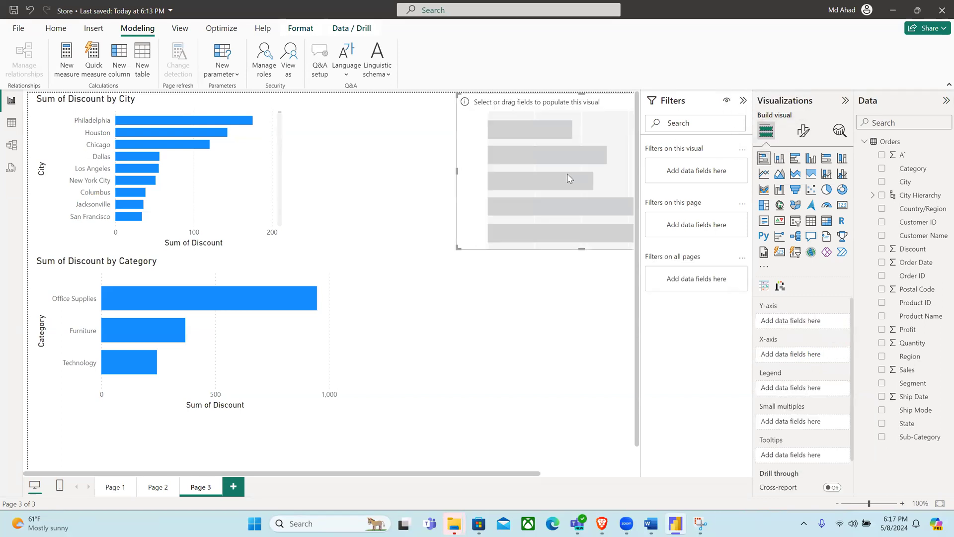
{"action": "left_click_drag", "start_coordinate": [483, 130], "coordinate": [392, 131]}
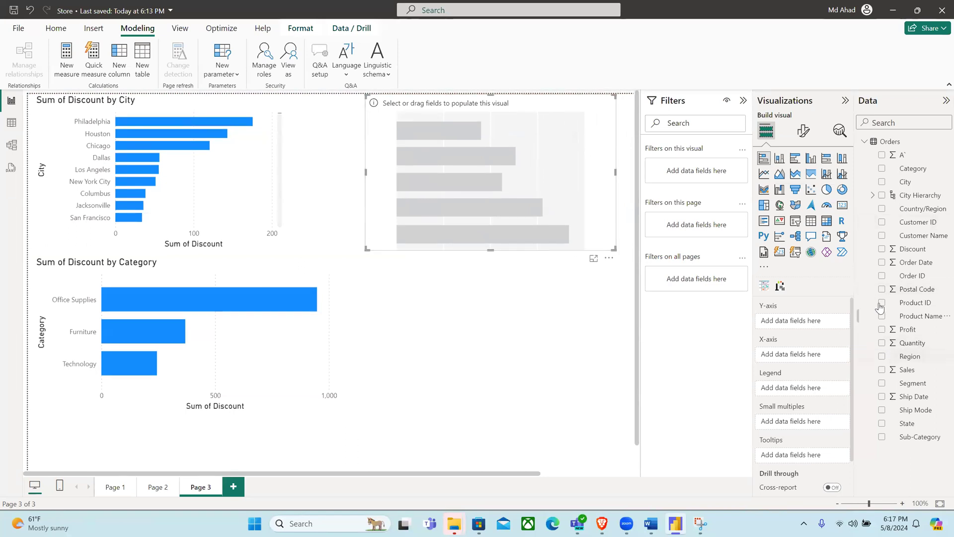
Step: Plot Ship Date by City with Ship Mode as the legend in the empty bar chart, and make the chart wider and taller
{"action": "left_click", "coordinate": [882, 182]}
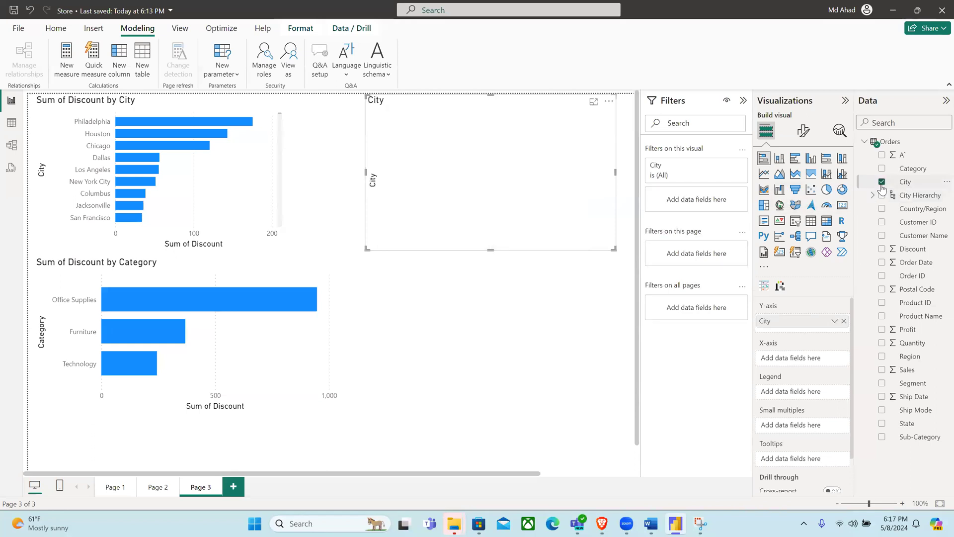
{"action": "left_click", "coordinate": [882, 398]}
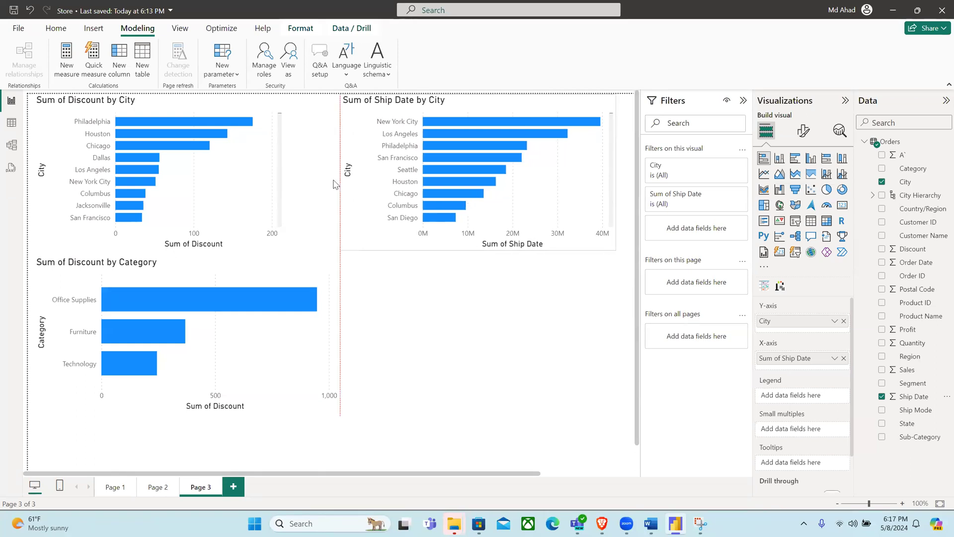
{"action": "left_click_drag", "start_coordinate": [366, 173], "coordinate": [314, 173]}
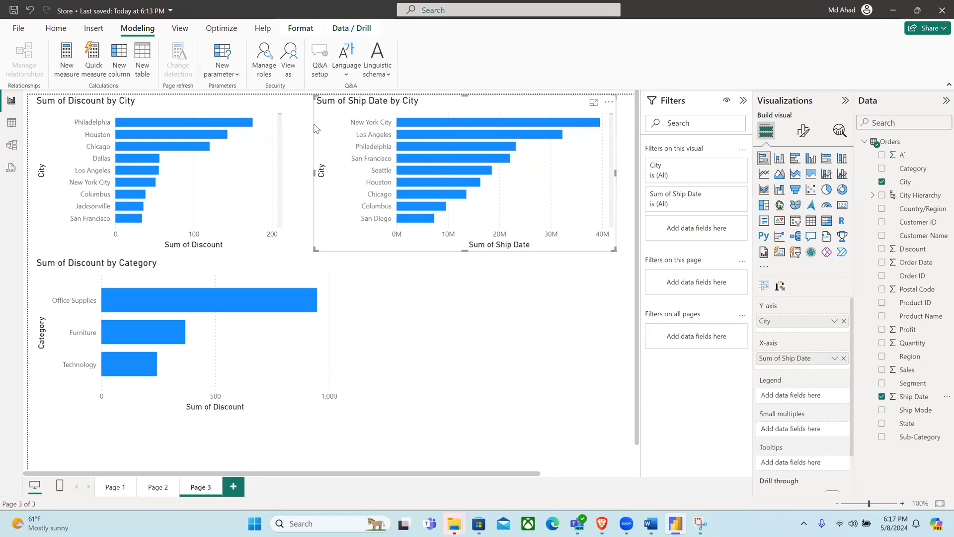
{"action": "left_click", "coordinate": [882, 411]}
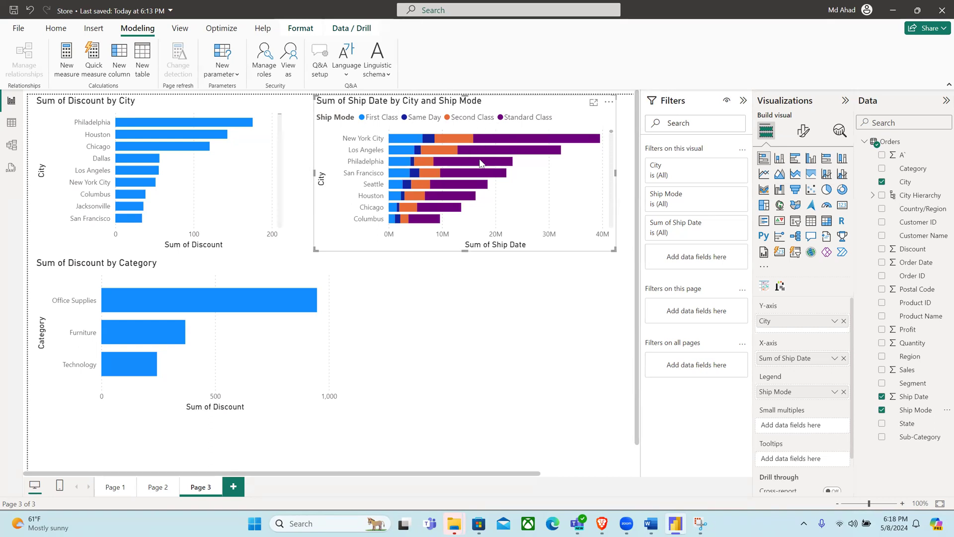
{"action": "mouse_move", "coordinate": [588, 146]}
{"action": "left_click_drag", "start_coordinate": [463, 250], "coordinate": [466, 267]}
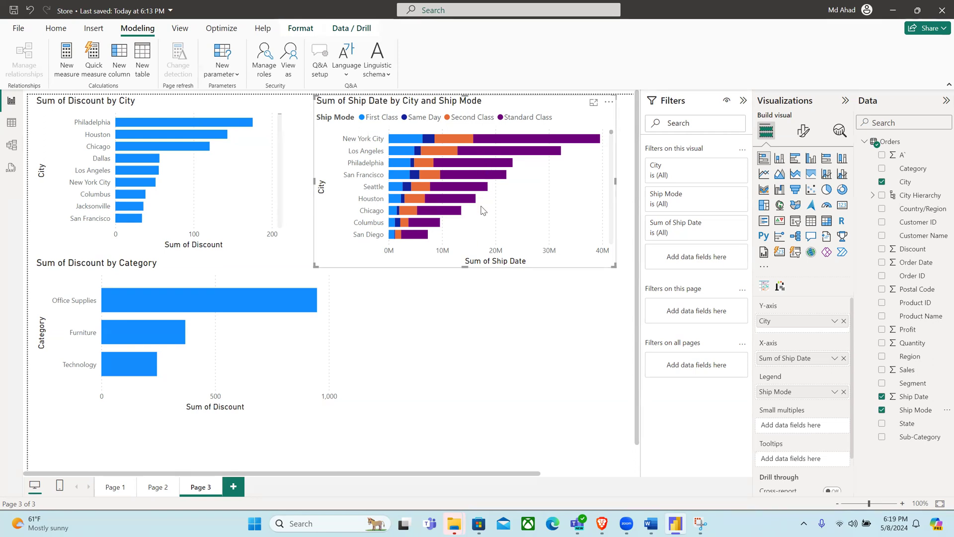
Step: Add an empty line chart to the right of the Ship Date by City chart and deselect it
{"action": "left_click", "coordinate": [455, 366]}
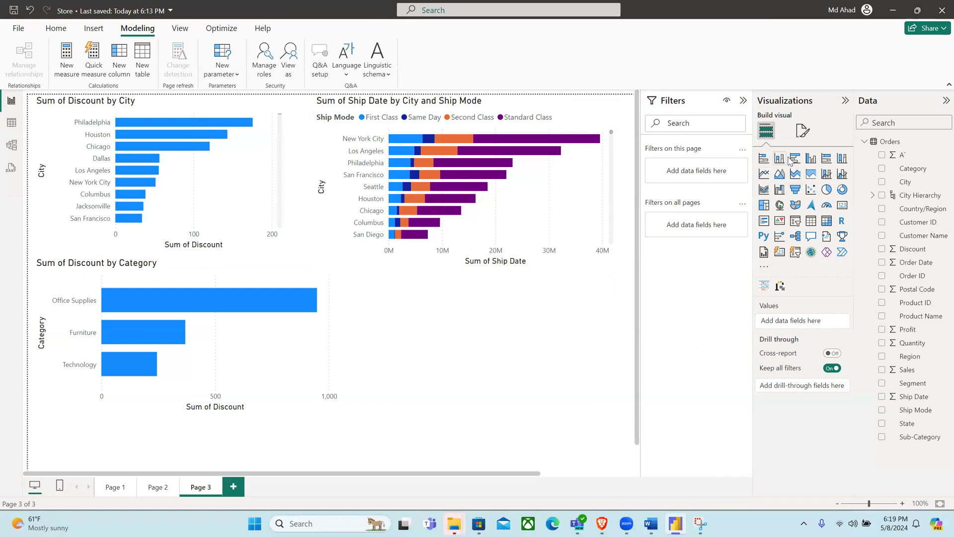
{"action": "left_click", "coordinate": [764, 177]}
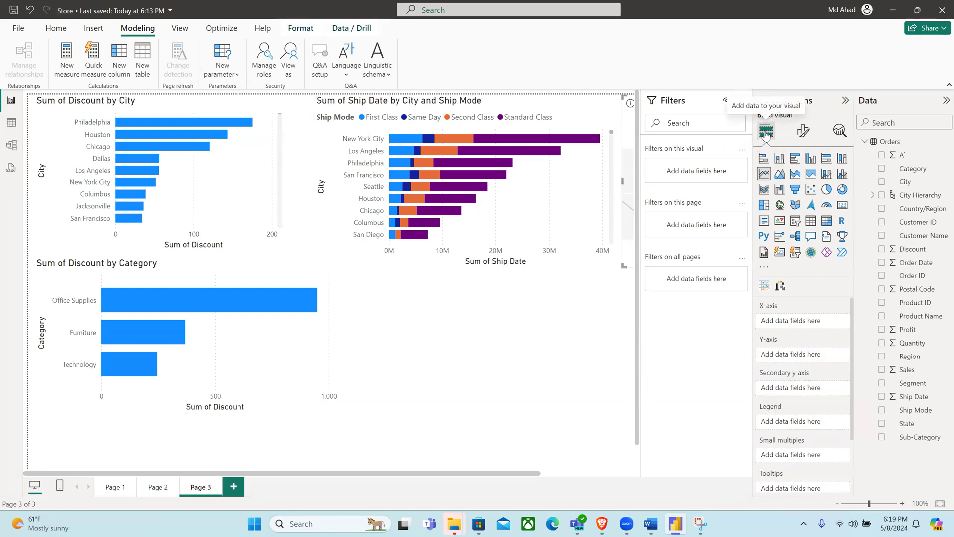
{"action": "left_click", "coordinate": [419, 362]}
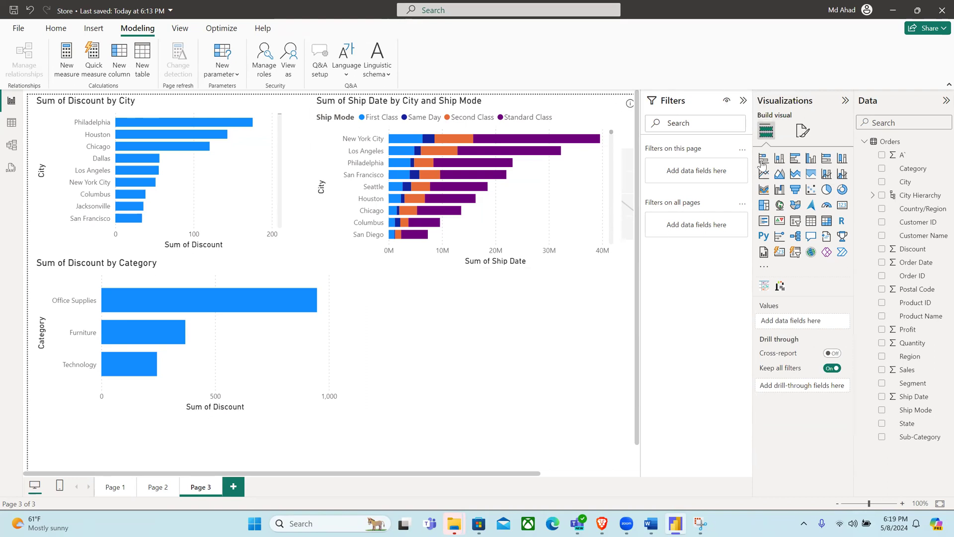
Step: Add a line chart of Discount, Profit and Quantity by City below the Sum of Discount by Category chart
{"action": "left_click", "coordinate": [780, 160]}
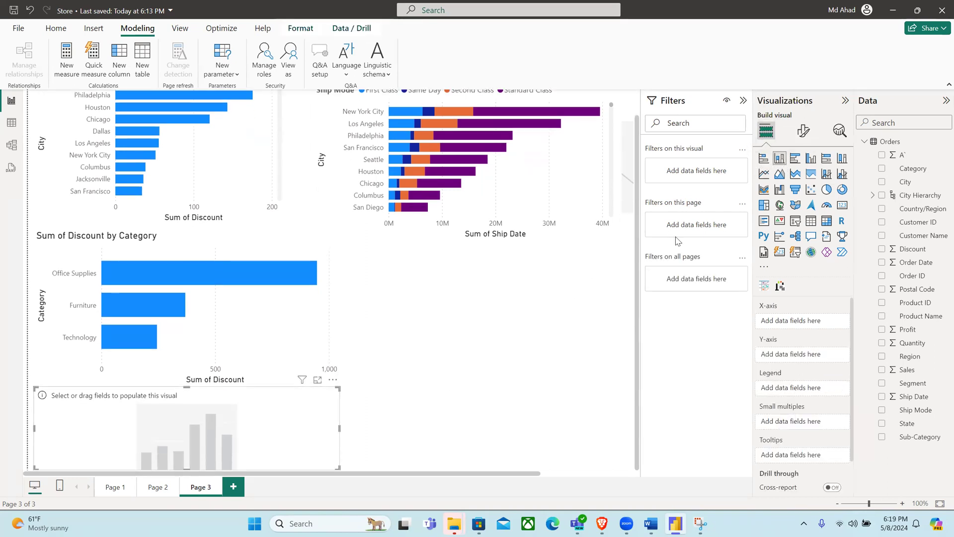
{"action": "left_click", "coordinate": [764, 173]}
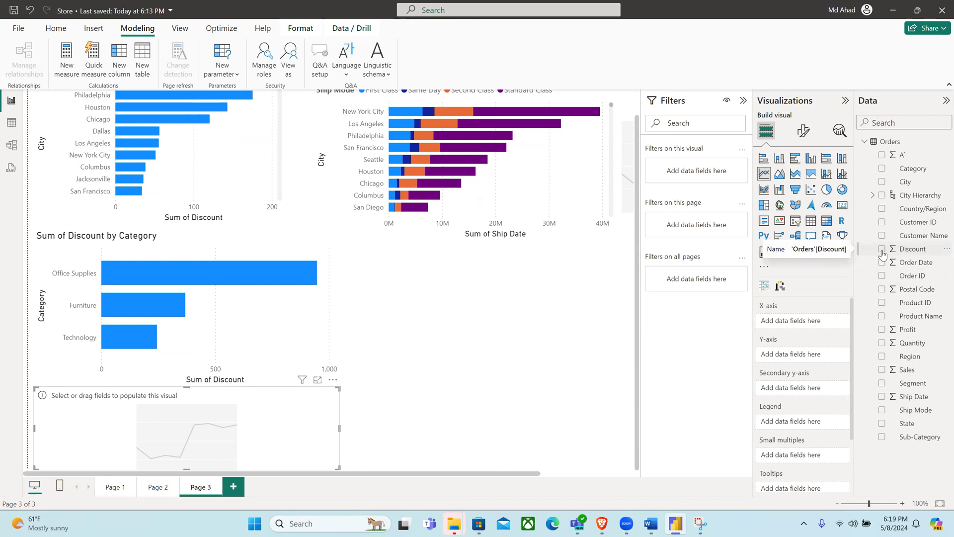
{"action": "left_click", "coordinate": [883, 183]}
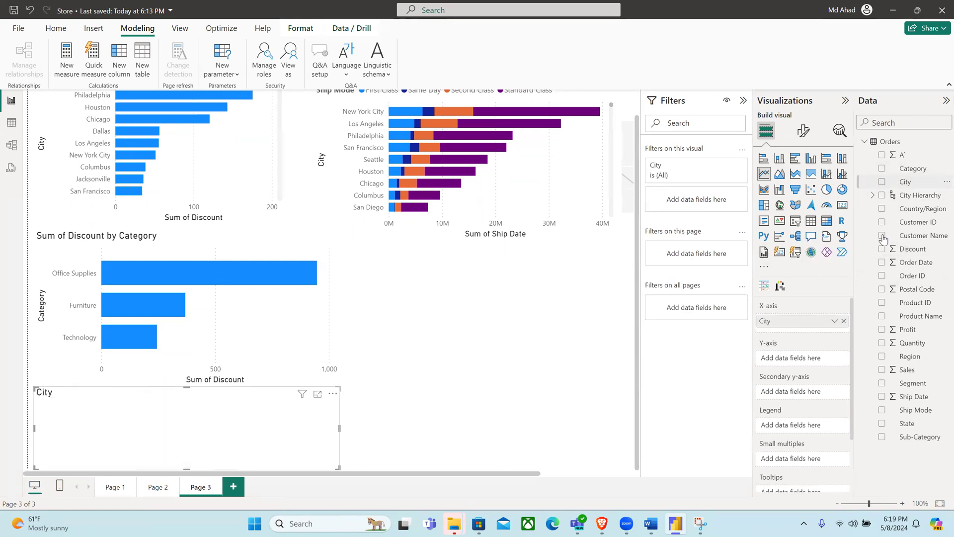
{"action": "left_click", "coordinate": [882, 249]}
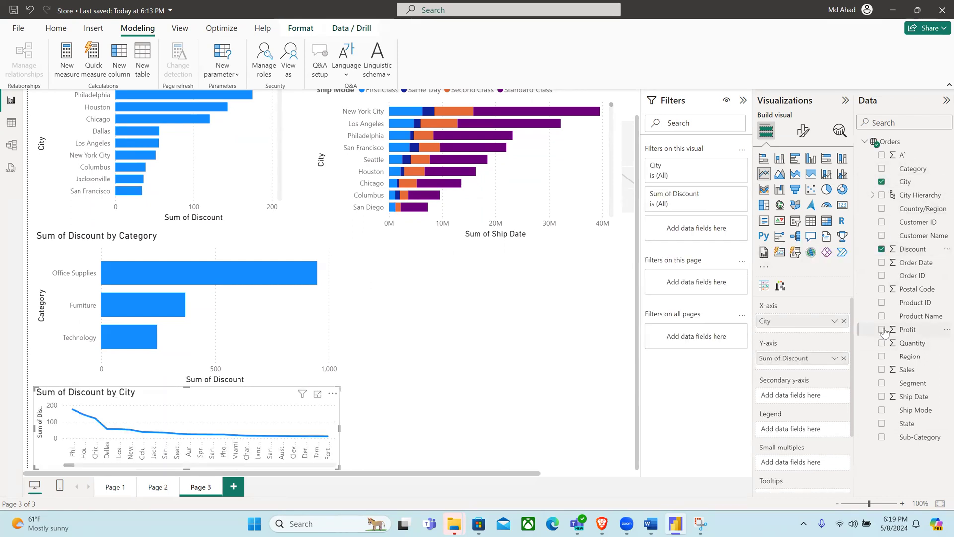
{"action": "left_click", "coordinate": [883, 330]}
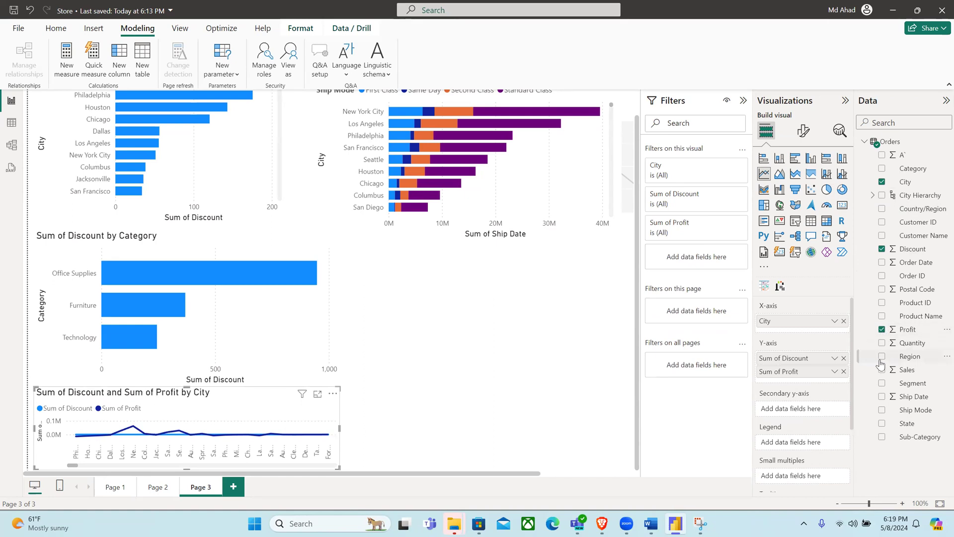
{"action": "left_click", "coordinate": [882, 345]}
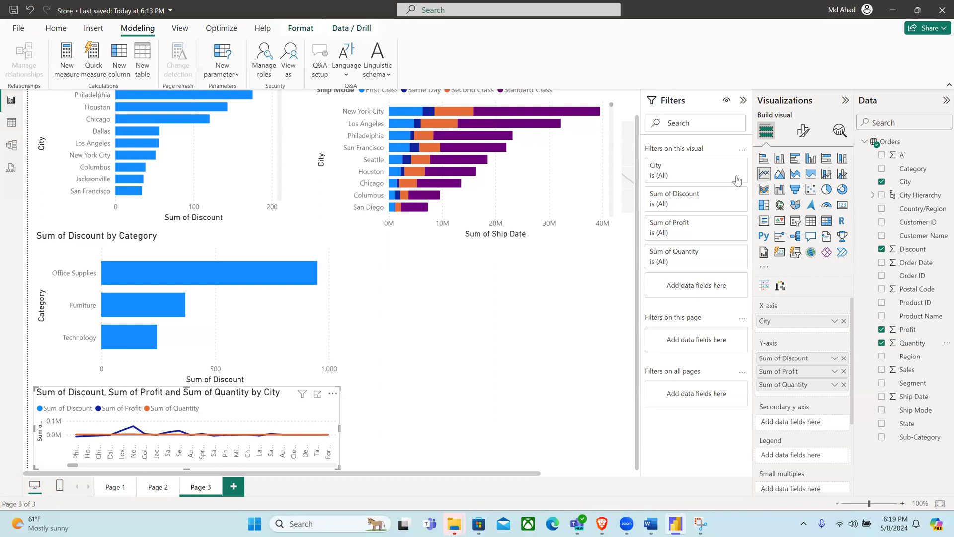
Step: Try area, stacked bar and stacked column types for the Discount, Profit and Quantity visual, settling on a clustered bar chart
{"action": "left_click", "coordinate": [780, 174]}
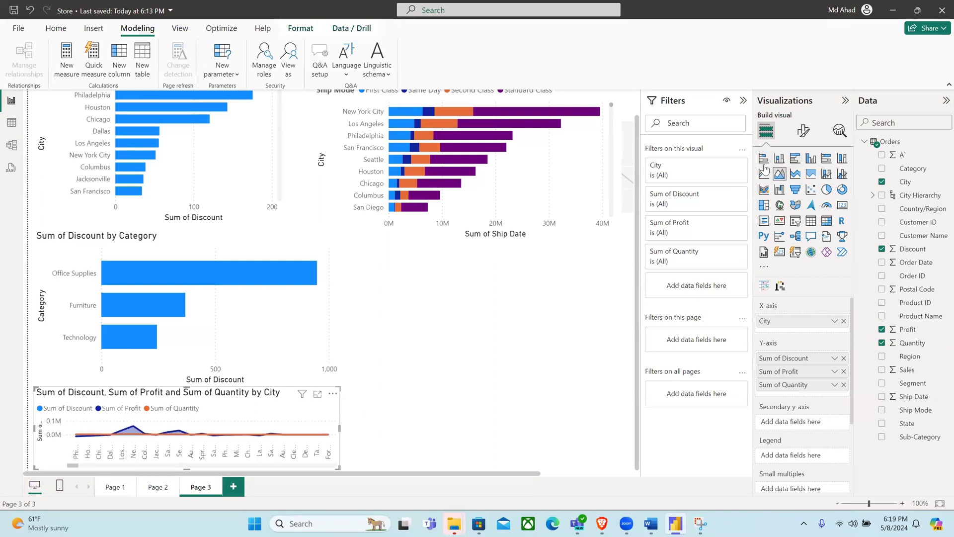
{"action": "left_click", "coordinate": [764, 159]}
{"action": "left_click", "coordinate": [780, 158]}
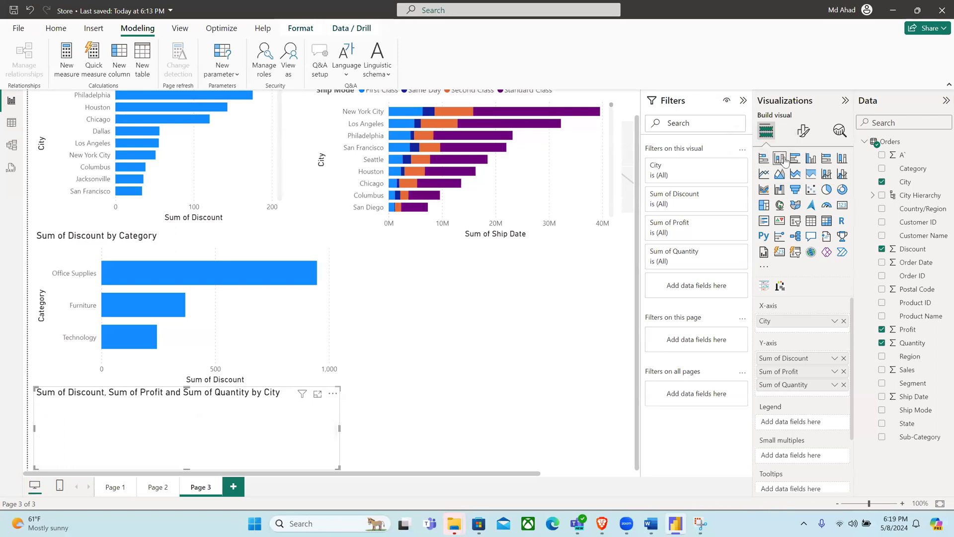
{"action": "left_click", "coordinate": [797, 159]}
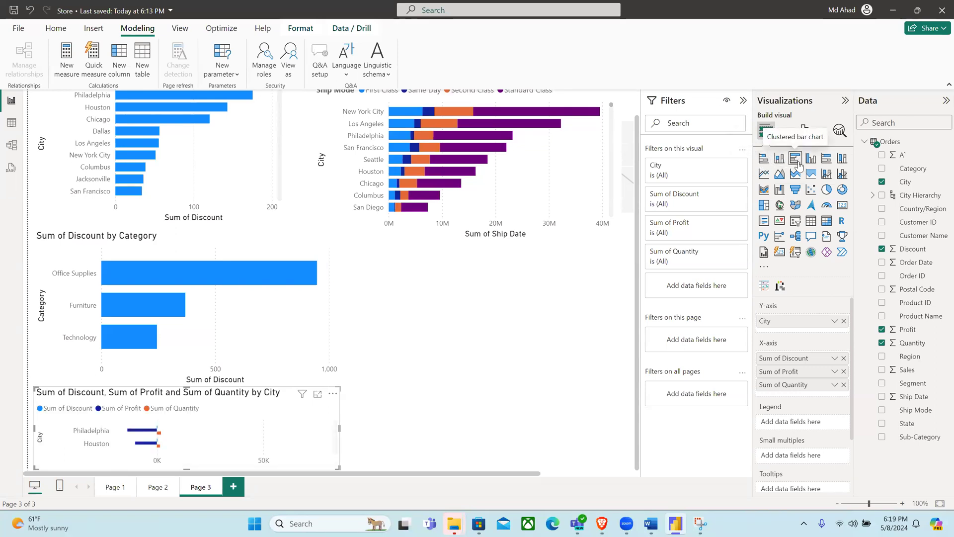
Step: Move the Discount, Profit and Quantity by City chart below the Ship Date chart and enlarge it in height and width
{"action": "left_click_drag", "start_coordinate": [81, 427], "coordinate": [379, 313]}
{"action": "left_click_drag", "start_coordinate": [483, 353], "coordinate": [485, 468]}
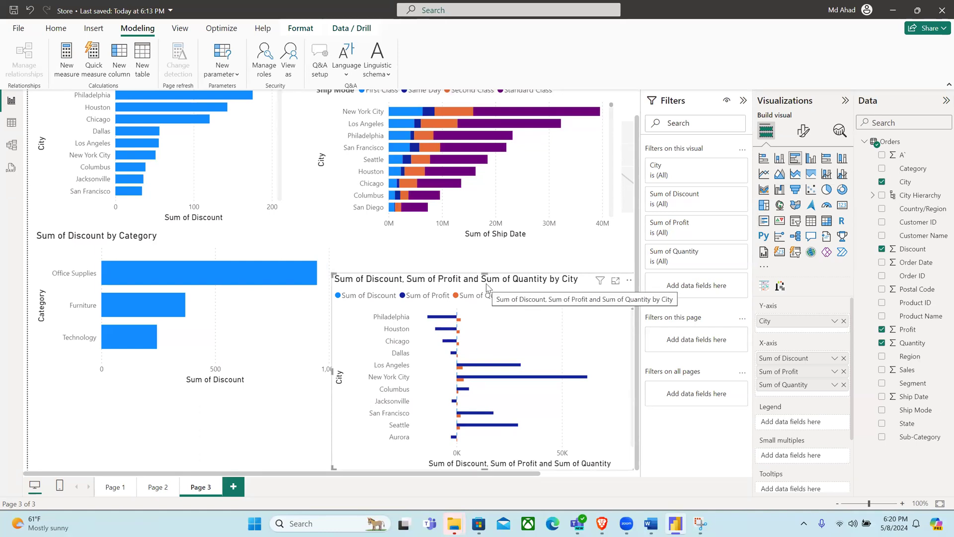
{"action": "left_click_drag", "start_coordinate": [375, 286], "coordinate": [350, 237]}
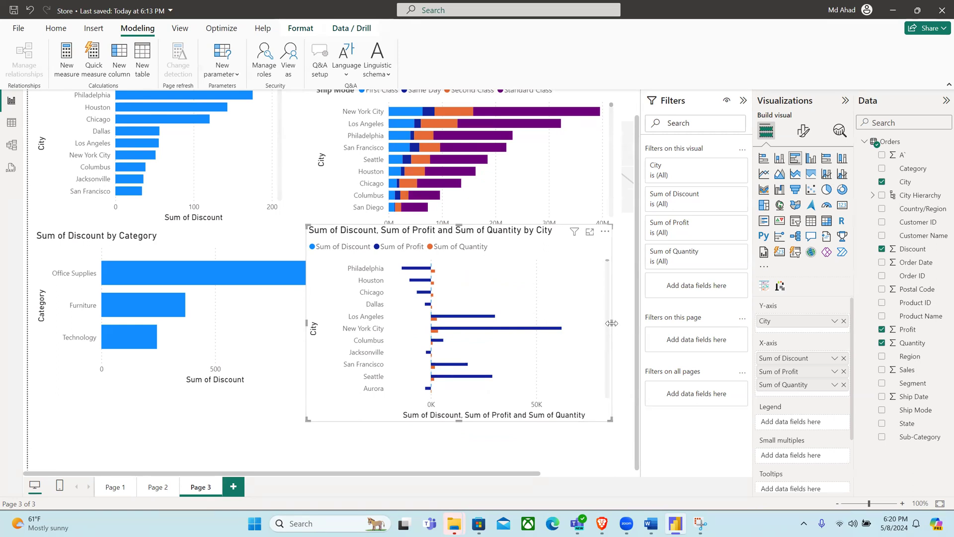
{"action": "left_click_drag", "start_coordinate": [614, 328], "coordinate": [630, 340]}
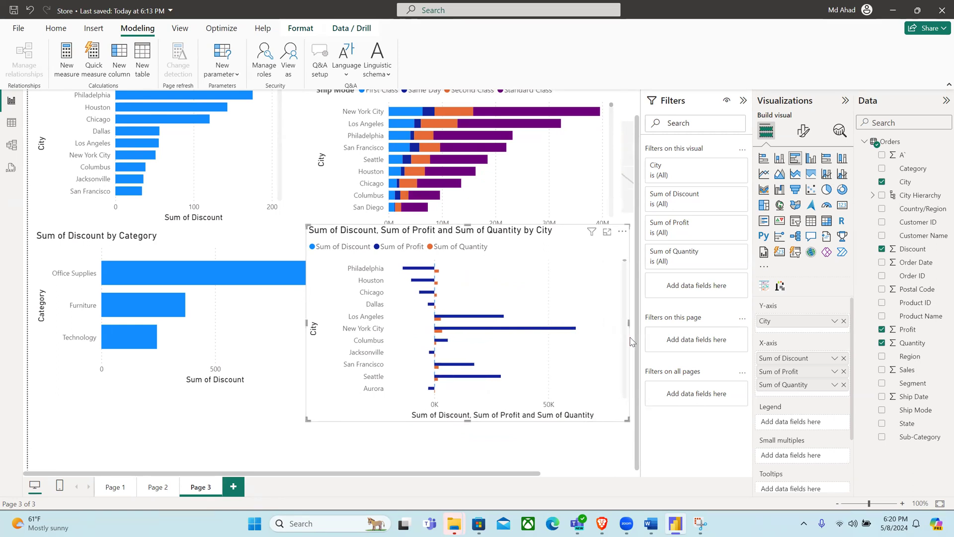
{"action": "left_click_drag", "start_coordinate": [307, 322], "coordinate": [290, 329]}
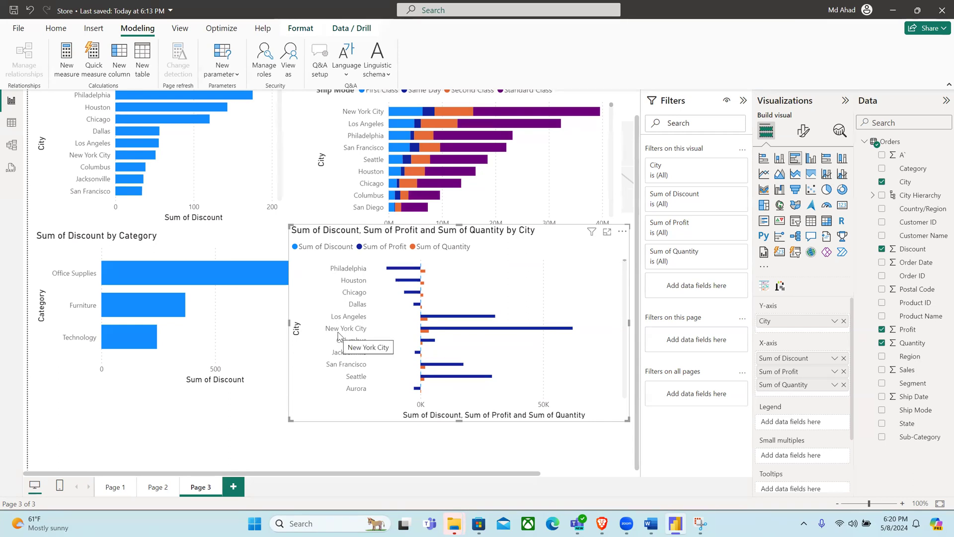
{"action": "mouse_move", "coordinate": [434, 333]}
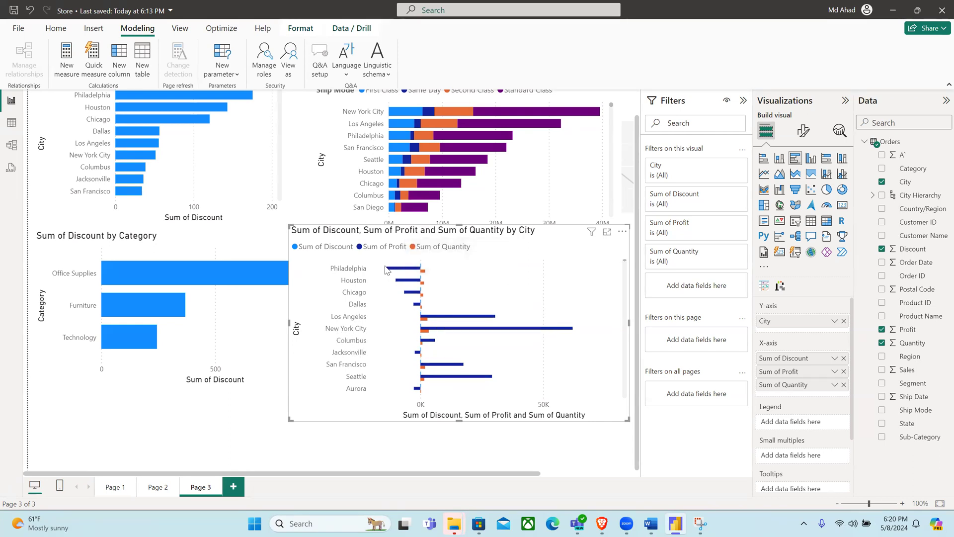
{"action": "mouse_move", "coordinate": [391, 271]}
{"action": "mouse_move", "coordinate": [426, 269]}
{"action": "left_click", "coordinate": [421, 458]}
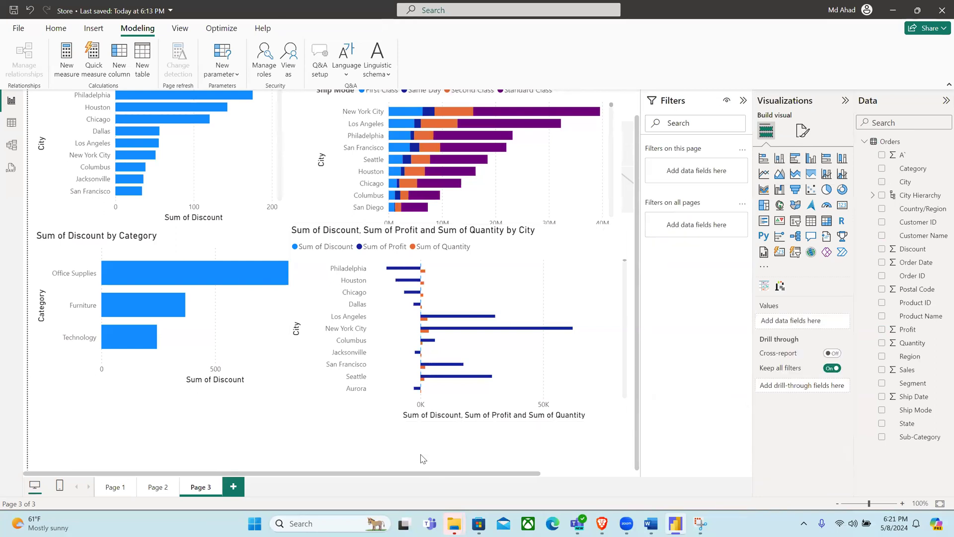
Step: Add a stacked bar chart of Postal Code count and Order Date sum below the Sum of Discount by Category chart
{"action": "scroll", "coordinate": [421, 459], "scroll_direction": "up", "scroll_amount": 2}
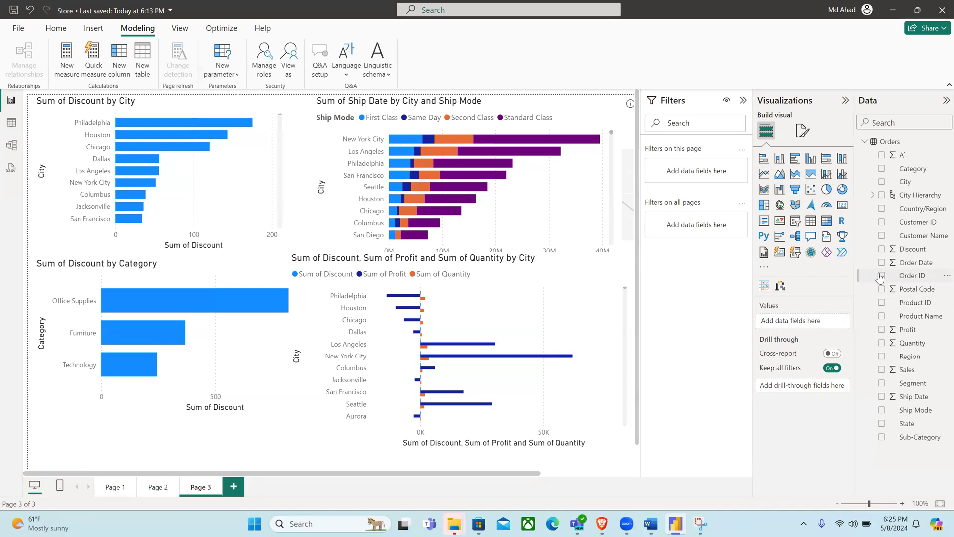
{"action": "left_click", "coordinate": [763, 159]}
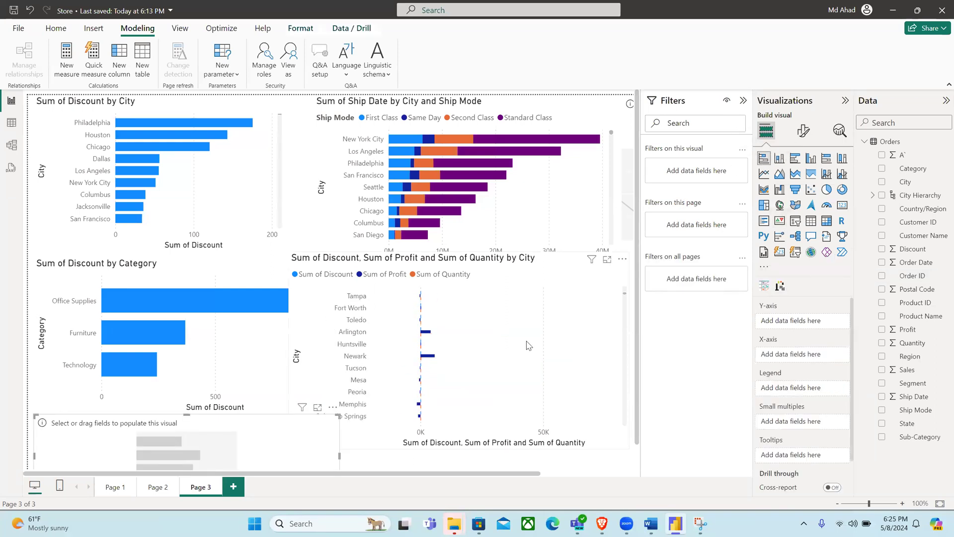
{"action": "left_click", "coordinate": [883, 289]}
{"action": "left_click", "coordinate": [882, 263]}
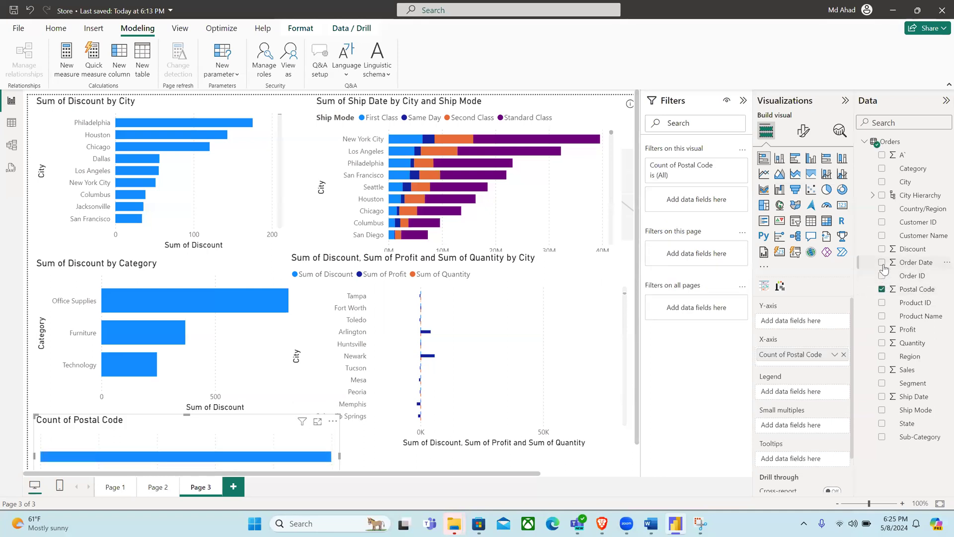
{"action": "scroll", "coordinate": [397, 446], "scroll_direction": "down", "scroll_amount": 3}
{"action": "scroll", "coordinate": [241, 424], "scroll_direction": "down", "scroll_amount": 1}
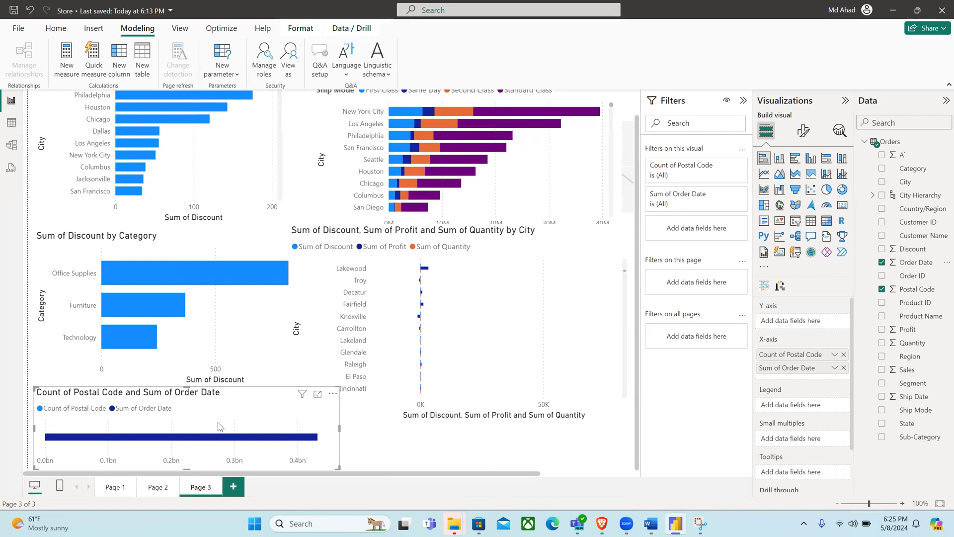
{"action": "scroll", "coordinate": [221, 426], "scroll_direction": "up", "scroll_amount": 1}
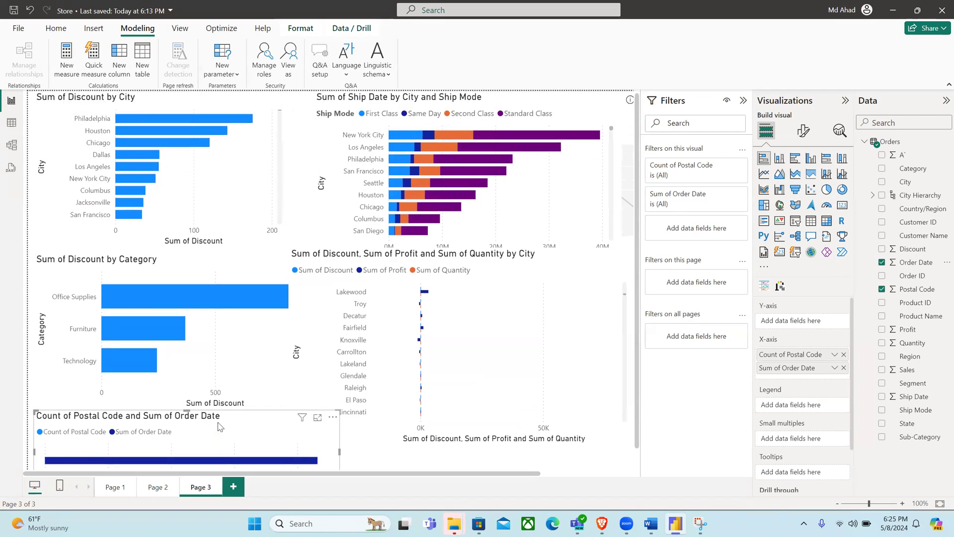
Step: Change the Postal Code and Order Date visual to a line chart and select it
{"action": "left_click", "coordinate": [764, 174]}
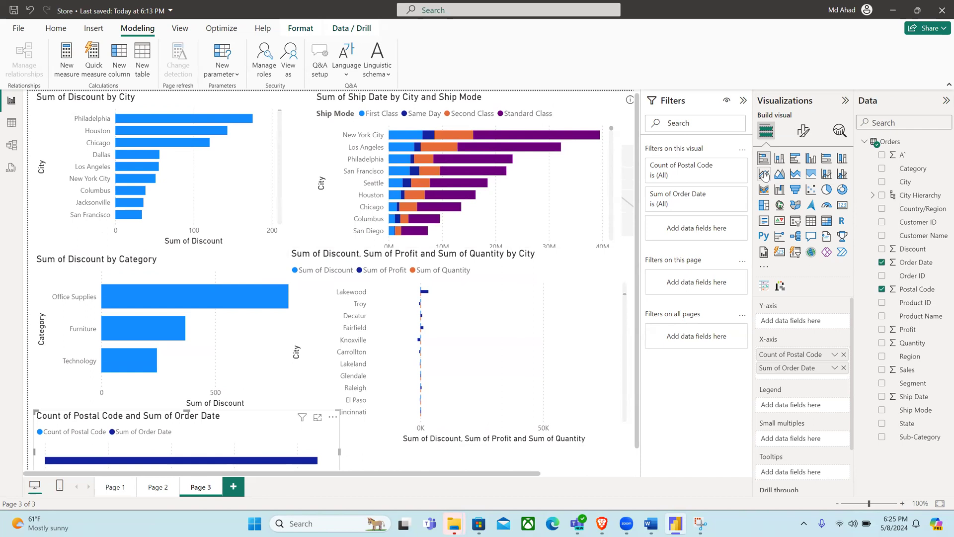
{"action": "left_click", "coordinate": [455, 366]}
{"action": "scroll", "coordinate": [455, 366], "scroll_direction": "down", "scroll_amount": 3}
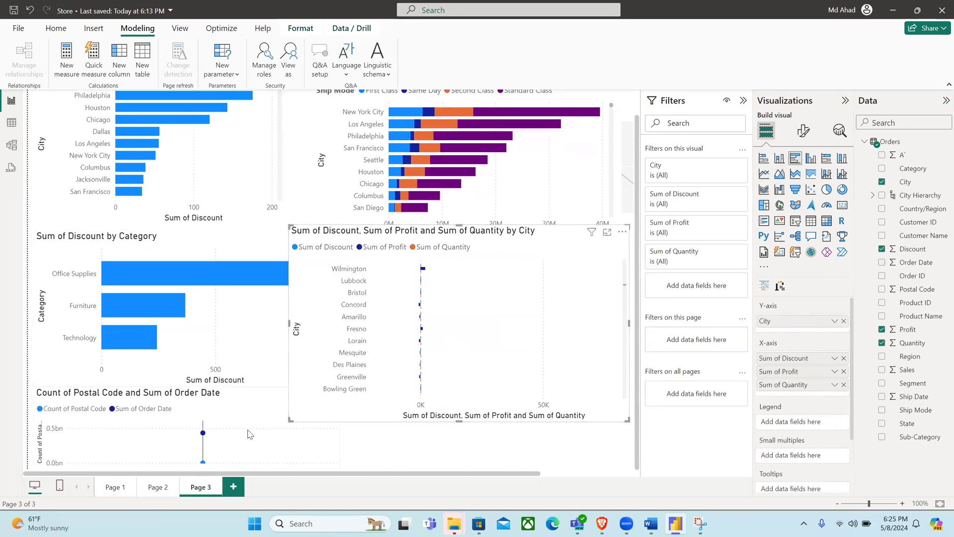
{"action": "left_click", "coordinate": [250, 434]}
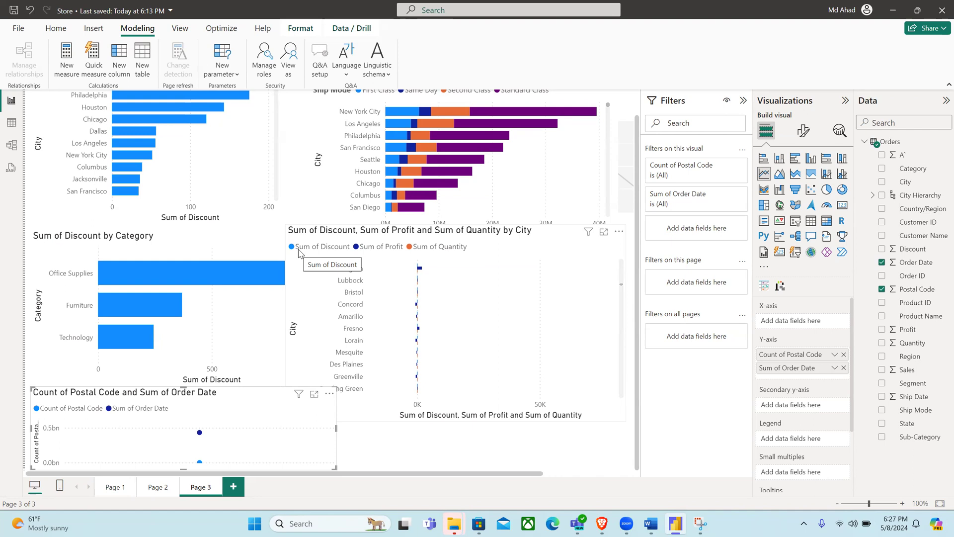
Step: Examine the city values in the Discount, Profit and Quantity chart and compare them with the page's other charts
{"action": "scroll", "coordinate": [301, 304], "scroll_direction": "down", "scroll_amount": 3}
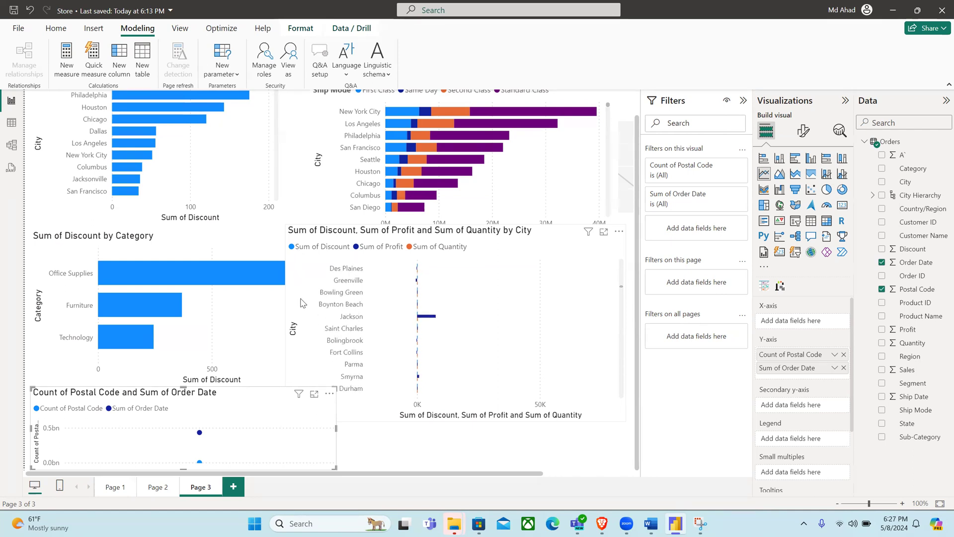
{"action": "scroll", "coordinate": [358, 343], "scroll_direction": "down", "scroll_amount": 4}
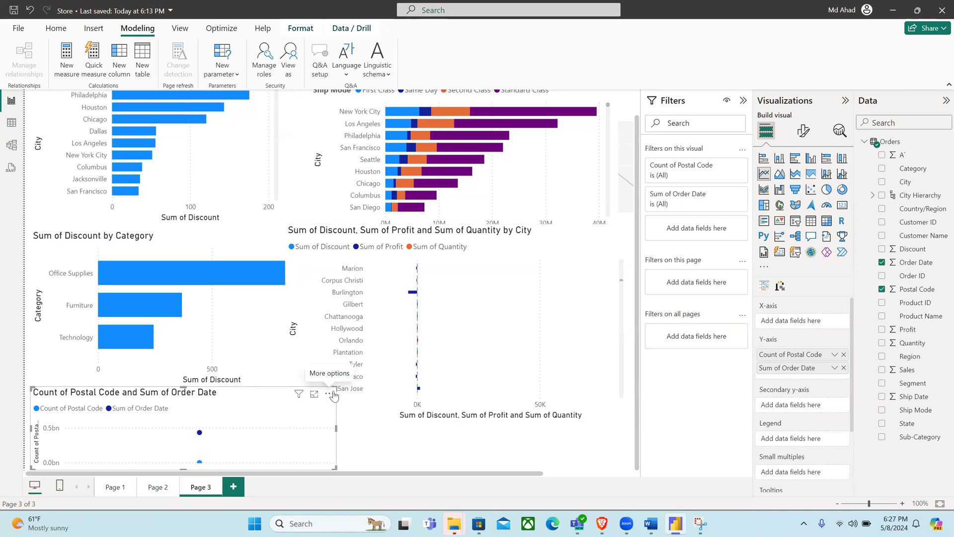
{"action": "scroll", "coordinate": [358, 299], "scroll_direction": "up", "scroll_amount": 7}
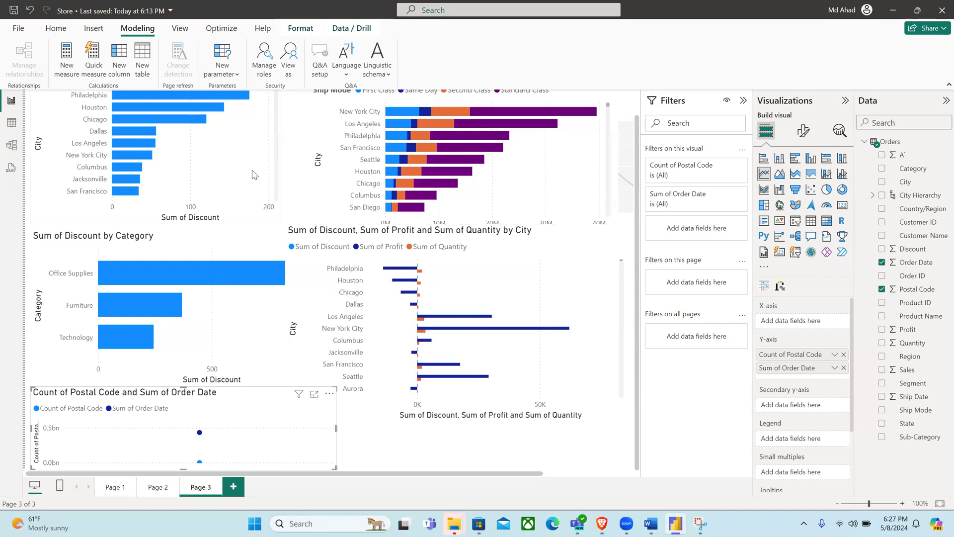
{"action": "scroll", "coordinate": [541, 229], "scroll_direction": "up", "scroll_amount": 1}
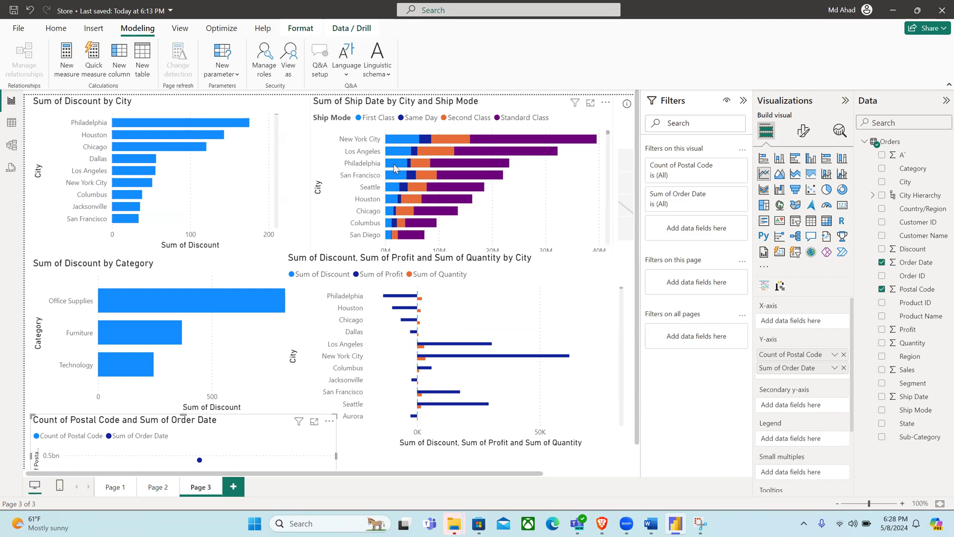
{"action": "scroll", "coordinate": [480, 261], "scroll_direction": "down", "scroll_amount": 1}
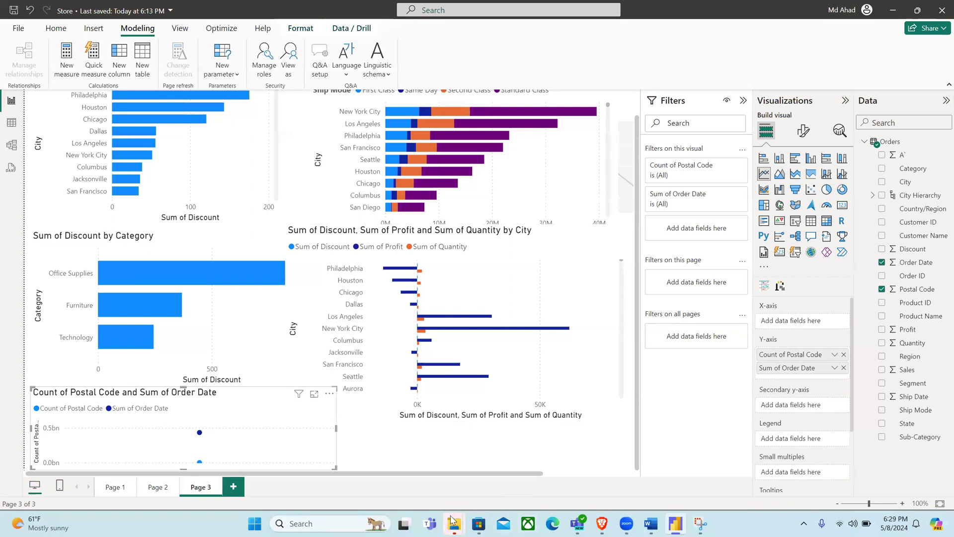
Step: Switch to Word's Document7, review the notes on statistical tests and the MANOVA diagrams, and return to the Power BI report
{"action": "mouse_move", "coordinate": [655, 523]}
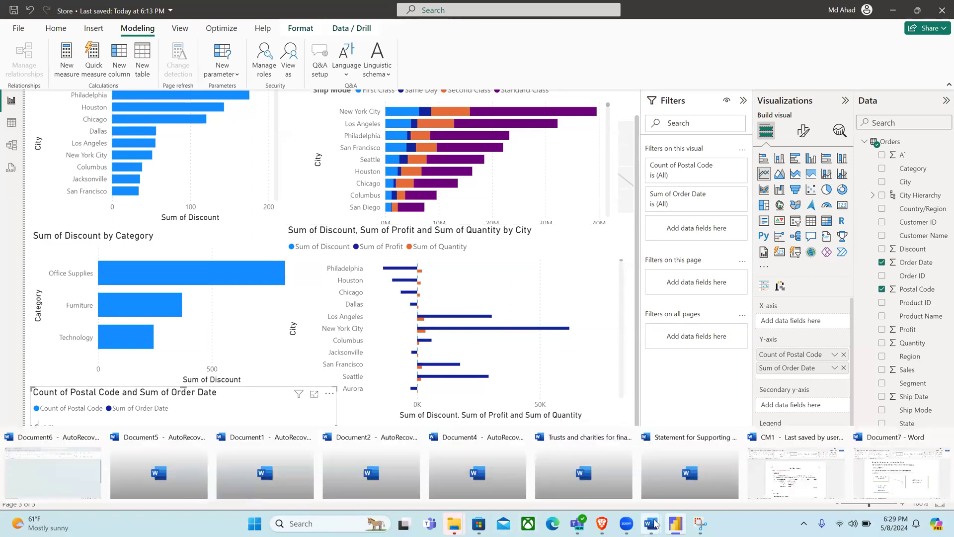
{"action": "left_click", "coordinate": [886, 486]}
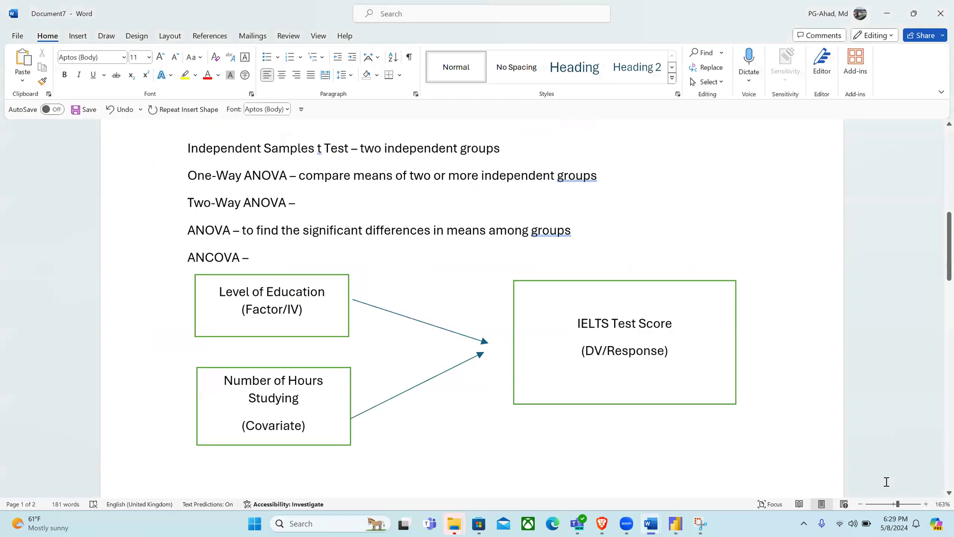
{"action": "scroll", "coordinate": [590, 301], "scroll_direction": "up", "scroll_amount": 8}
{"action": "scroll", "coordinate": [591, 302], "scroll_direction": "down", "scroll_amount": 13}
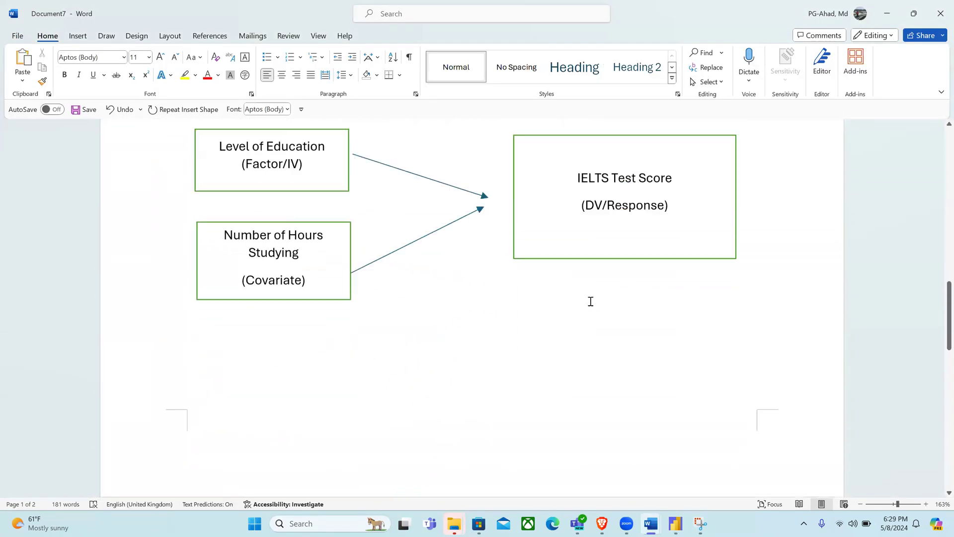
{"action": "scroll", "coordinate": [590, 301], "scroll_direction": "down", "scroll_amount": 10}
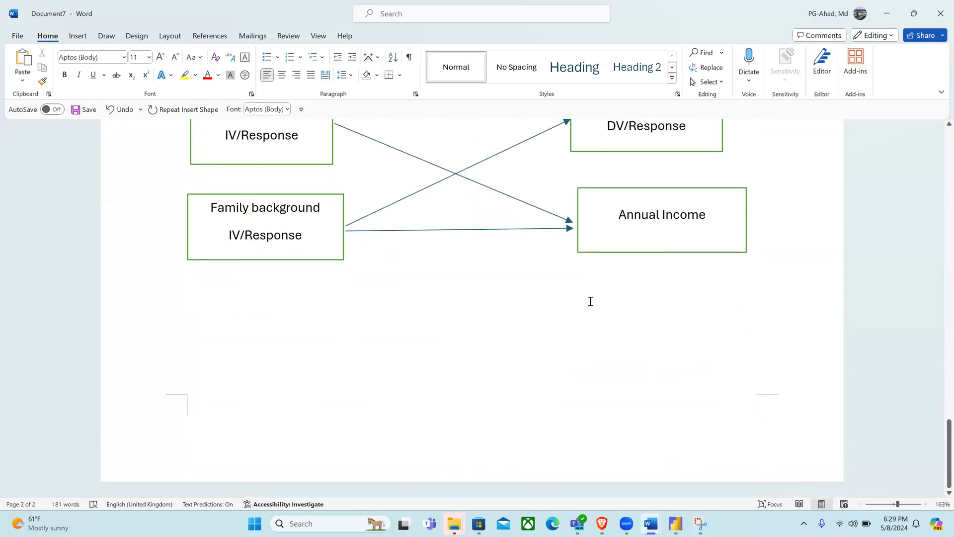
{"action": "scroll", "coordinate": [590, 301], "scroll_direction": "up", "scroll_amount": 1, "text": "ctrl"}
{"action": "scroll", "coordinate": [590, 301], "scroll_direction": "up", "scroll_amount": 3}
{"action": "scroll", "coordinate": [591, 301], "scroll_direction": "up", "scroll_amount": 1, "text": "ctrl"}
{"action": "scroll", "coordinate": [591, 301], "scroll_direction": "up", "scroll_amount": 3}
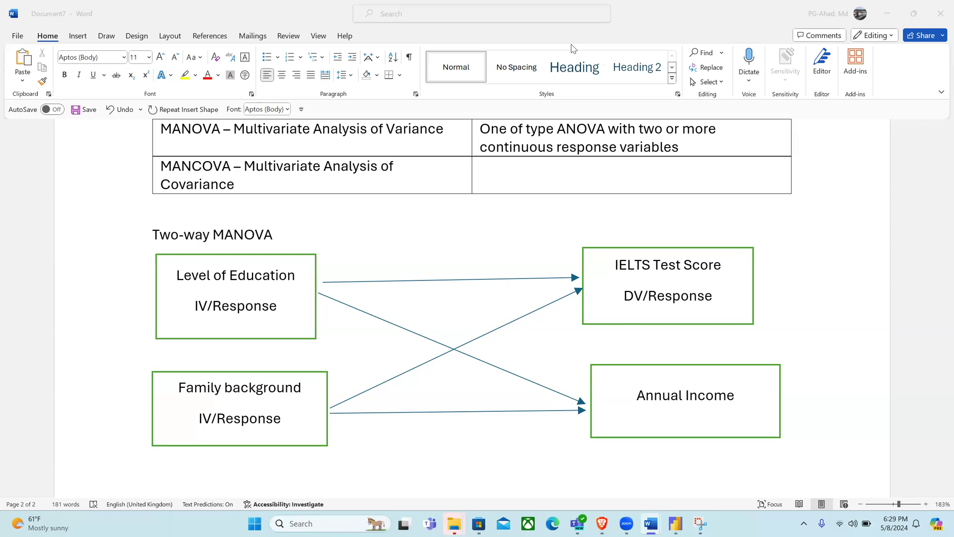
{"action": "scroll", "coordinate": [650, 222], "scroll_direction": "up", "scroll_amount": 15}
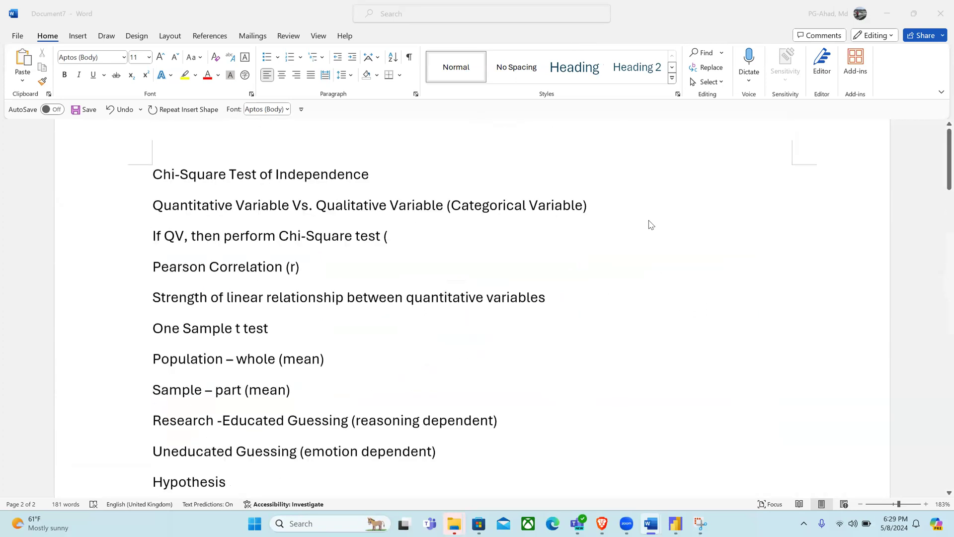
{"action": "left_click", "coordinate": [845, 153]}
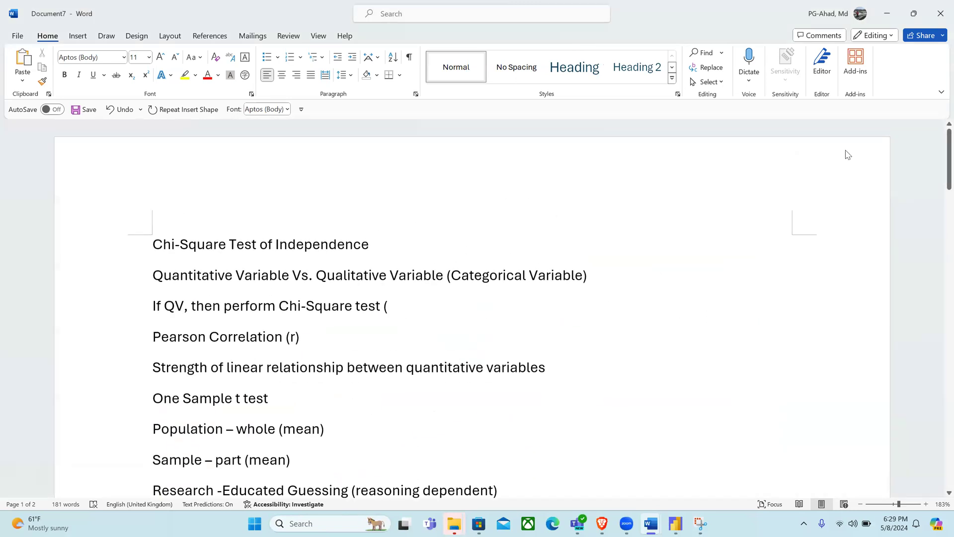
{"action": "left_click", "coordinate": [889, 21]}
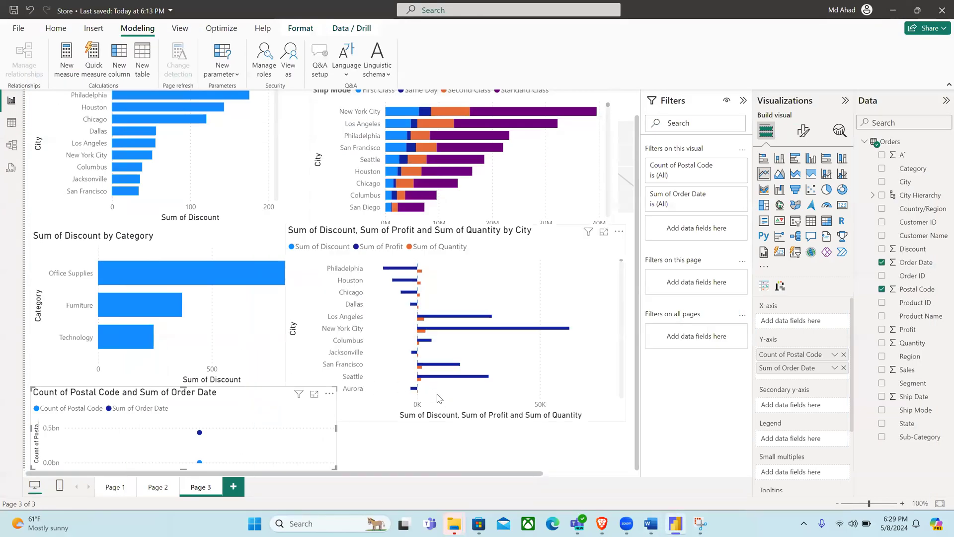
Step: Examine the cities in the Discount, Profit and Quantity chart and in the Ship Date by City and Ship Mode chart
{"action": "scroll", "coordinate": [441, 348], "scroll_direction": "down", "scroll_amount": 5}
{"action": "scroll", "coordinate": [458, 233], "scroll_direction": "up", "scroll_amount": 1}
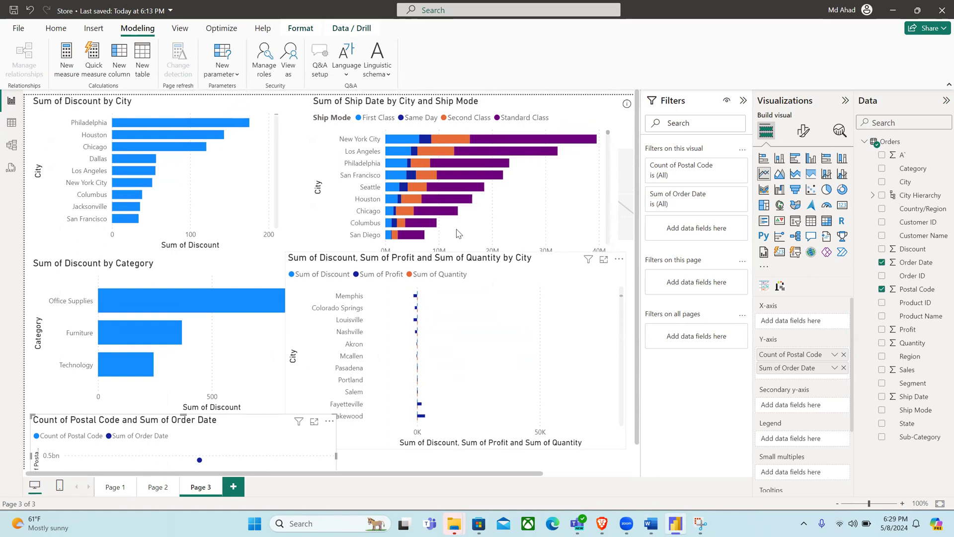
{"action": "scroll", "coordinate": [308, 340], "scroll_direction": "up", "scroll_amount": 5}
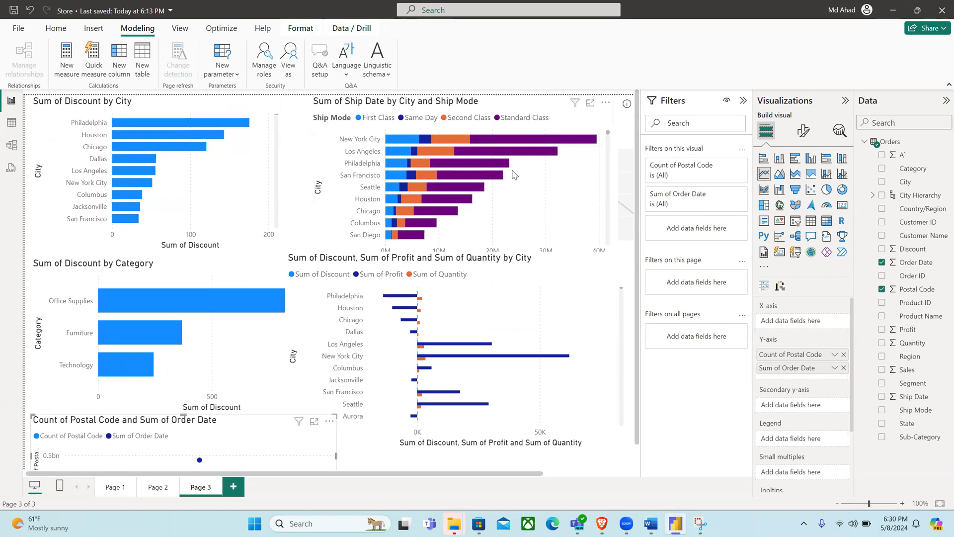
{"action": "scroll", "coordinate": [330, 153], "scroll_direction": "down", "scroll_amount": 5}
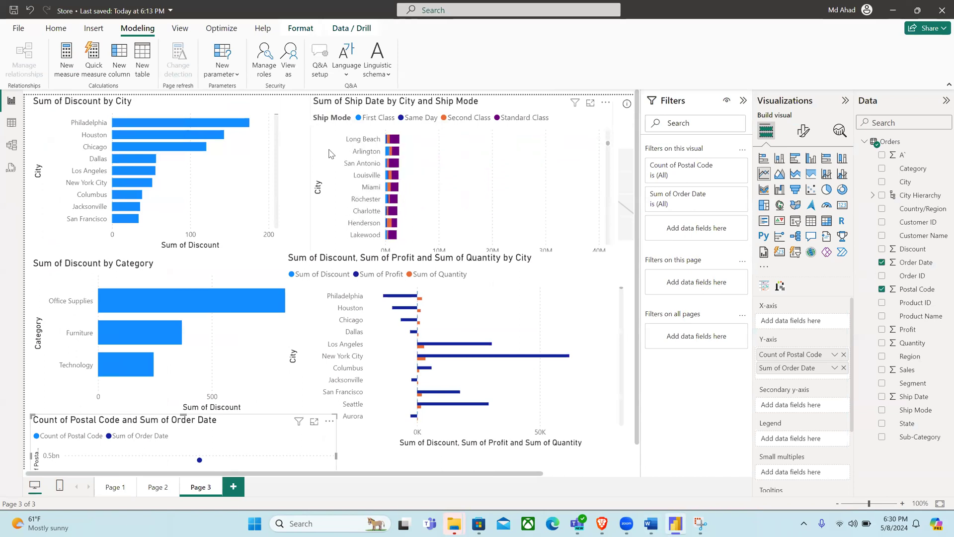
{"action": "scroll", "coordinate": [330, 153], "scroll_direction": "up", "scroll_amount": 3}
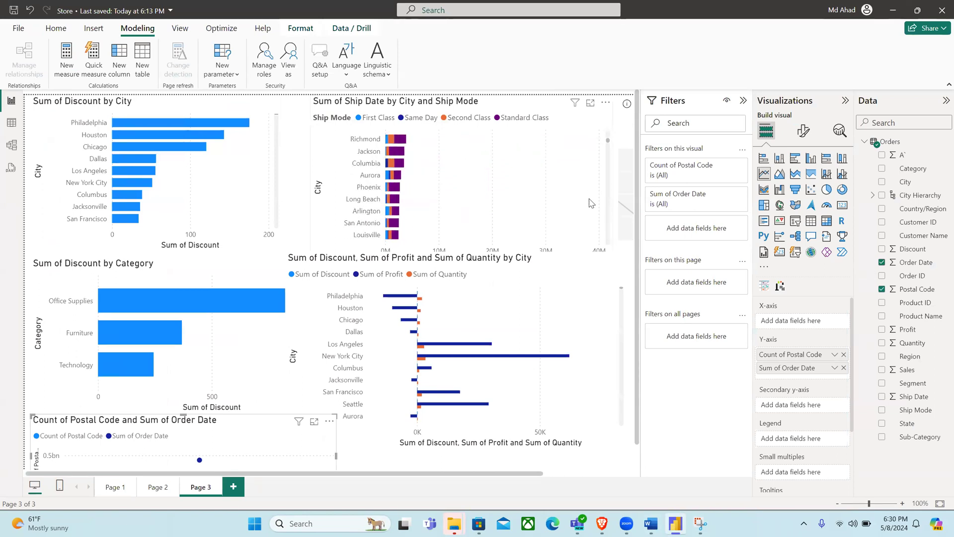
{"action": "scroll", "coordinate": [477, 235], "scroll_direction": "up", "scroll_amount": 3}
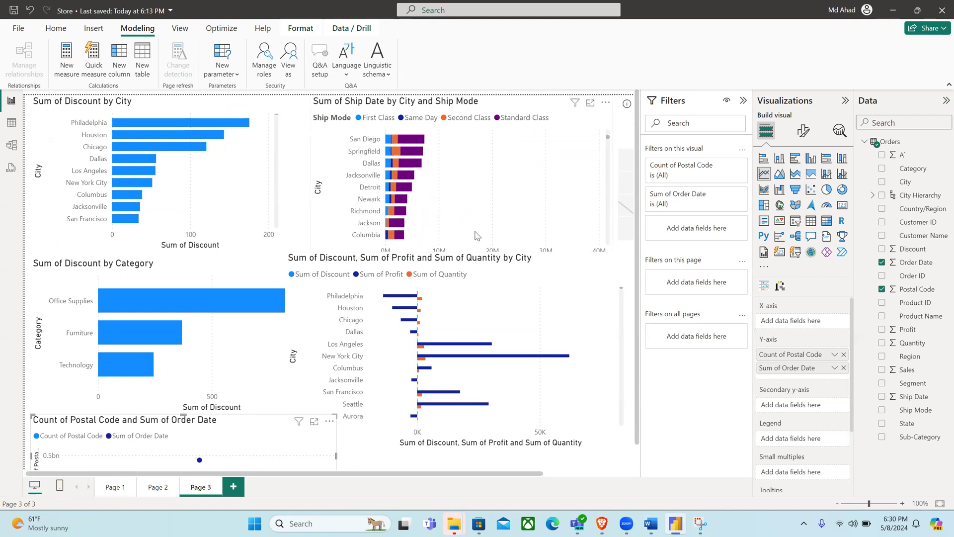
{"action": "scroll", "coordinate": [477, 235], "scroll_direction": "up", "scroll_amount": 3}
{"action": "scroll", "coordinate": [407, 230], "scroll_direction": "down", "scroll_amount": 3}
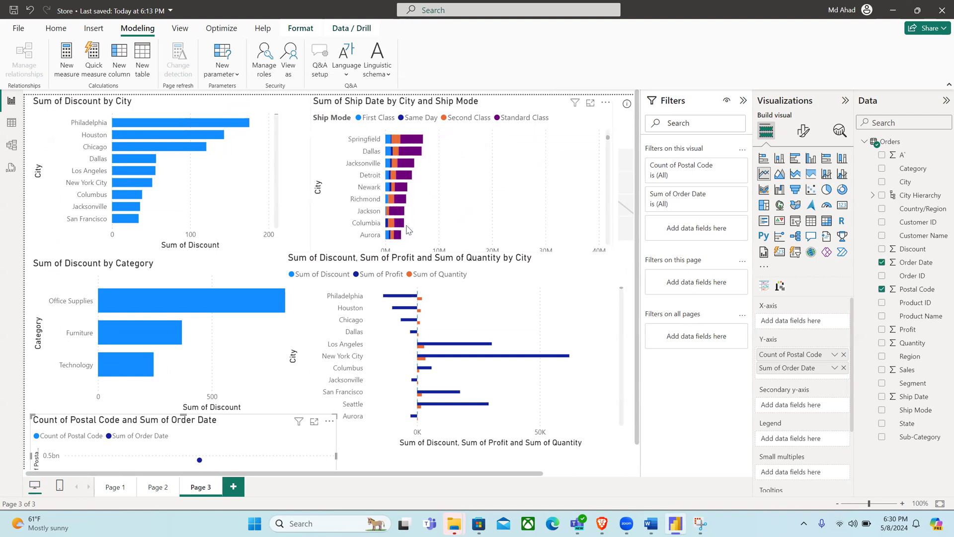
{"action": "scroll", "coordinate": [408, 229], "scroll_direction": "down", "scroll_amount": 1}
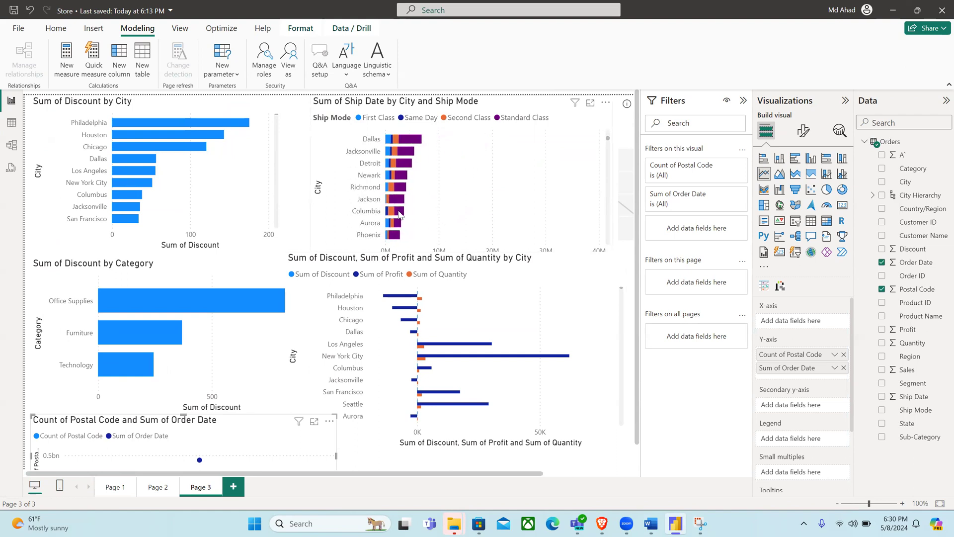
{"action": "scroll", "coordinate": [400, 214], "scroll_direction": "down", "scroll_amount": 4}
{"action": "scroll", "coordinate": [399, 210], "scroll_direction": "up", "scroll_amount": 14}
{"action": "scroll", "coordinate": [398, 211], "scroll_direction": "down", "scroll_amount": 7}
{"action": "scroll", "coordinate": [399, 213], "scroll_direction": "down", "scroll_amount": 1}
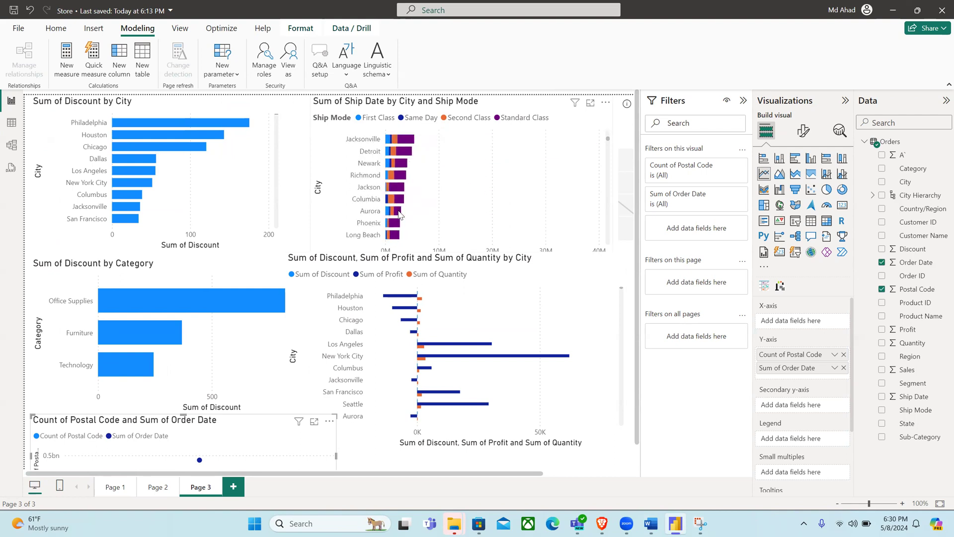
Step: Highlight Newark's Standard Class bar in the Ship Date chart and check the filters affecting the Sum of Discount by City chart
{"action": "scroll", "coordinate": [400, 213], "scroll_direction": "up", "scroll_amount": 2}
{"action": "left_click", "coordinate": [401, 223]}
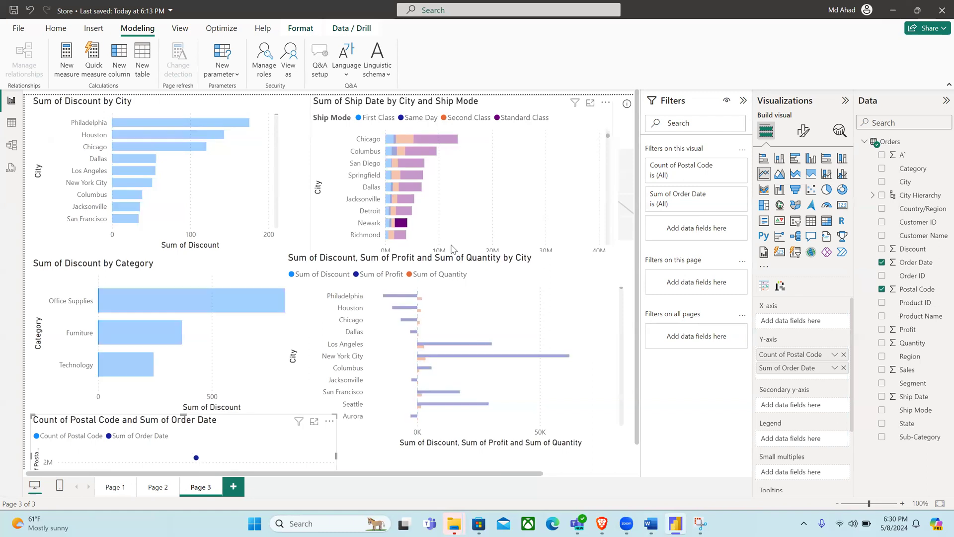
{"action": "left_click", "coordinate": [257, 195]}
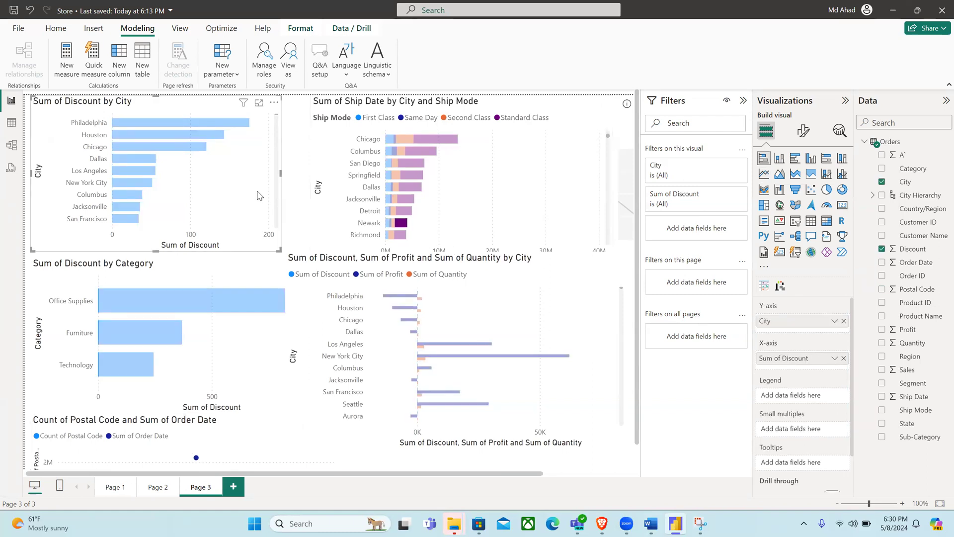
{"action": "left_click_drag", "start_coordinate": [257, 143], "coordinate": [251, 118]}
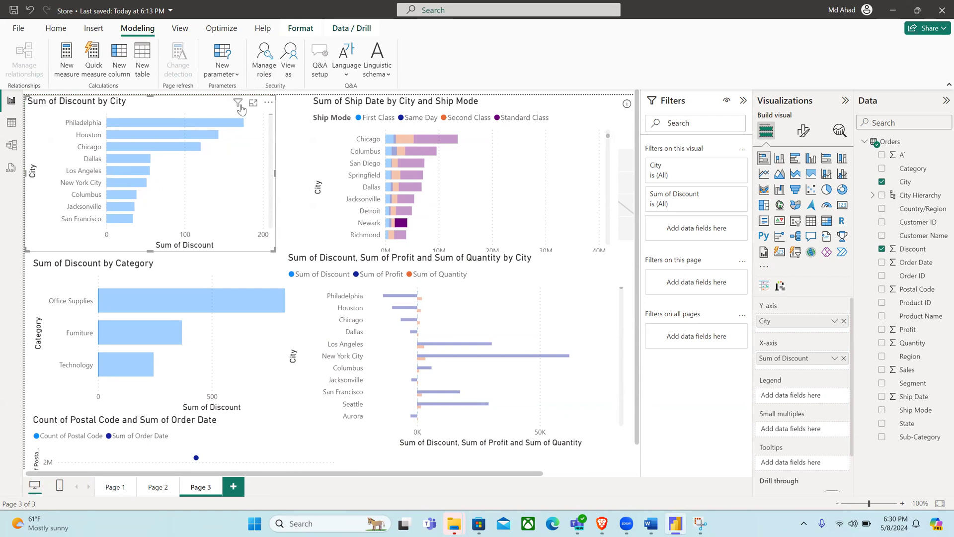
{"action": "mouse_move", "coordinate": [240, 107]}
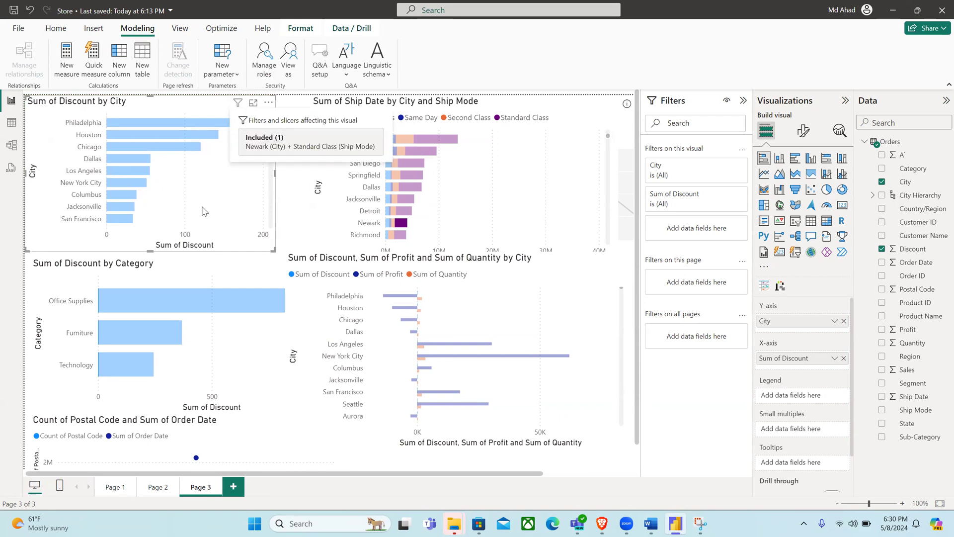
Step: Move the Sum of Discount by City chart over the Ship Date chart, browse its cities, and move it back
{"action": "left_click_drag", "start_coordinate": [211, 210], "coordinate": [410, 210]}
{"action": "scroll", "coordinate": [407, 210], "scroll_direction": "down", "scroll_amount": 3}
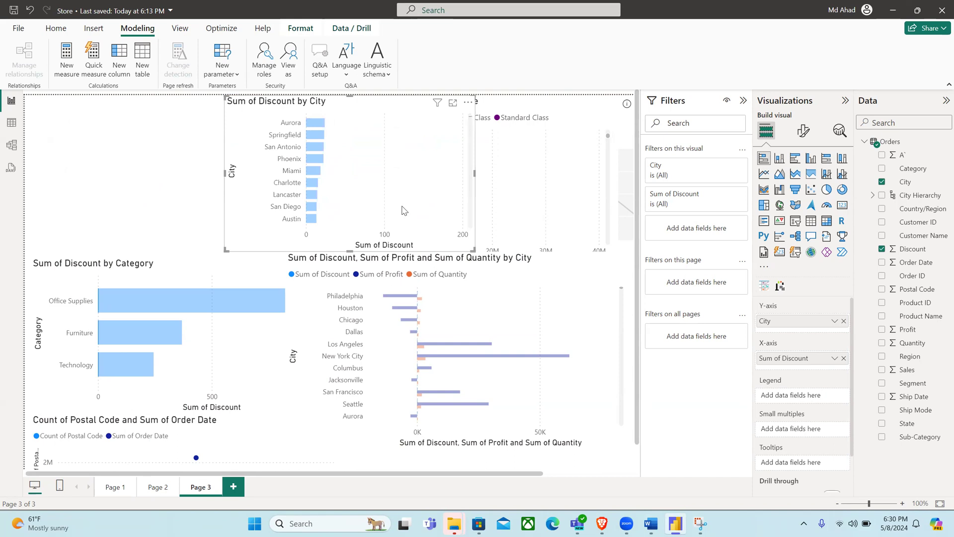
{"action": "scroll", "coordinate": [411, 213], "scroll_direction": "down", "scroll_amount": 5}
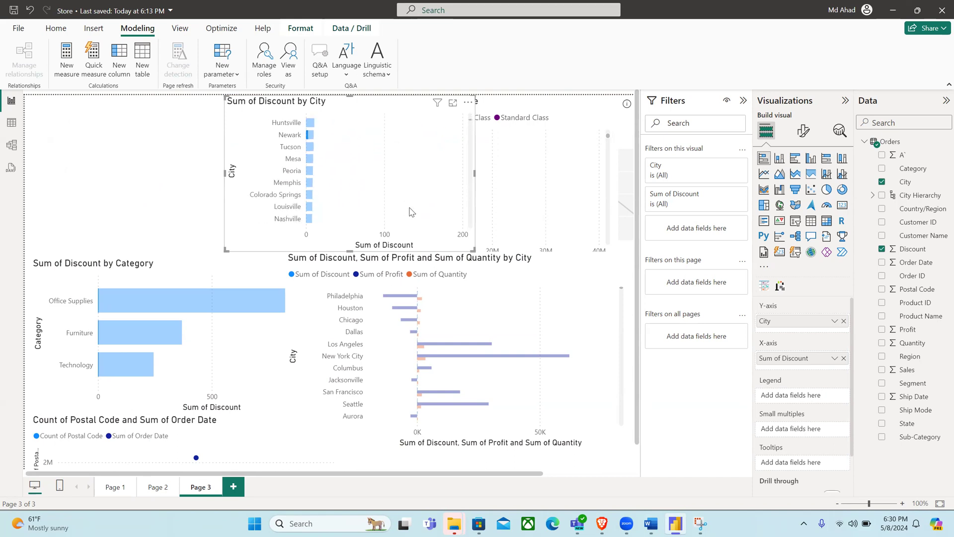
{"action": "scroll", "coordinate": [411, 212], "scroll_direction": "up", "scroll_amount": 10}
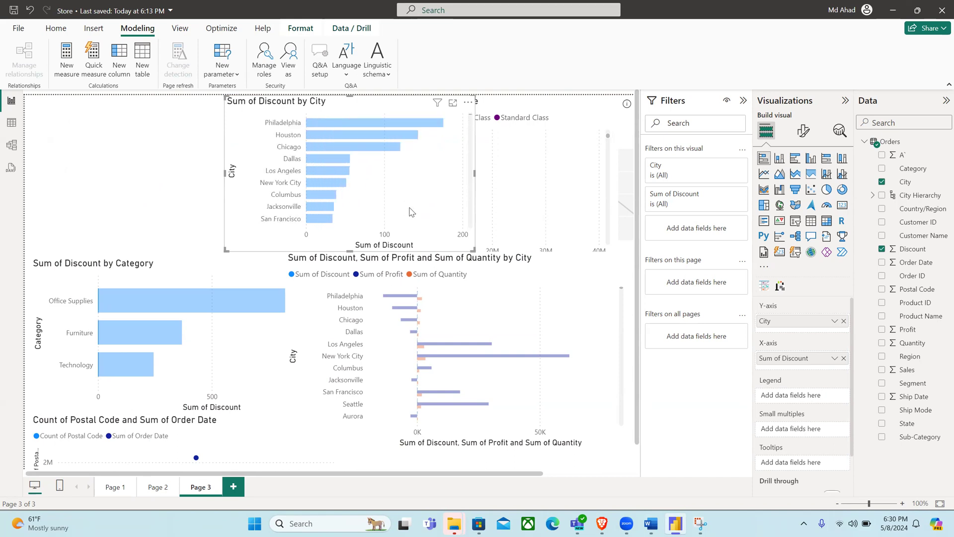
{"action": "left_click_drag", "start_coordinate": [265, 126], "coordinate": [34, 109]}
Step: Cross-highlight the page by the Furniture category, review the charts, and clear the highlight
{"action": "left_click", "coordinate": [153, 322]}
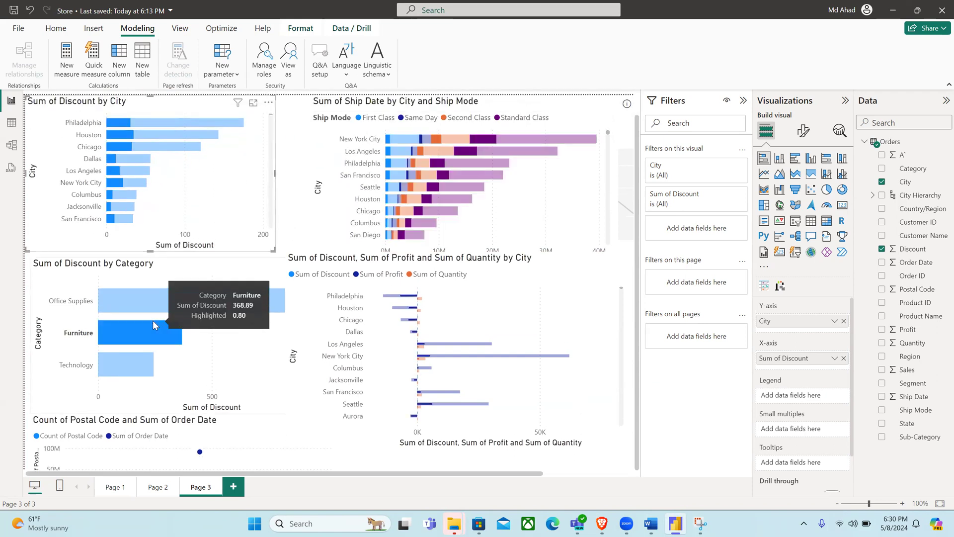
{"action": "scroll", "coordinate": [154, 324], "scroll_direction": "right", "scroll_amount": 3}
{"action": "scroll", "coordinate": [169, 338], "scroll_direction": "left", "scroll_amount": 3}
{"action": "scroll", "coordinate": [169, 338], "scroll_direction": "down", "scroll_amount": 1}
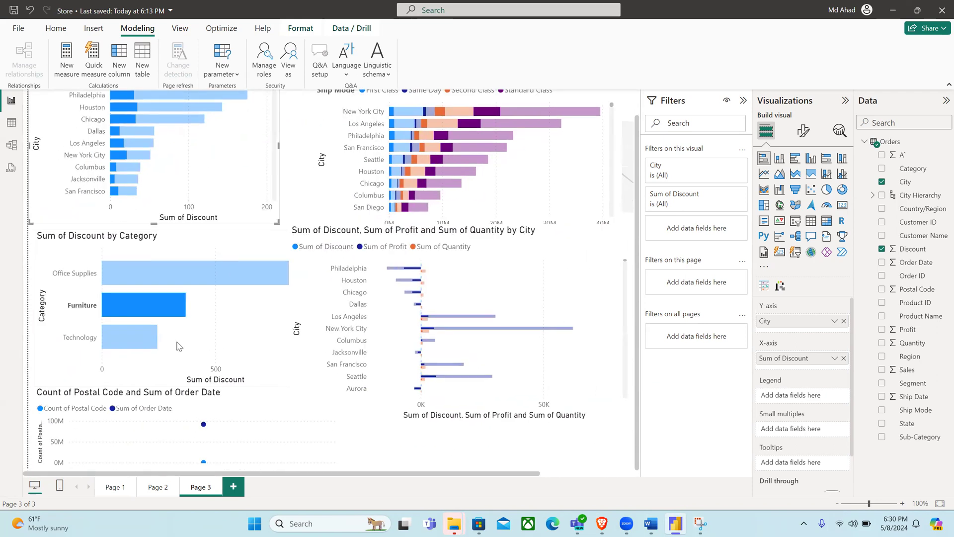
{"action": "left_click", "coordinate": [177, 347]}
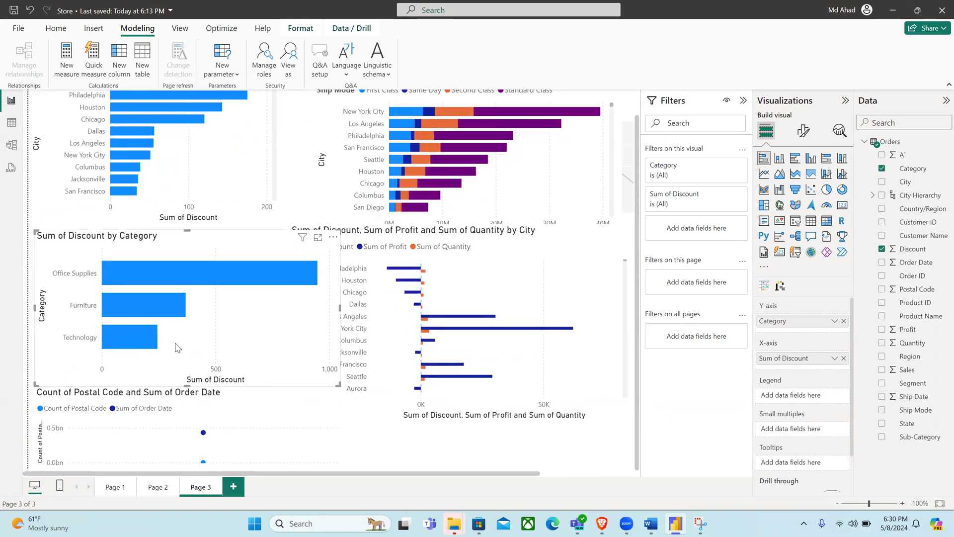
Step: View the whole page layout at smaller zoom levels and select the Sum of Ship Date by City and Ship Mode chart
{"action": "scroll", "coordinate": [177, 348], "scroll_direction": "up", "scroll_amount": 1}
{"action": "scroll", "coordinate": [177, 348], "scroll_direction": "down", "scroll_amount": 5, "text": "ctrl"}
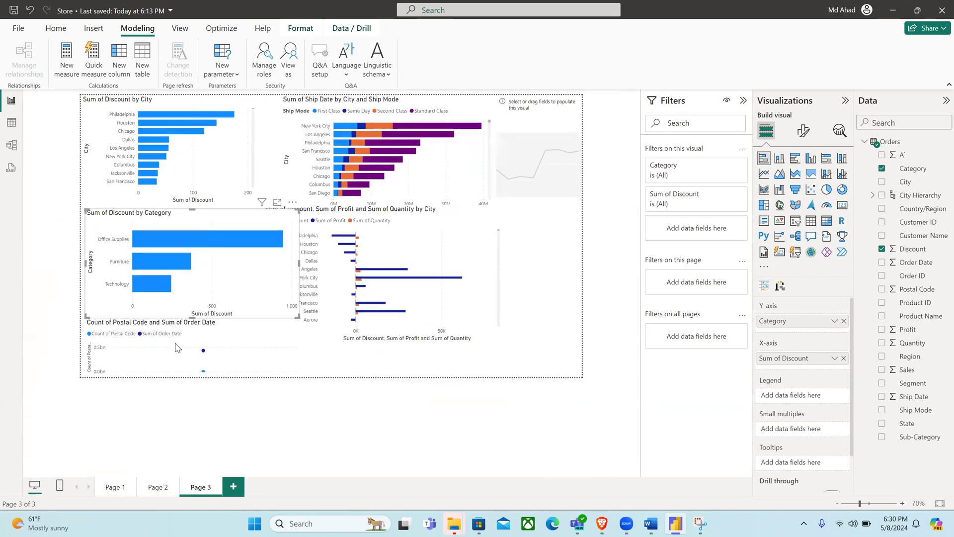
{"action": "scroll", "coordinate": [177, 347], "scroll_direction": "up", "scroll_amount": 5, "text": "ctrl"}
{"action": "left_click", "coordinate": [178, 348]}
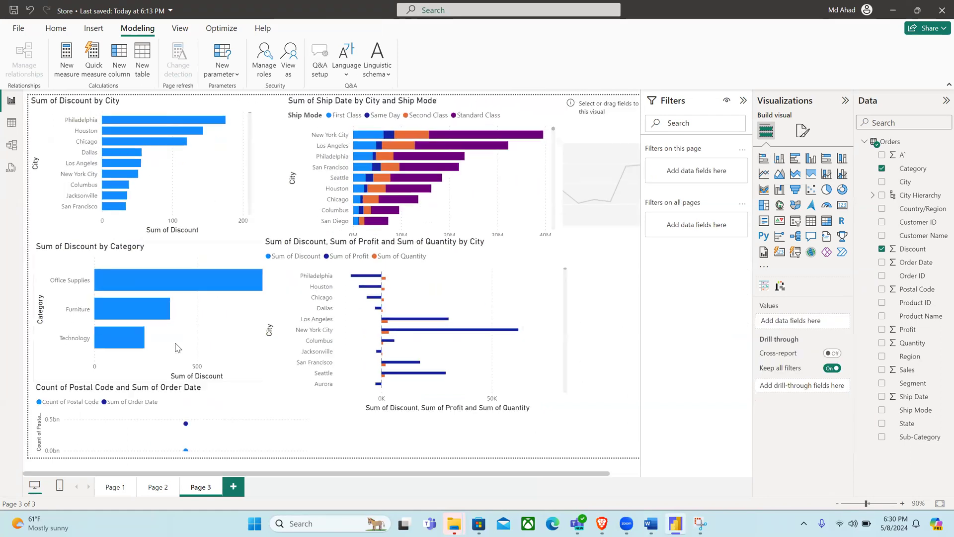
{"action": "left_click", "coordinate": [497, 203]}
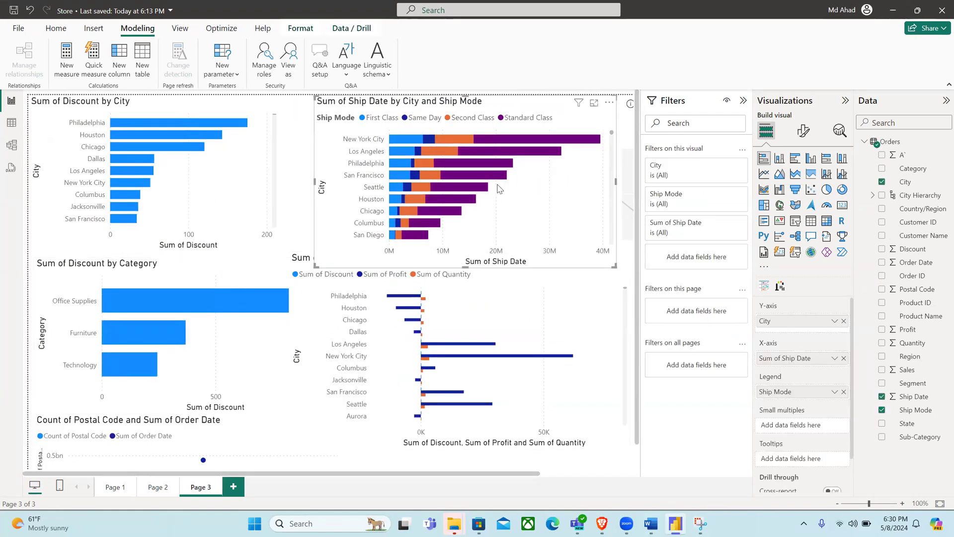
{"action": "scroll", "coordinate": [499, 189], "scroll_direction": "down", "scroll_amount": 5, "text": "ctrl"}
{"action": "scroll", "coordinate": [500, 189], "scroll_direction": "up", "scroll_amount": 4, "text": "ctrl"}
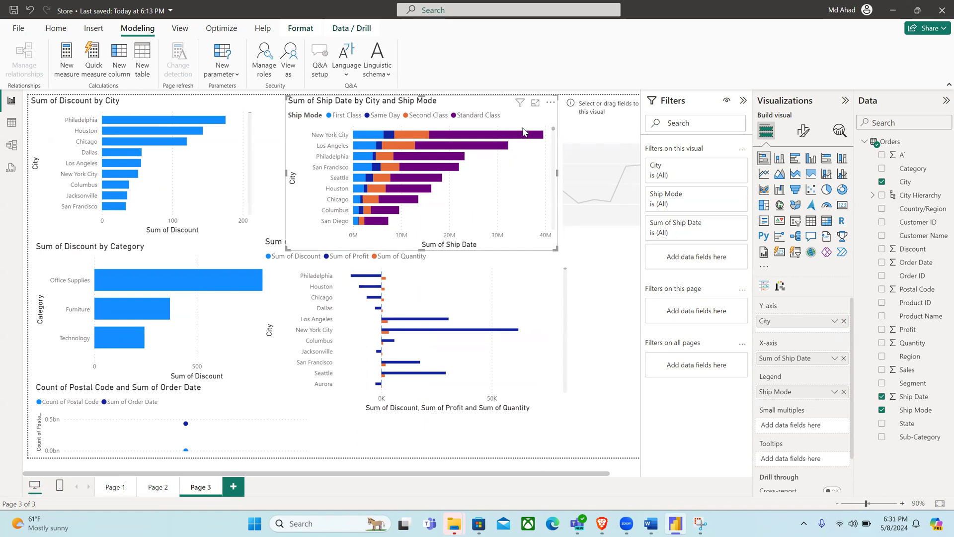
Step: Show the Sum of Ship Date by City and Ship Mode chart together with its visual table and browse the city rows
{"action": "mouse_move", "coordinate": [519, 143]}
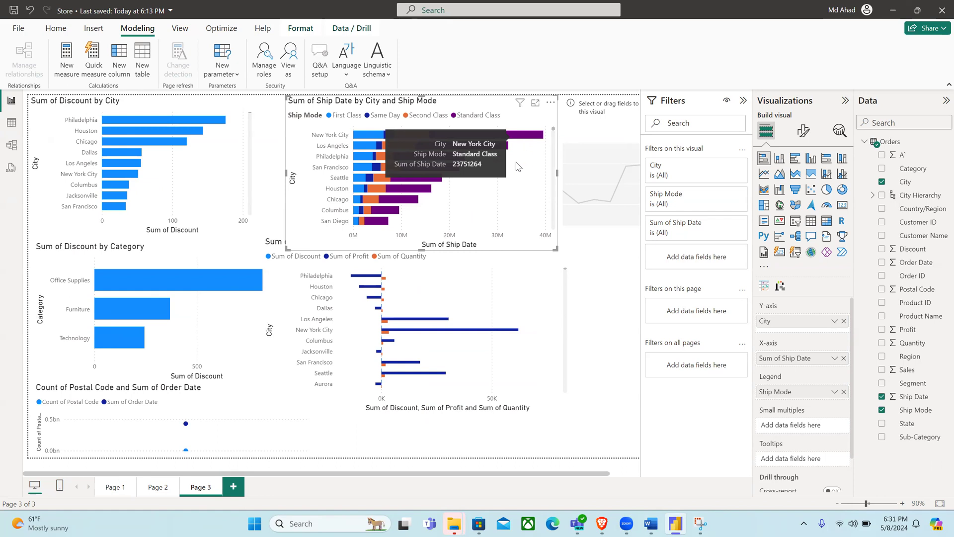
{"action": "left_click", "coordinate": [235, 27]}
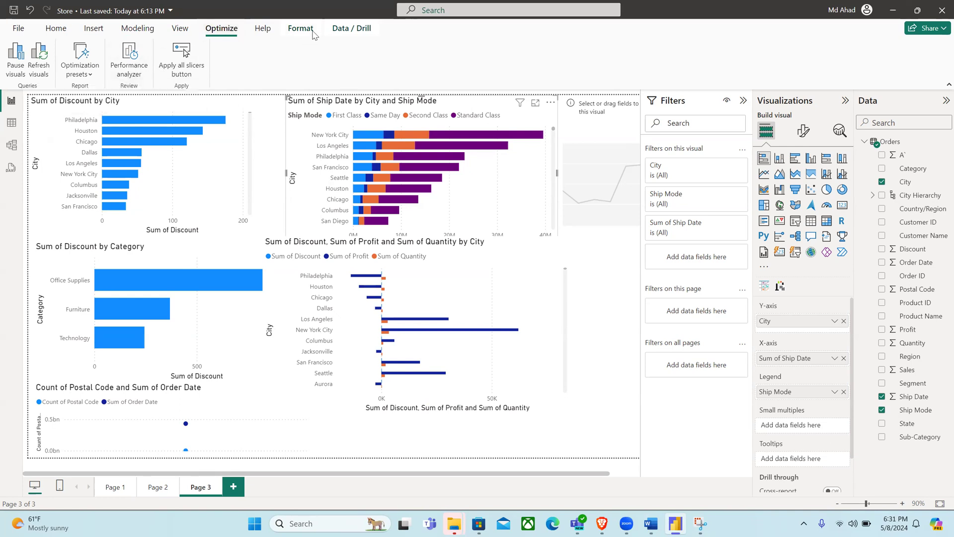
{"action": "left_click", "coordinate": [342, 30]}
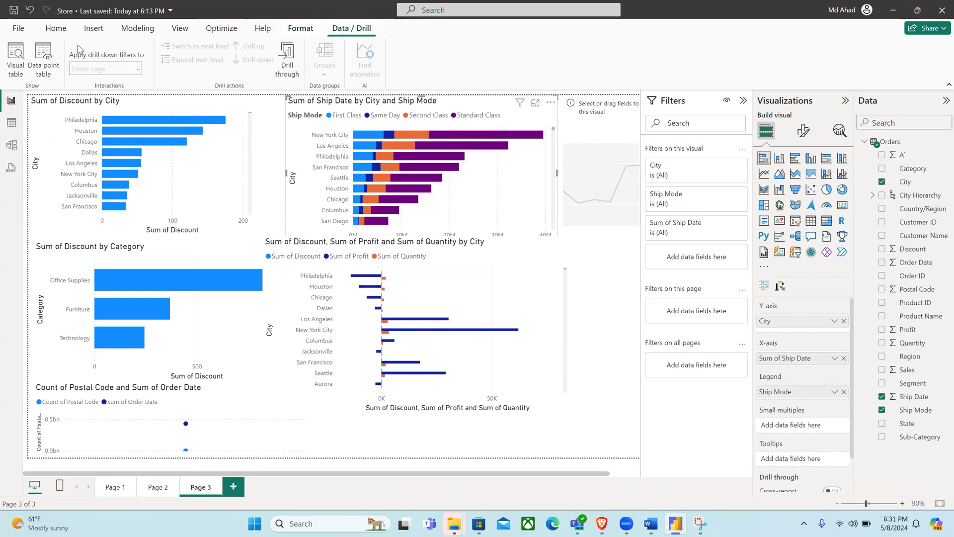
{"action": "left_click", "coordinate": [25, 71]}
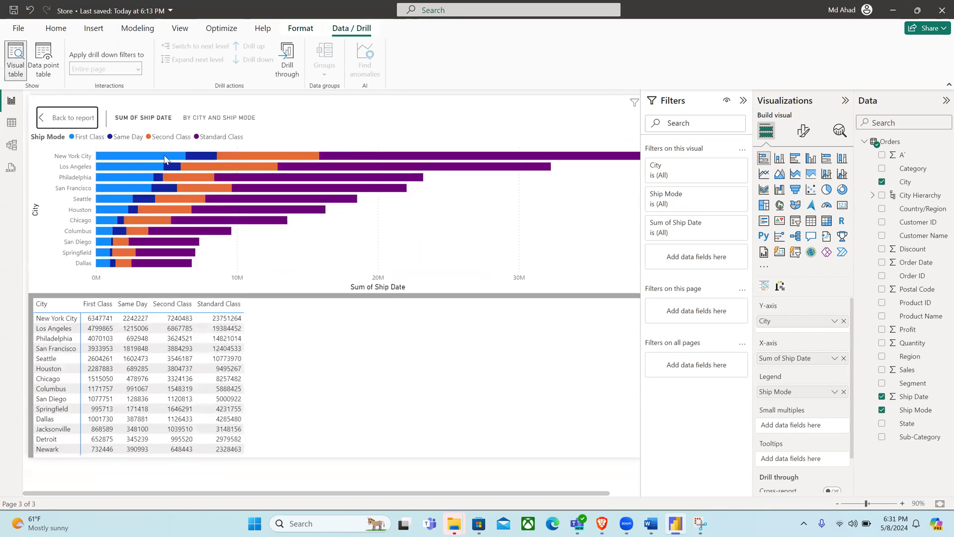
{"action": "scroll", "coordinate": [290, 231], "scroll_direction": "down", "scroll_amount": 10}
{"action": "scroll", "coordinate": [291, 233], "scroll_direction": "up", "scroll_amount": 10}
Step: Try the Accessible Tidal, Accessible City park and Accessible Default themes on the report
{"action": "left_click", "coordinate": [223, 25]}
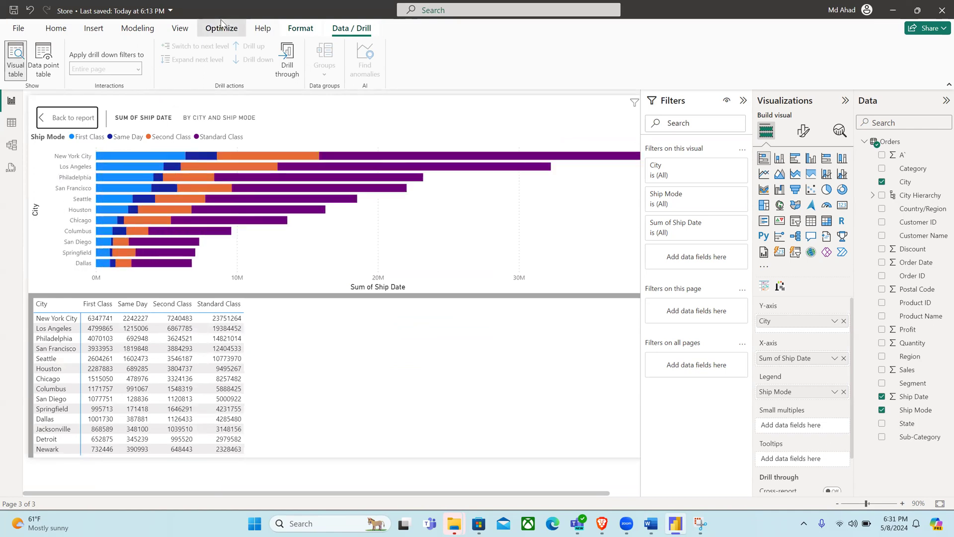
{"action": "left_click", "coordinate": [187, 26]}
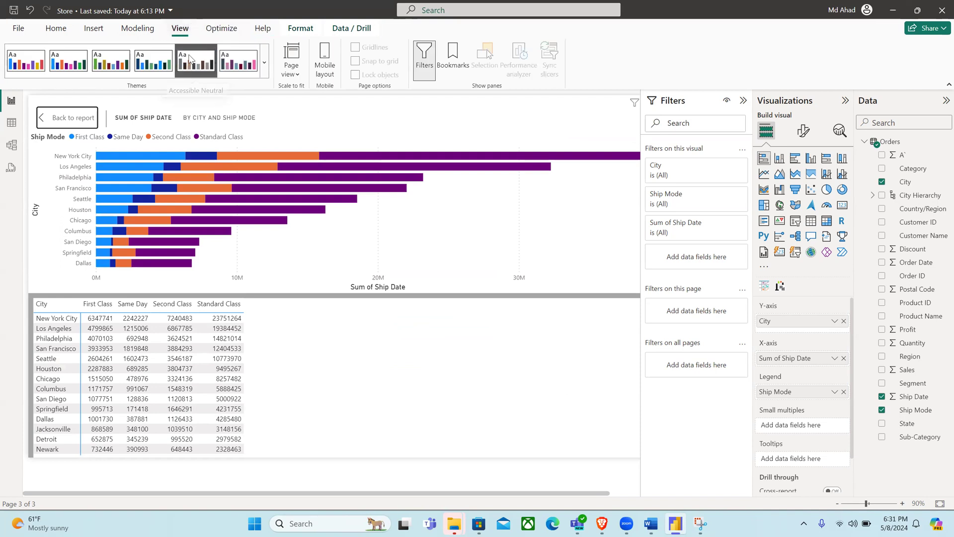
{"action": "left_click", "coordinate": [152, 60]}
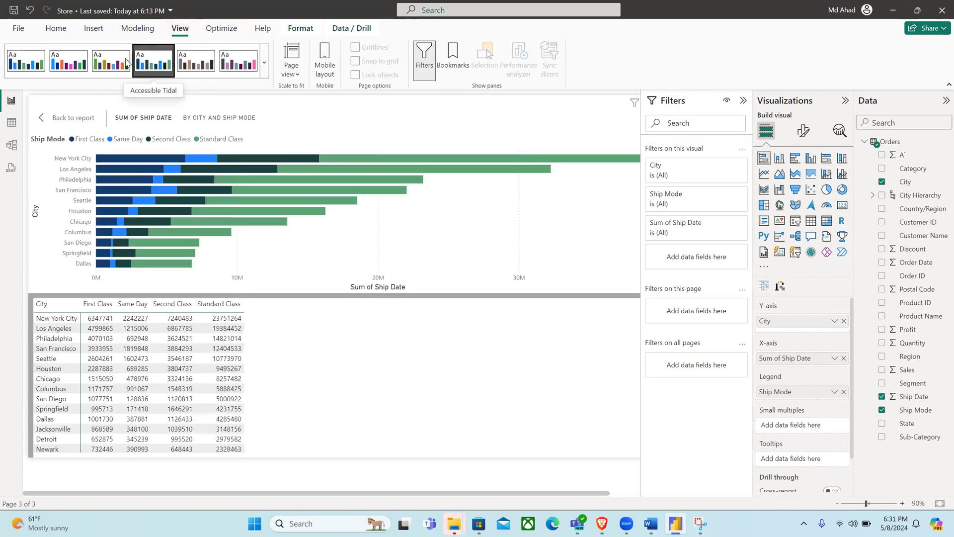
{"action": "left_click", "coordinate": [110, 61]}
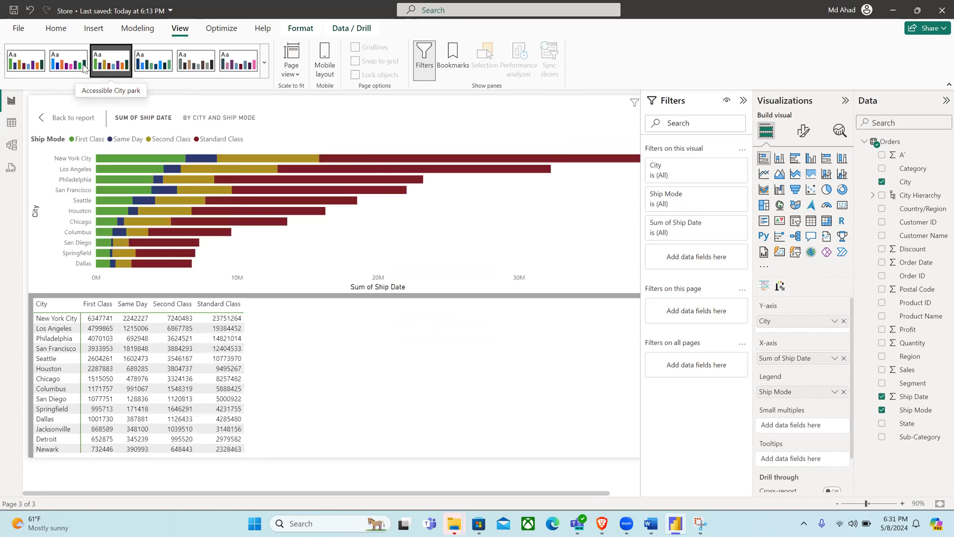
{"action": "left_click", "coordinate": [79, 64]}
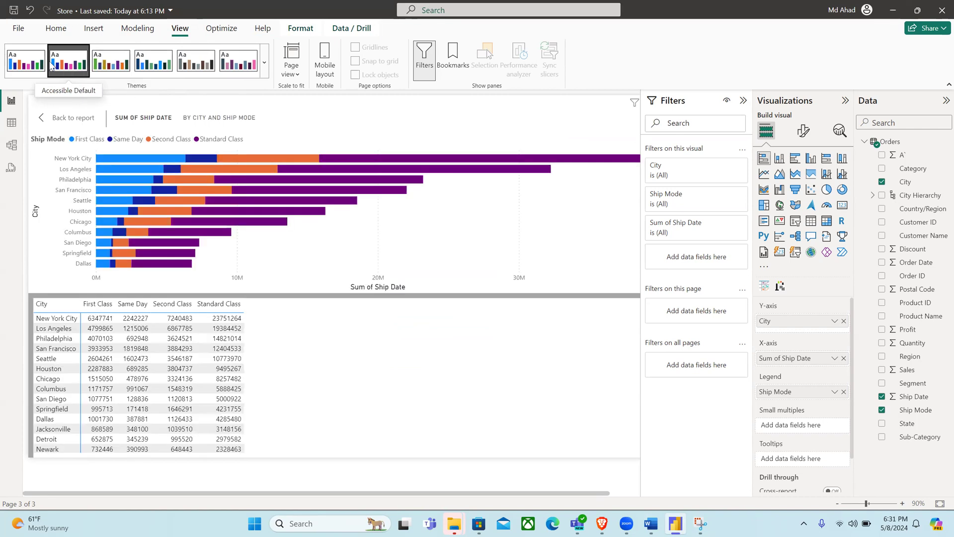
Step: Apply the Sunset theme to the report and review the recoloured Ship Date chart and its table
{"action": "left_click", "coordinate": [264, 59]}
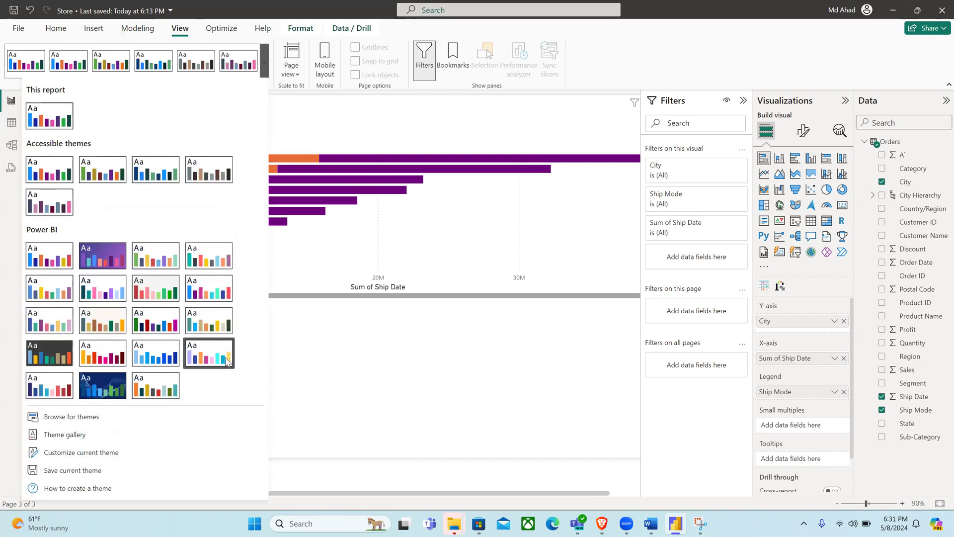
{"action": "left_click", "coordinate": [226, 360]}
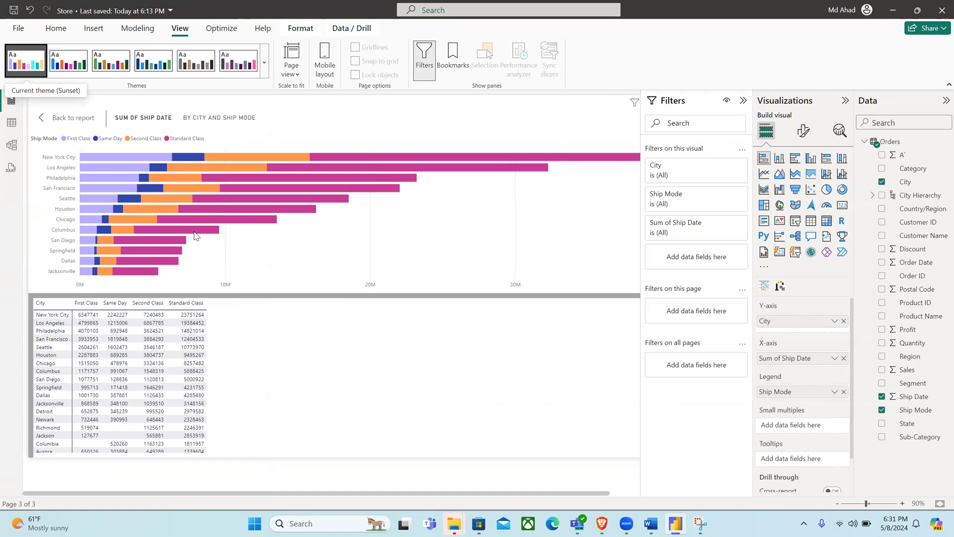
{"action": "scroll", "coordinate": [103, 403], "scroll_direction": "down", "scroll_amount": 10}
{"action": "scroll", "coordinate": [104, 407], "scroll_direction": "up", "scroll_amount": 10}
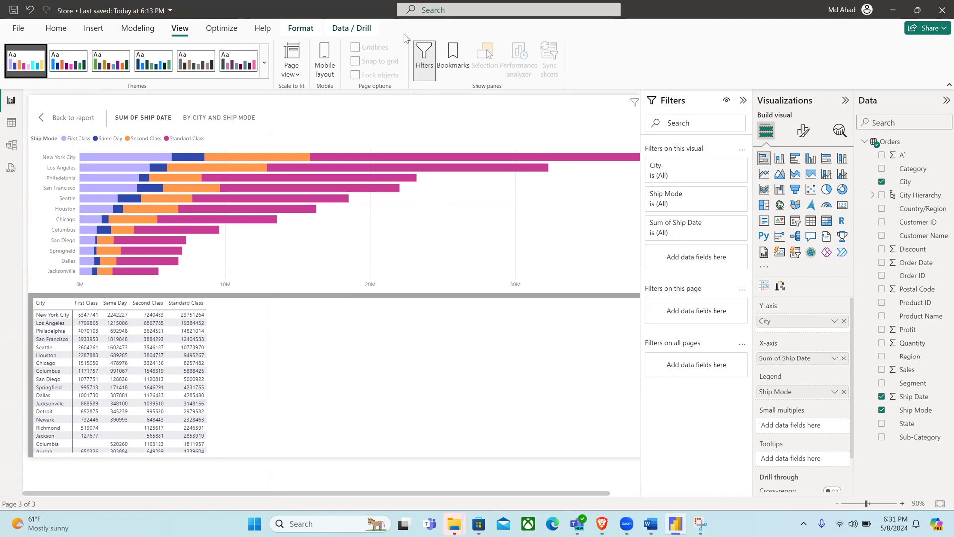
Step: Examine the settings for a new numeric range parameter and cancel without creating it
{"action": "left_click", "coordinate": [143, 29]}
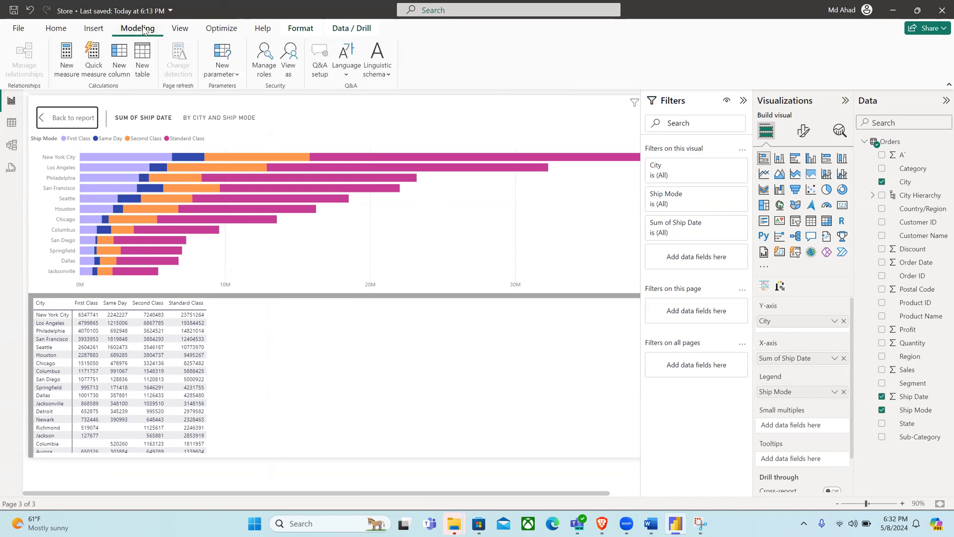
{"action": "left_click", "coordinate": [368, 78]}
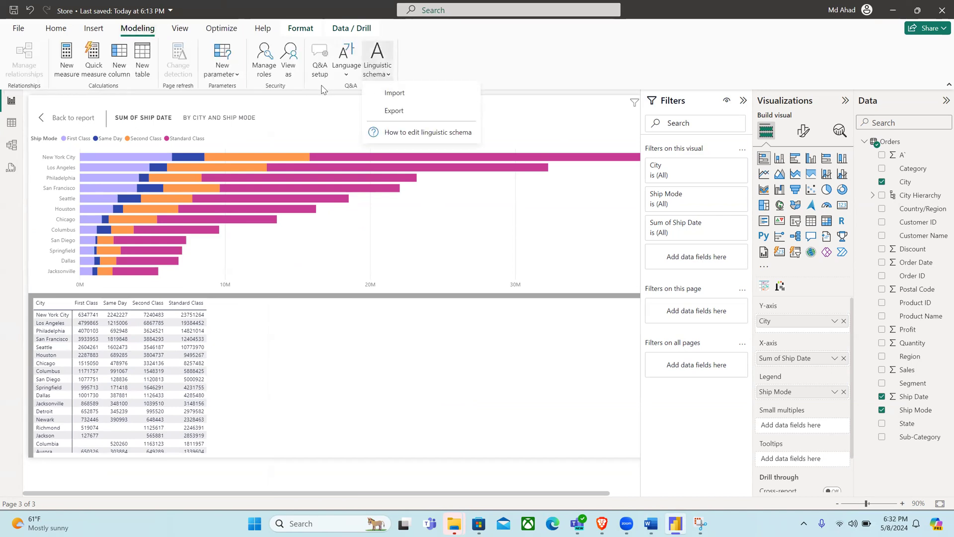
{"action": "left_click", "coordinate": [237, 75]}
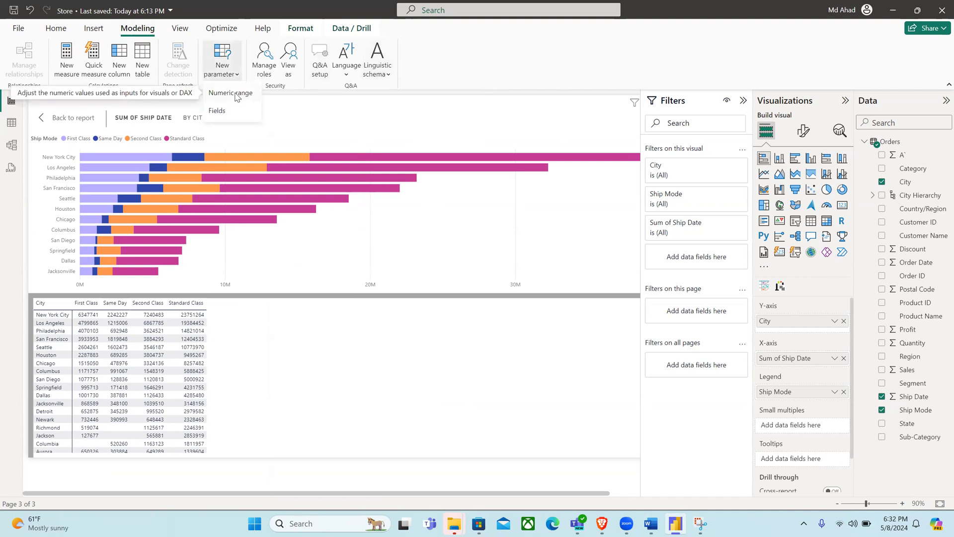
{"action": "left_click", "coordinate": [237, 95]}
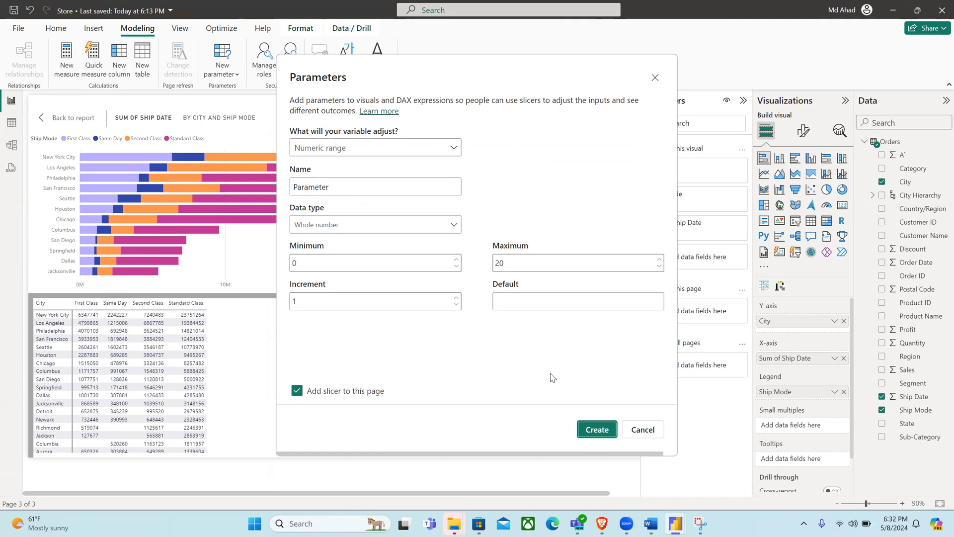
{"action": "left_click", "coordinate": [642, 430]}
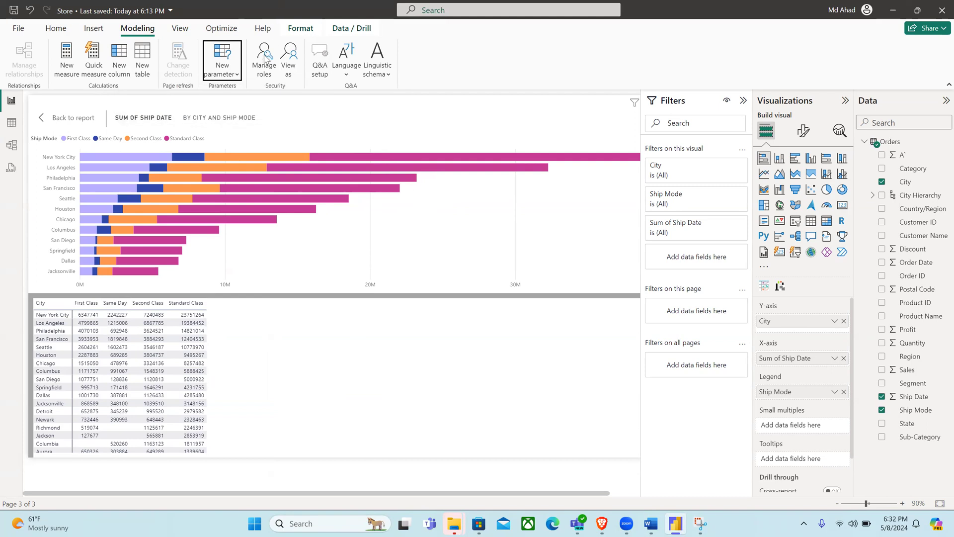
{"action": "left_click", "coordinate": [232, 77]}
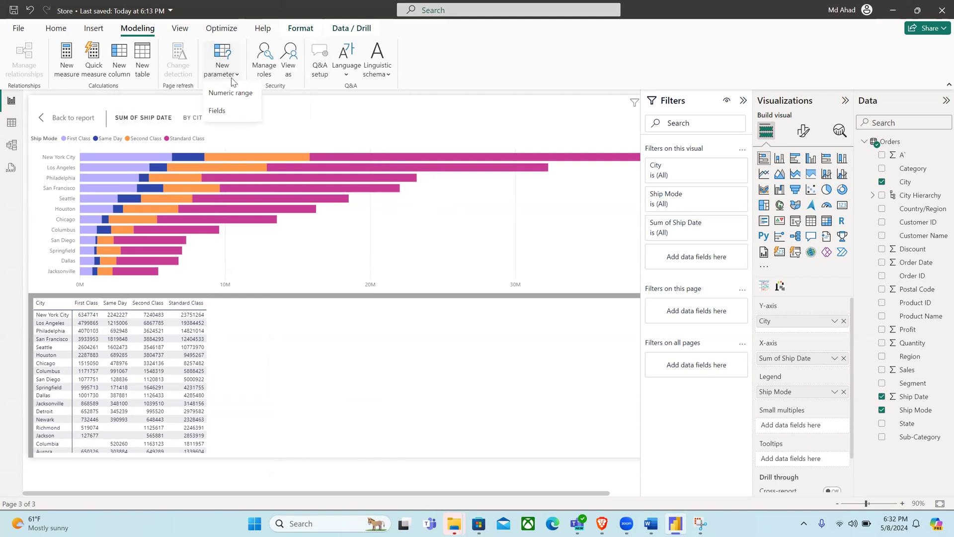
{"action": "left_click", "coordinate": [232, 79]}
{"action": "left_click", "coordinate": [233, 80]}
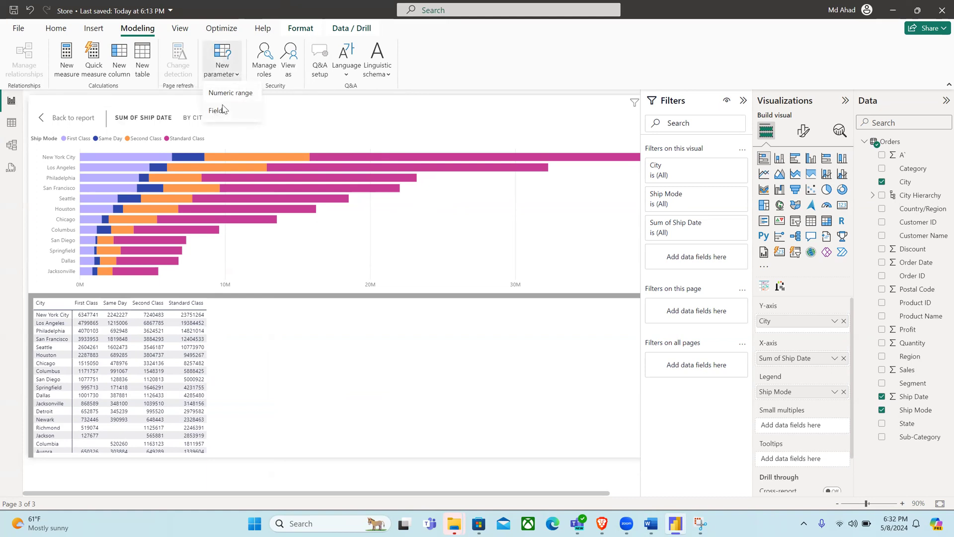
{"action": "left_click", "coordinate": [204, 29]}
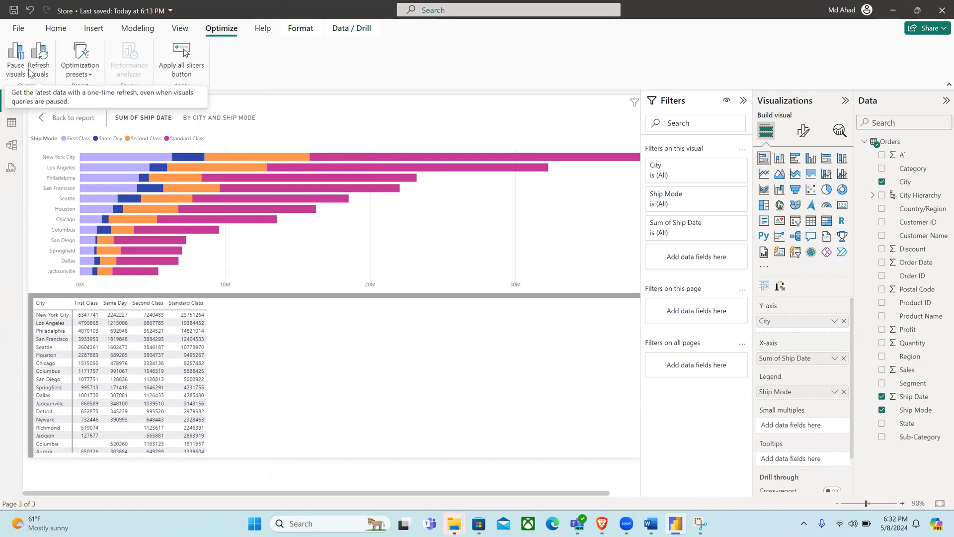
{"action": "left_click", "coordinate": [79, 74]}
{"action": "left_click", "coordinate": [78, 77]}
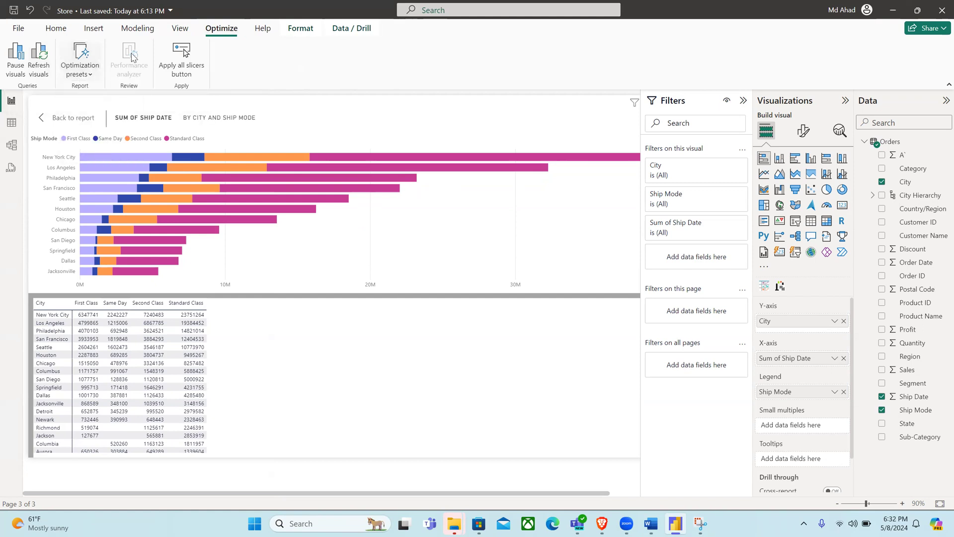
{"action": "left_click", "coordinate": [184, 29]}
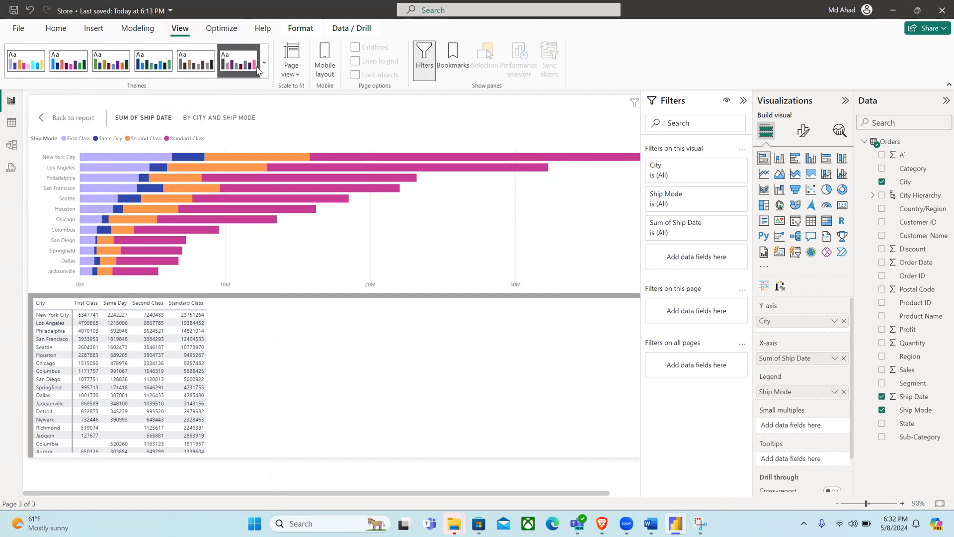
{"action": "left_click", "coordinate": [144, 30]}
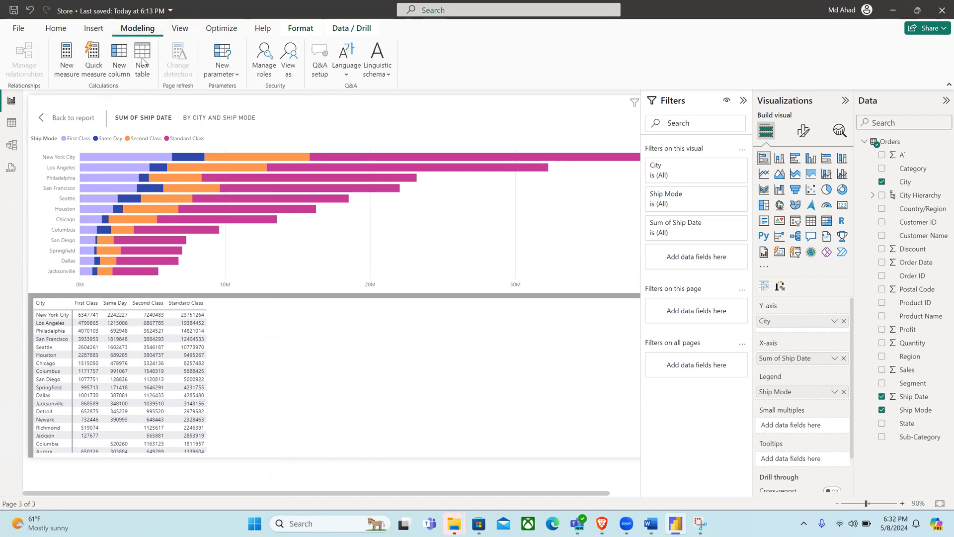
{"action": "left_click", "coordinate": [99, 30]}
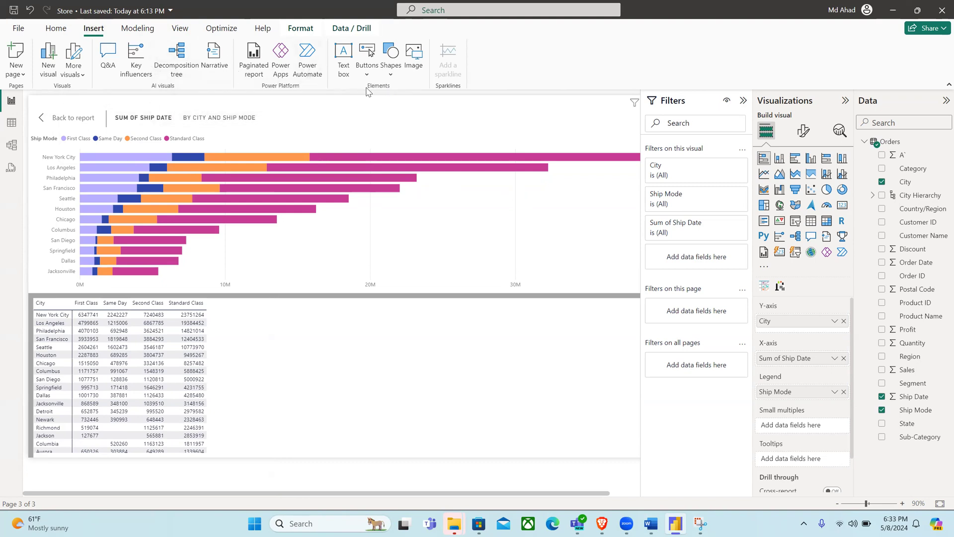
{"action": "left_click", "coordinate": [393, 79]}
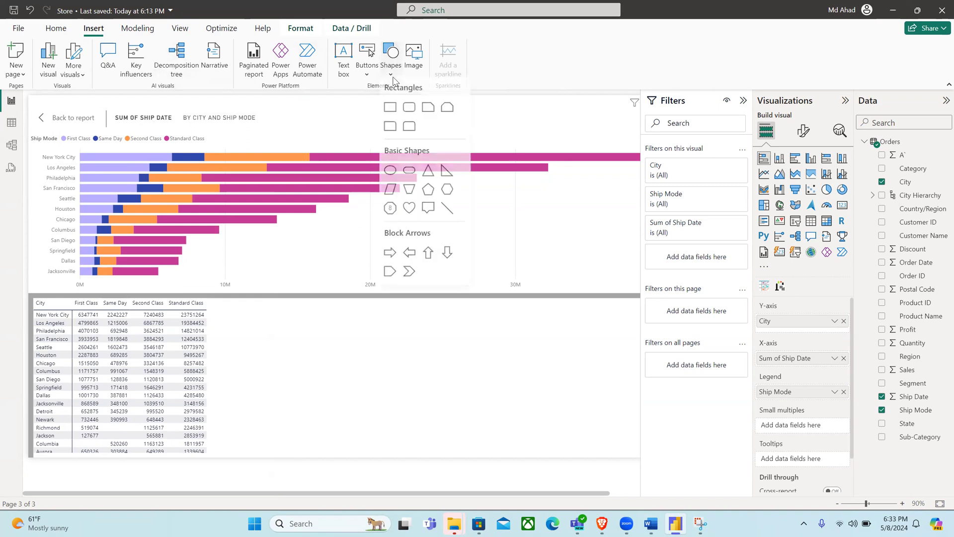
{"action": "left_click", "coordinate": [392, 77]}
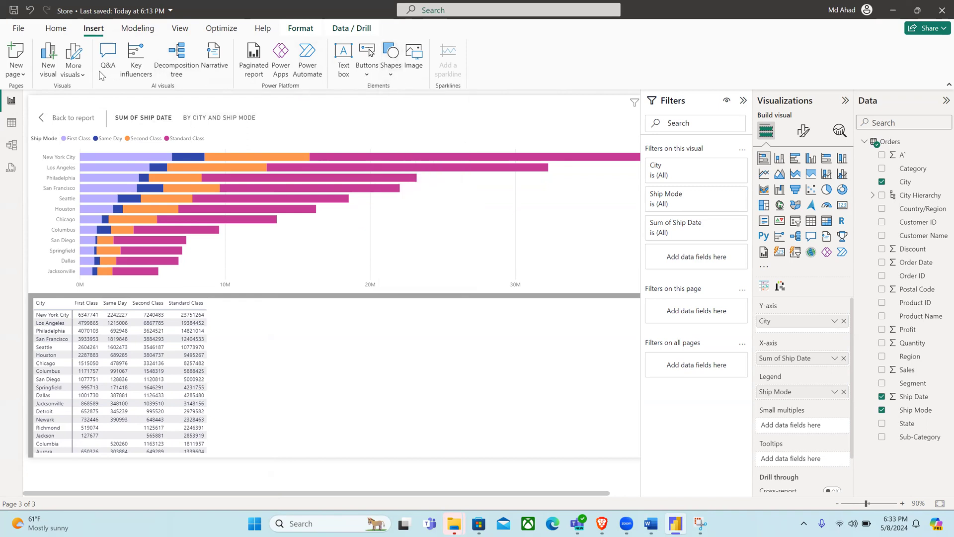
{"action": "left_click", "coordinate": [79, 73]}
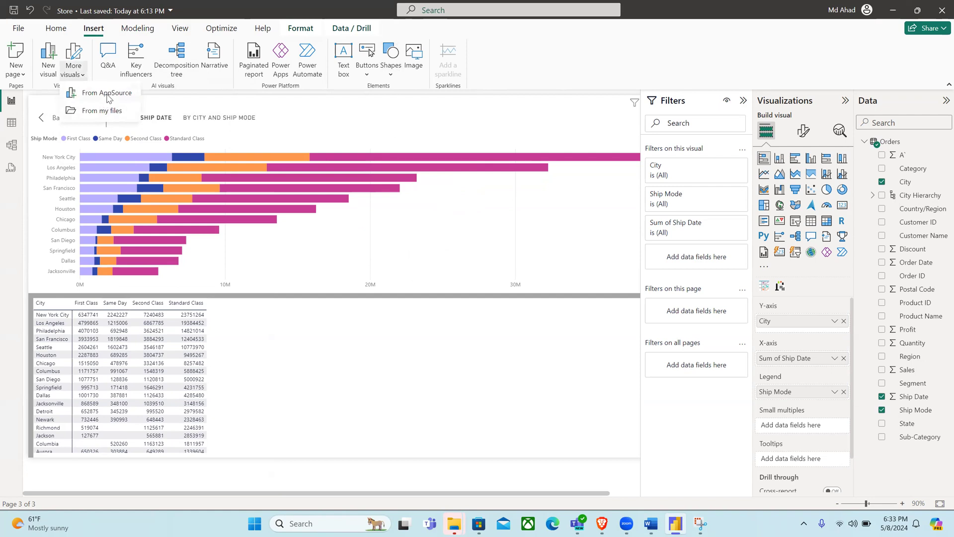
{"action": "left_click", "coordinate": [49, 29]}
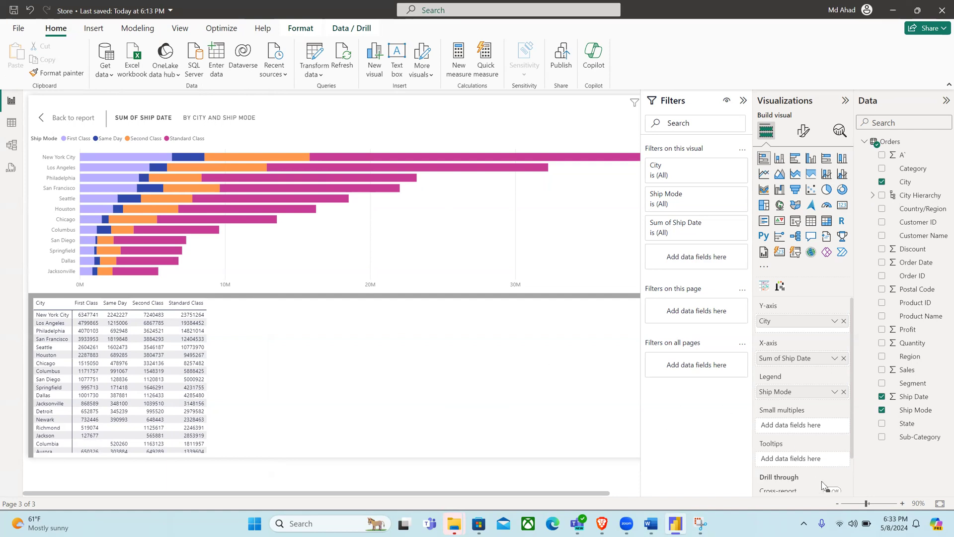
{"action": "left_click", "coordinate": [893, 522]}
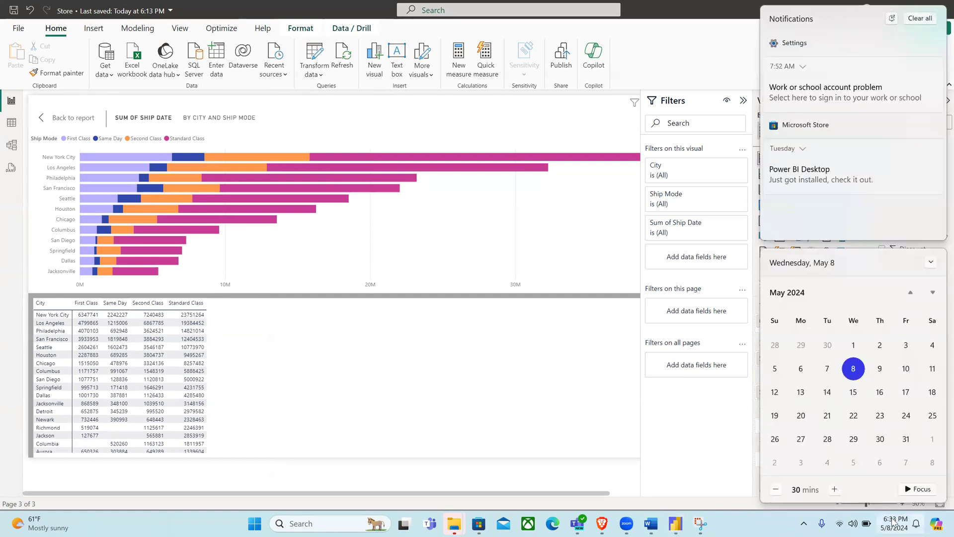
{"action": "left_click", "coordinate": [716, 442]}
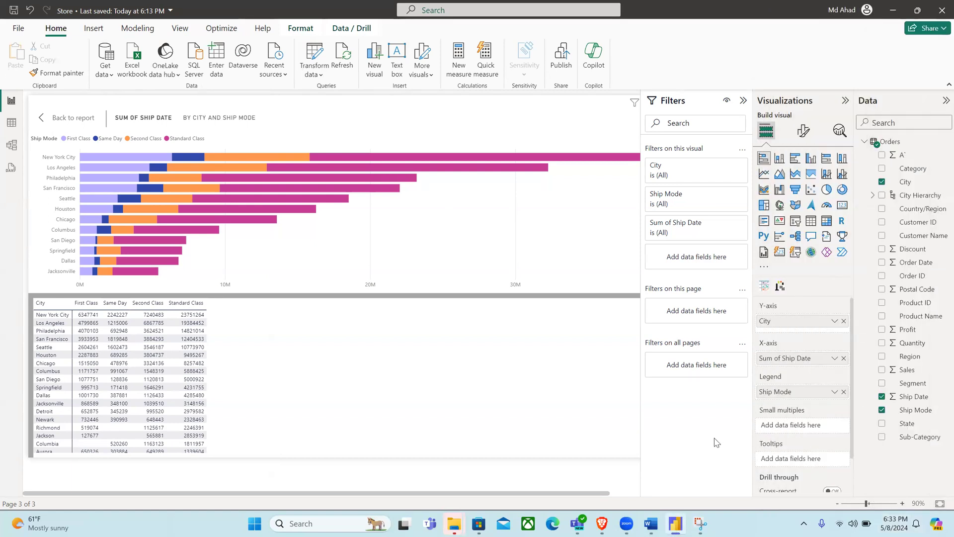